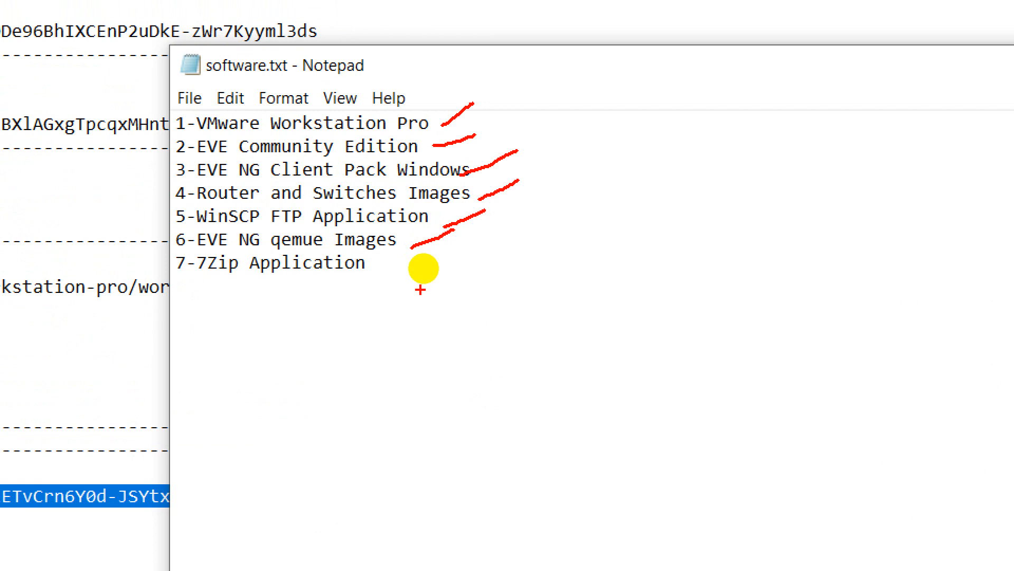
- Select the download links text in EVE-NG Links.txt, then bring up the Programs downloads folder
{"action": "left_click_drag", "start_coordinate": [370, 269], "coordinate": [436, 249]}
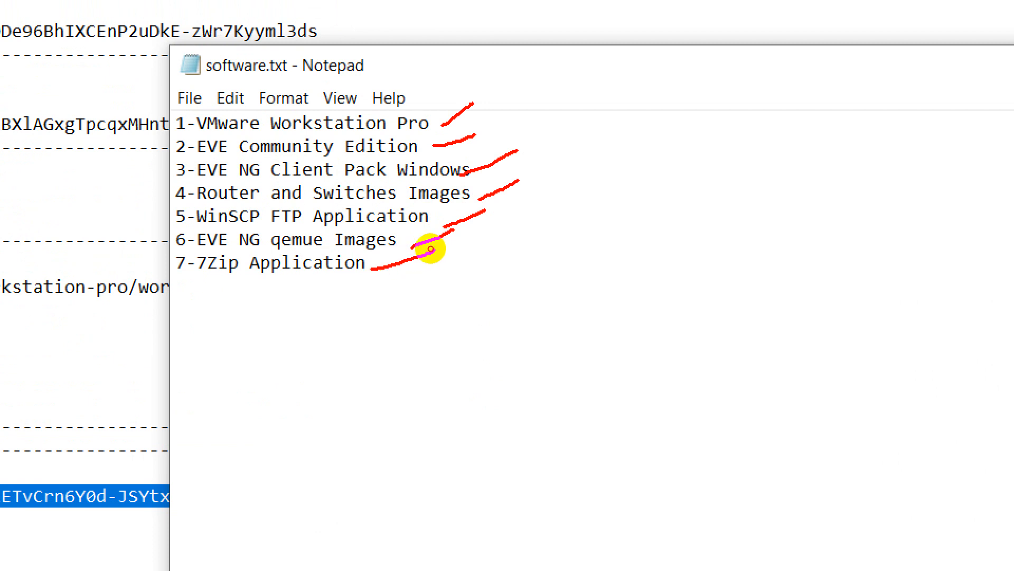
{"action": "key", "text": "Escape"}
{"action": "left_click", "coordinate": [184, 398]}
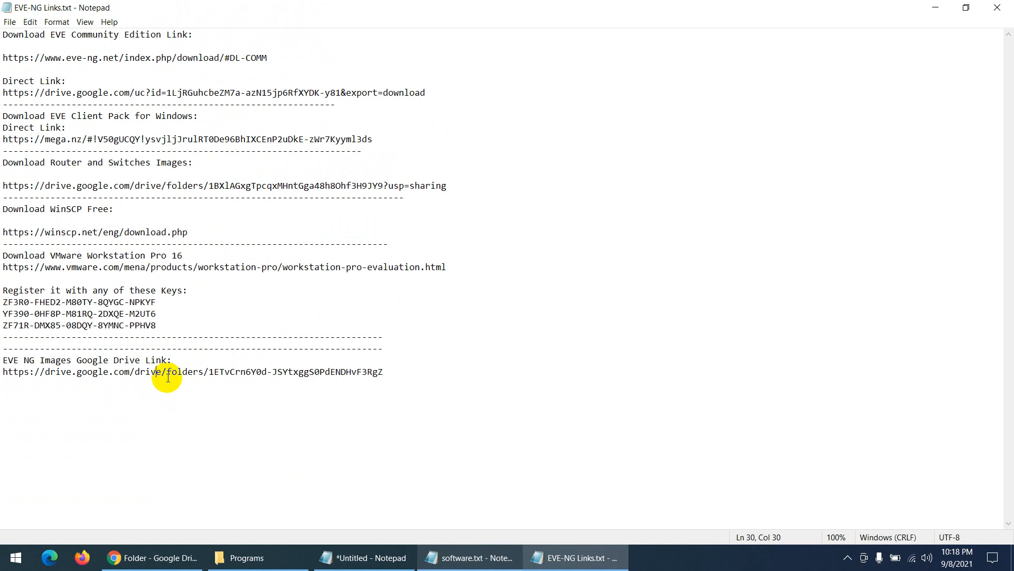
{"action": "left_click_drag", "start_coordinate": [40, 35], "coordinate": [156, 361]}
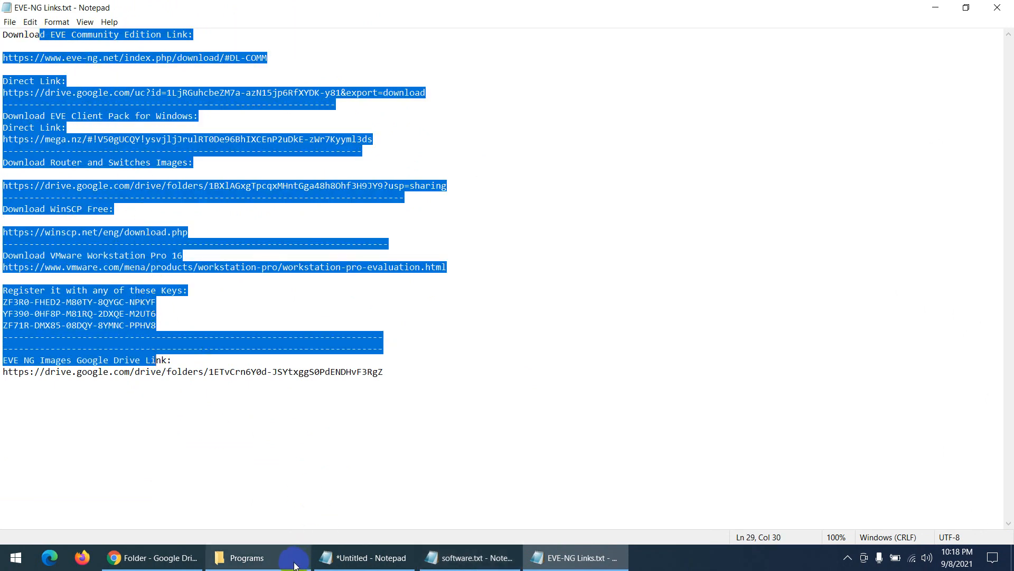
{"action": "left_click", "coordinate": [259, 558]}
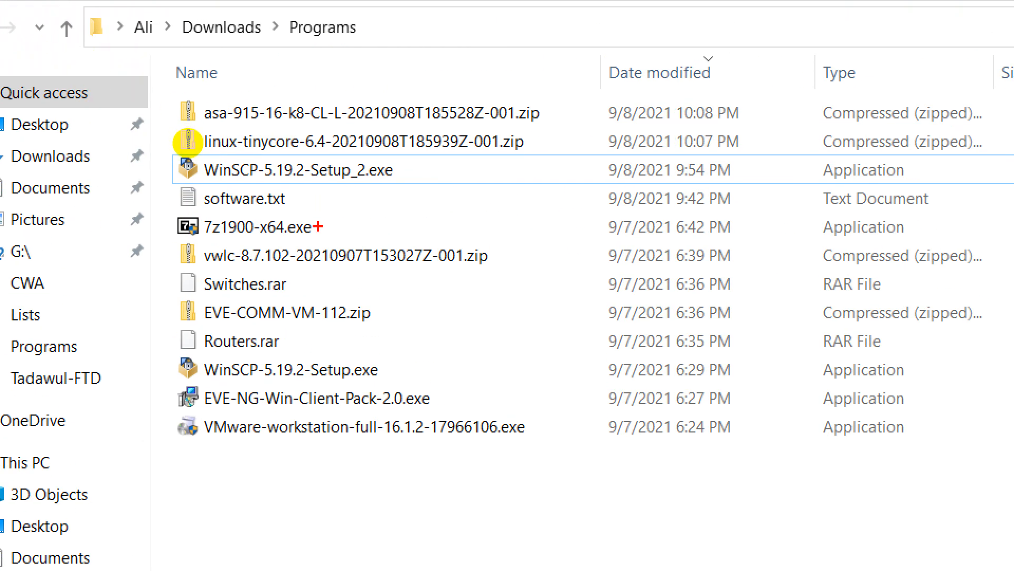
{"action": "left_click_drag", "start_coordinate": [392, 175], "coordinate": [411, 169]}
{"action": "left_click_drag", "start_coordinate": [314, 228], "coordinate": [343, 207]}
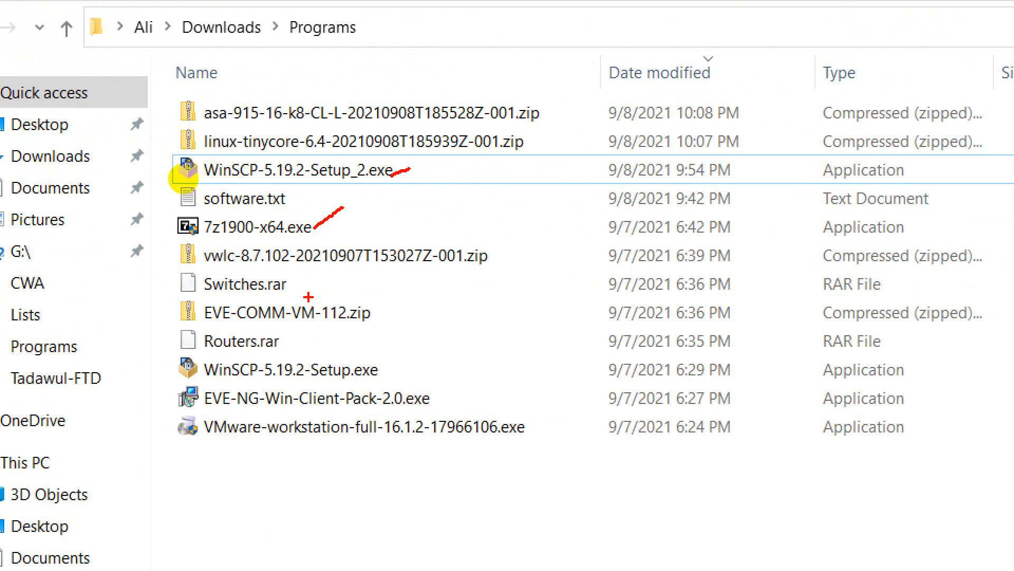
{"action": "left_click_drag", "start_coordinate": [307, 295], "coordinate": [330, 271]}
{"action": "left_click_drag", "start_coordinate": [288, 355], "coordinate": [314, 333]}
{"action": "left_click_drag", "start_coordinate": [371, 317], "coordinate": [405, 289]}
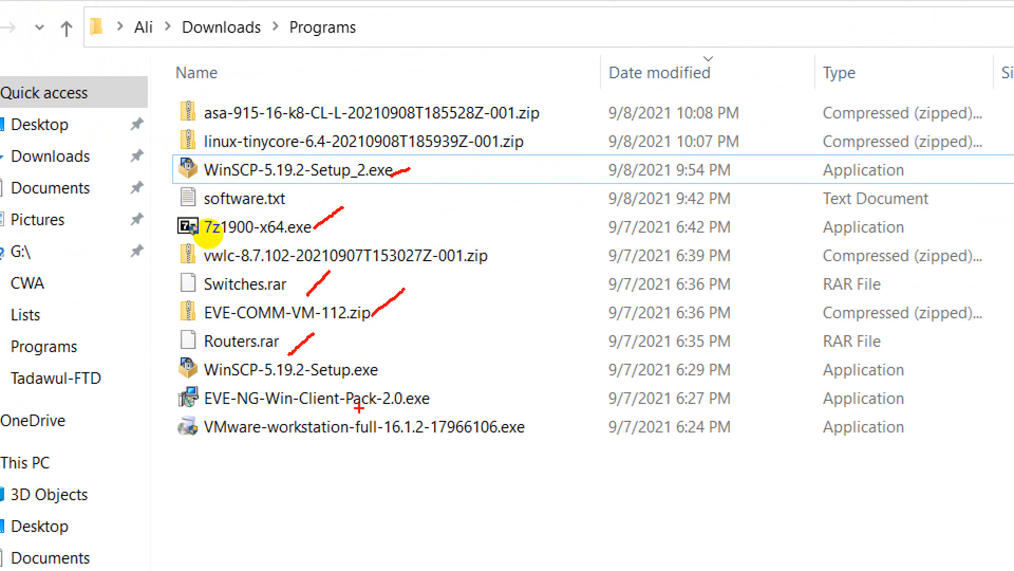
{"action": "left_click_drag", "start_coordinate": [425, 393], "coordinate": [469, 363]}
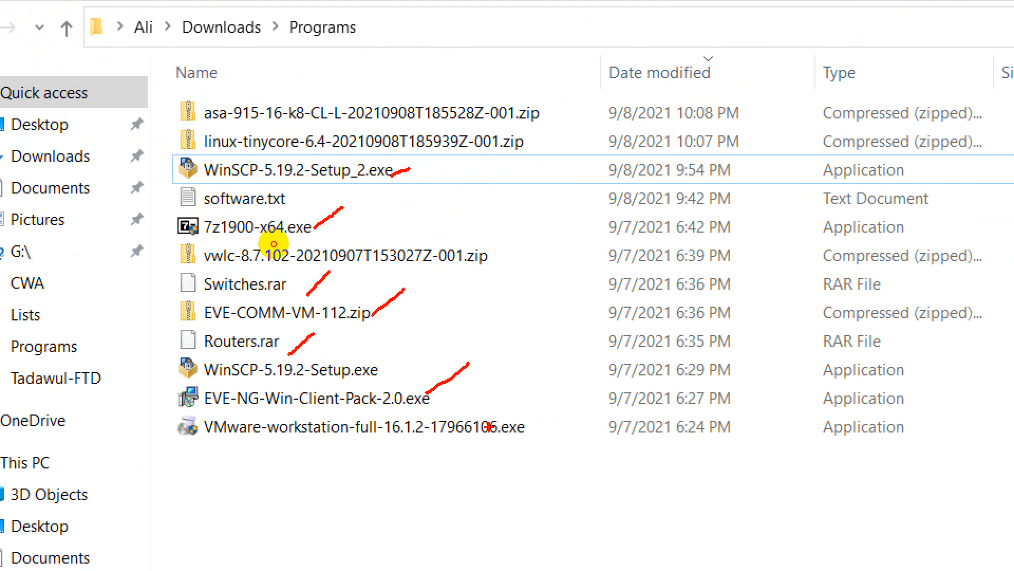
{"action": "left_click_drag", "start_coordinate": [490, 427], "coordinate": [543, 391]}
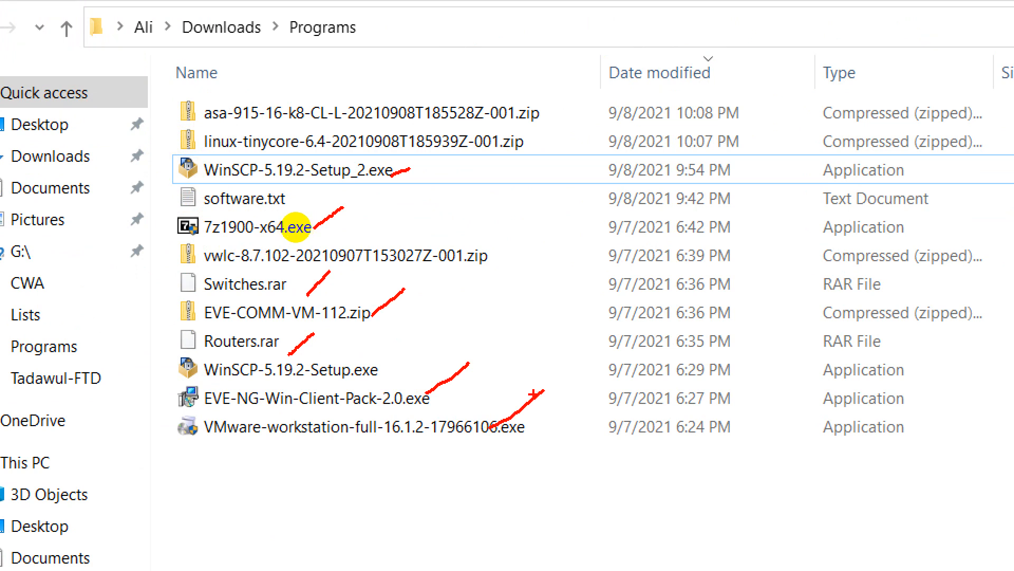
{"action": "left_click_drag", "start_coordinate": [328, 108], "coordinate": [351, 80]}
{"action": "left_click_drag", "start_coordinate": [309, 145], "coordinate": [328, 121]}
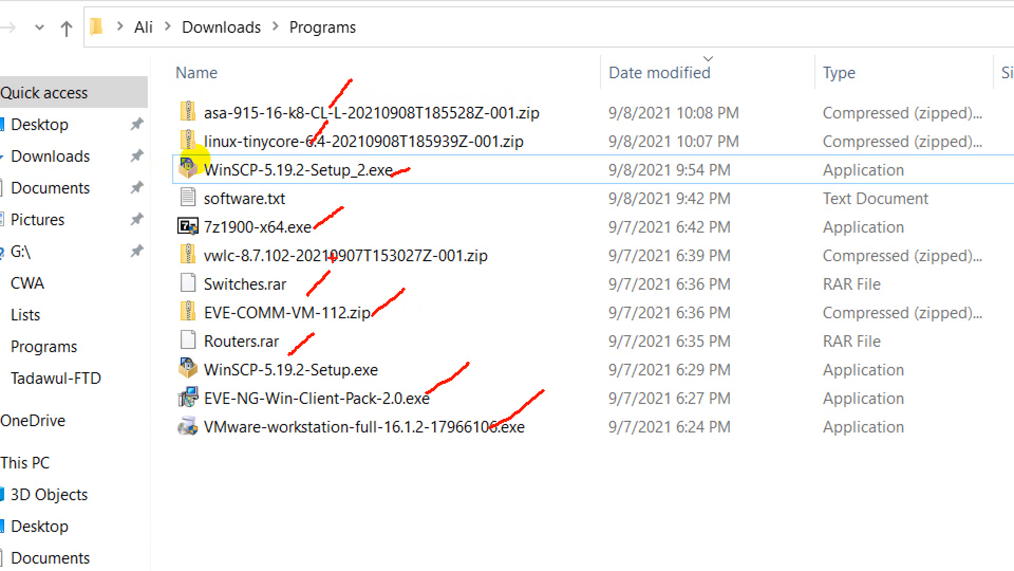
{"action": "left_click_drag", "start_coordinate": [350, 244], "coordinate": [396, 215]}
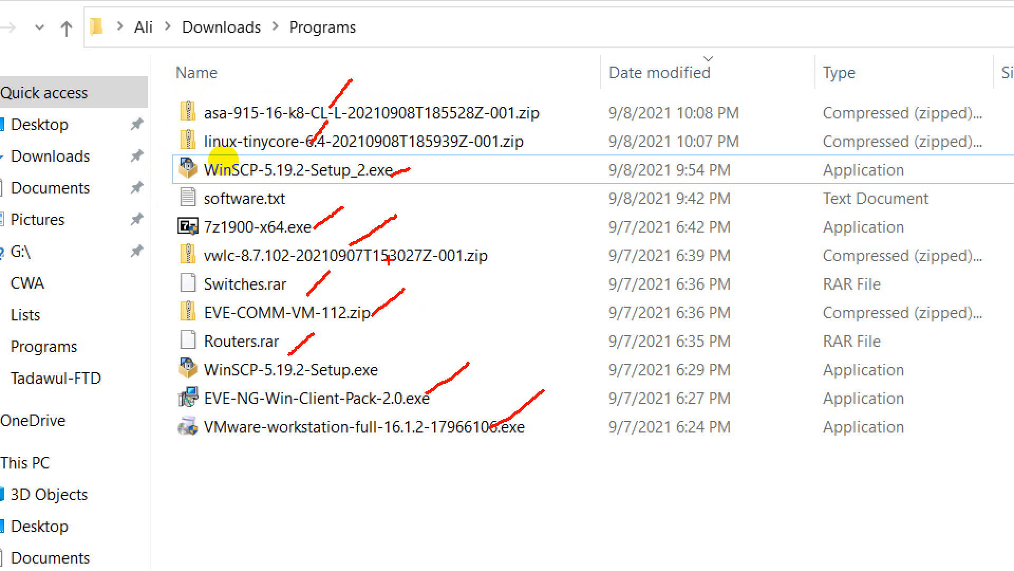
{"action": "key", "text": "Escape"}
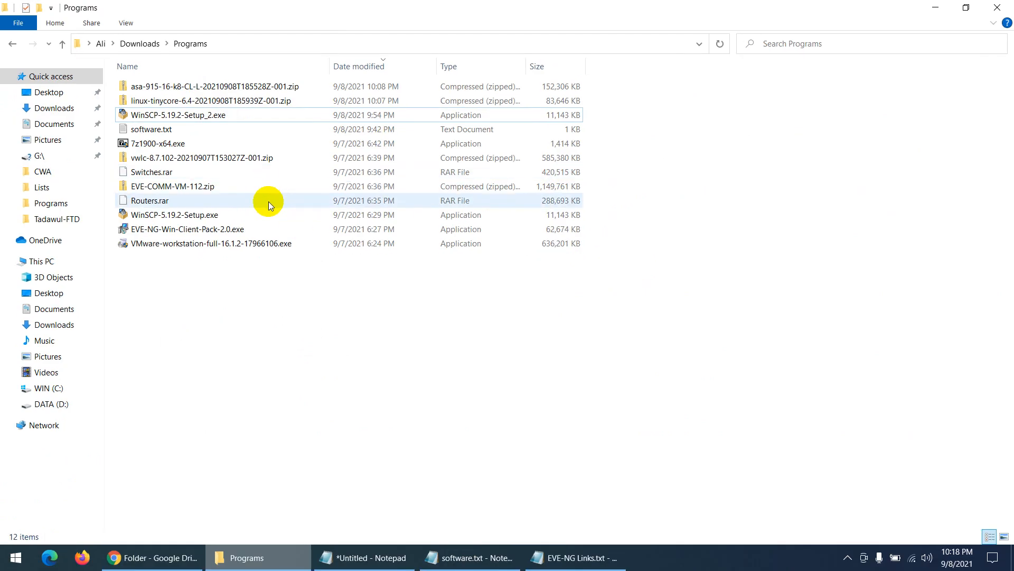
- Launch VMware-workstation-full-16.1.2-17966106.exe and bring its setup wizard forward
{"action": "left_click", "coordinate": [205, 245]}
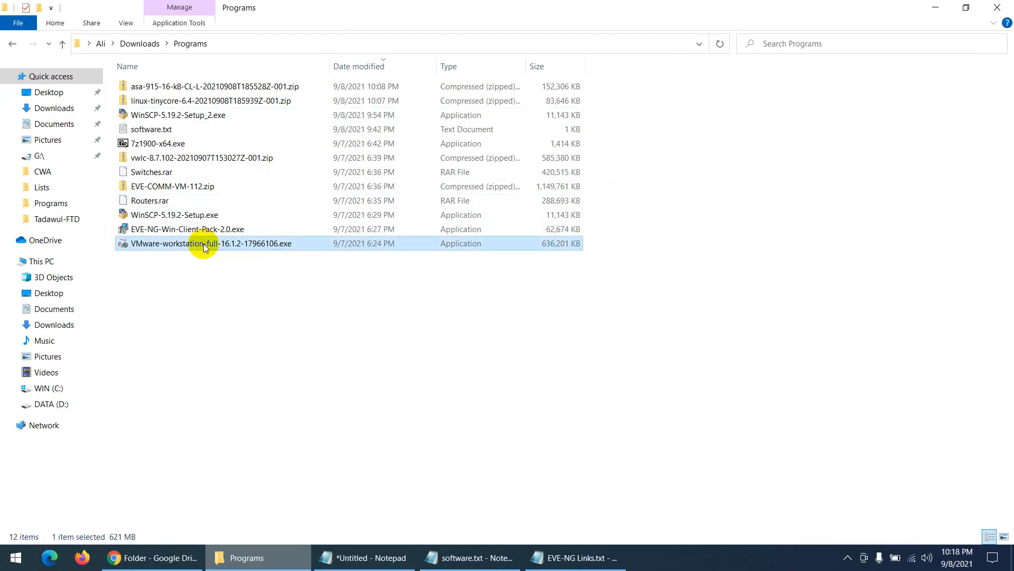
{"action": "double_click", "coordinate": [205, 245]}
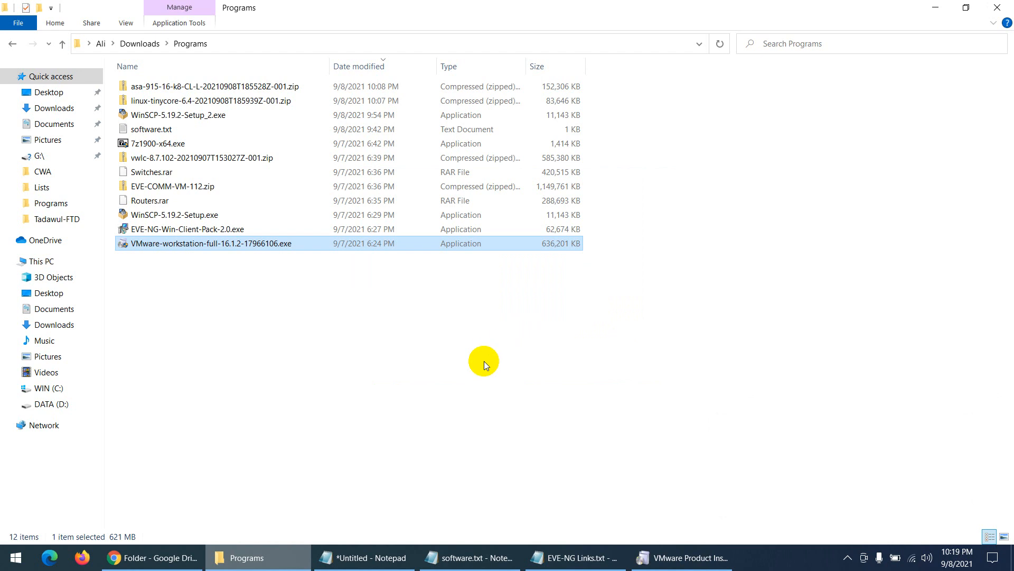
{"action": "left_click", "coordinate": [680, 557]}
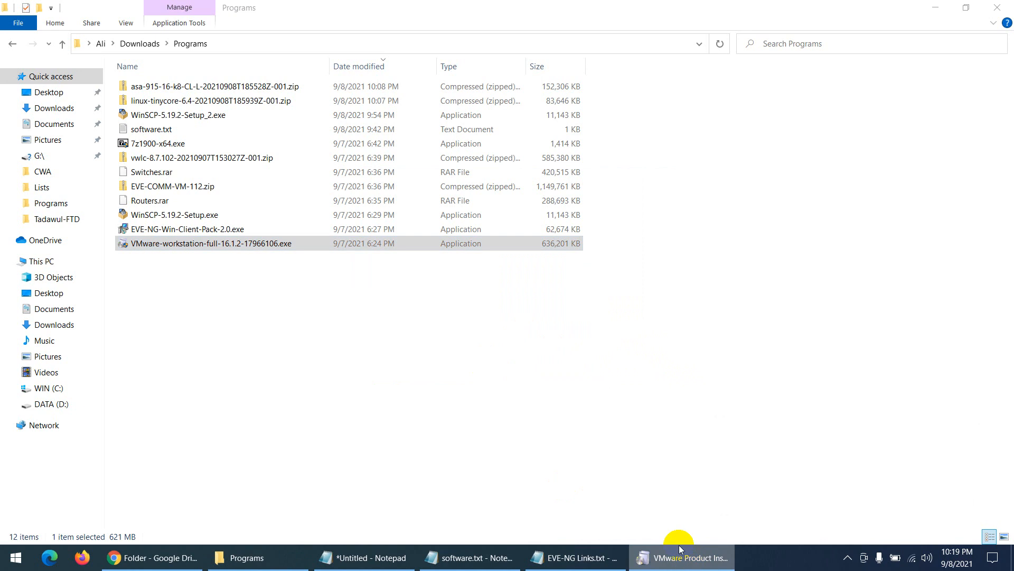
{"action": "left_click", "coordinate": [667, 559]}
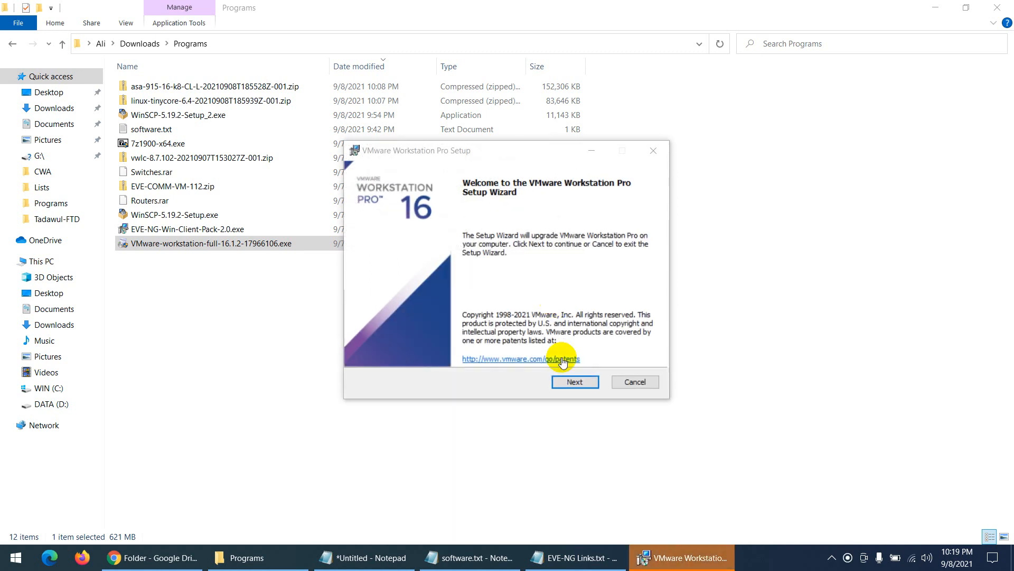
- Accept the licence and keep default setup, user experience and shortcut options through the wizard
{"action": "left_click", "coordinate": [577, 381]}
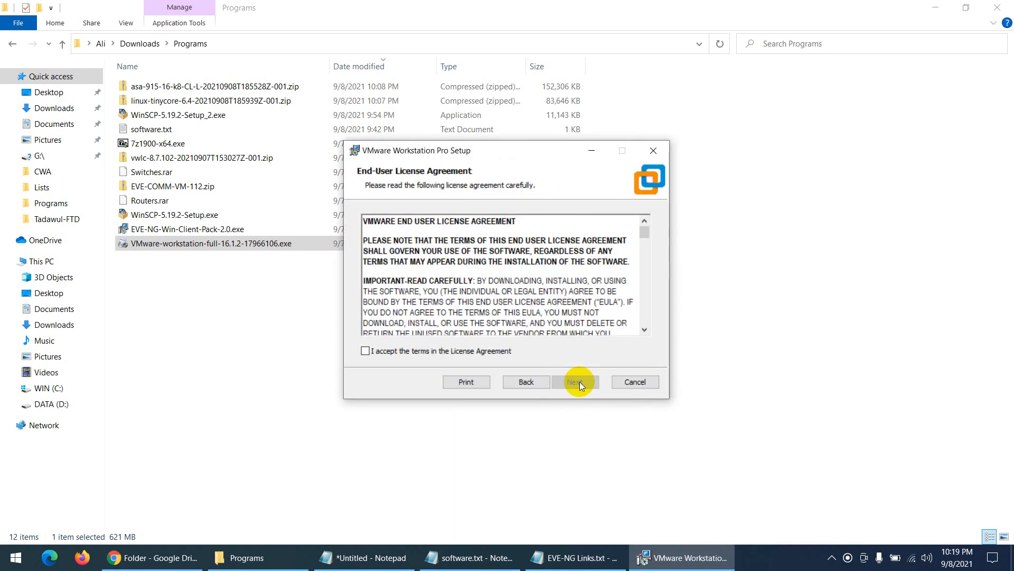
{"action": "left_click", "coordinate": [425, 351]}
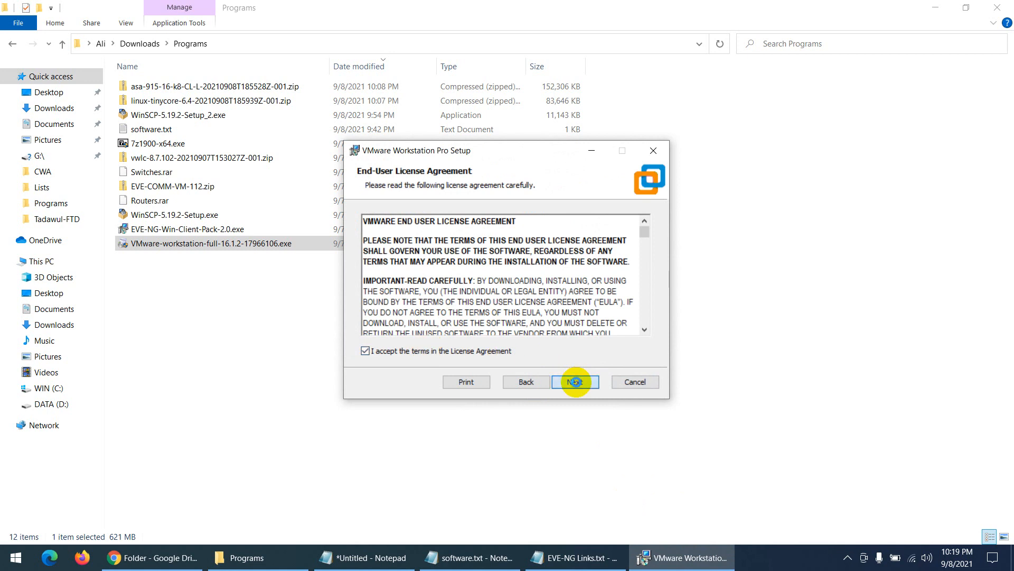
{"action": "key", "text": "Return"}
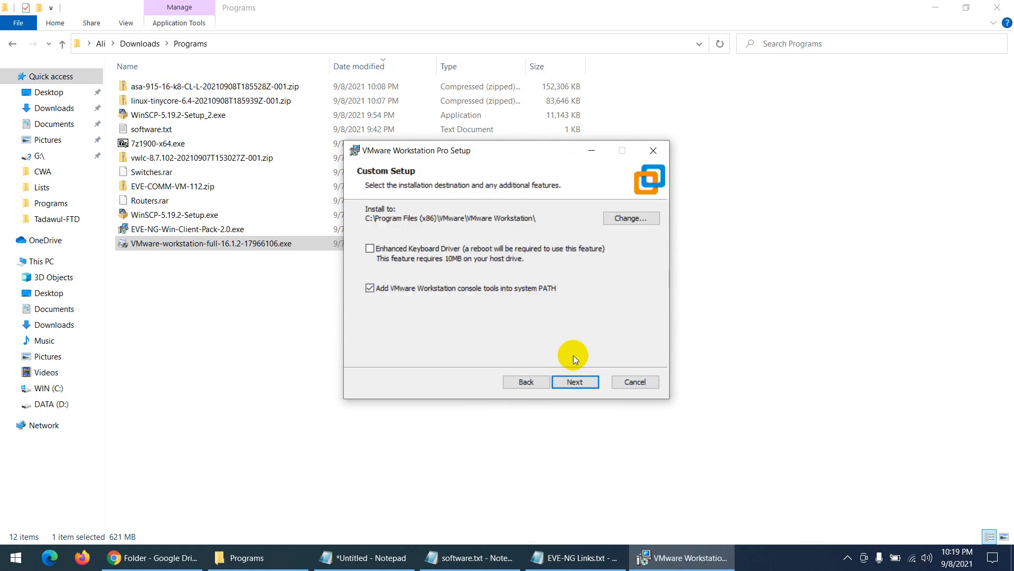
{"action": "left_click", "coordinate": [574, 382]}
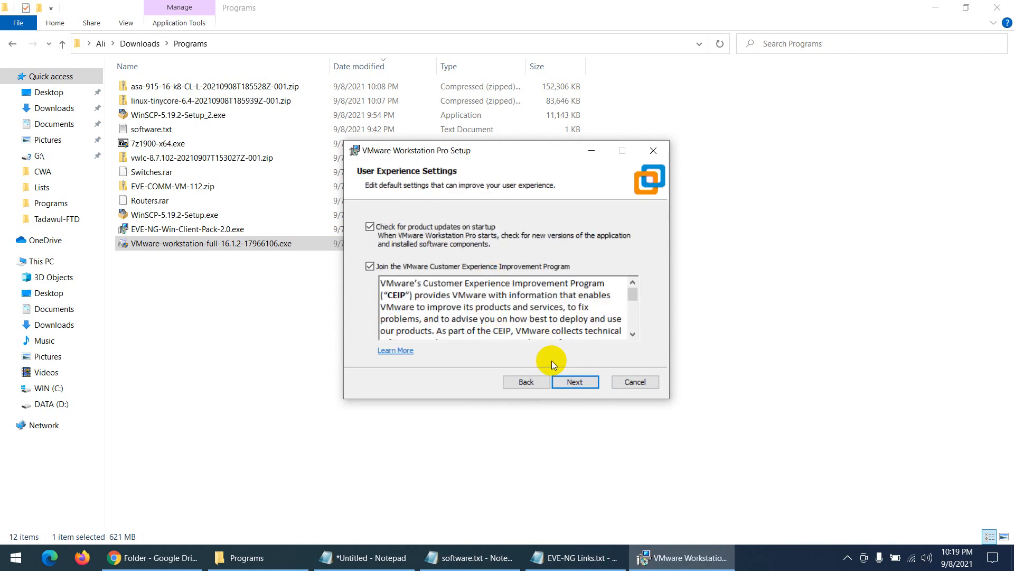
{"action": "left_click", "coordinate": [576, 381]}
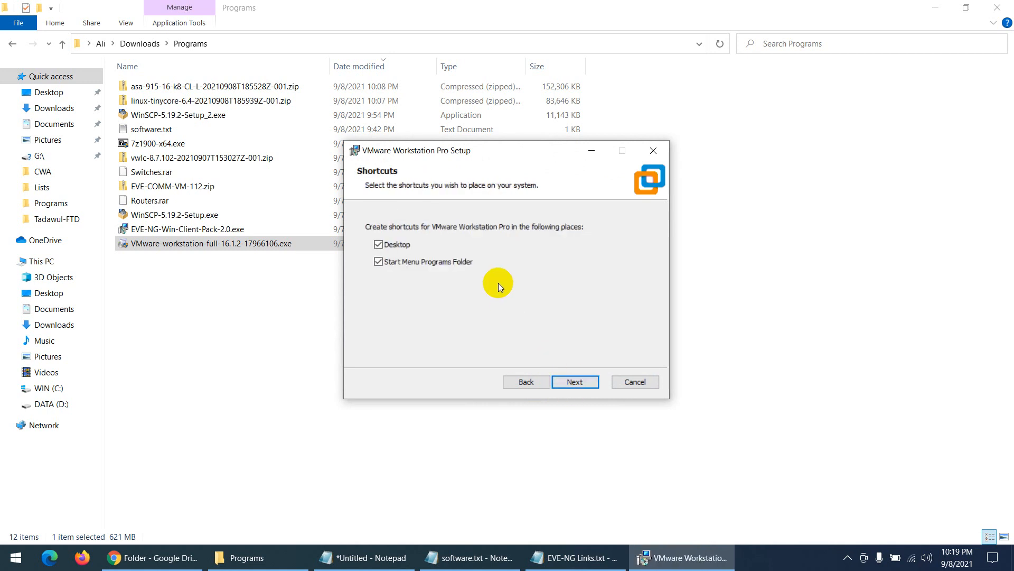
{"action": "left_click", "coordinate": [580, 380]}
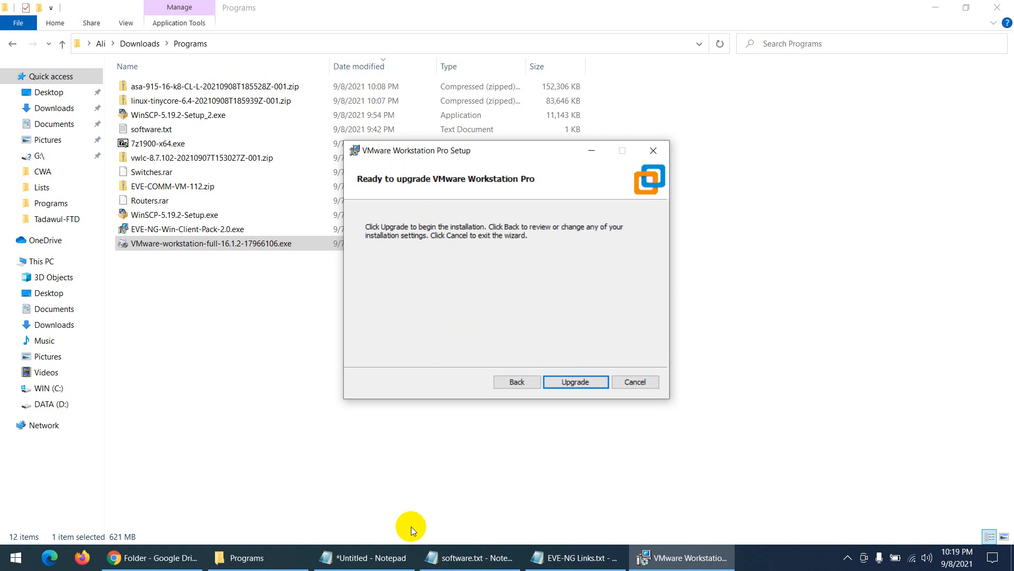
- In the EVE-NG links file, select the whole first licence key line
{"action": "left_click", "coordinate": [467, 557]}
{"action": "left_click", "coordinate": [576, 557]}
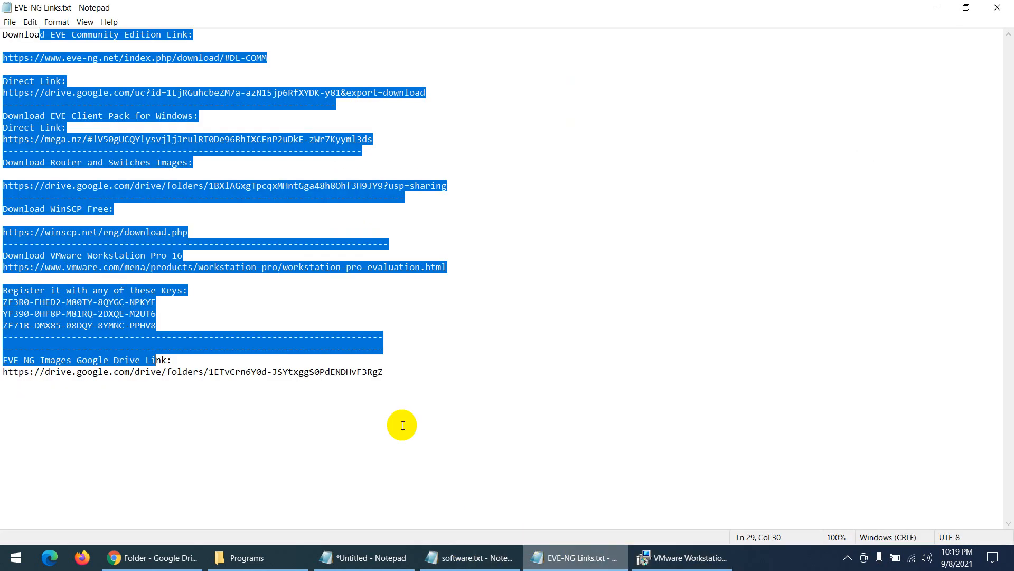
{"action": "left_click", "coordinate": [213, 329]}
{"action": "left_click_drag", "start_coordinate": [158, 302], "coordinate": [4, 302]}
{"action": "left_click", "coordinate": [551, 565]}
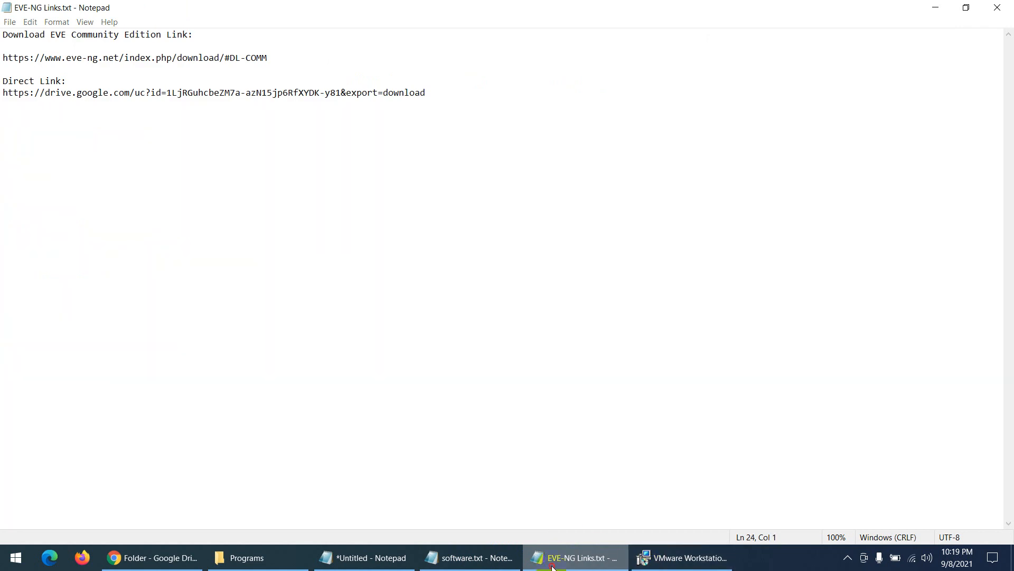
- Cancel the VMware Workstation upgrade and confirm the cancellation
{"action": "left_click", "coordinate": [681, 558]}
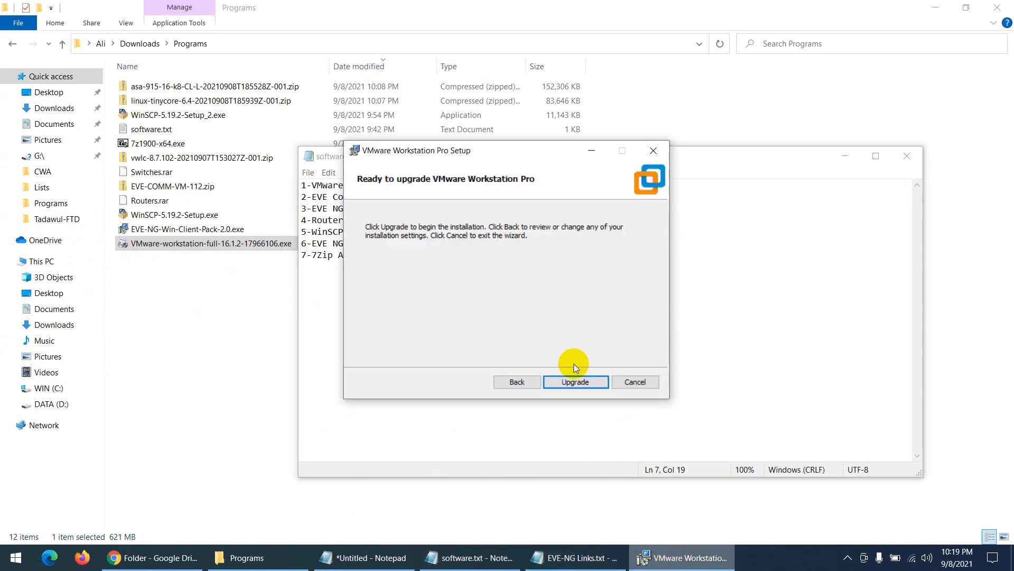
{"action": "left_click", "coordinate": [635, 382]}
{"action": "left_click", "coordinate": [480, 304]}
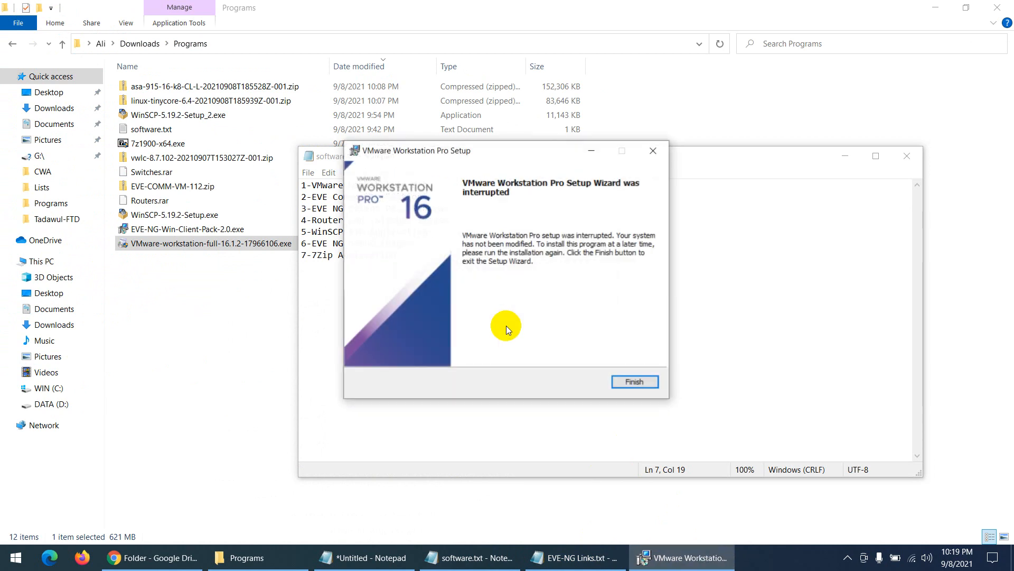
- Close the interrupted wizard and install 7-Zip 19.00 (x64) to its default folder
{"action": "left_click", "coordinate": [638, 385]}
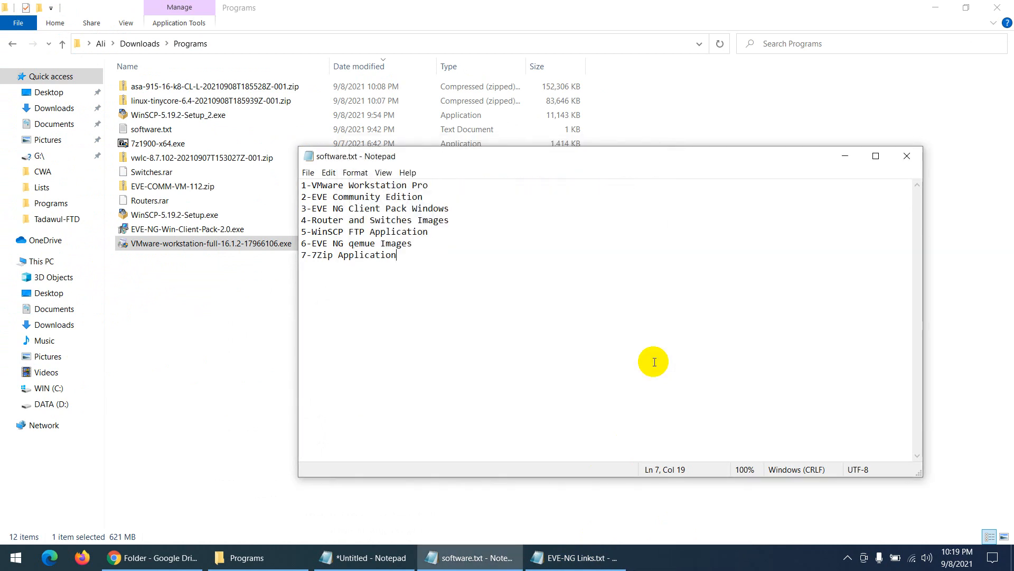
{"action": "left_click", "coordinate": [845, 154]}
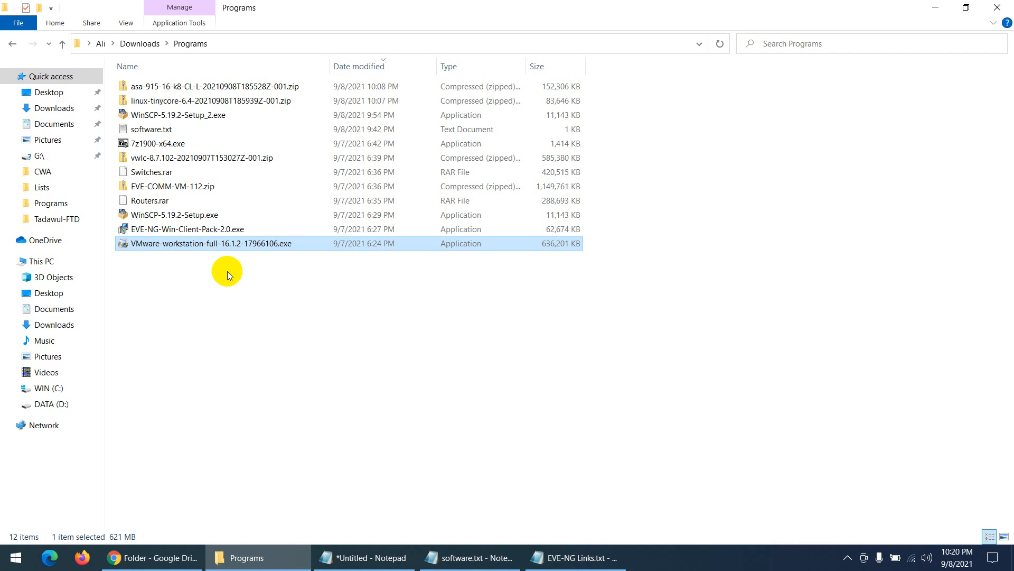
{"action": "left_click", "coordinate": [191, 189]}
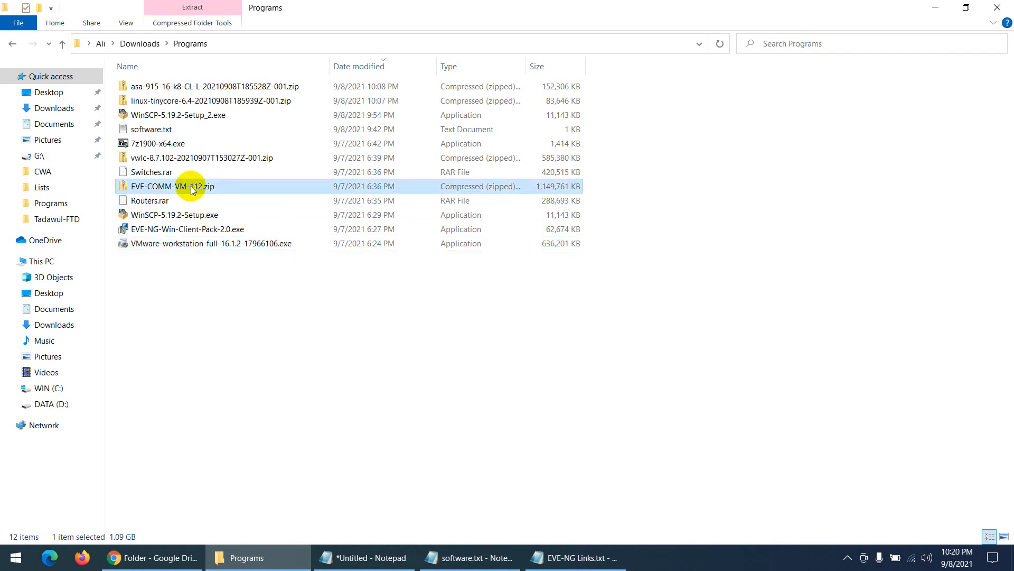
{"action": "left_click", "coordinate": [149, 149]}
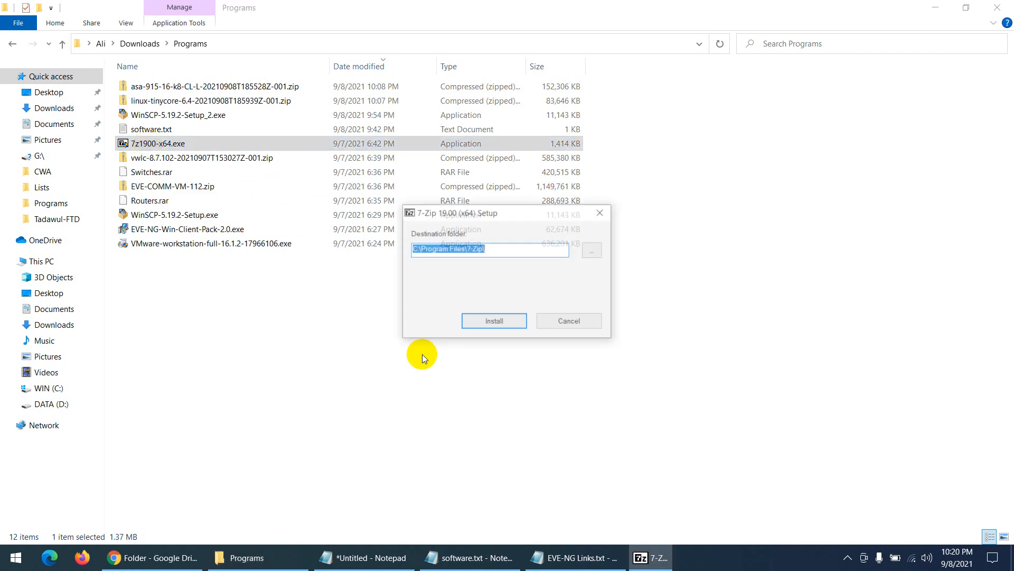
{"action": "left_click", "coordinate": [482, 322]}
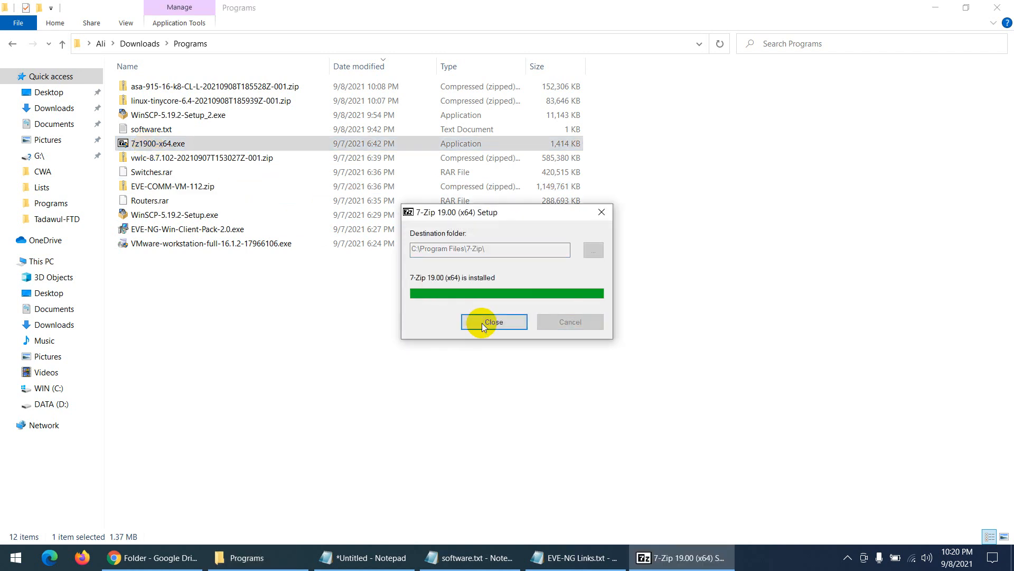
{"action": "left_click", "coordinate": [481, 324]}
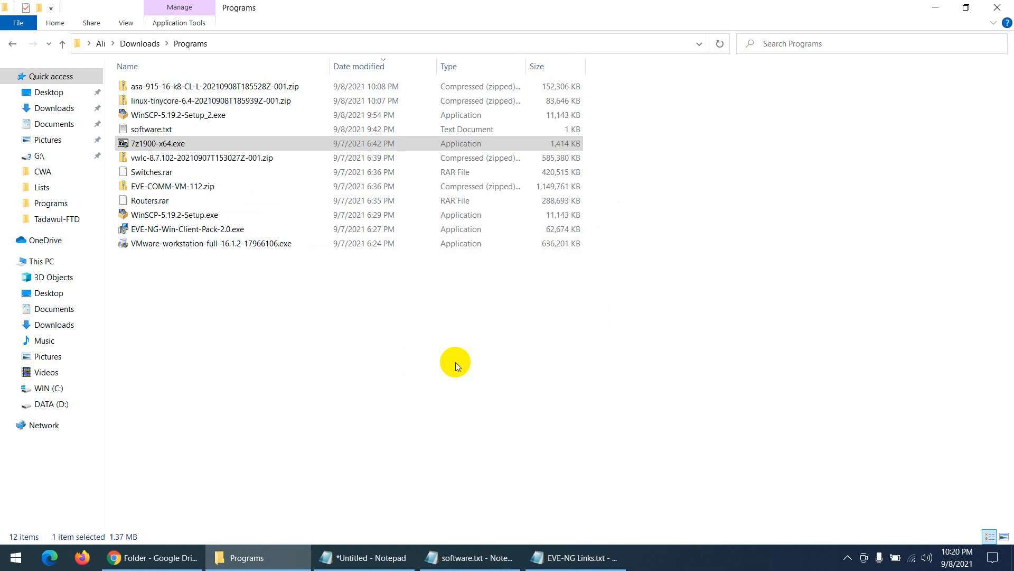
- Extract EVE-COMM-VM-112.zip with 7-Zip into an EVE-COMM-VM-112 folder and open that folder
{"action": "left_click", "coordinate": [182, 187]}
{"action": "right_click", "coordinate": [182, 187]}
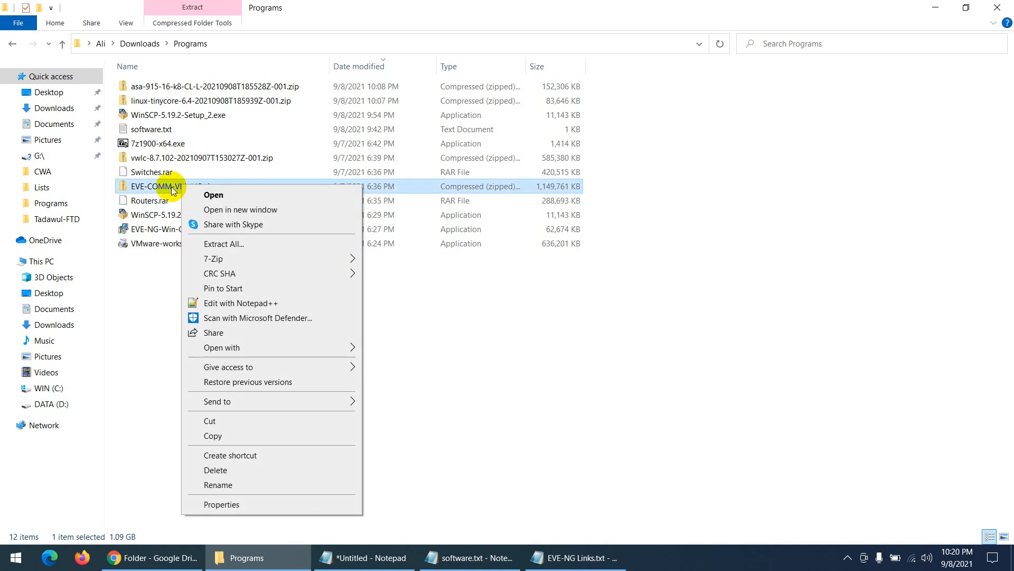
{"action": "mouse_move", "coordinate": [305, 258]}
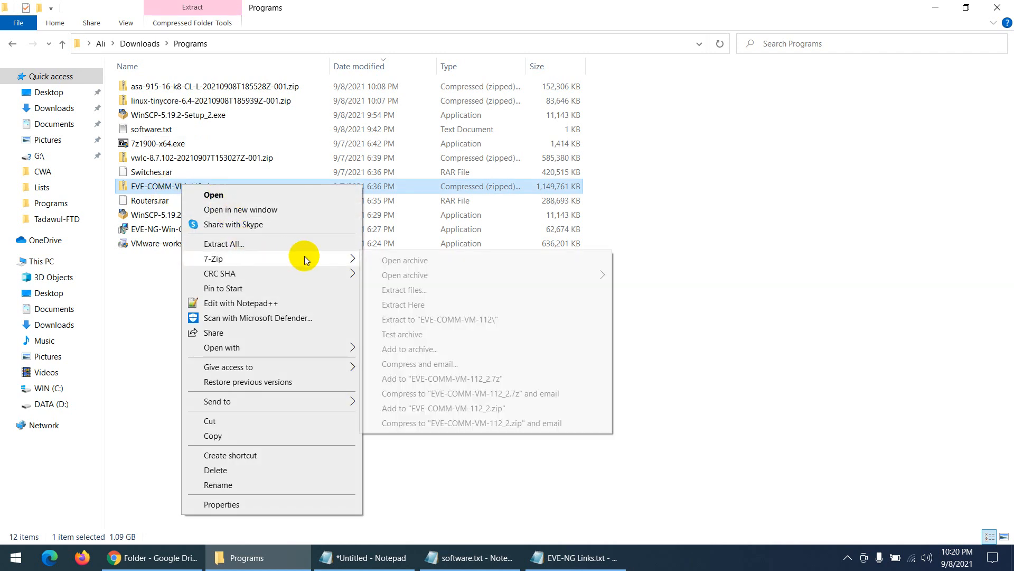
{"action": "left_click", "coordinate": [448, 320]}
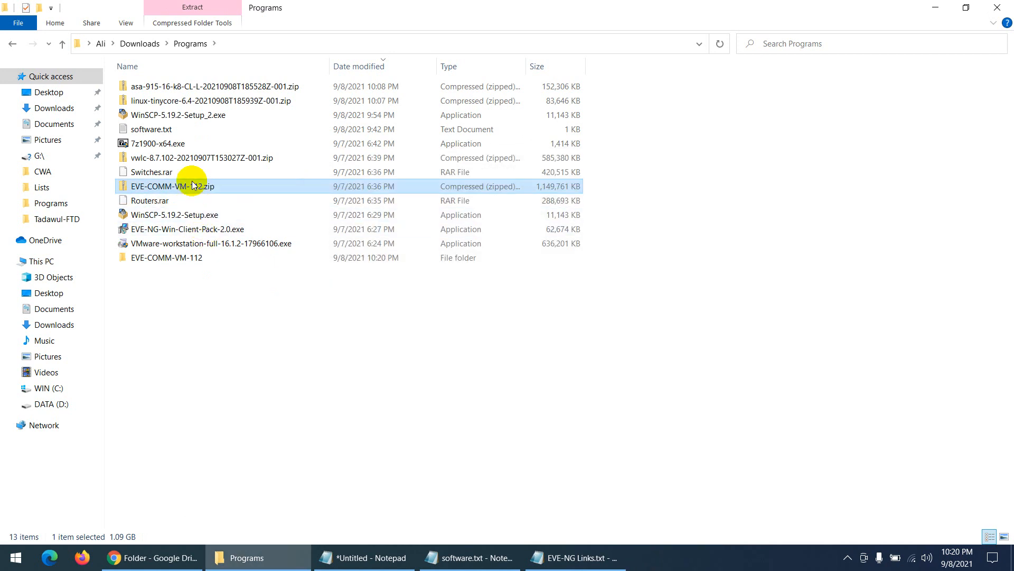
{"action": "right_click", "coordinate": [218, 326]}
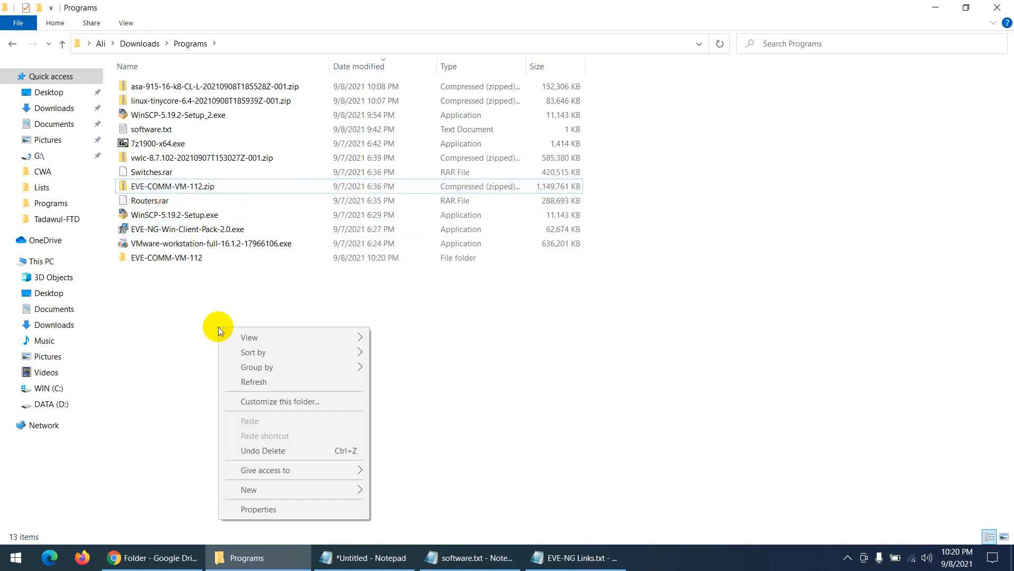
{"action": "left_click", "coordinate": [176, 259]}
{"action": "double_click", "coordinate": [175, 259]}
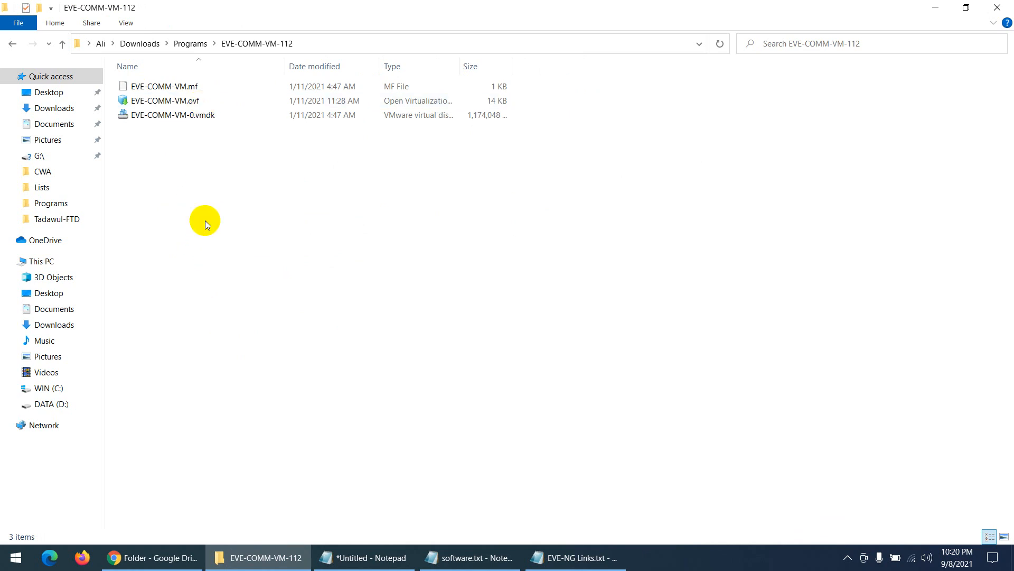
{"action": "left_click", "coordinate": [257, 557]}
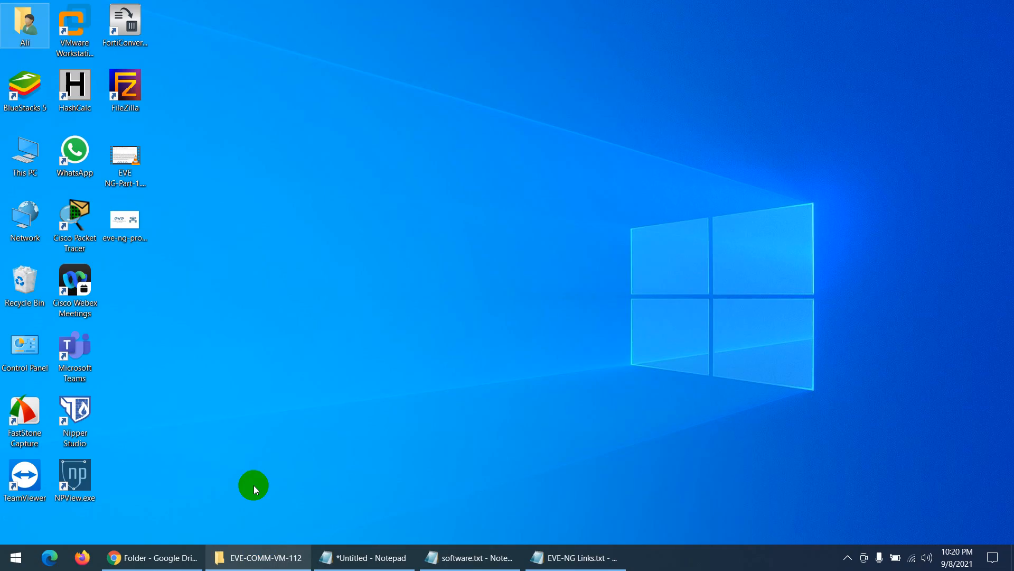
- Launch VMware Workstation and open EVE-COMM-VM.ovf from the EVE-COMM-VM-112 folder
{"action": "double_click", "coordinate": [82, 37]}
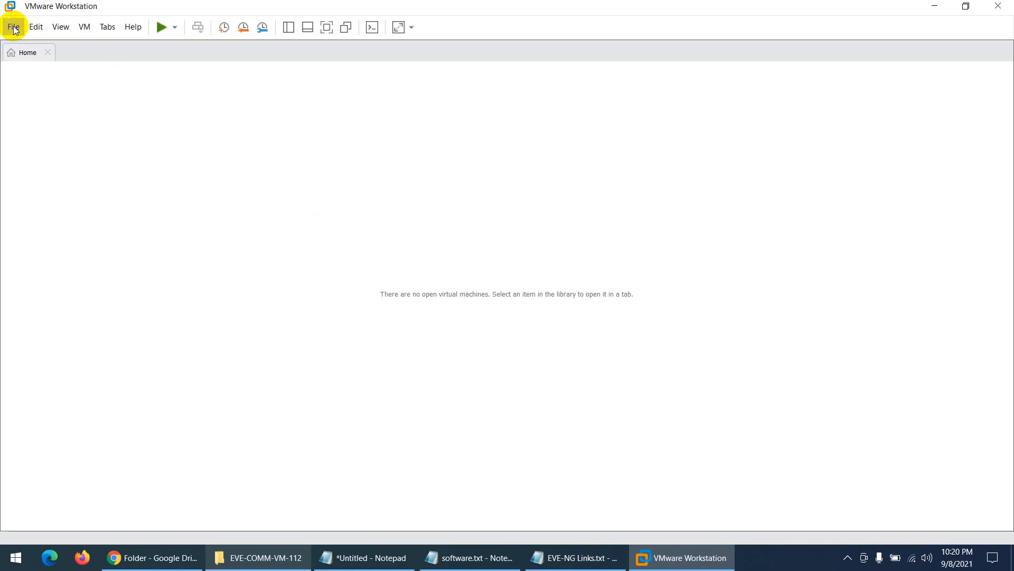
{"action": "left_click", "coordinate": [14, 29]}
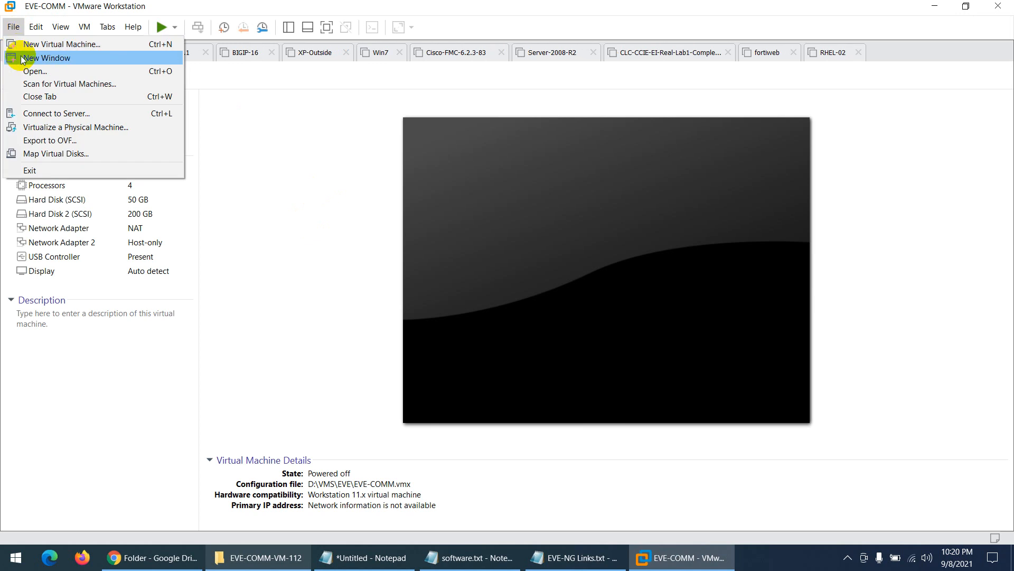
{"action": "left_click", "coordinate": [362, 221]}
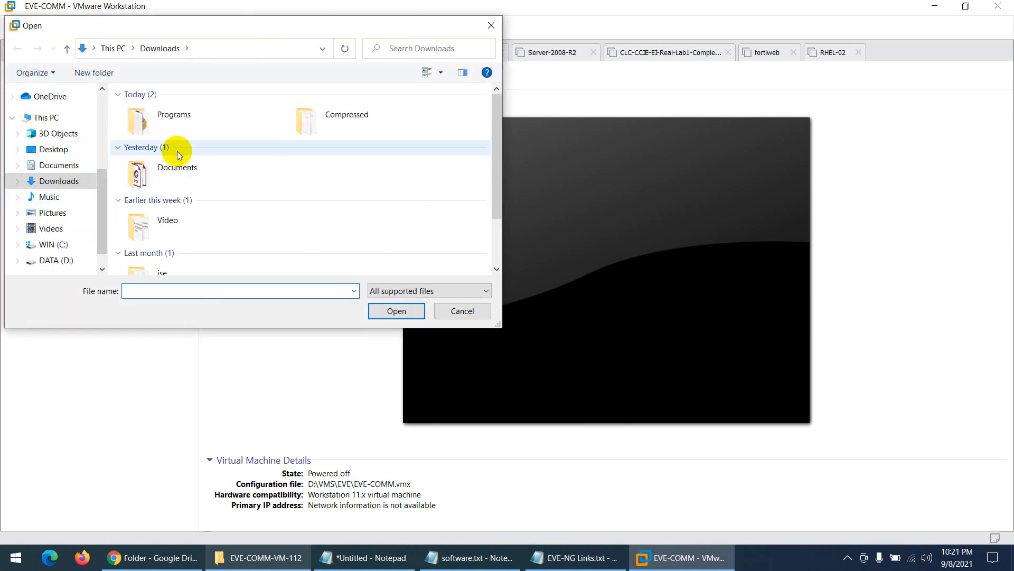
{"action": "double_click", "coordinate": [197, 120]}
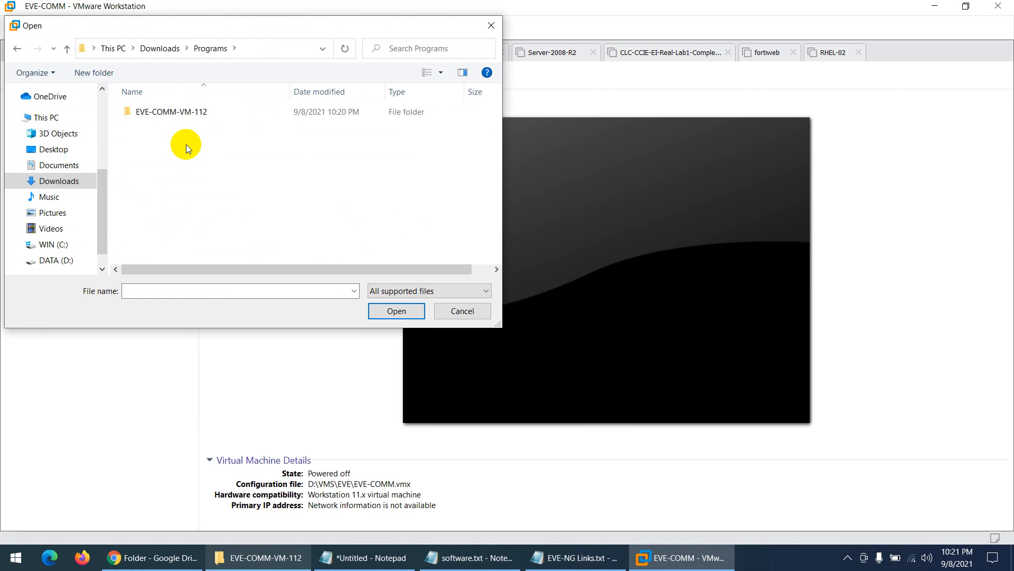
{"action": "double_click", "coordinate": [162, 113]}
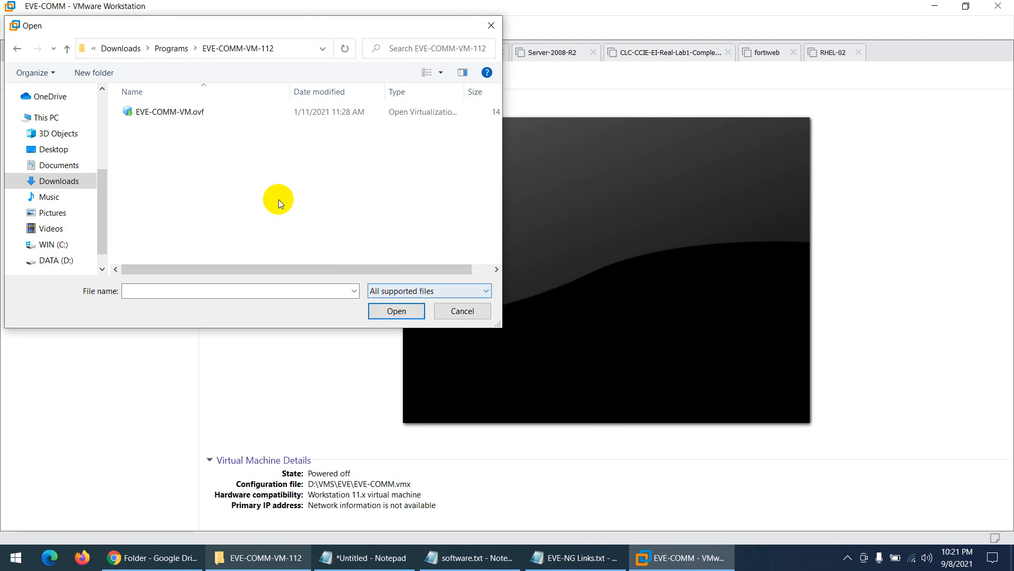
{"action": "double_click", "coordinate": [197, 113]}
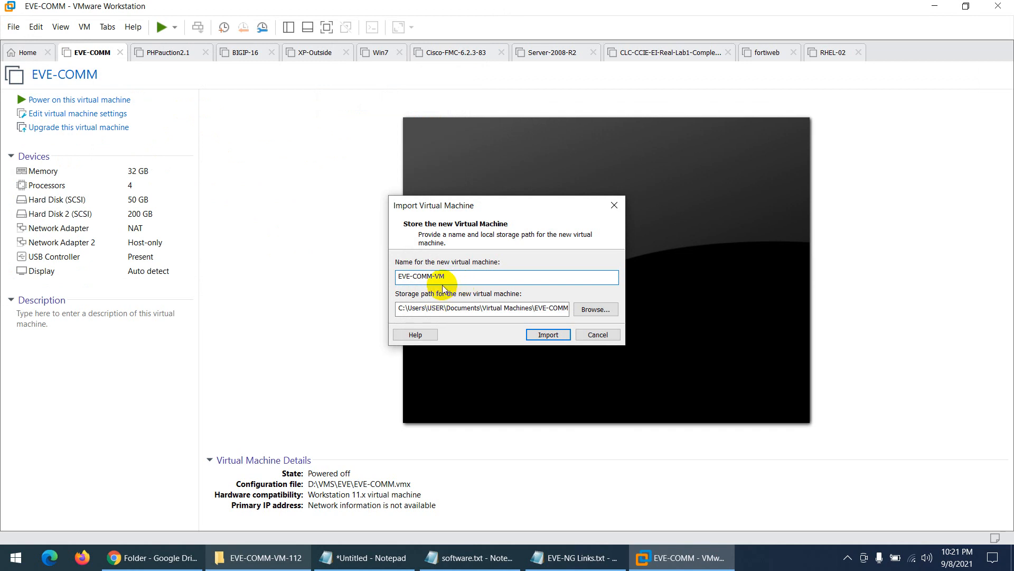
- Set the VM storage path to a new folder, D:\VM-EVE_NG
{"action": "left_click", "coordinate": [595, 310]}
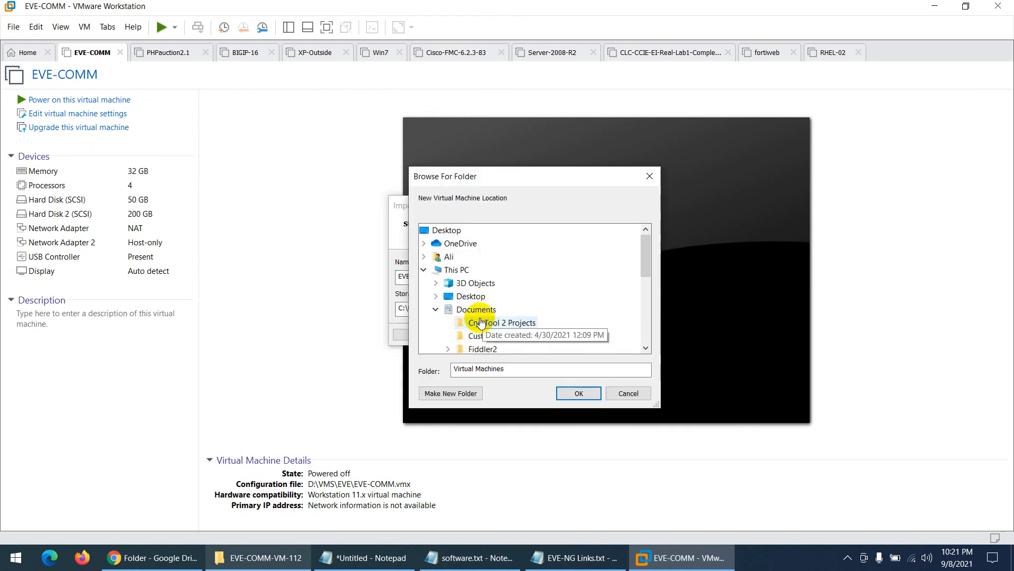
{"action": "scroll", "coordinate": [524, 333], "scroll_direction": "down", "scroll_amount": 5}
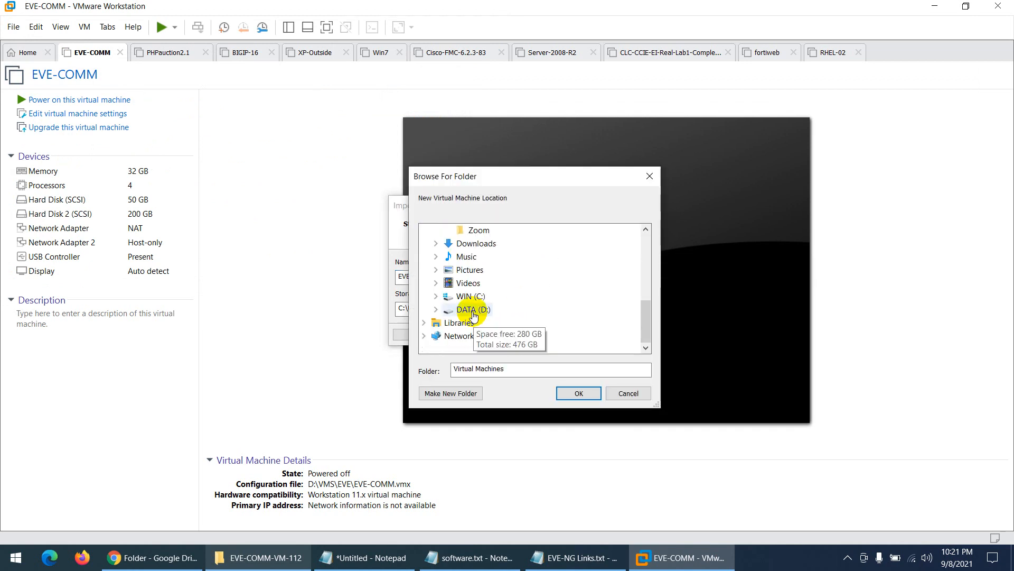
{"action": "left_click", "coordinate": [472, 322]}
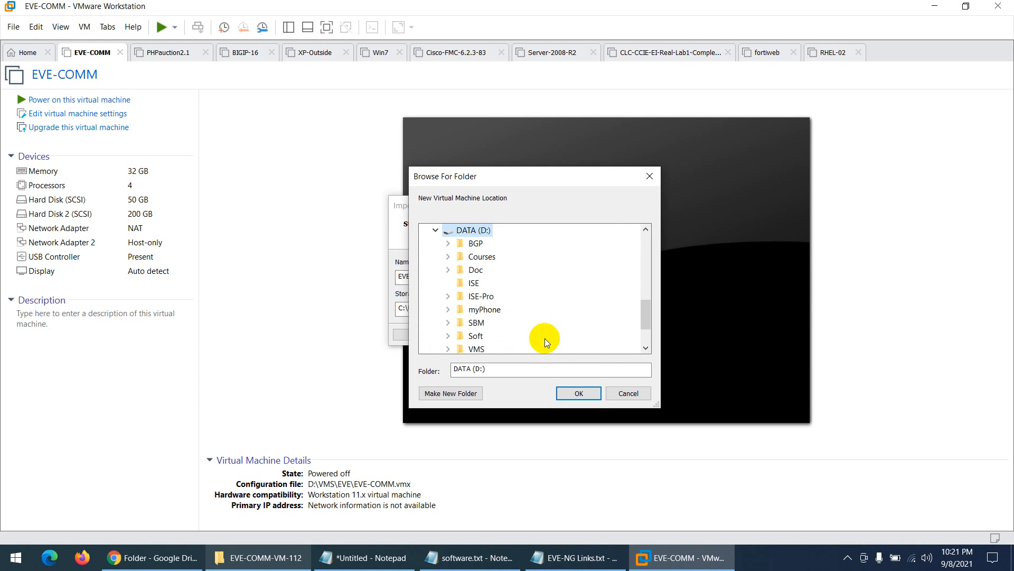
{"action": "left_click", "coordinate": [449, 393]}
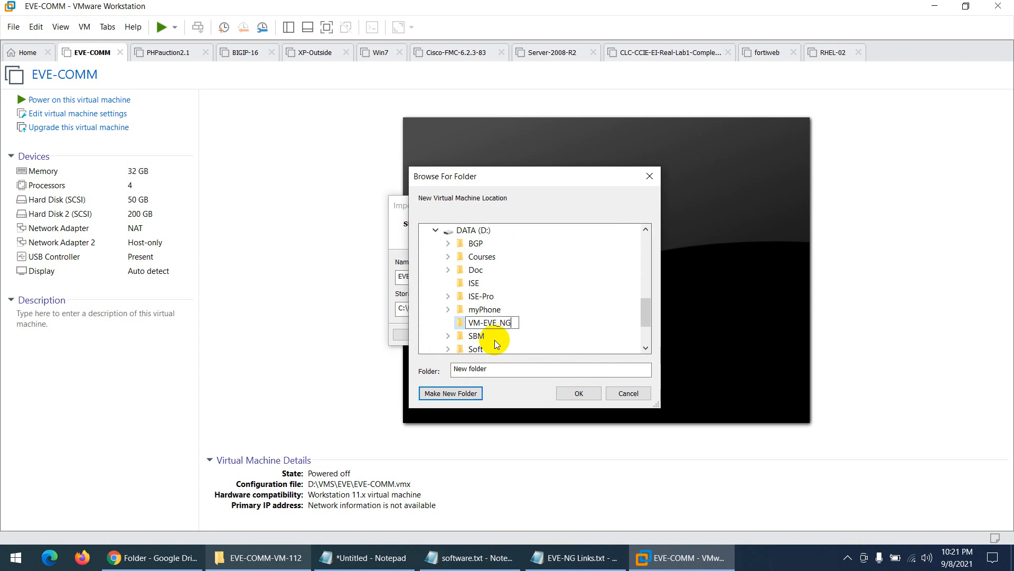
{"action": "left_click", "coordinate": [463, 323]}
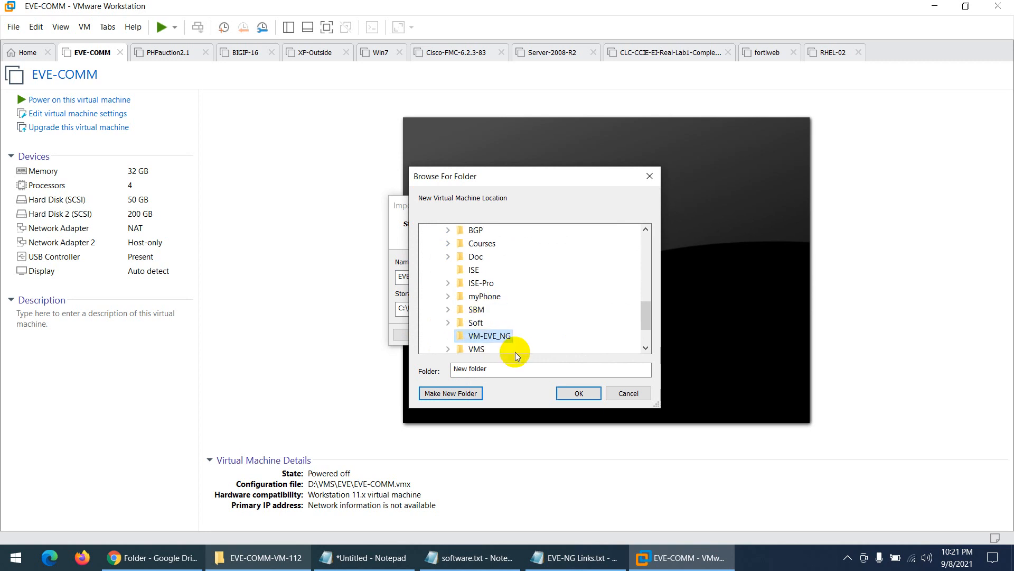
{"action": "left_click", "coordinate": [570, 393]}
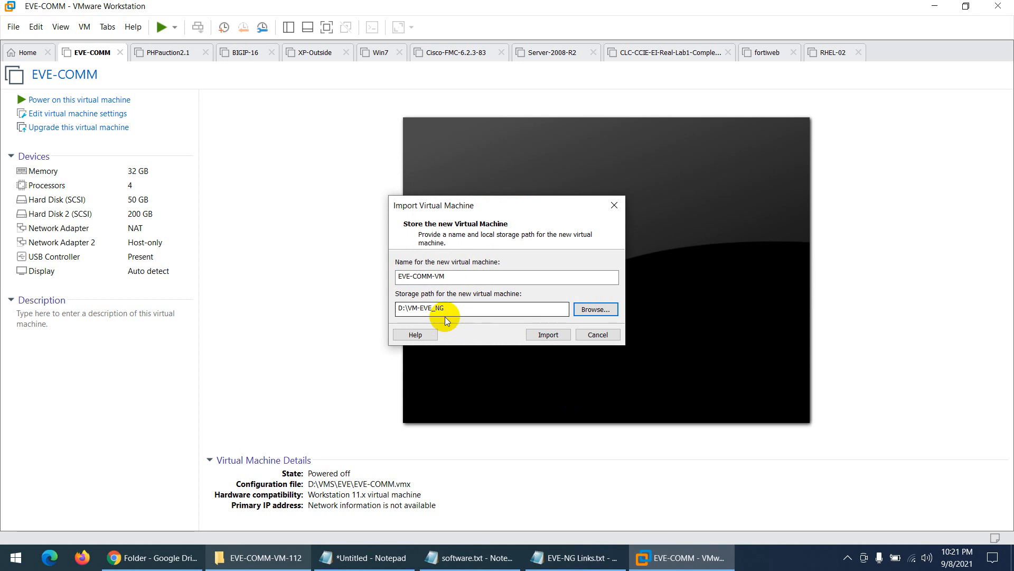
- Rename the virtual machine to EVE-NG-CM and start the import
{"action": "left_click", "coordinate": [547, 337]}
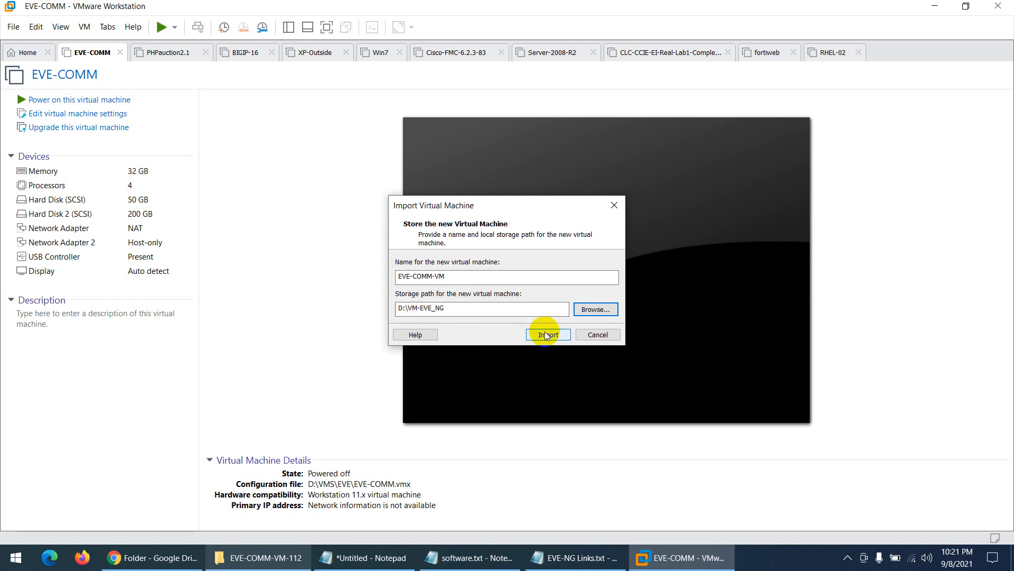
{"action": "left_click", "coordinate": [454, 279]}
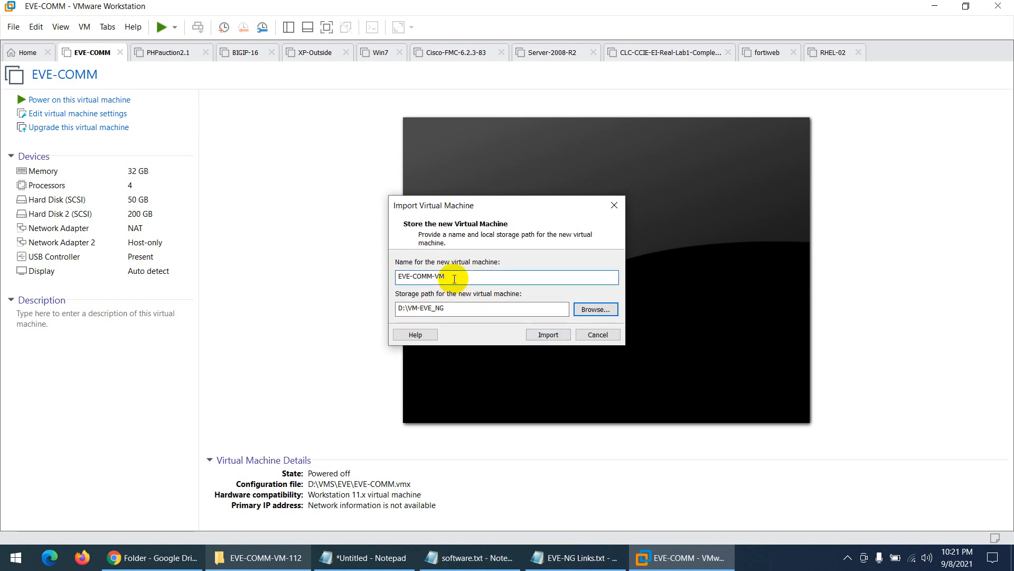
{"action": "key", "text": "BackSpace"}
{"action": "key", "text": "BackSpace"}
{"action": "left_click", "coordinate": [533, 335]}
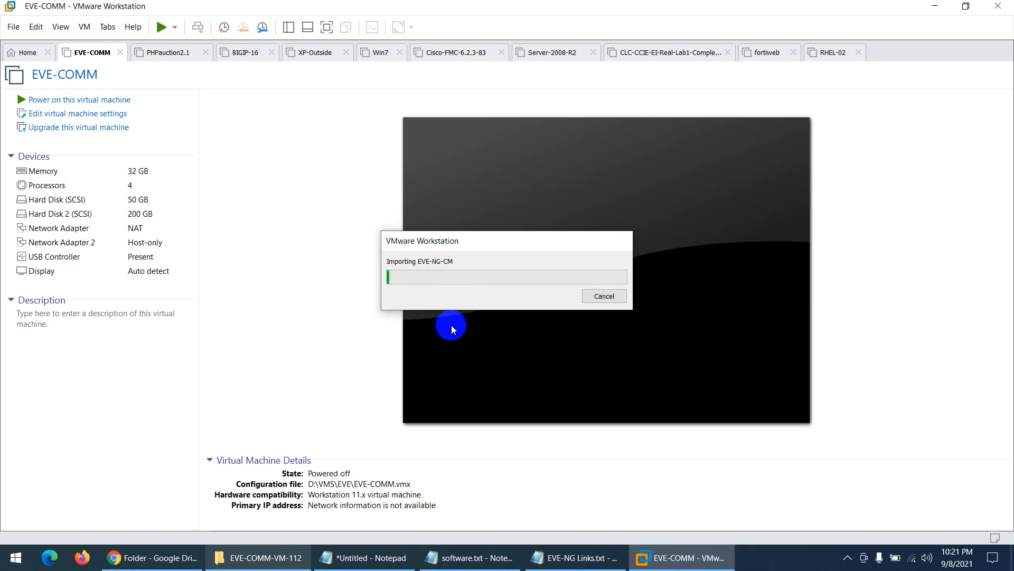
{"action": "left_click", "coordinate": [259, 557]}
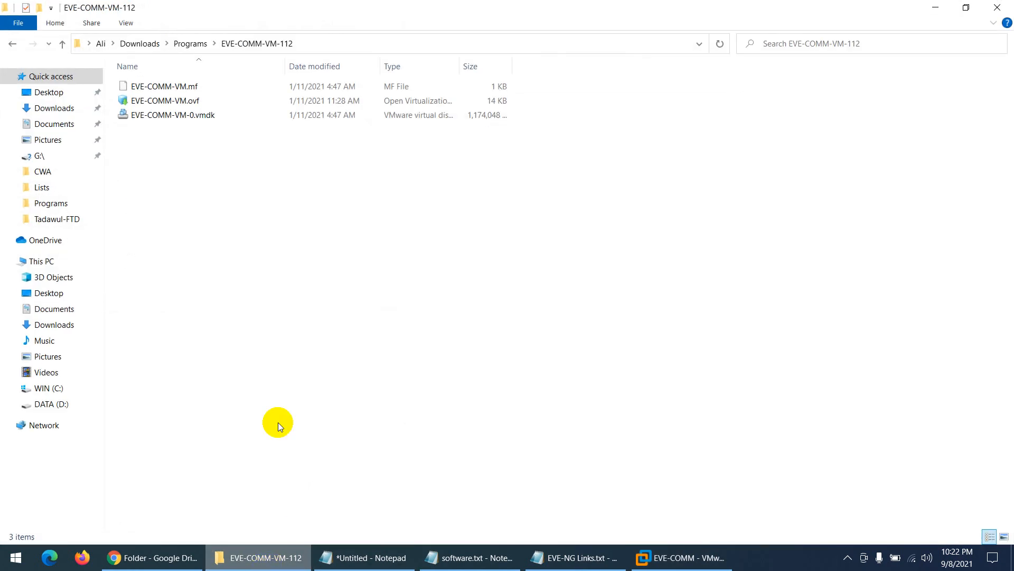
- Extract the vwlc-8.7.102 and linux-tinycore-6.4 archives into their own folders
{"action": "left_click", "coordinate": [191, 43]}
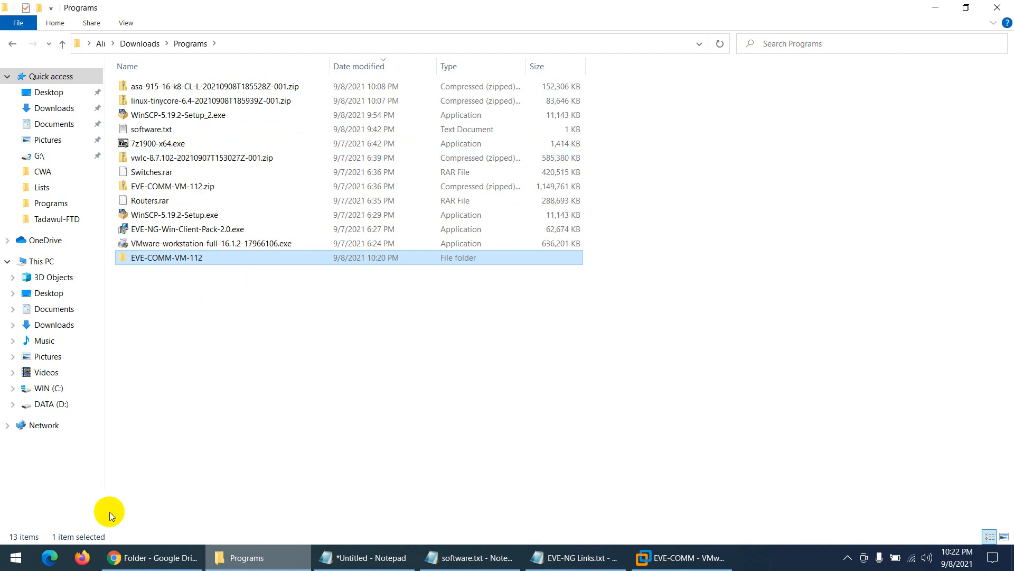
{"action": "left_click", "coordinate": [118, 559]}
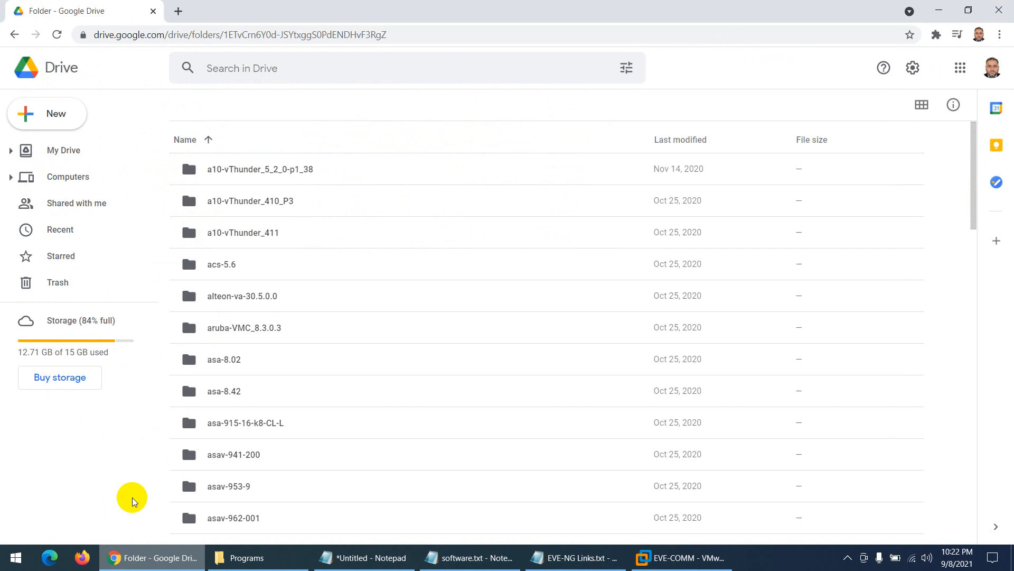
{"action": "left_click", "coordinate": [117, 558]}
{"action": "right_click", "coordinate": [180, 158]}
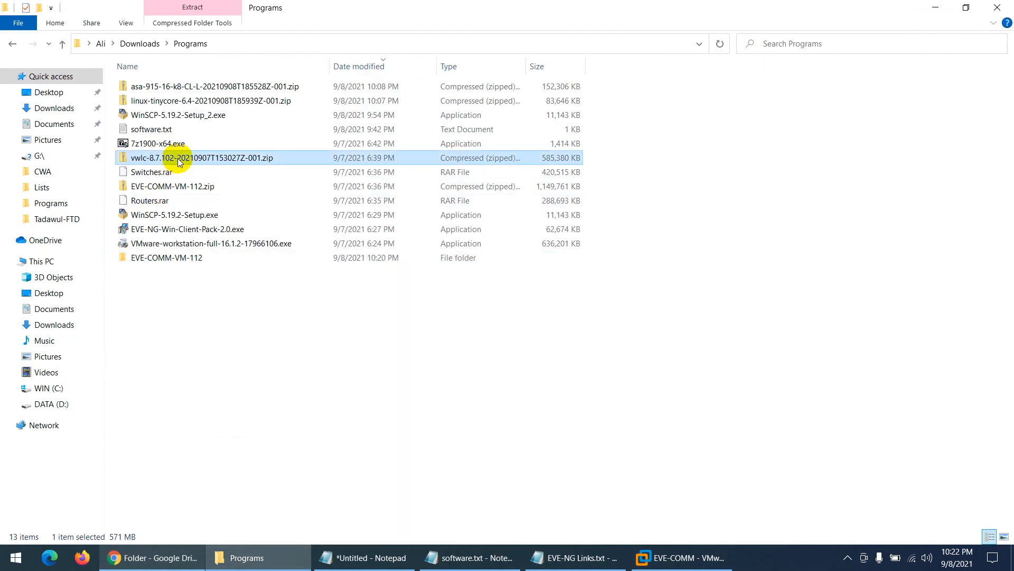
{"action": "mouse_move", "coordinate": [325, 233]}
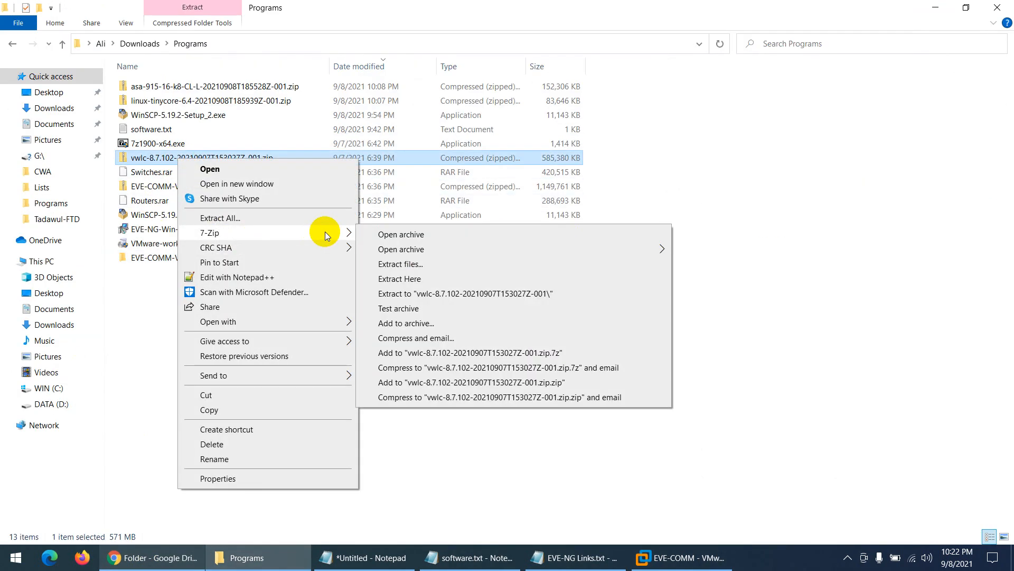
{"action": "left_click", "coordinate": [424, 300]}
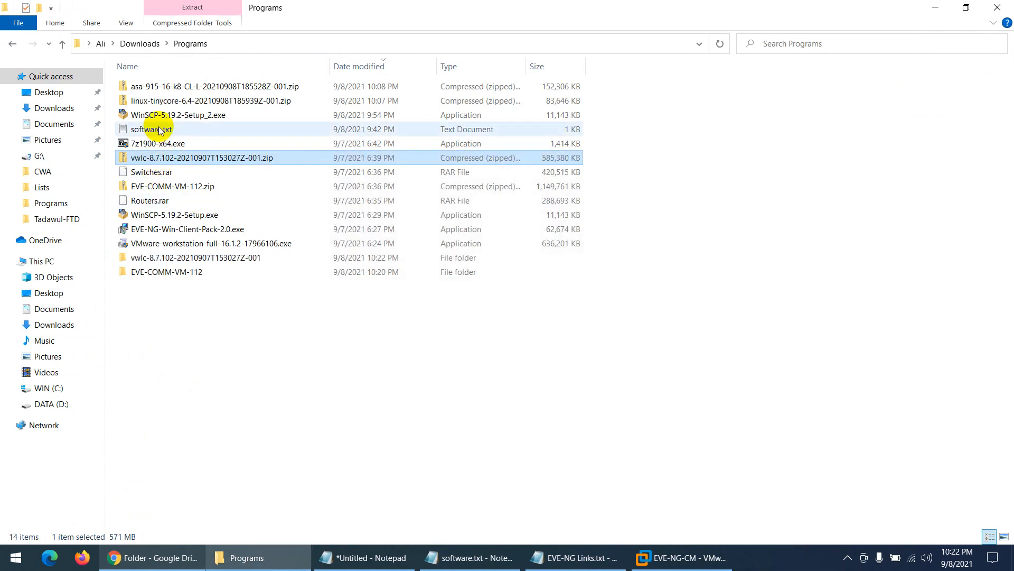
{"action": "right_click", "coordinate": [174, 104]}
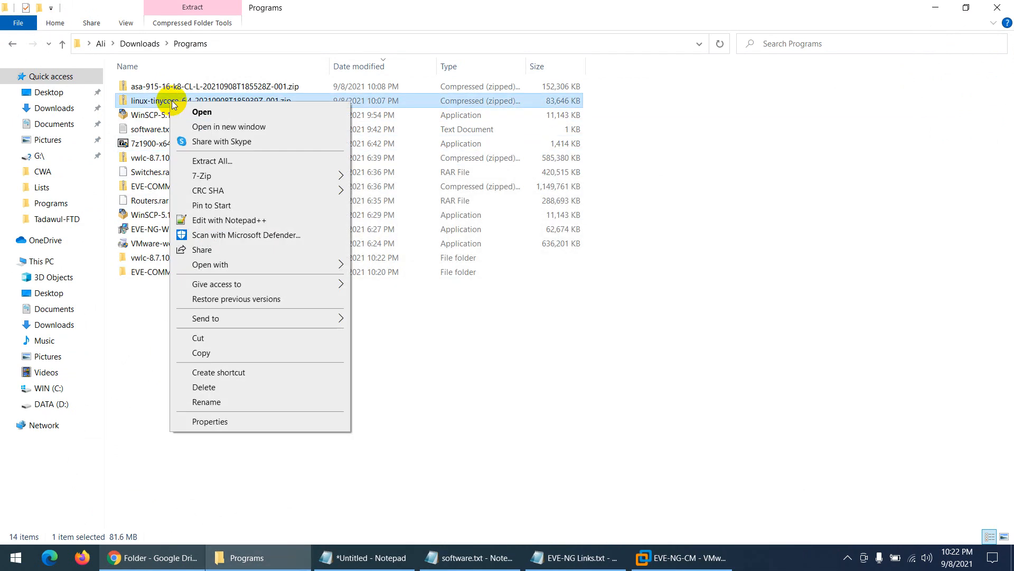
{"action": "mouse_move", "coordinate": [328, 177]}
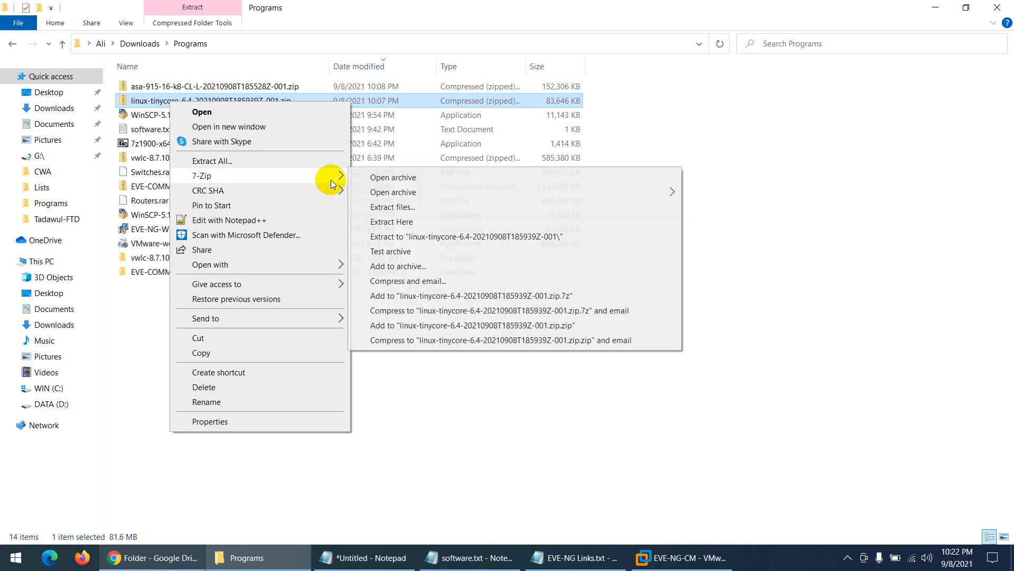
{"action": "left_click", "coordinate": [391, 235]}
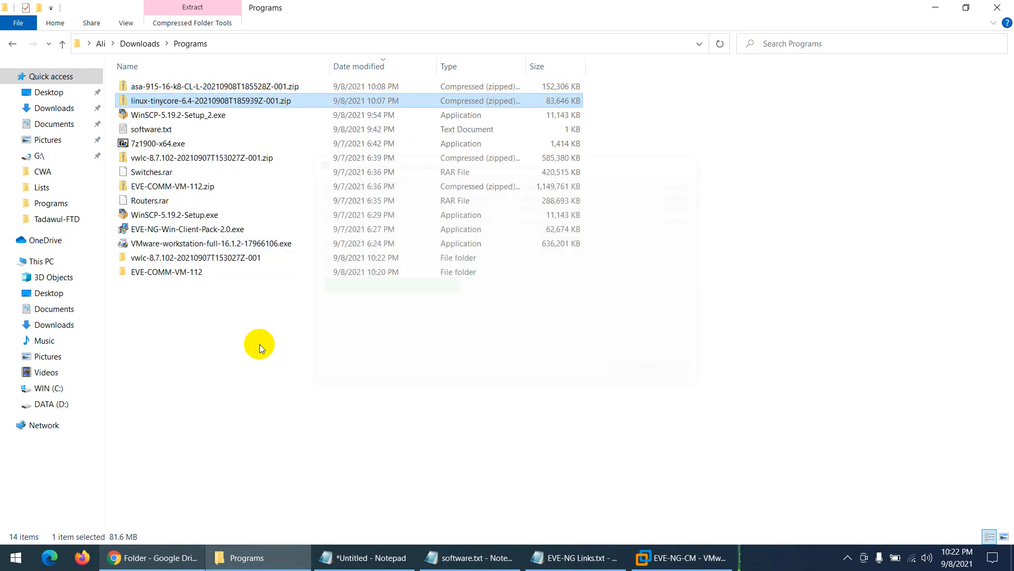
- Extract the asa-915-16-k8 archive into its own folder
{"action": "left_click", "coordinate": [189, 87]}
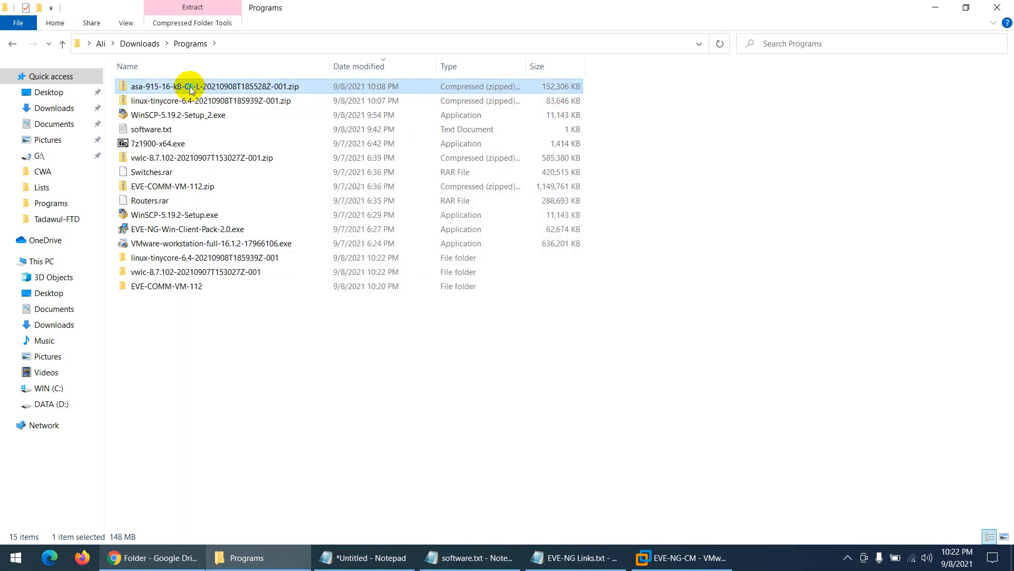
{"action": "right_click", "coordinate": [190, 86]}
{"action": "mouse_move", "coordinate": [248, 160]}
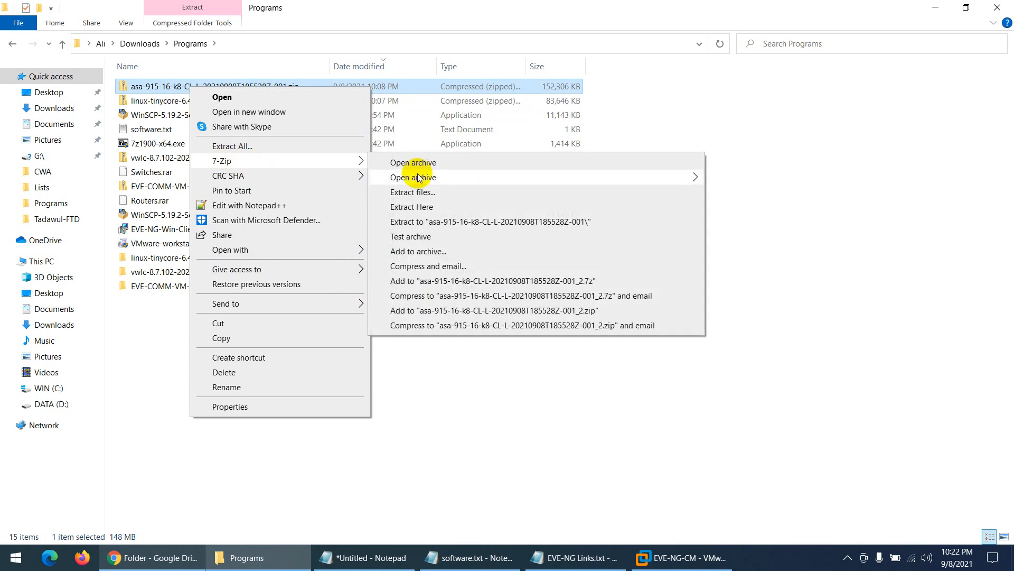
{"action": "left_click", "coordinate": [433, 222]}
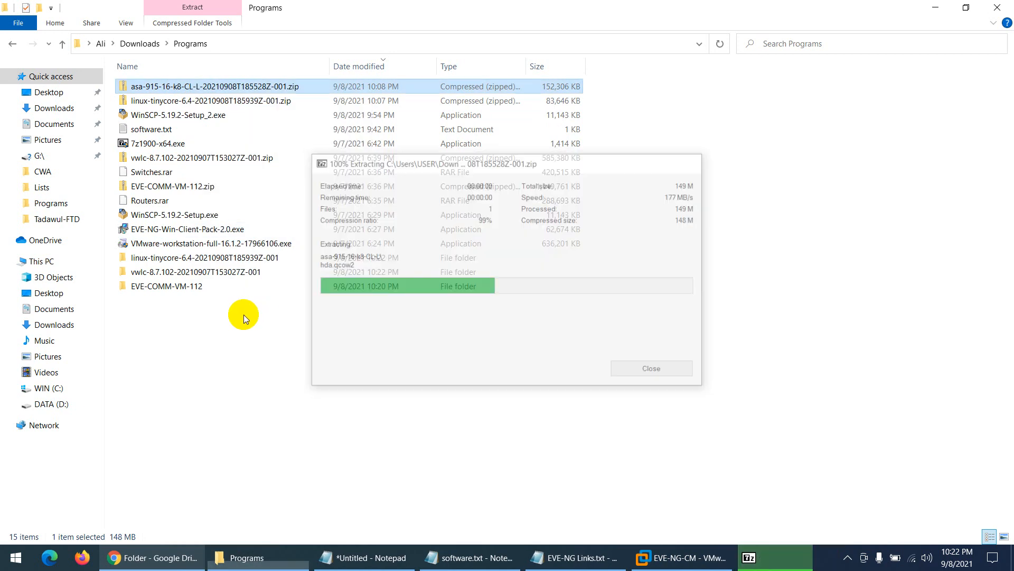
{"action": "right_click", "coordinate": [148, 176]}
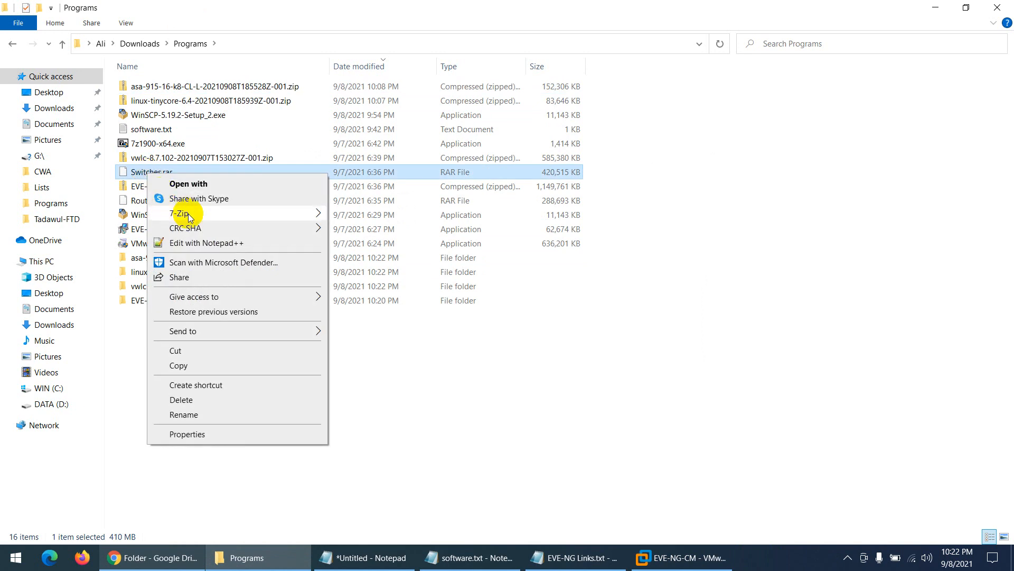
- Extract Switches.rar and Routers.rar into Switches and Routers folders, then return to VMware
{"action": "mouse_move", "coordinate": [182, 213]}
{"action": "left_click", "coordinate": [376, 274]}
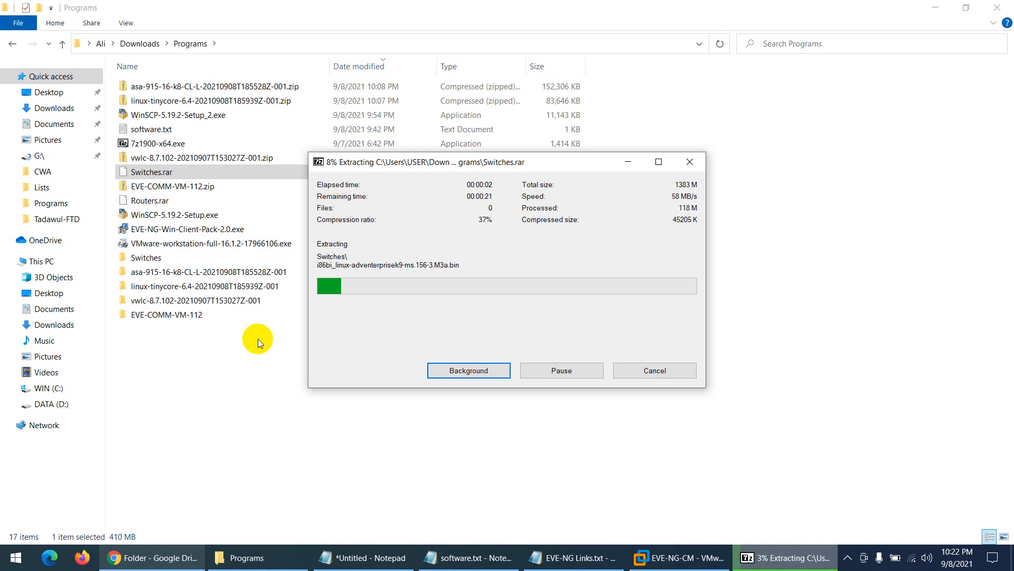
{"action": "left_click", "coordinate": [159, 205]}
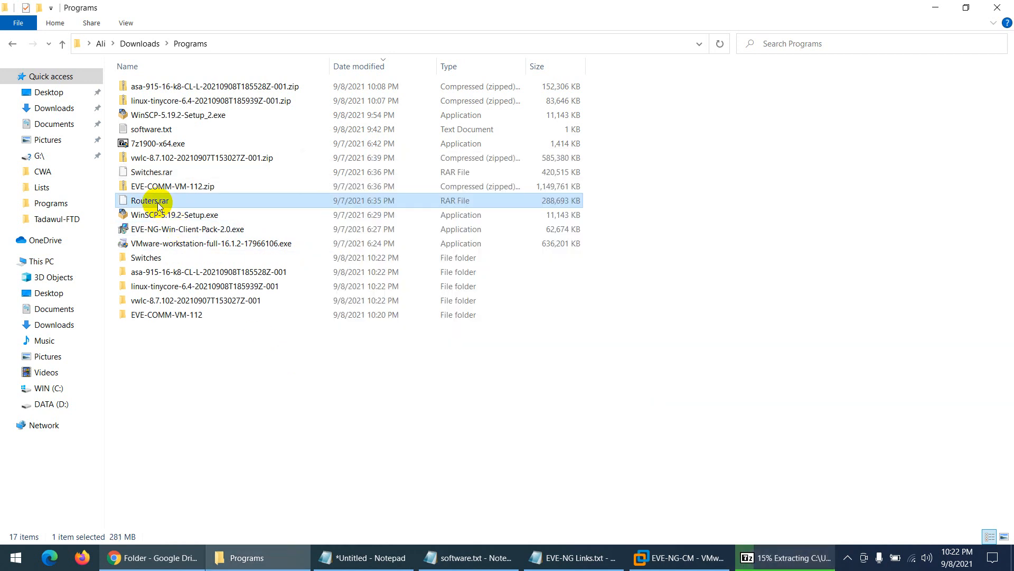
{"action": "right_click", "coordinate": [159, 206]}
{"action": "mouse_move", "coordinate": [218, 244]}
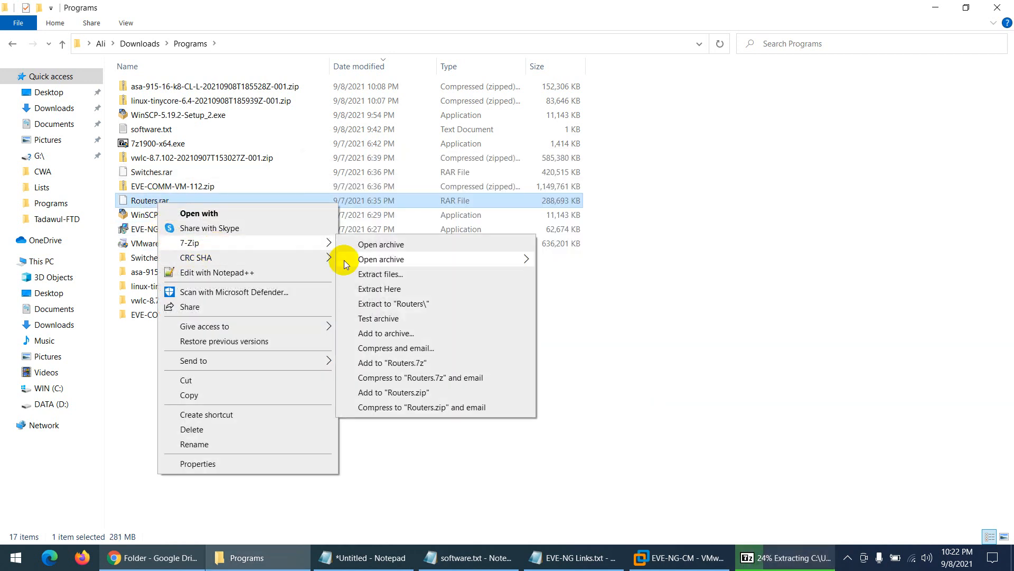
{"action": "left_click", "coordinate": [406, 309]}
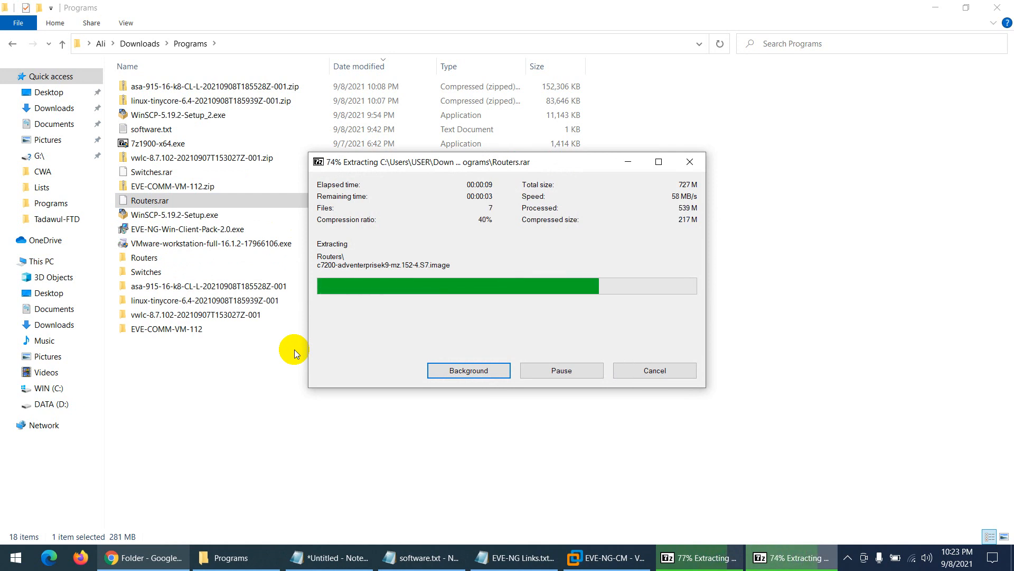
{"action": "left_click", "coordinate": [605, 559]}
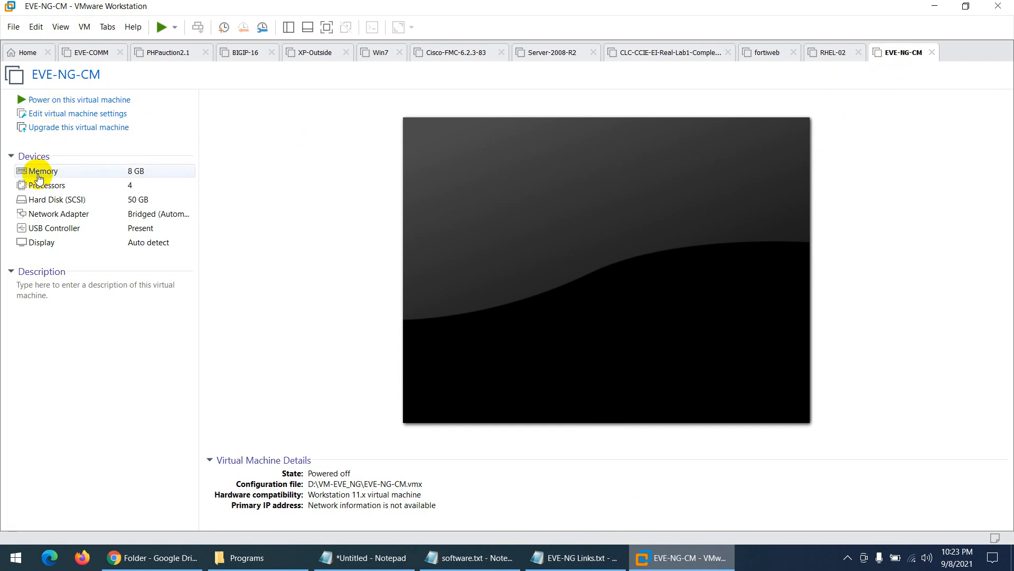
{"action": "left_click", "coordinate": [10, 566]}
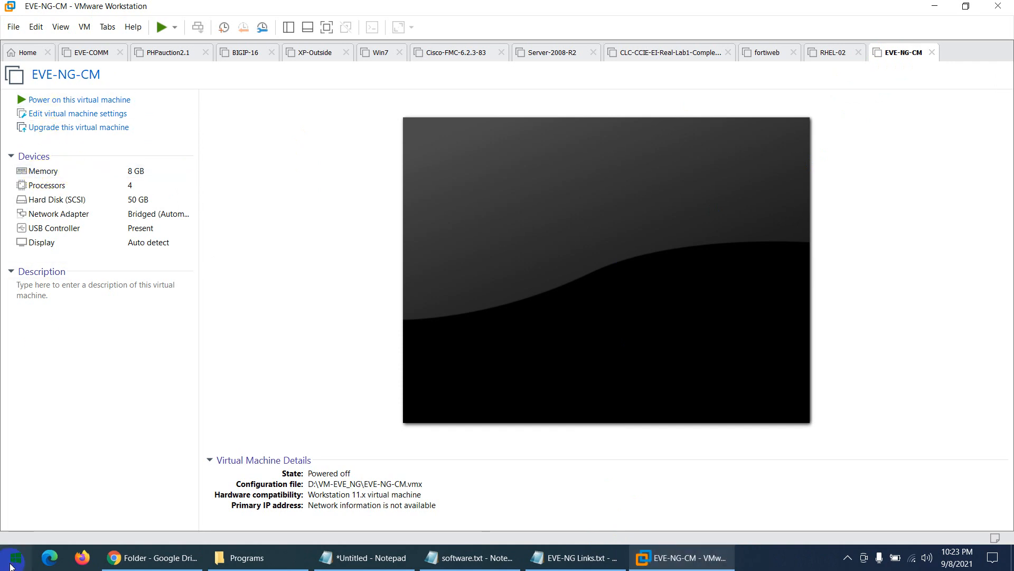
{"action": "type", "text": "th"}
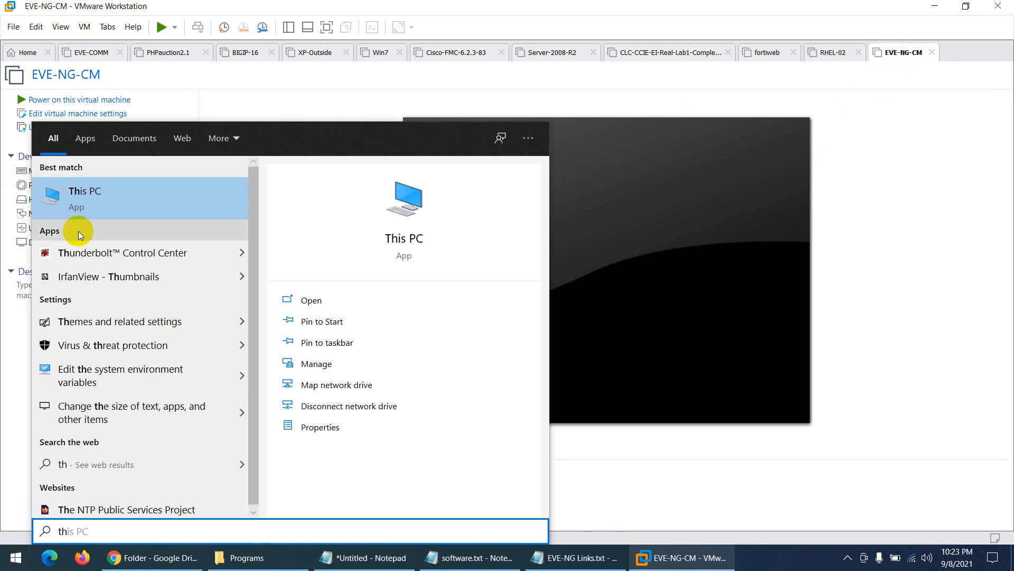
{"action": "right_click", "coordinate": [87, 197]}
{"action": "left_click", "coordinate": [122, 319]}
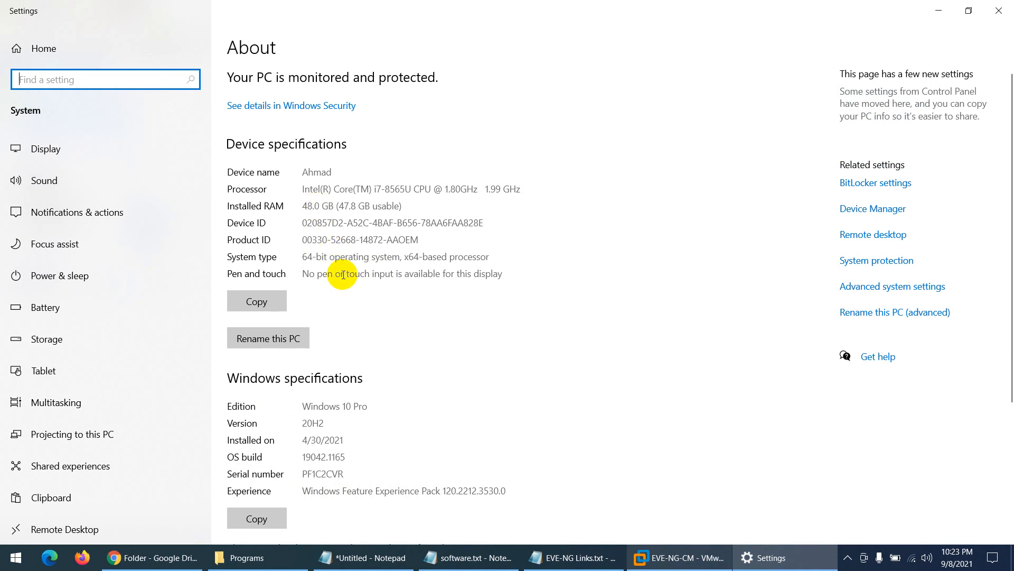
{"action": "double_click", "coordinate": [373, 191]}
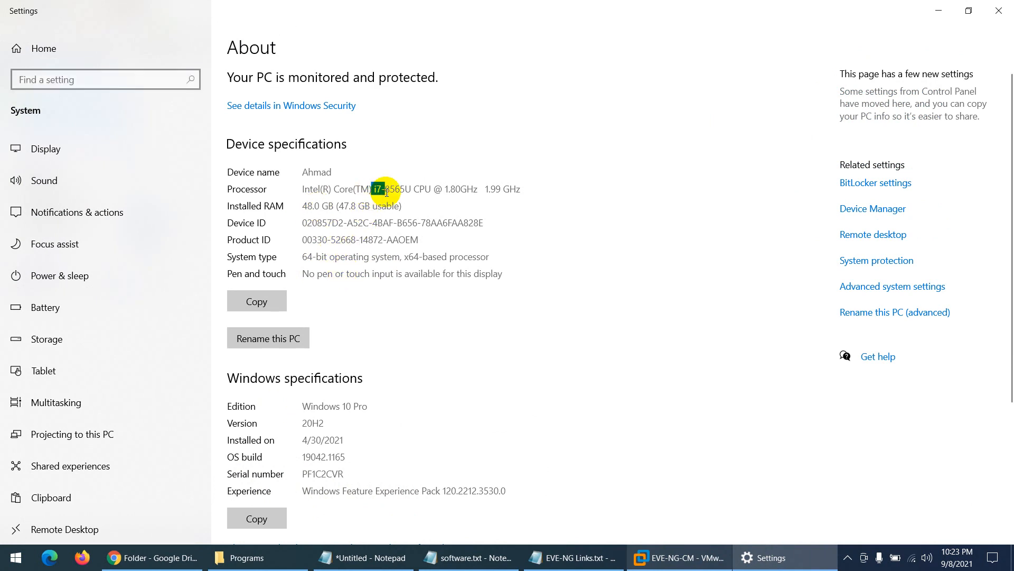
{"action": "left_click", "coordinate": [998, 11]}
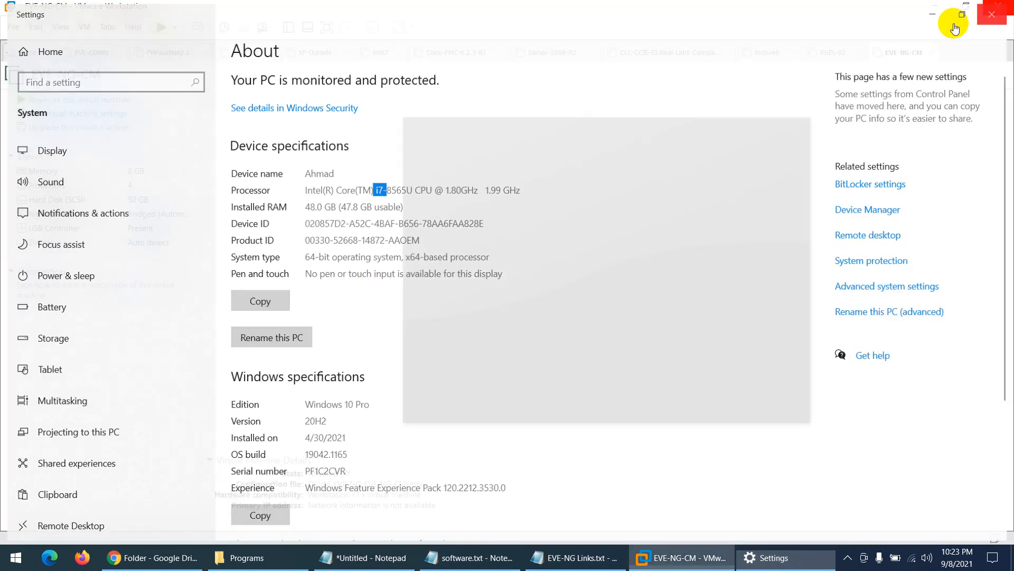
{"action": "left_click", "coordinate": [51, 171]}
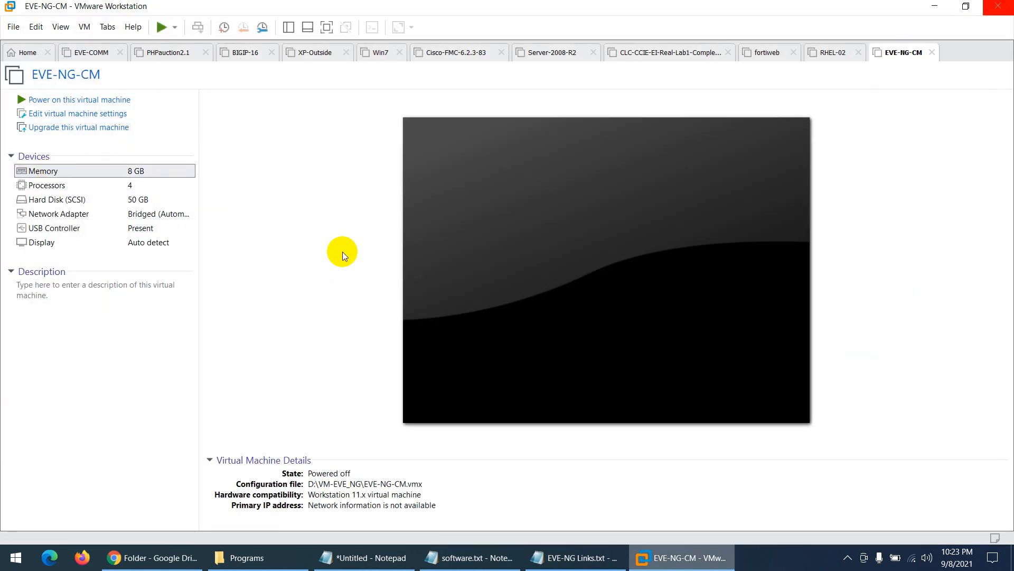
- Set EVE-NG-CM's memory to 16 GB (16384 MB) and apply it
{"action": "left_click_drag", "start_coordinate": [526, 193], "coordinate": [525, 180]}
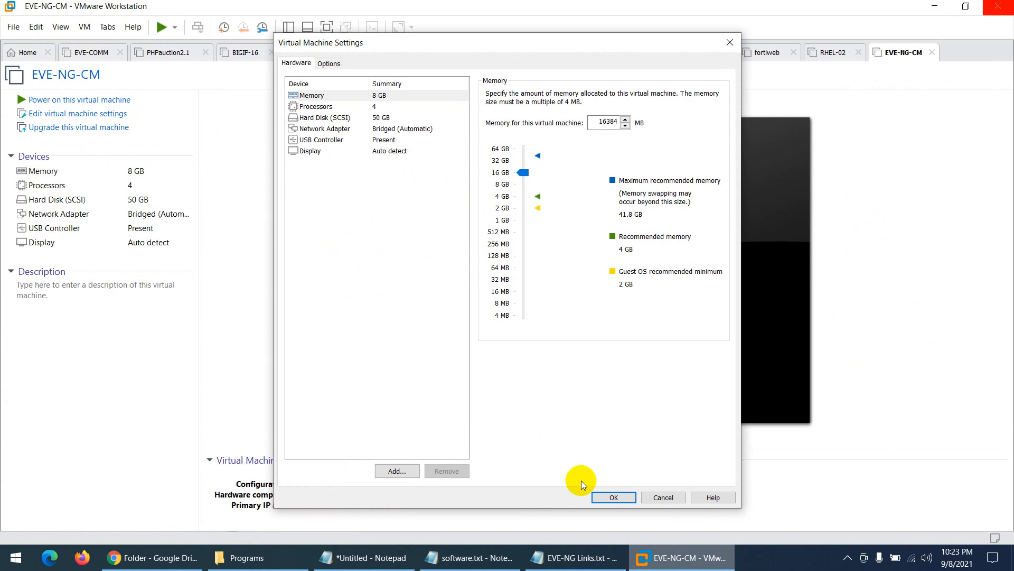
{"action": "left_click", "coordinate": [599, 496]}
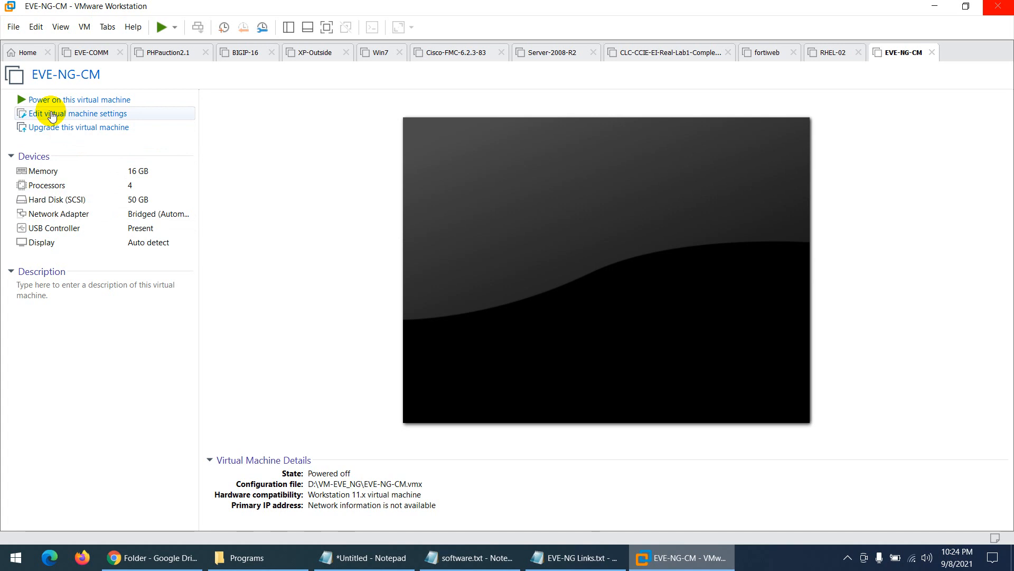
- Add a new 200 GB SCSI virtual hard disk to EVE-NG-CM and save the settings
{"action": "double_click", "coordinate": [43, 173]}
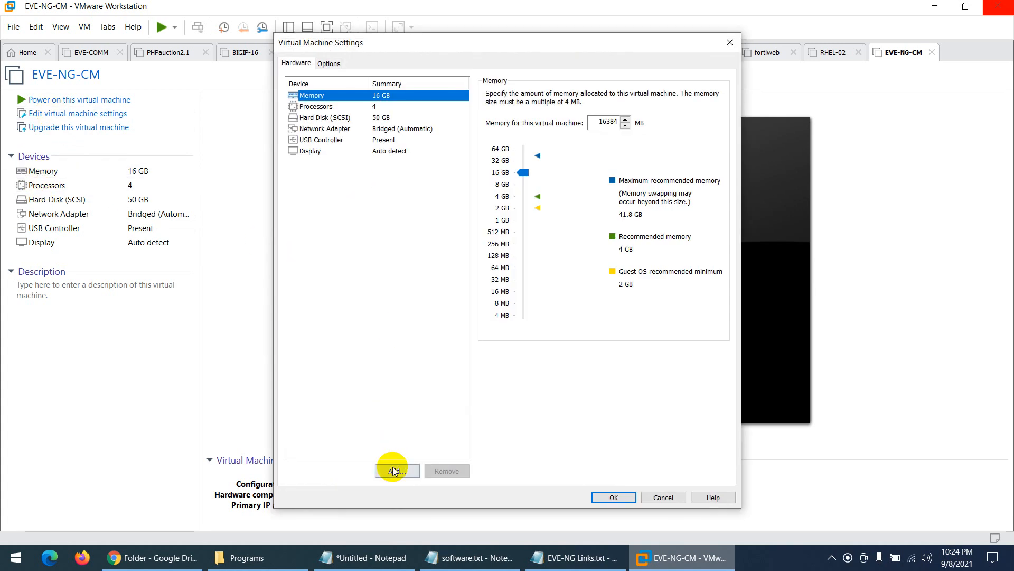
{"action": "left_click", "coordinate": [395, 470]}
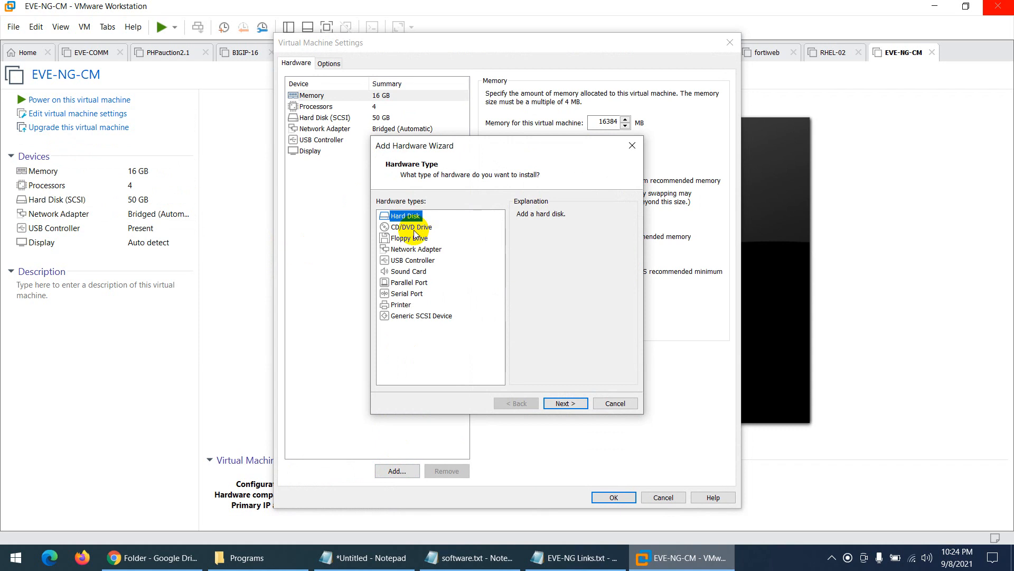
{"action": "left_click", "coordinate": [563, 403]}
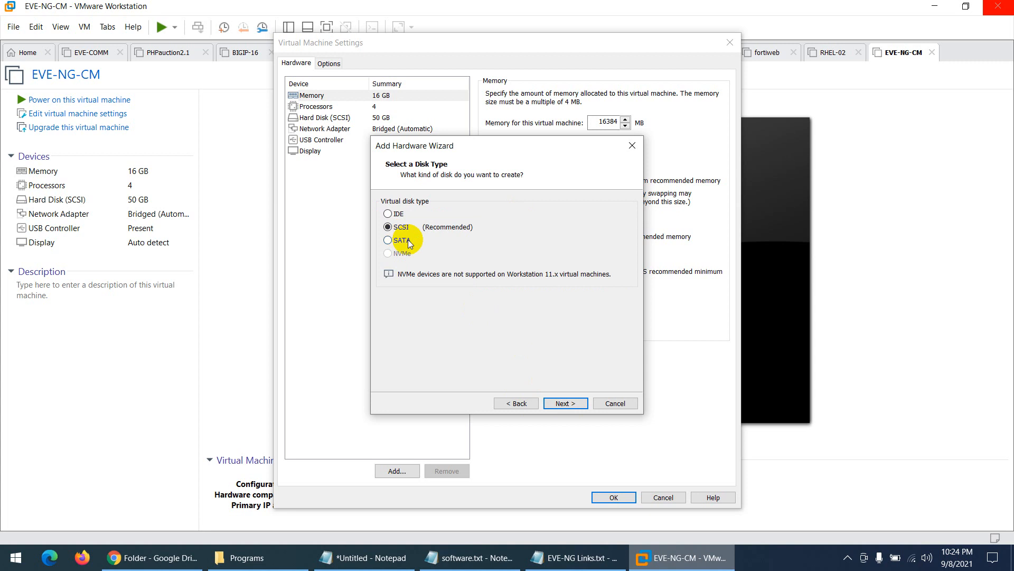
{"action": "left_click", "coordinate": [556, 402]}
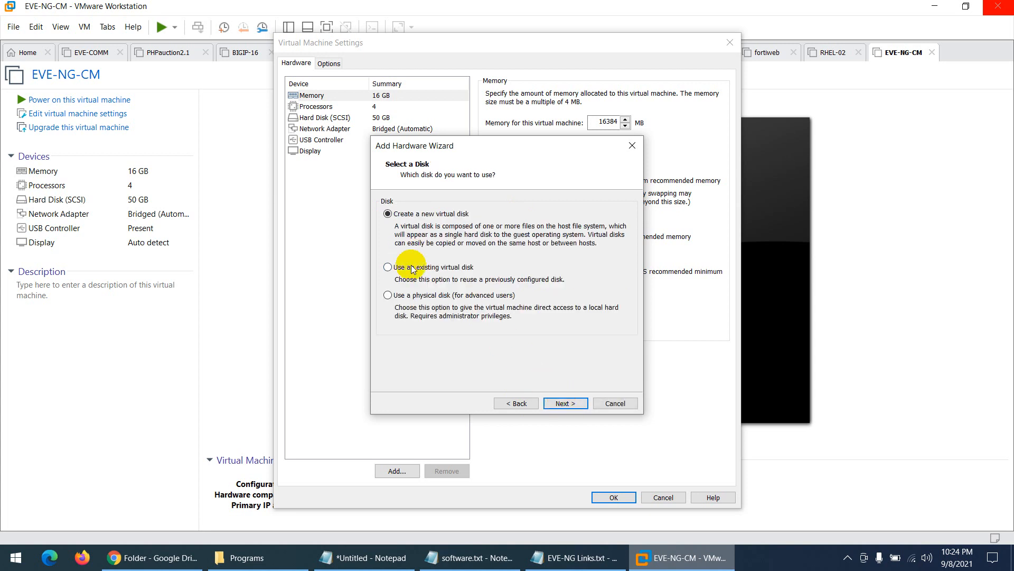
{"action": "left_click", "coordinate": [566, 404]}
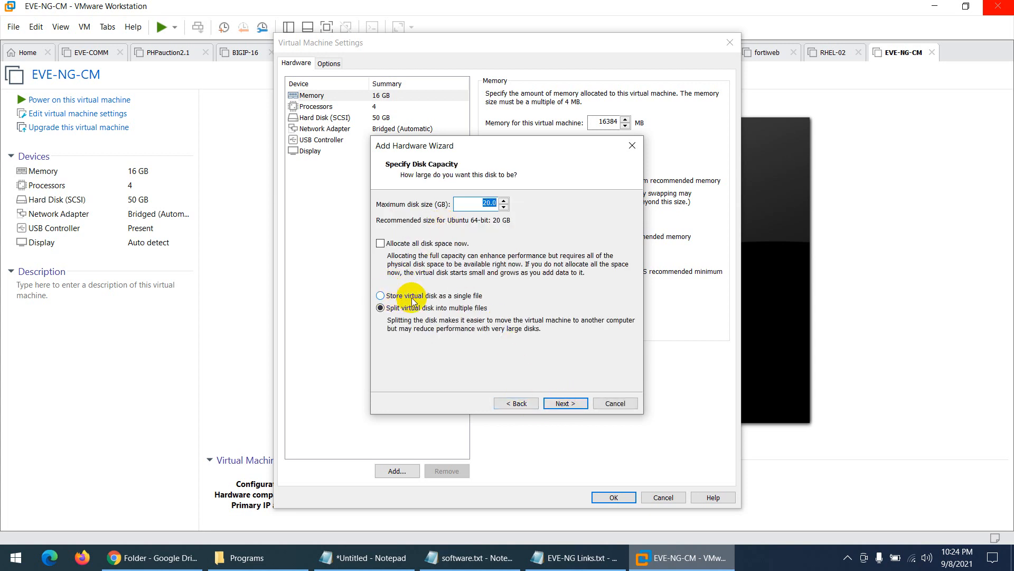
{"action": "left_click", "coordinate": [489, 204]}
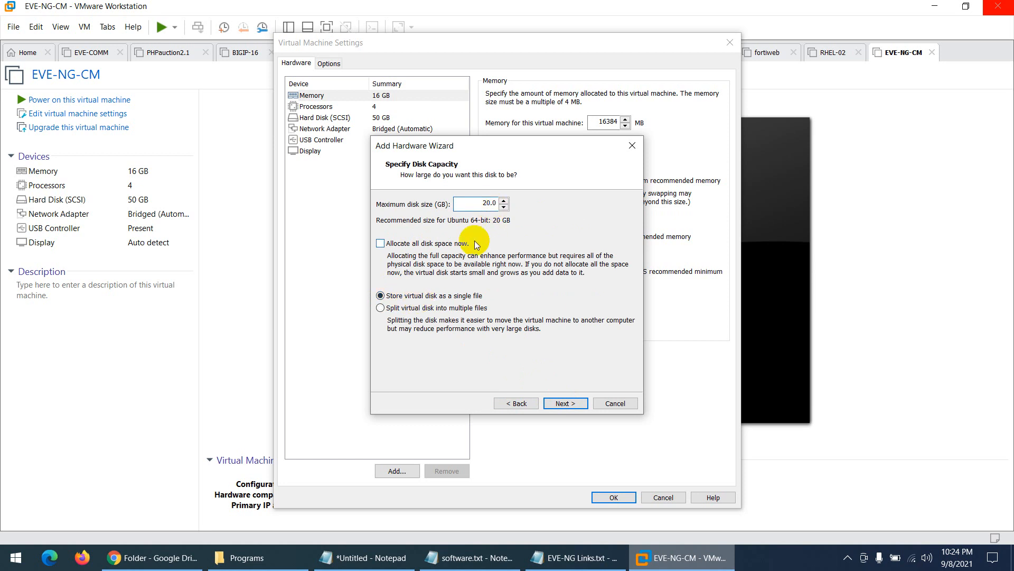
{"action": "type", "text": "0"}
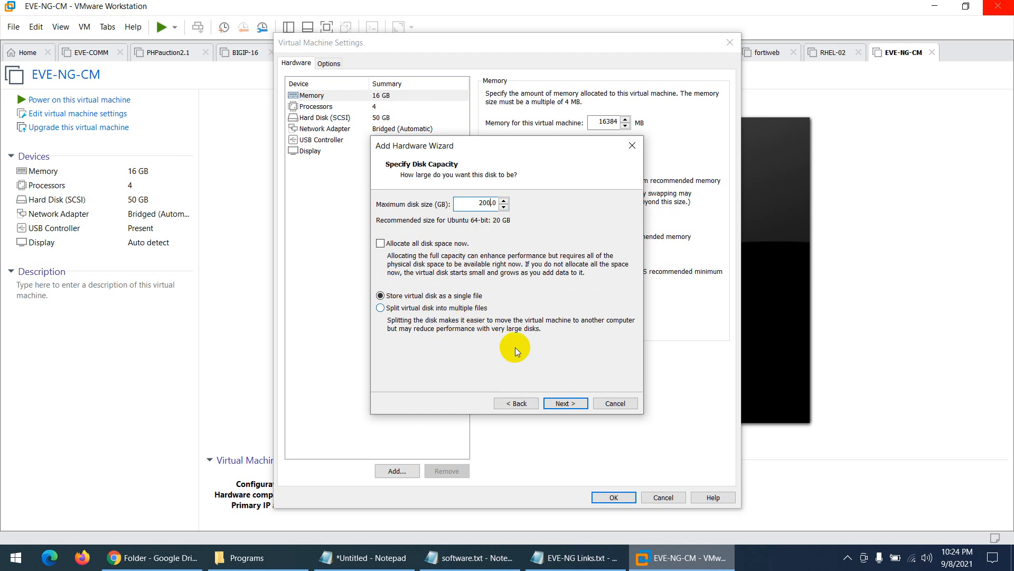
{"action": "left_click", "coordinate": [565, 404]}
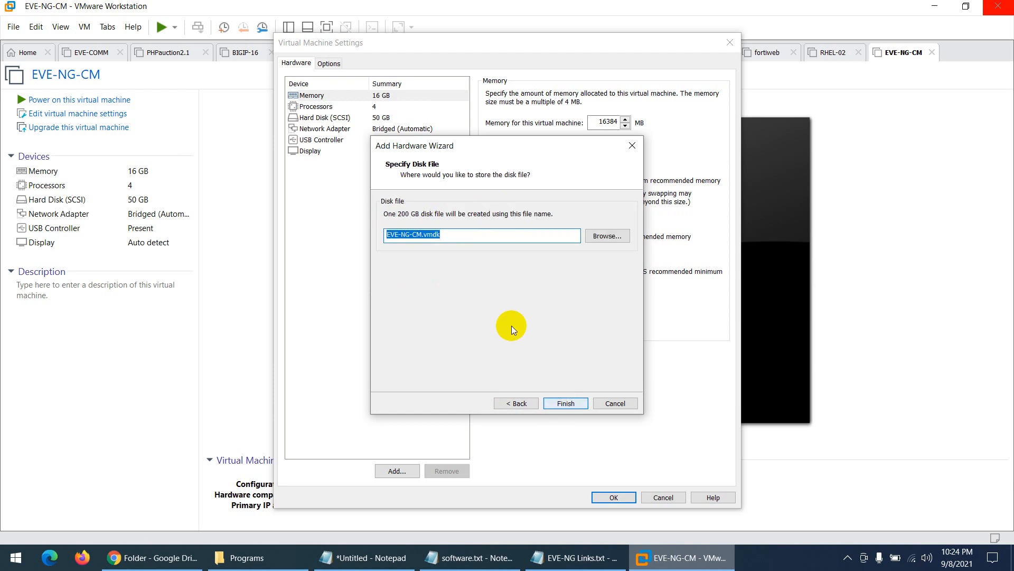
{"action": "left_click", "coordinate": [565, 403]}
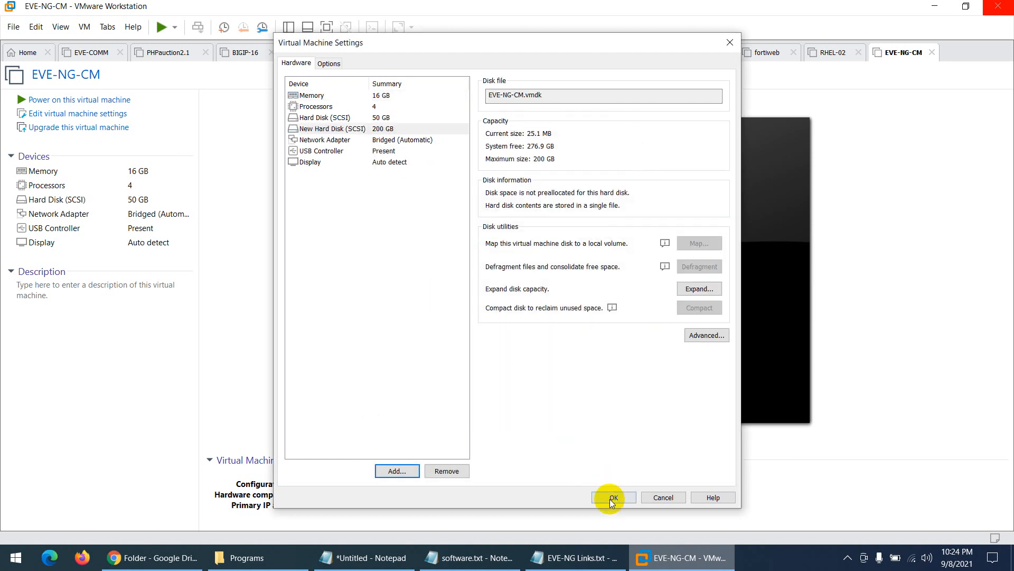
{"action": "left_click", "coordinate": [613, 498]}
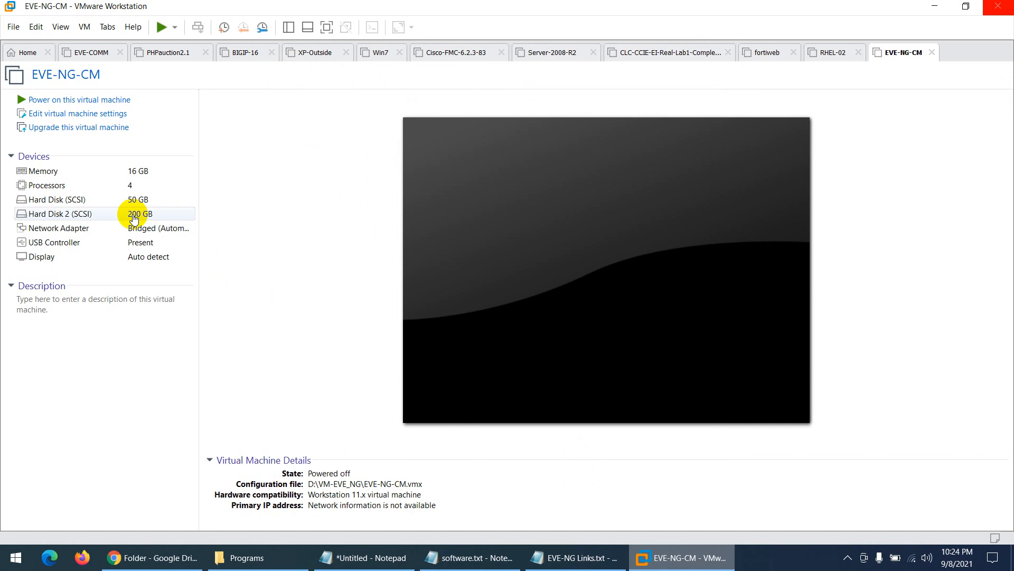
{"action": "left_click", "coordinate": [138, 200]}
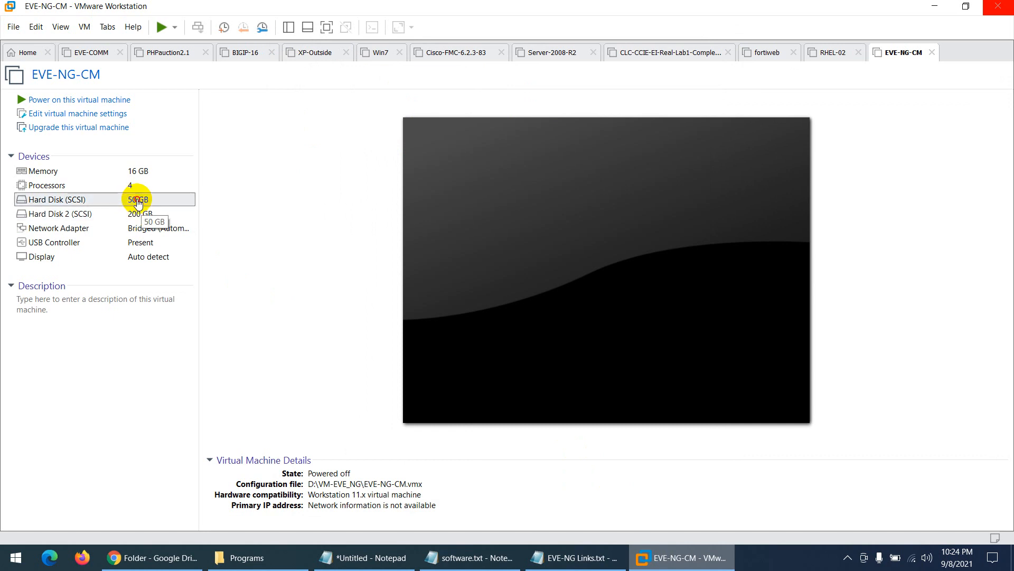
{"action": "double_click", "coordinate": [138, 200]}
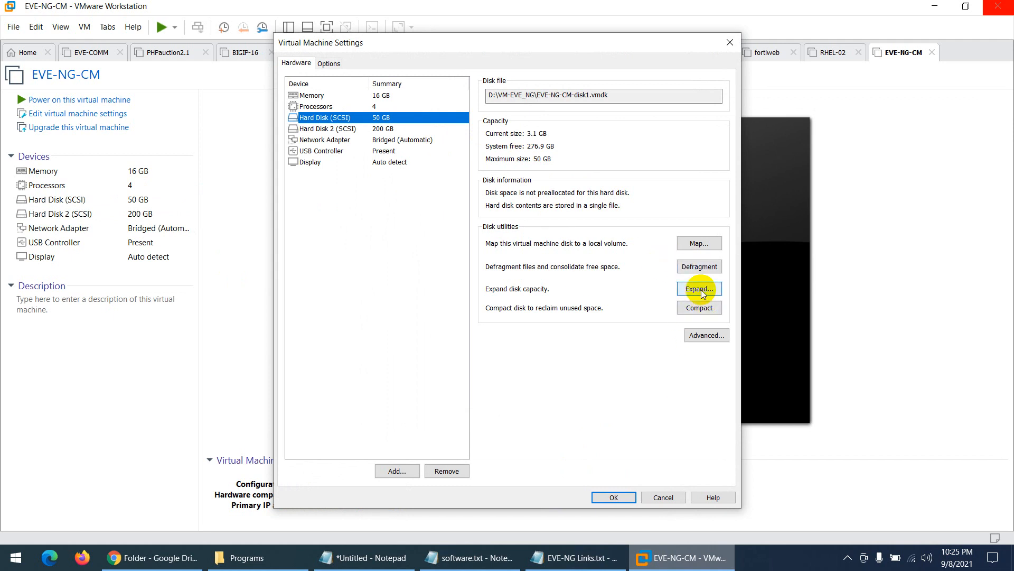
{"action": "left_click", "coordinate": [662, 497]}
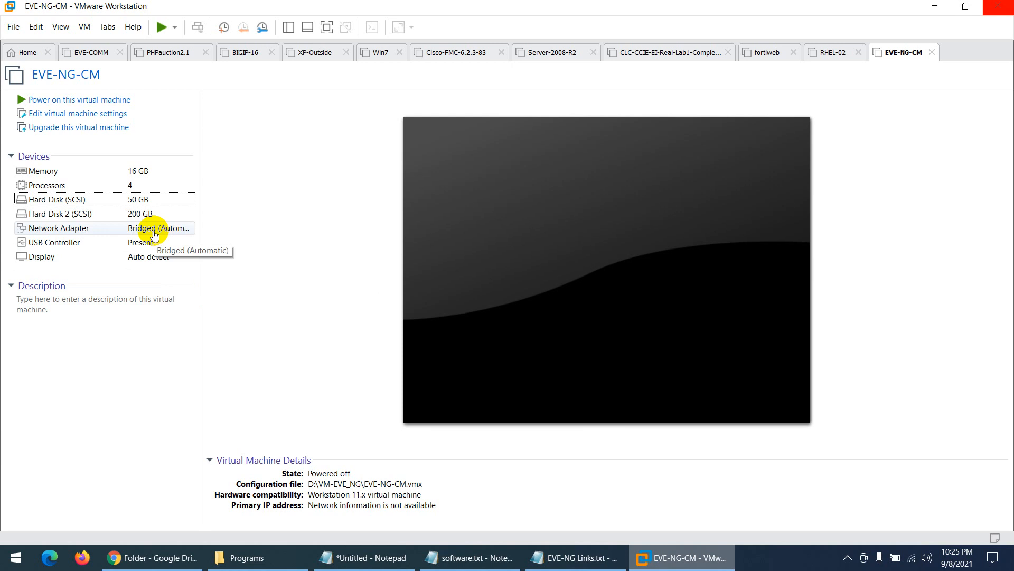
{"action": "left_click", "coordinate": [911, 559]}
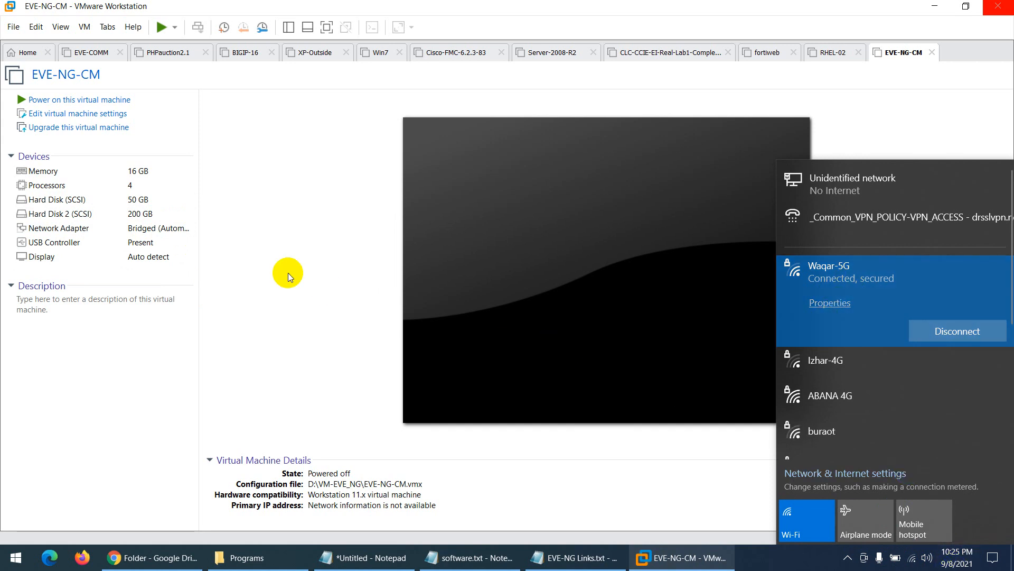
{"action": "left_click", "coordinate": [255, 268]}
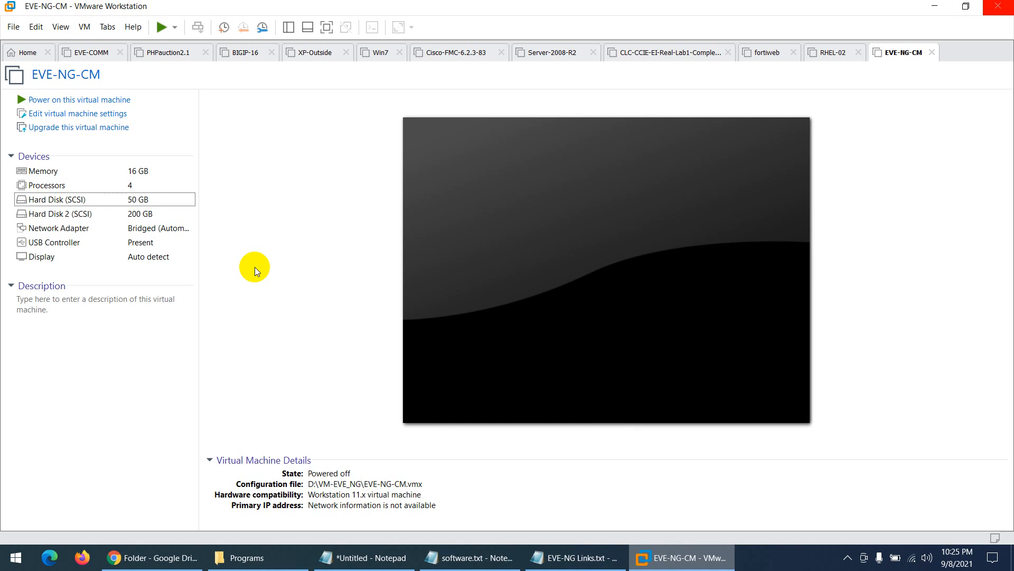
- Switch EVE-NG-CM's network adapter from bridged to NAT, then reopen the VM settings
{"action": "left_click", "coordinate": [143, 230]}
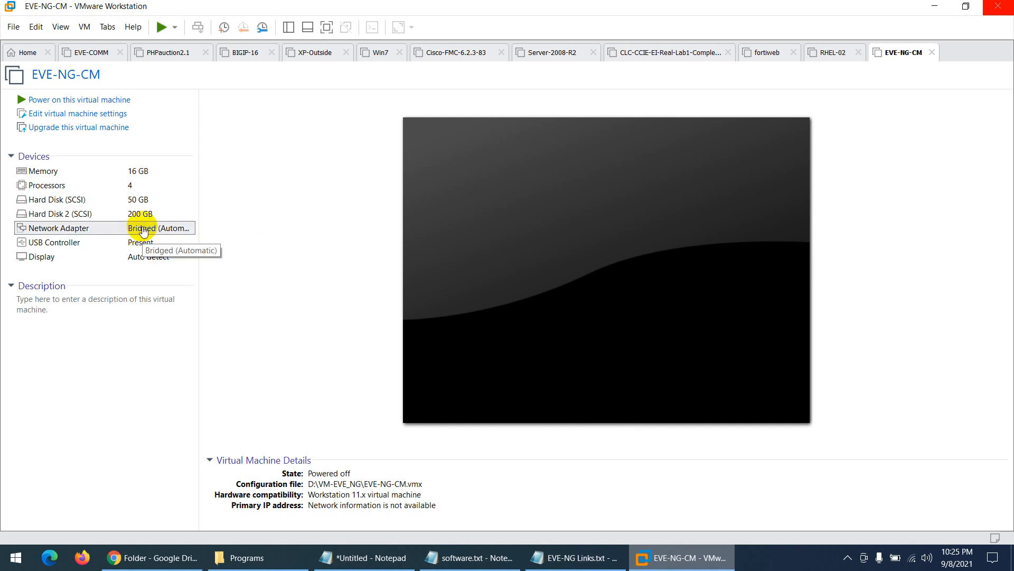
{"action": "double_click", "coordinate": [143, 231]}
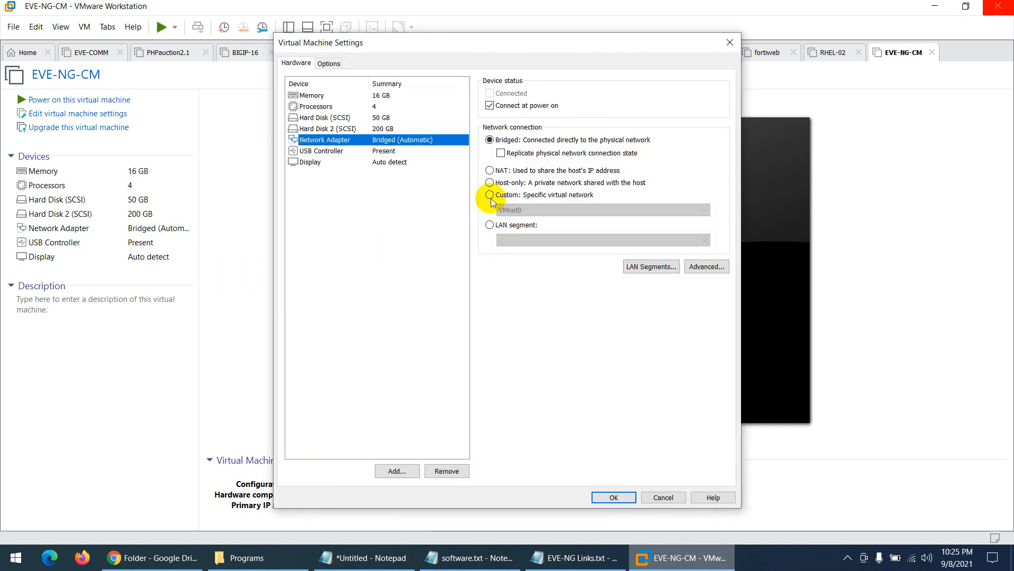
{"action": "left_click", "coordinate": [500, 170]}
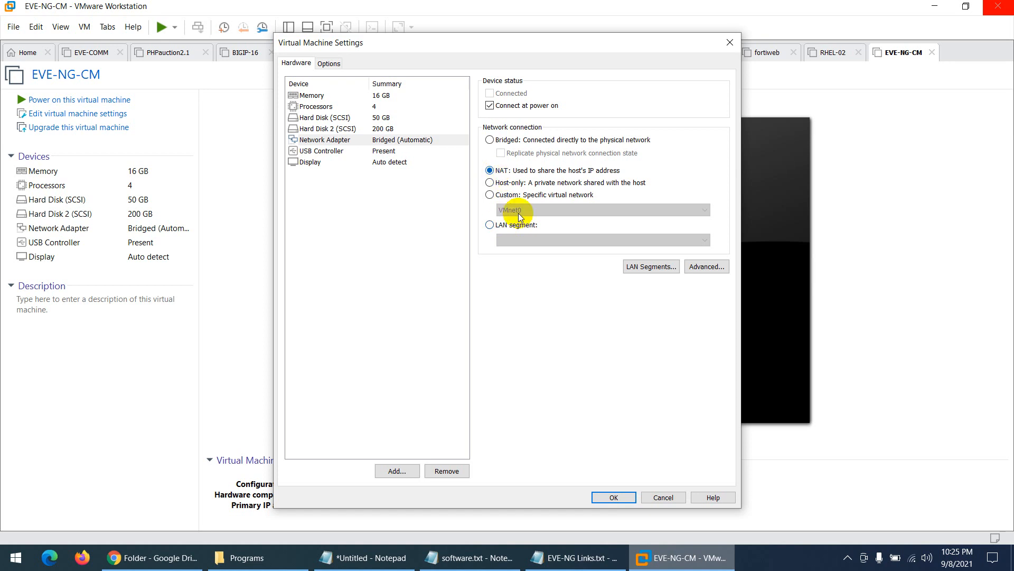
{"action": "left_click", "coordinate": [613, 497]}
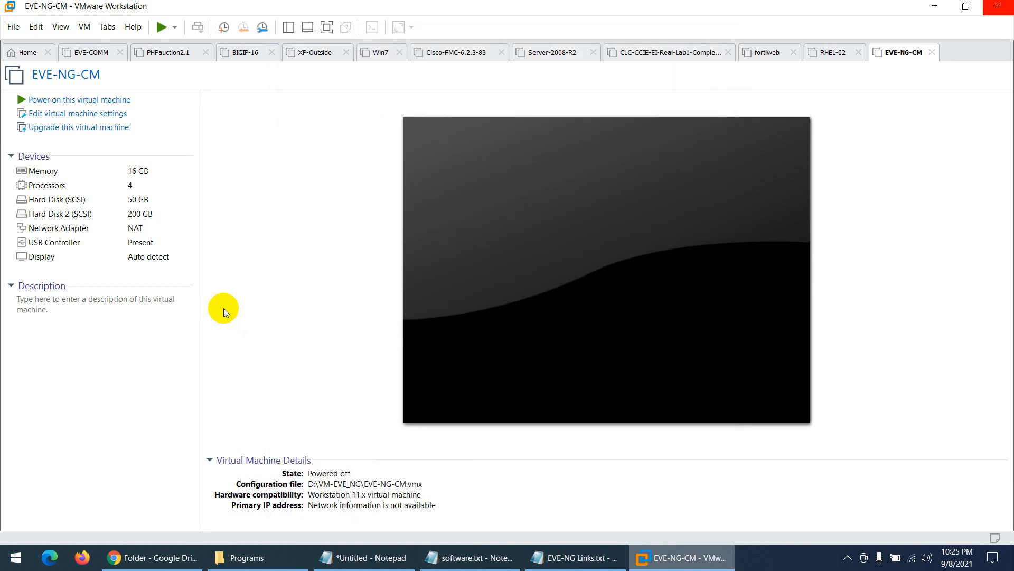
{"action": "double_click", "coordinate": [48, 231]}
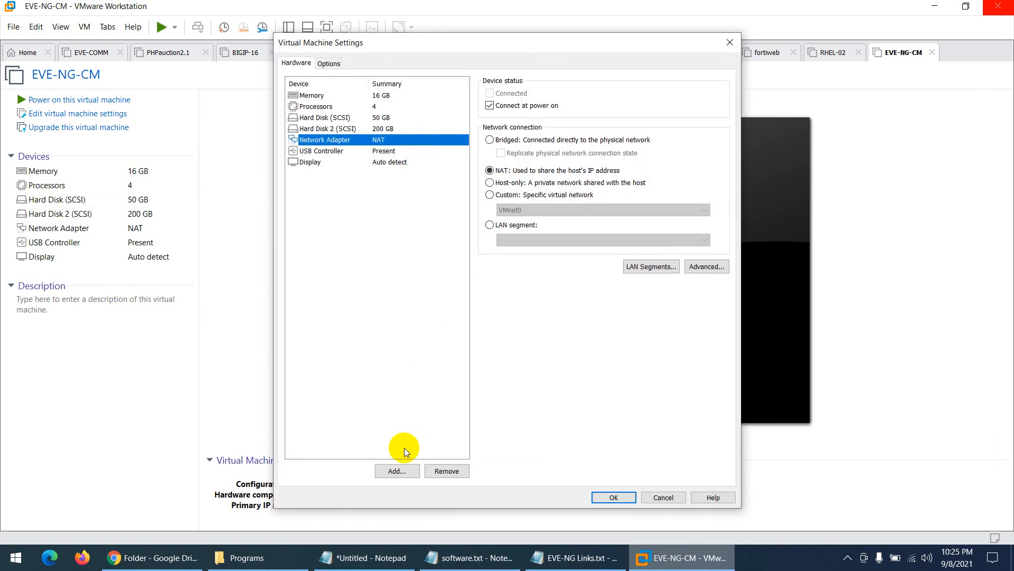
- Add a second network adapter set to Host-only and save the VM settings
{"action": "left_click", "coordinate": [400, 470]}
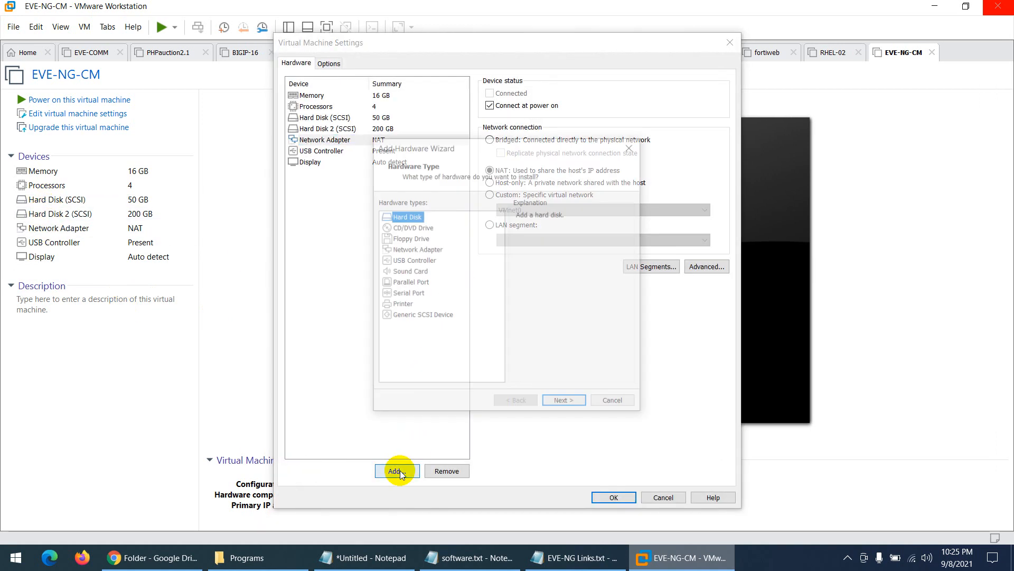
{"action": "left_click", "coordinate": [420, 248]}
{"action": "left_click", "coordinate": [566, 404]}
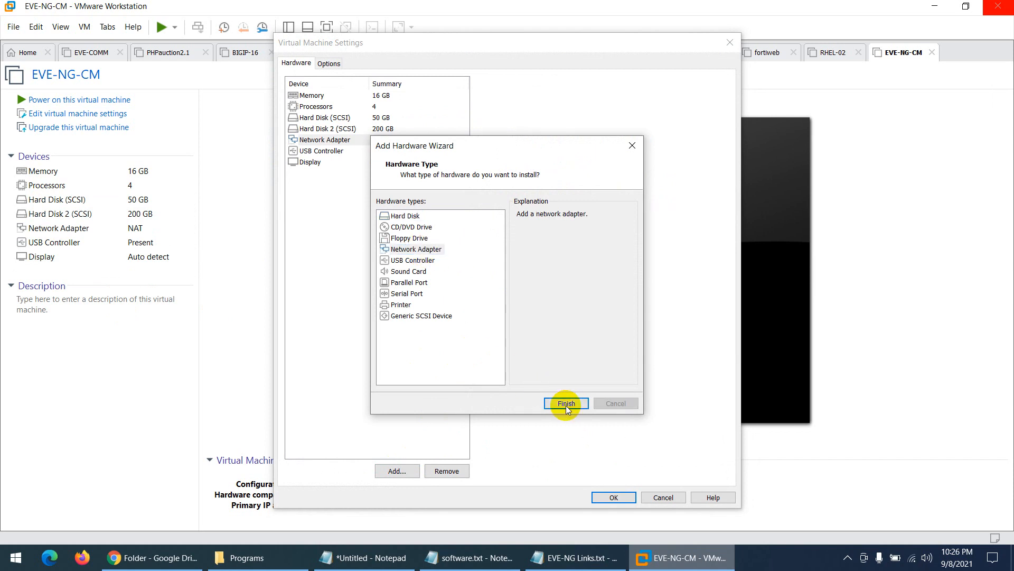
{"action": "left_click", "coordinate": [356, 154]}
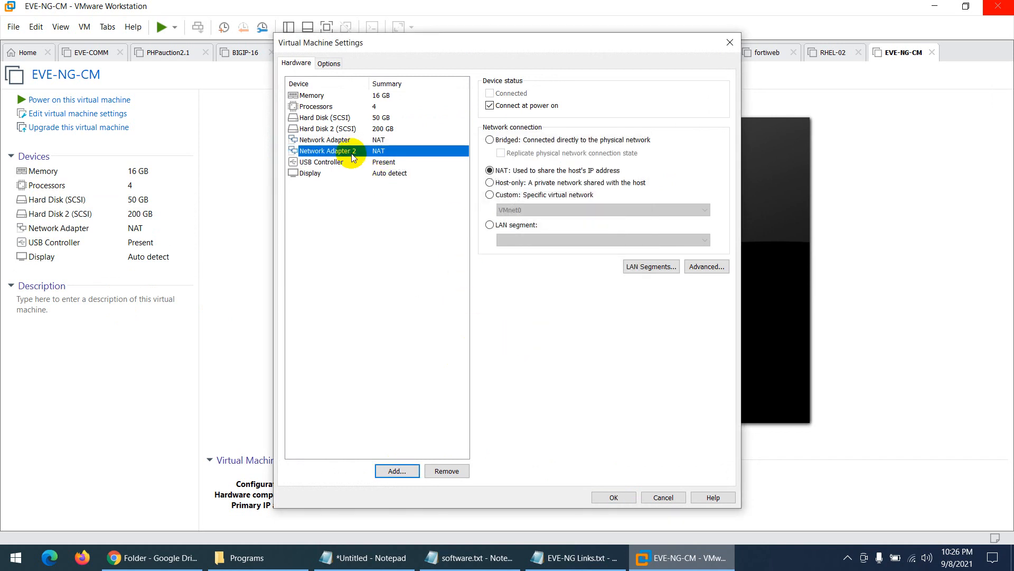
{"action": "left_click", "coordinate": [490, 182]}
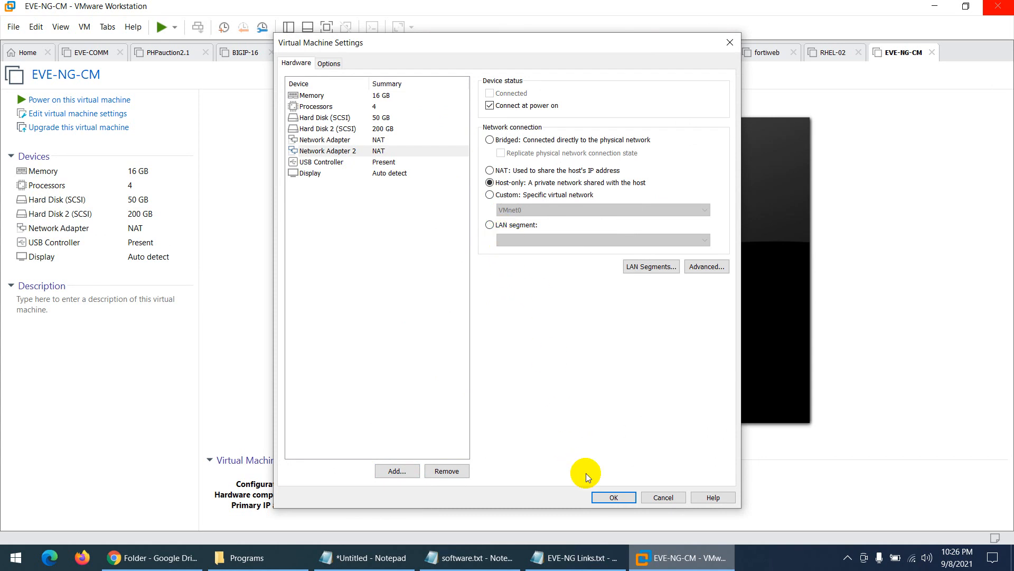
{"action": "left_click", "coordinate": [608, 497]}
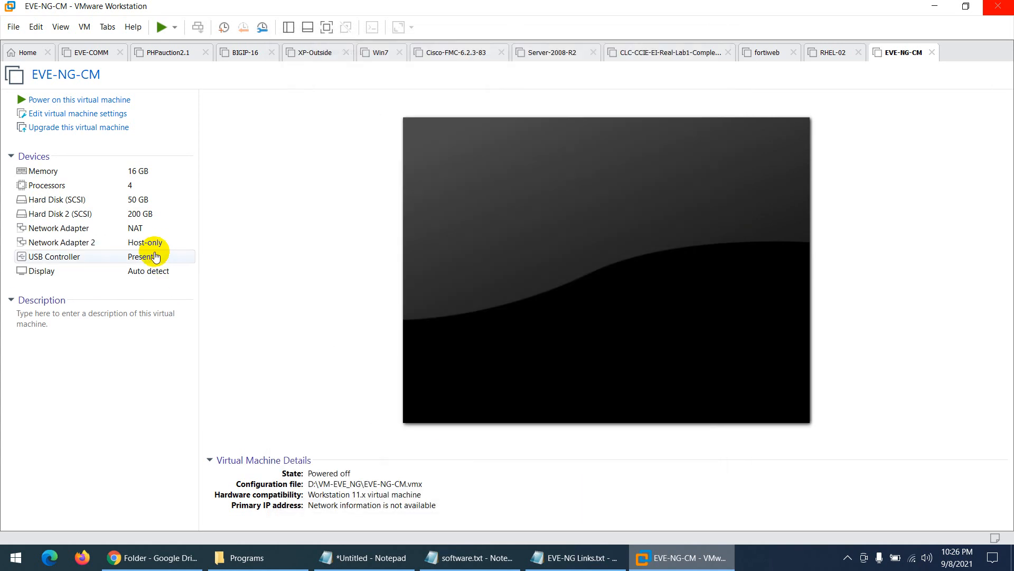
- Drag elements in the VMware Workstation window around the VM summary view
{"action": "left_click", "coordinate": [57, 243]}
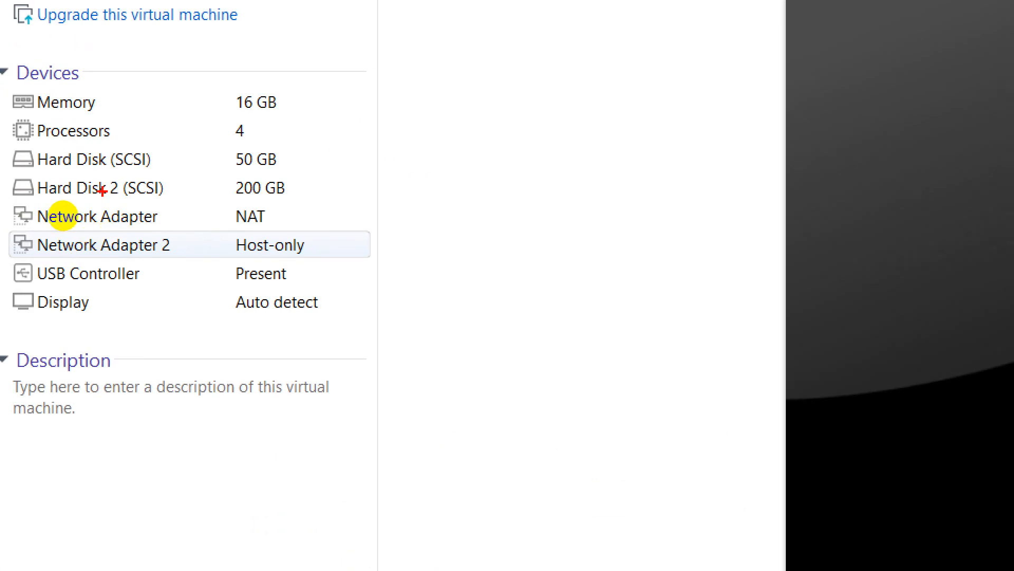
{"action": "left_click_drag", "start_coordinate": [57, 198], "coordinate": [142, 198]}
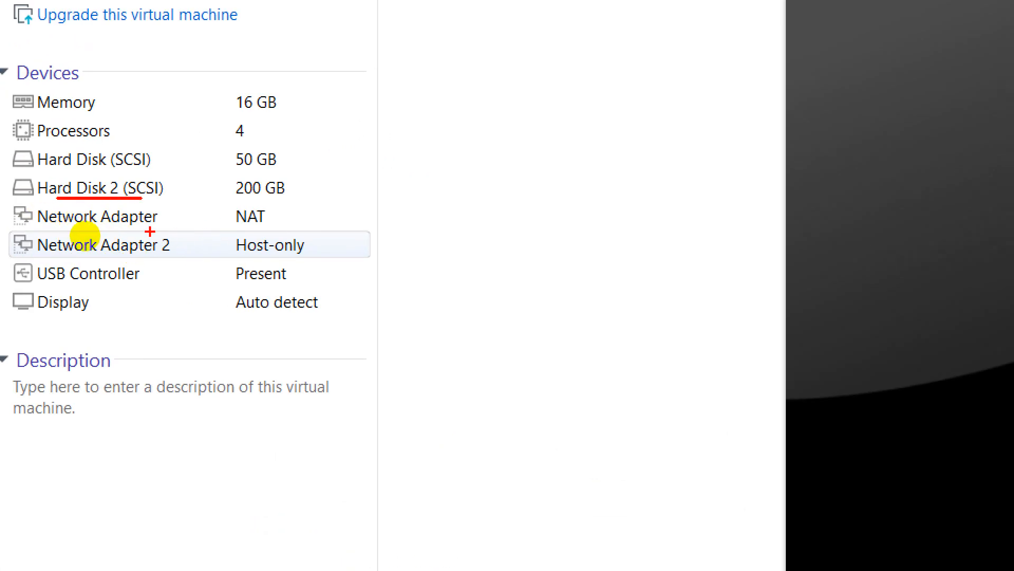
{"action": "mouse_move", "coordinate": [271, 219]}
{"action": "left_mouse_down"}
{"action": "mouse_move", "coordinate": [369, 206]}
{"action": "mouse_move", "coordinate": [394, 178]}
{"action": "left_mouse_up"}
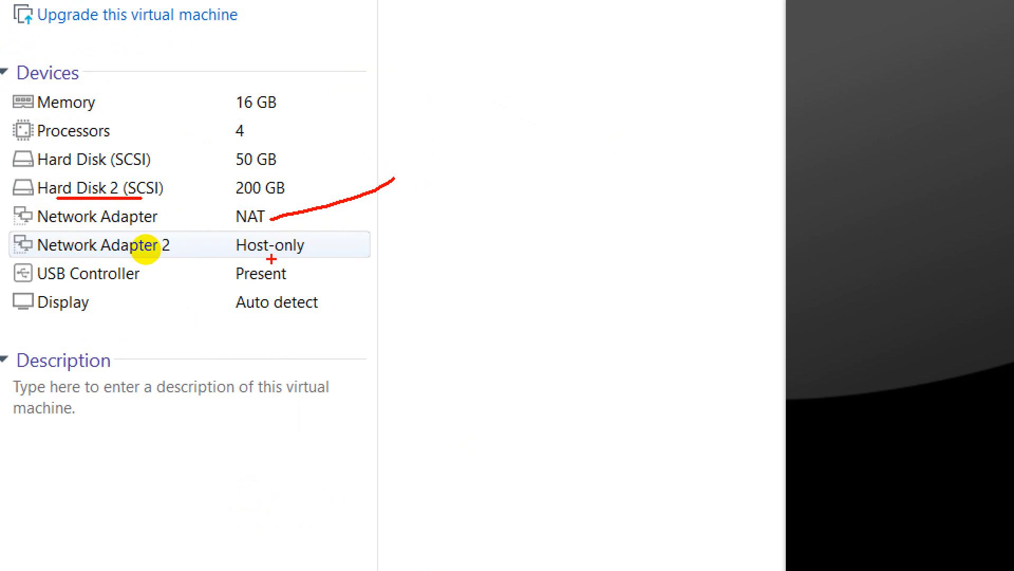
{"action": "left_click_drag", "start_coordinate": [236, 258], "coordinate": [335, 254]}
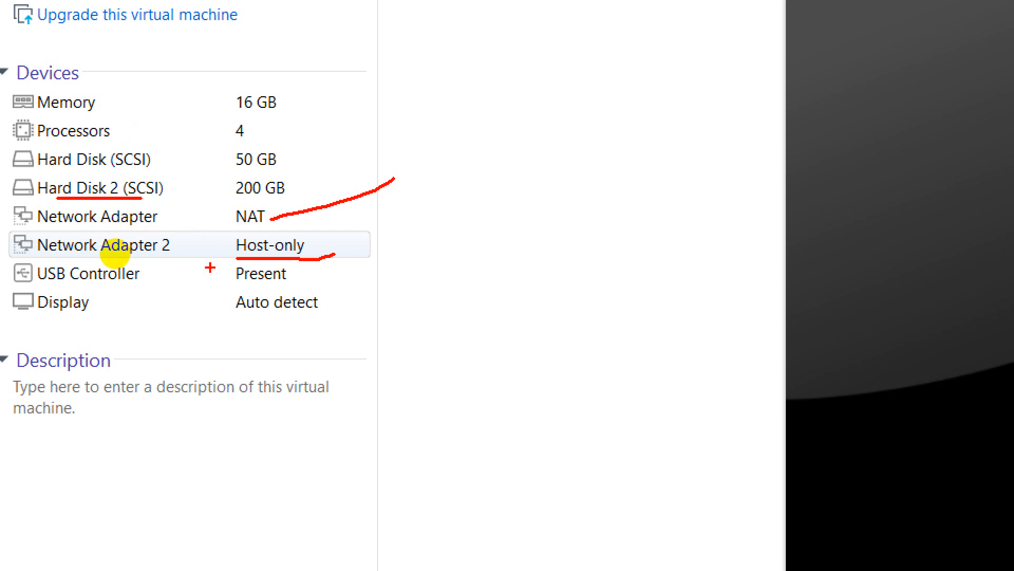
{"action": "key", "text": "Escape"}
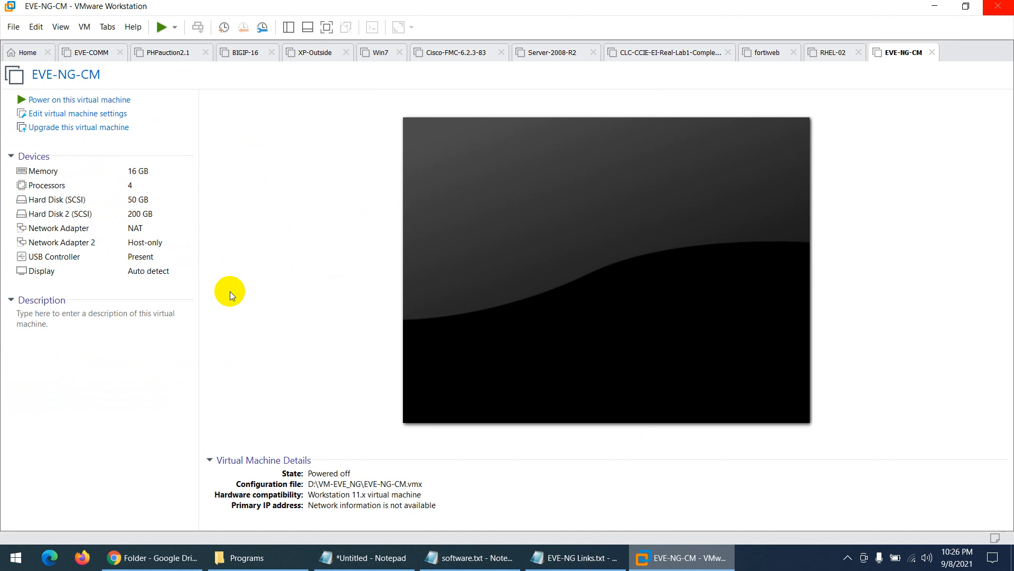
- Power on EVE-NG-CM, then check VMnet8's NAT subnet in the Virtual Network Editor and cancel
{"action": "left_click", "coordinate": [50, 100]}
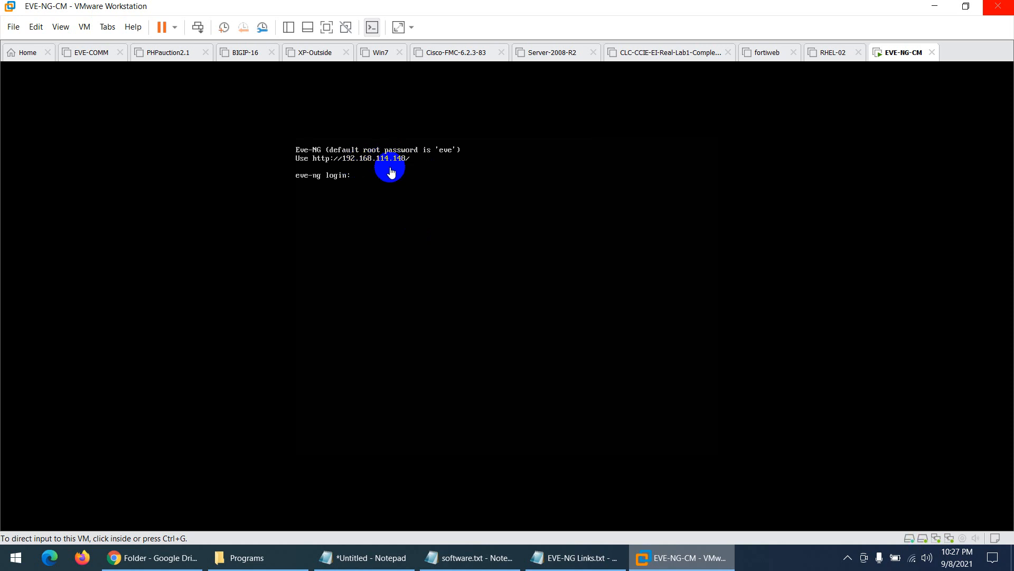
{"action": "left_click", "coordinate": [36, 27]}
{"action": "left_click", "coordinate": [56, 87]}
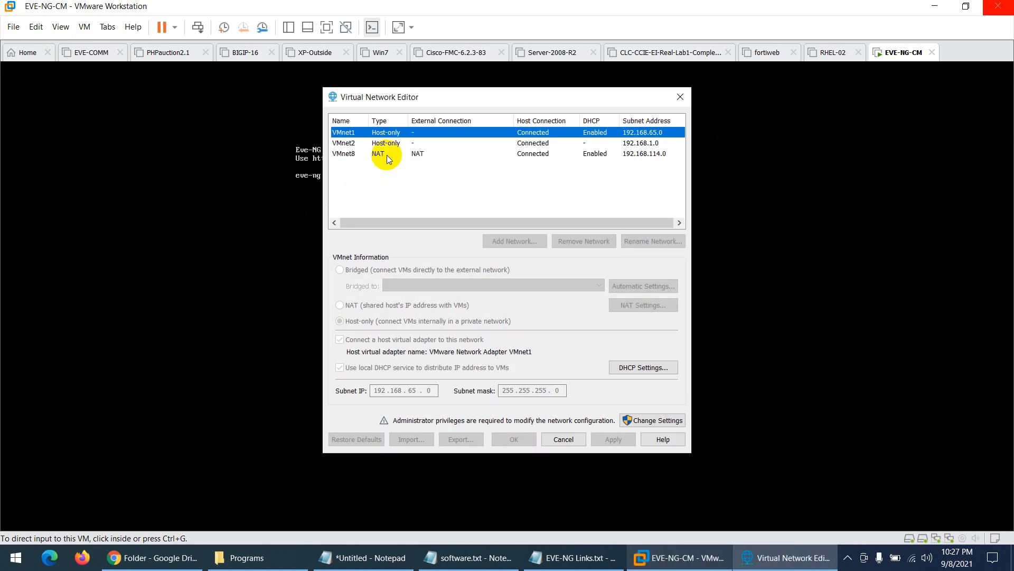
{"action": "left_click", "coordinate": [386, 154]}
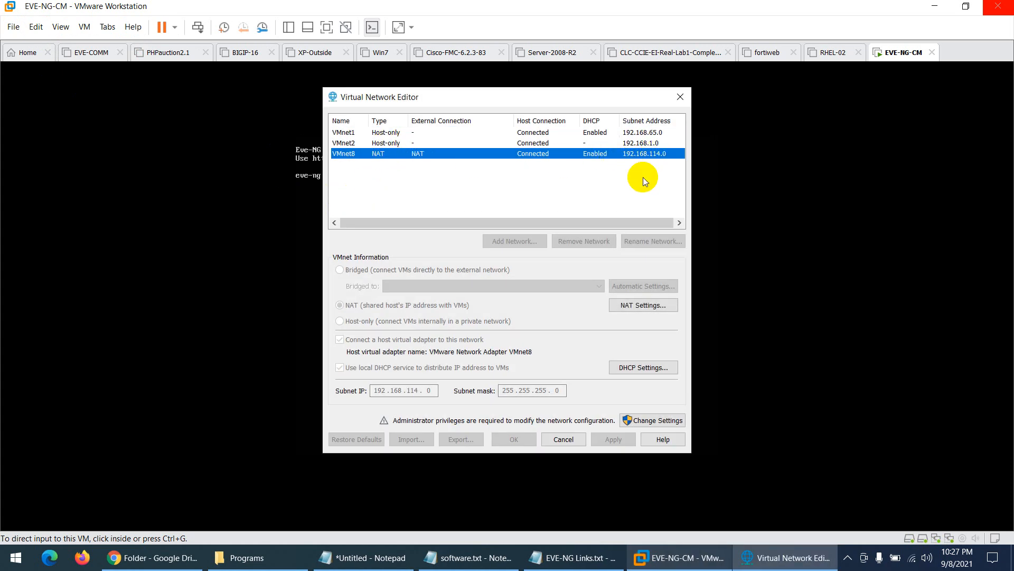
{"action": "left_click", "coordinate": [564, 439]}
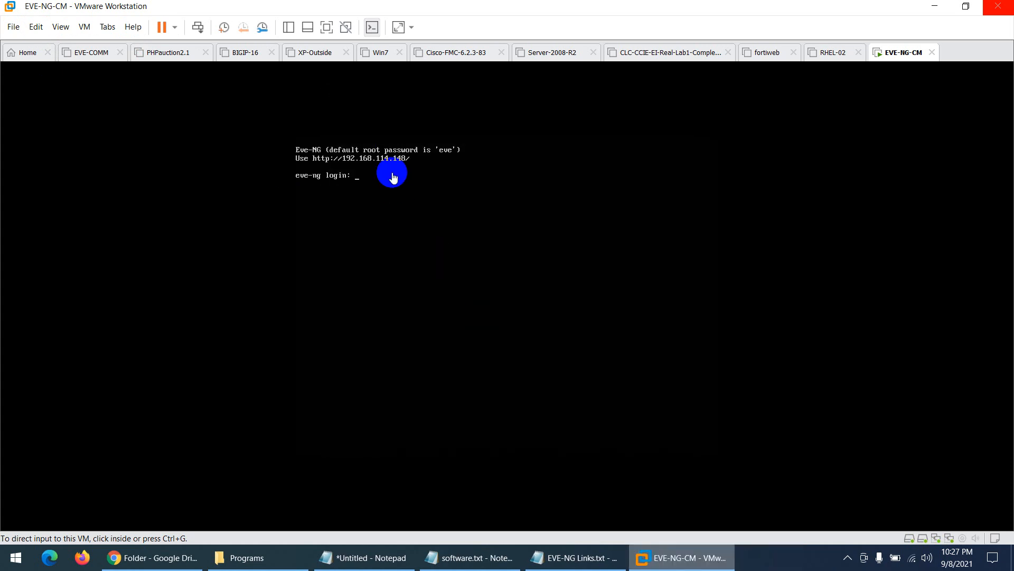
- Log in to the EVE-NG-CM console as root with the default password
{"action": "key", "text": "ctrl+1"}
{"action": "left_click", "coordinate": [344, 170]}
{"action": "left_click_drag", "start_coordinate": [549, 124], "coordinate": [560, 91]}
{"action": "left_click_drag", "start_coordinate": [391, 127], "coordinate": [403, 100]}
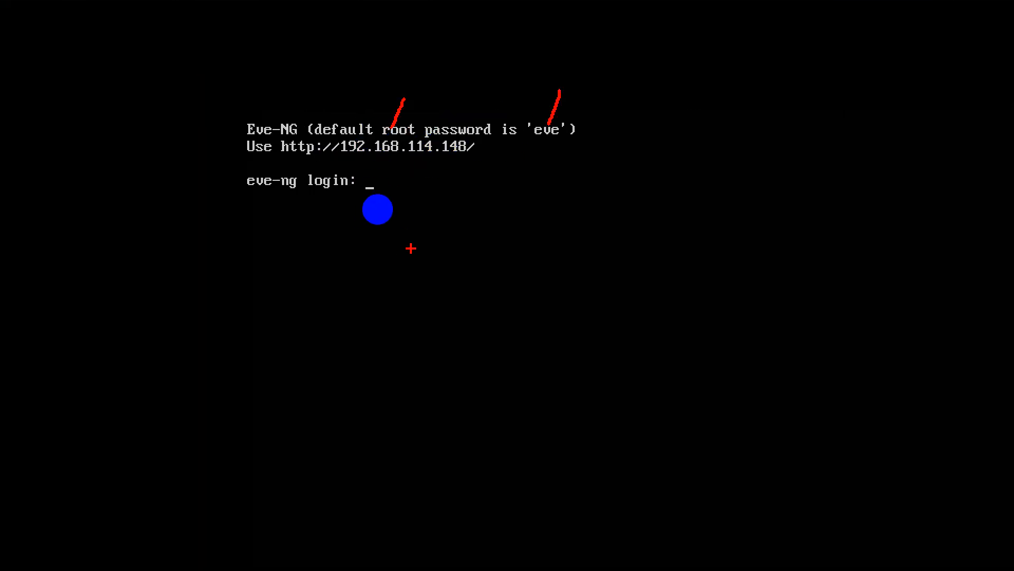
{"action": "key", "text": "Escape"}
{"action": "type", "text": "root"}
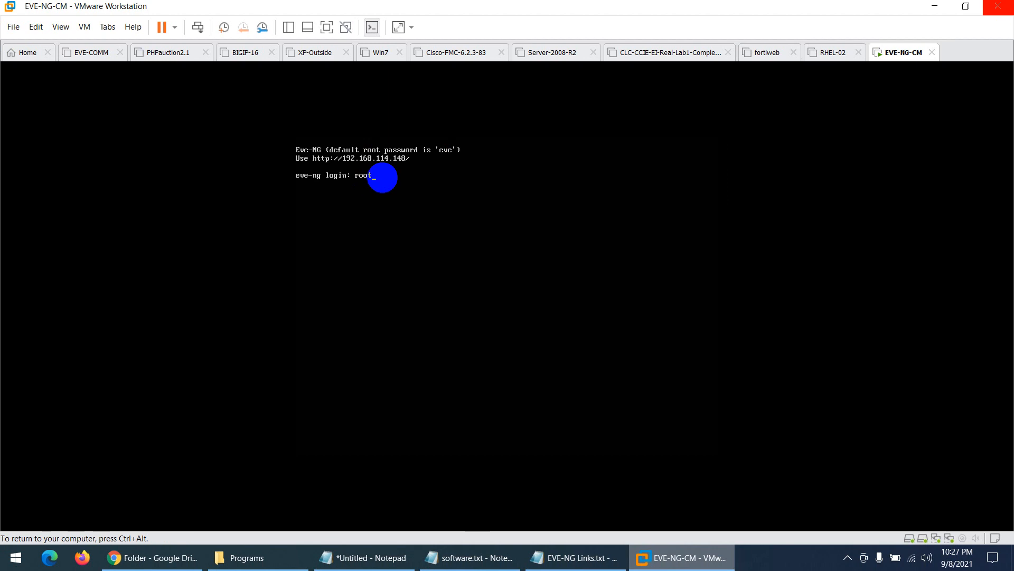
{"action": "key", "text": "Return"}
{"action": "type", "text": "eve"}
{"action": "key", "text": "Return"}
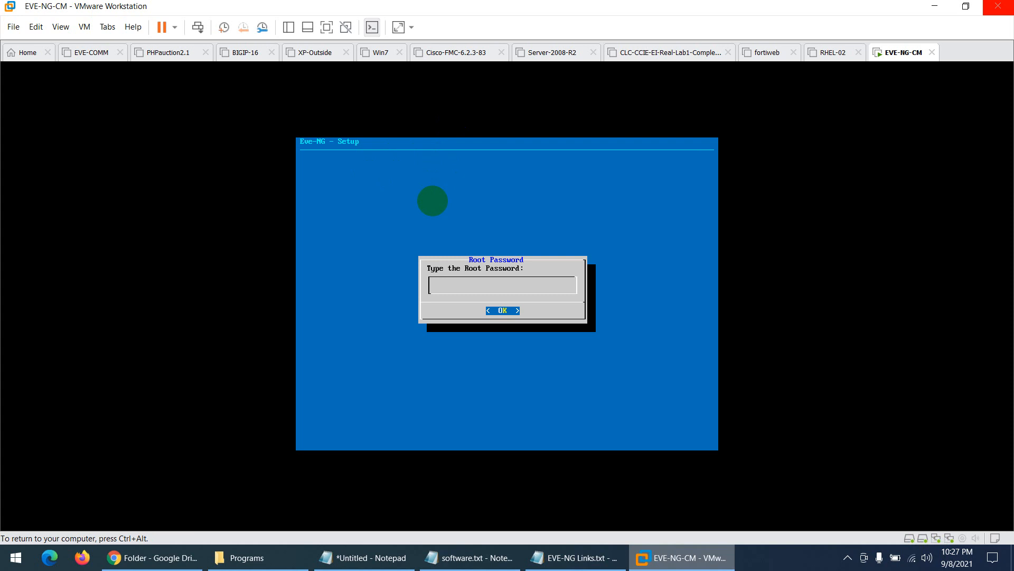
- Set the new root password and keep hostname eve-ng, domain example.com, DHCP, no NTP, direct connection
{"action": "key", "text": "Return"}
{"action": "key", "text": "Return"}
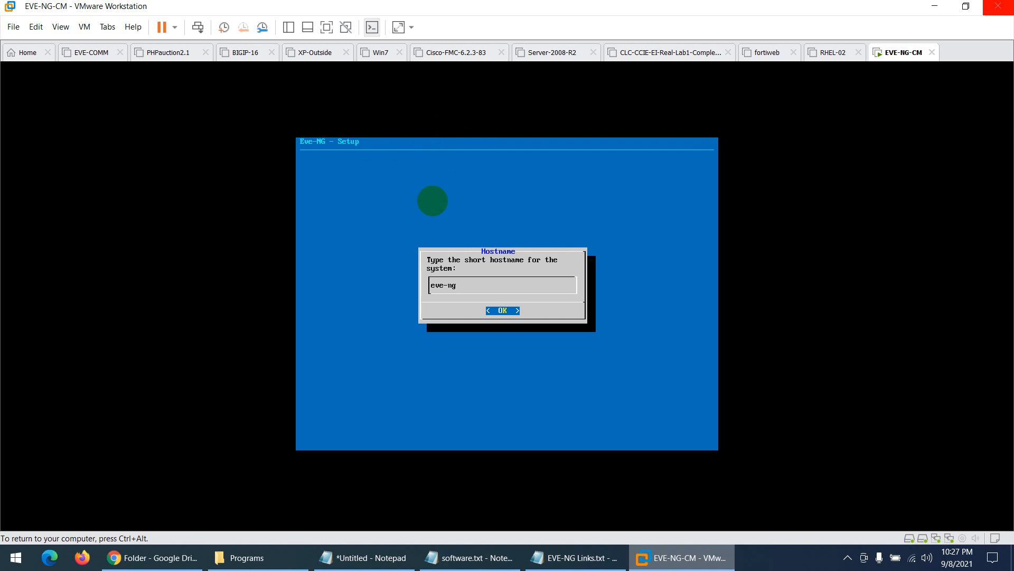
{"action": "key", "text": "Return"}
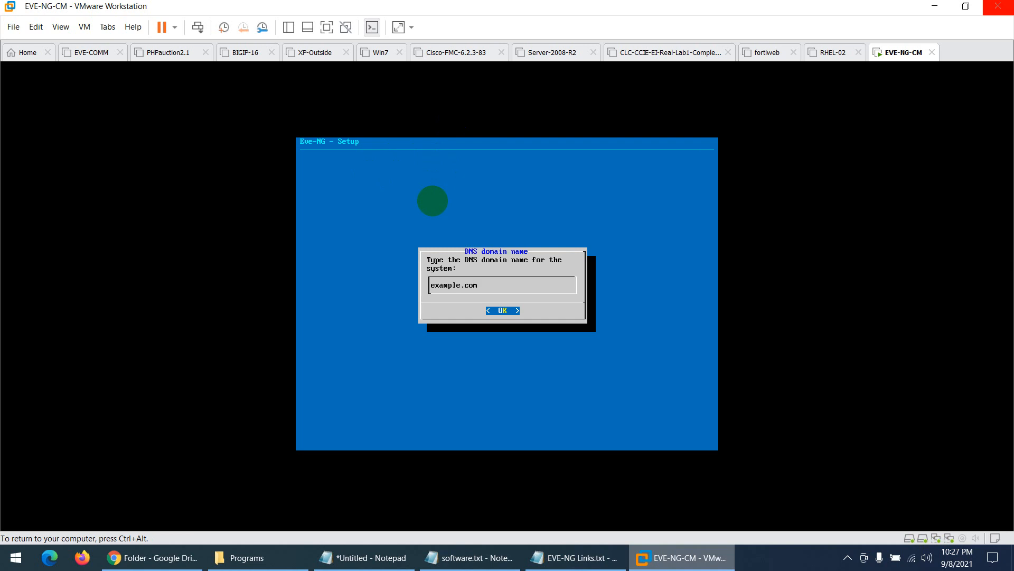
{"action": "key", "text": "Return"}
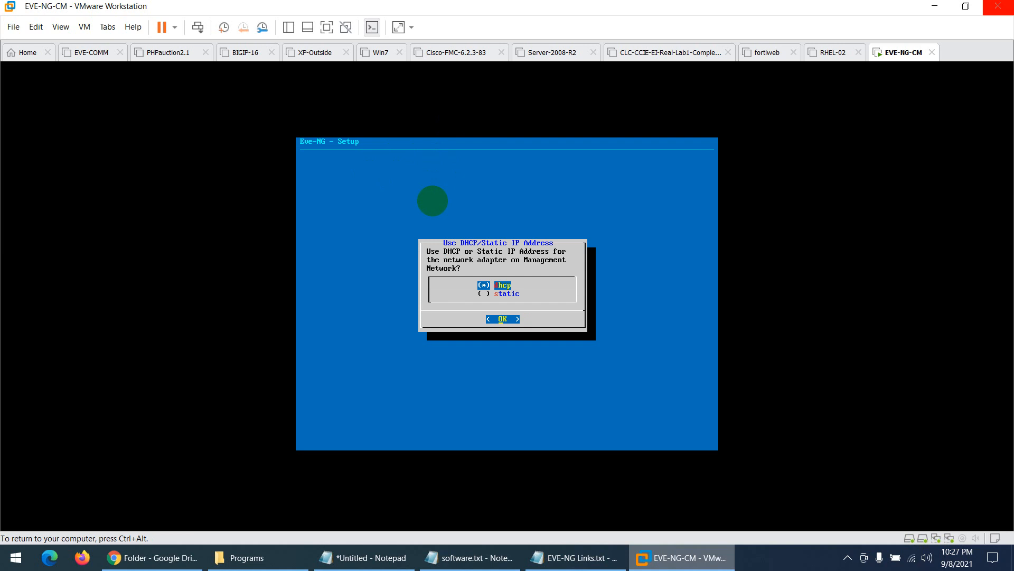
{"action": "key", "text": "Return"}
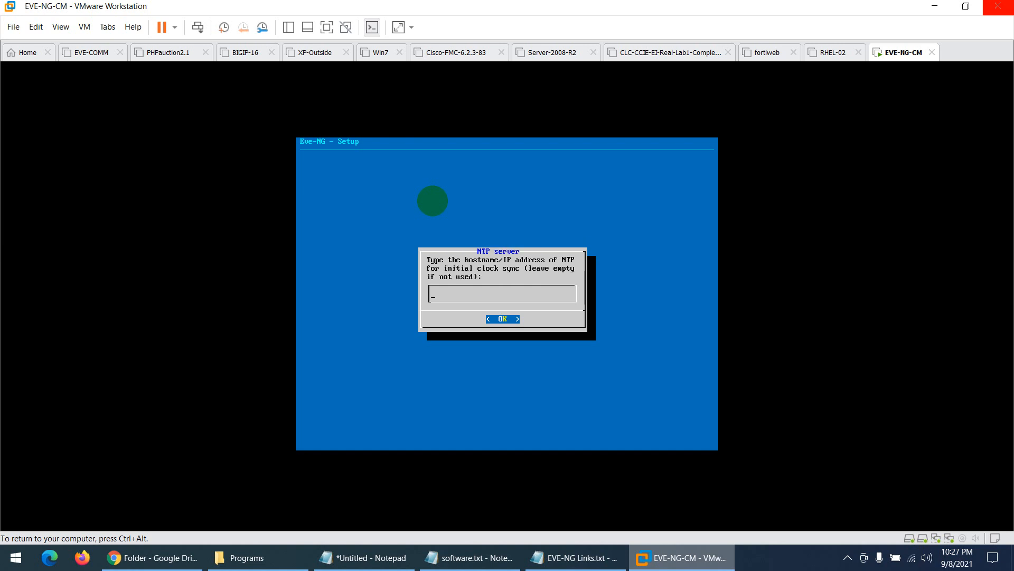
{"action": "key", "text": "Return"}
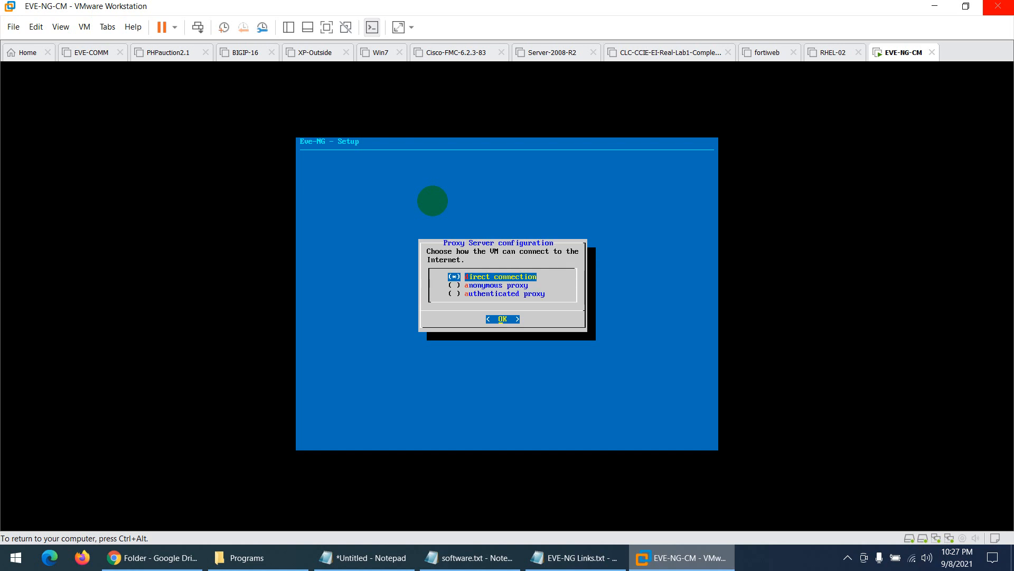
{"action": "key", "text": "Return"}
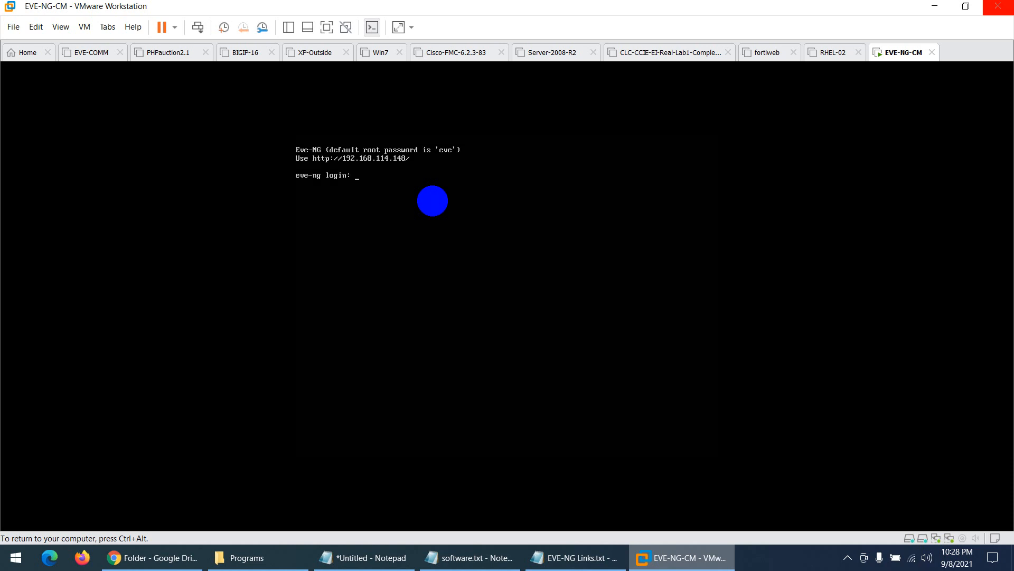
{"action": "key", "text": "ctrl+alt"}
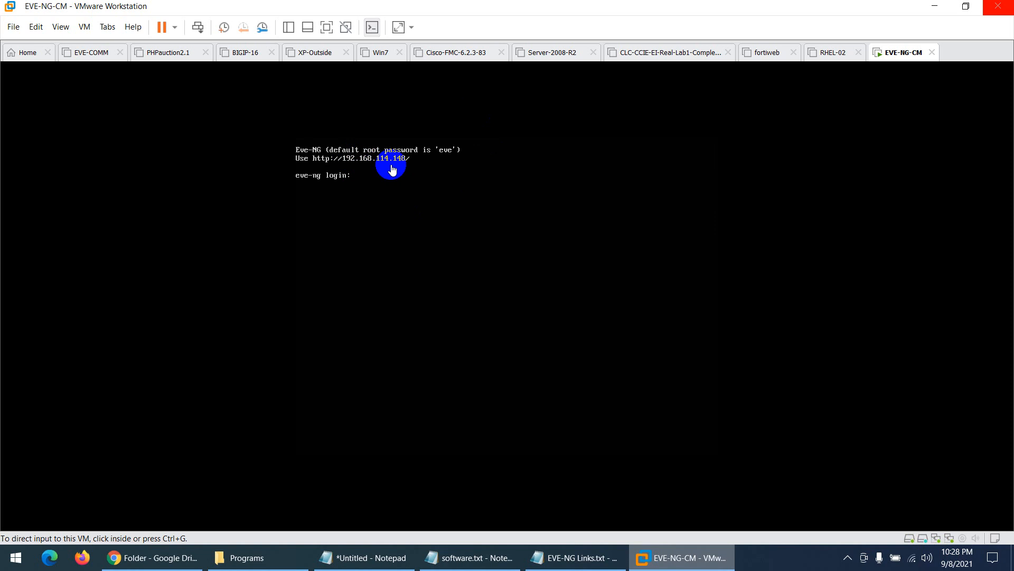
{"action": "left_click", "coordinate": [158, 558]}
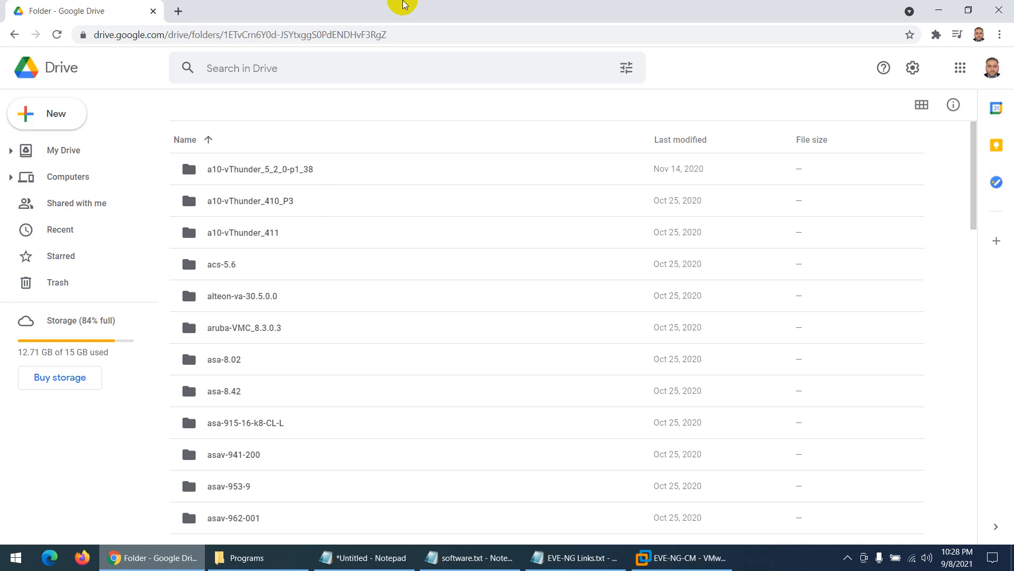
{"action": "left_click", "coordinate": [180, 9]}
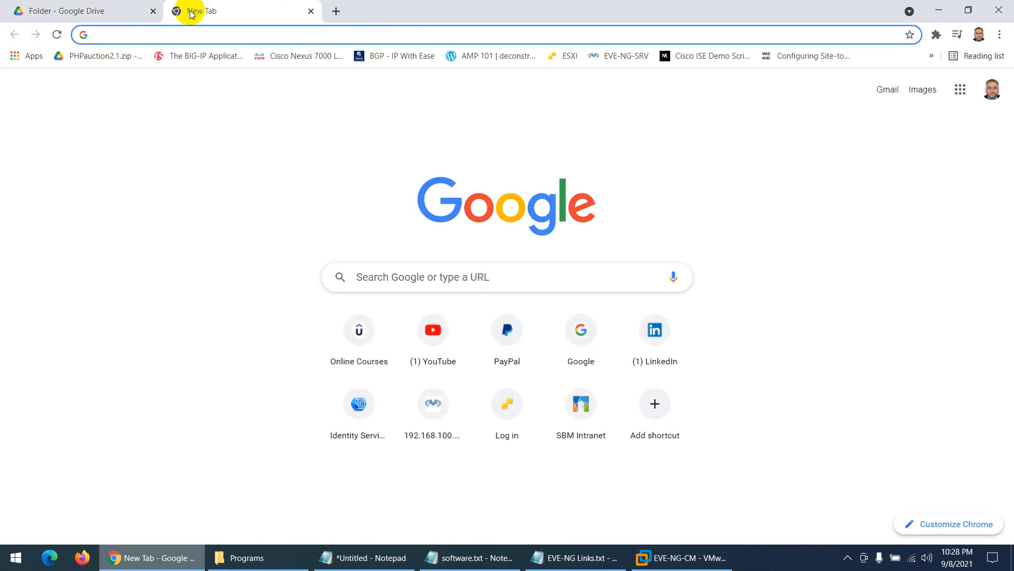
{"action": "type", "text": "http"}
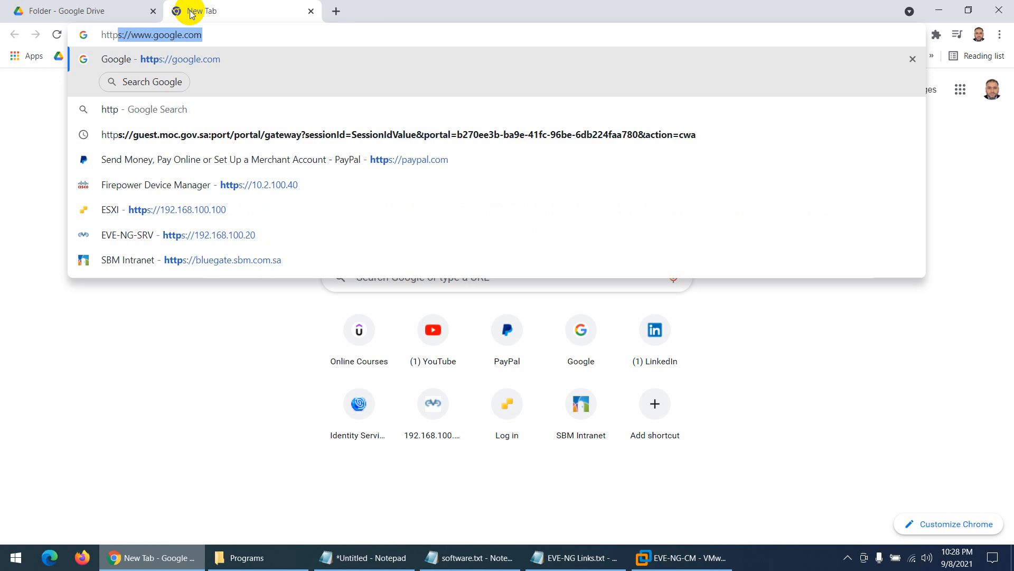
{"action": "type", "text": "://19"}
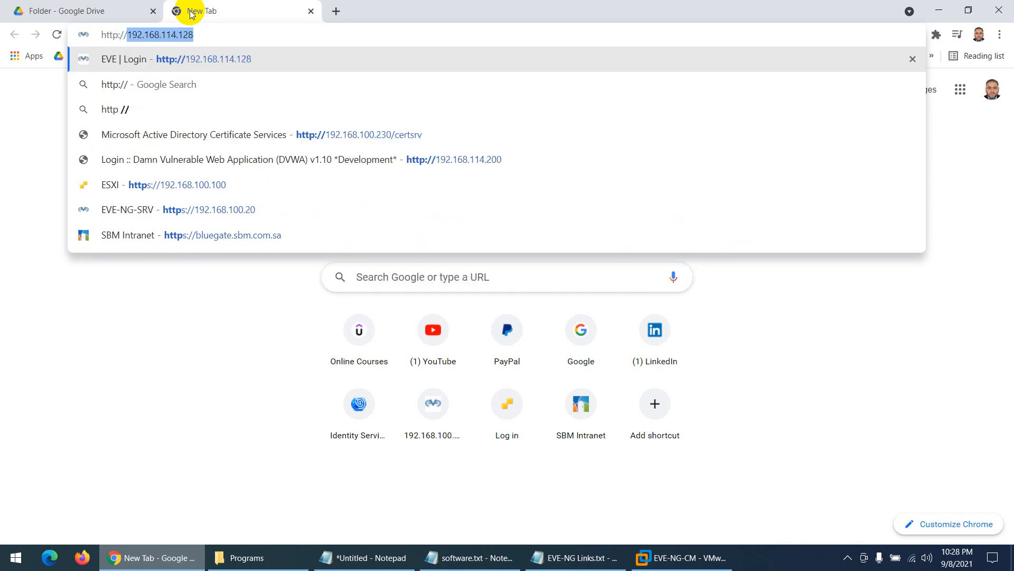
{"action": "type", "text": "2.168."}
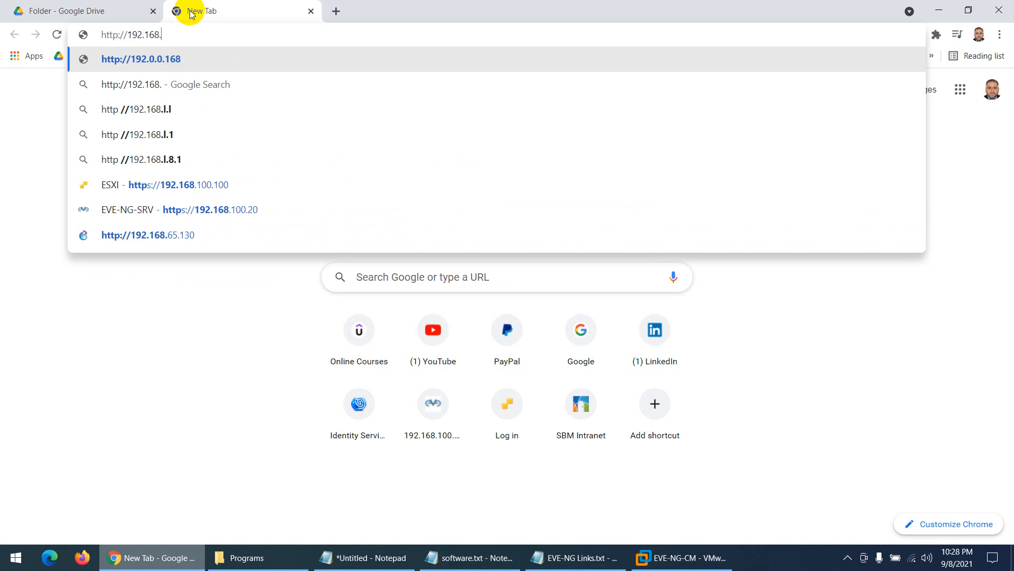
{"action": "type", "text": "114.1"}
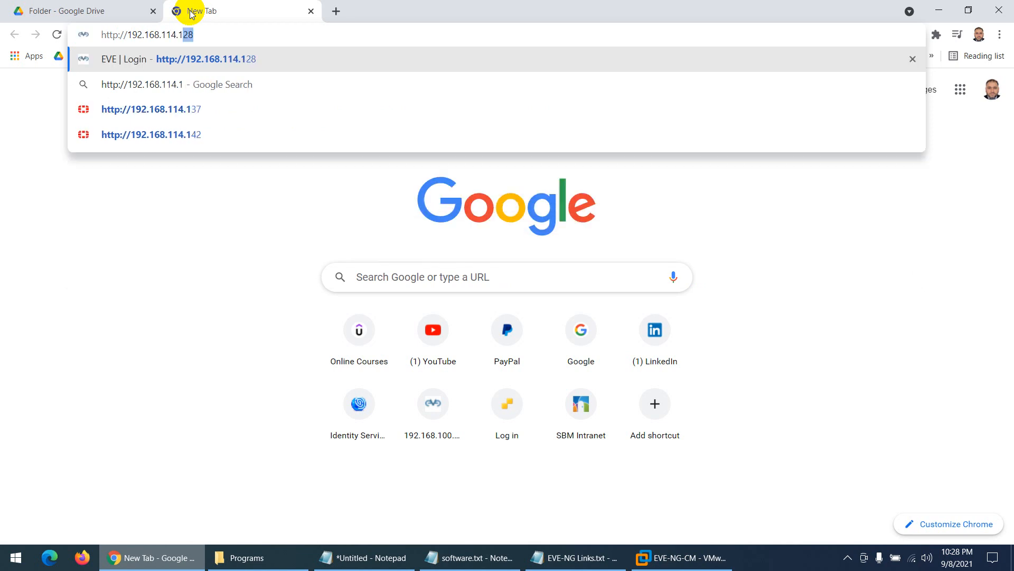
{"action": "type", "text": "48"}
{"action": "key", "text": "Return"}
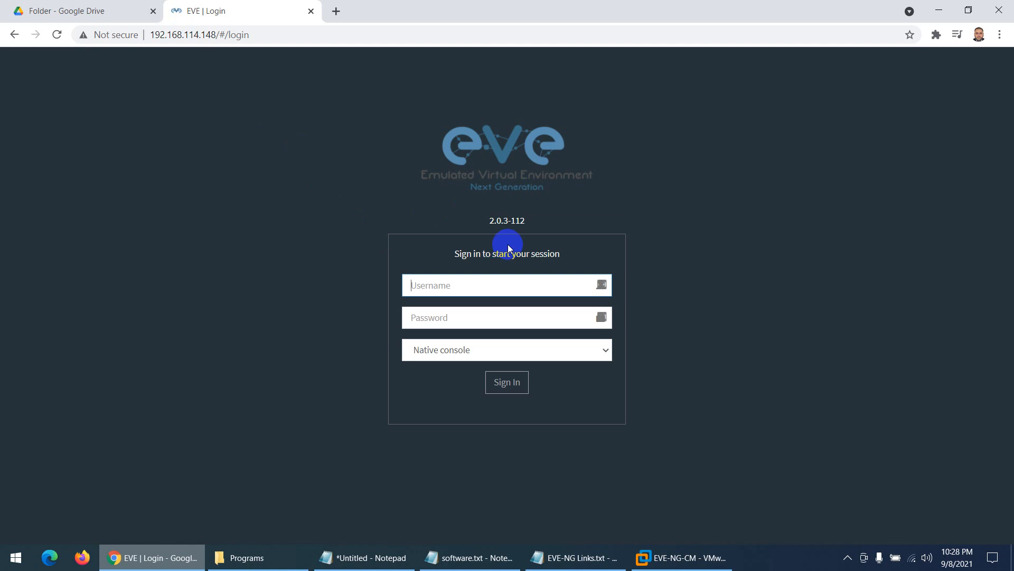
- Enter the admin username and its password on the EVE login page
{"action": "left_click", "coordinate": [460, 290]}
{"action": "type", "text": "admin"}
{"action": "key", "text": "Tab"}
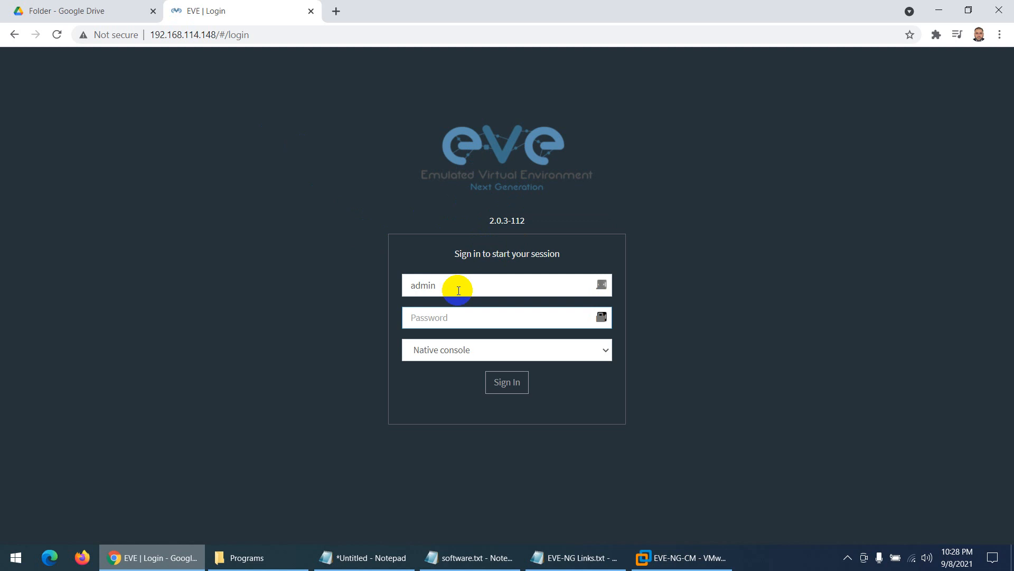
{"action": "type", "text": "eve"}
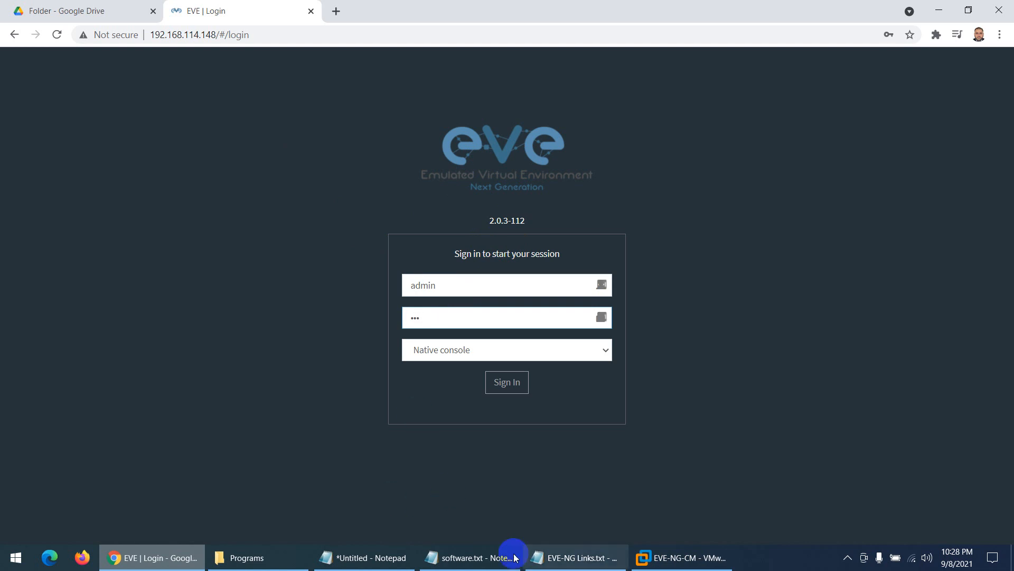
- Confirm the EVE address on the VM console, then show the login page's console types
{"action": "left_click", "coordinate": [682, 557]}
{"action": "left_click", "coordinate": [415, 151]}
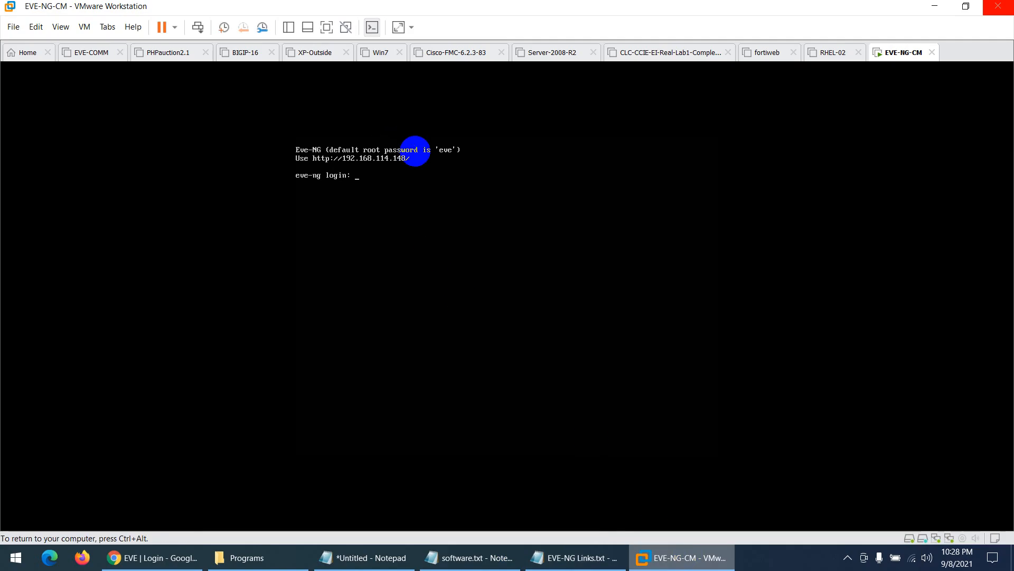
{"action": "key", "text": "ctrl+alt"}
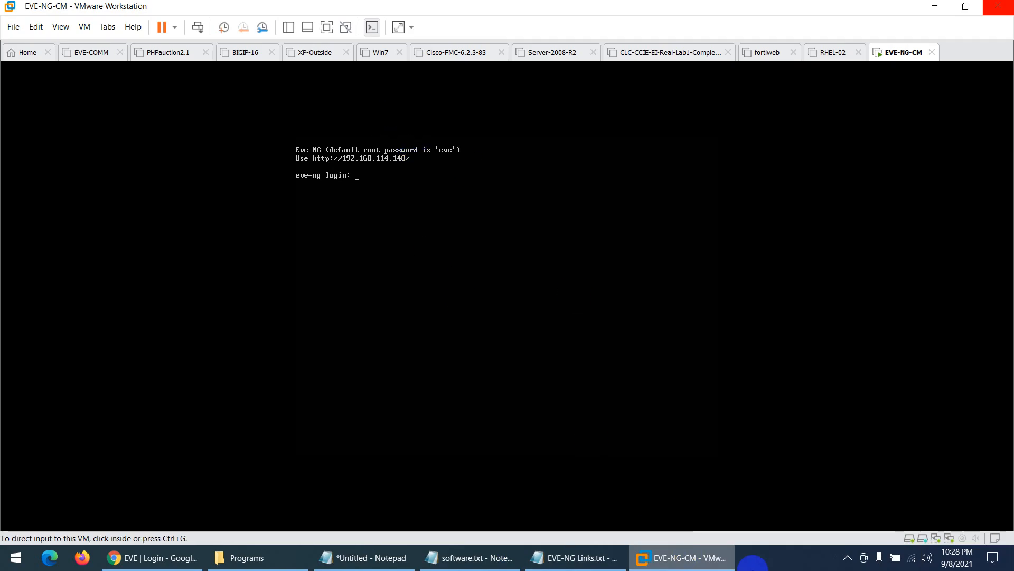
{"action": "left_click", "coordinate": [681, 557]}
{"action": "left_click", "coordinate": [434, 351]}
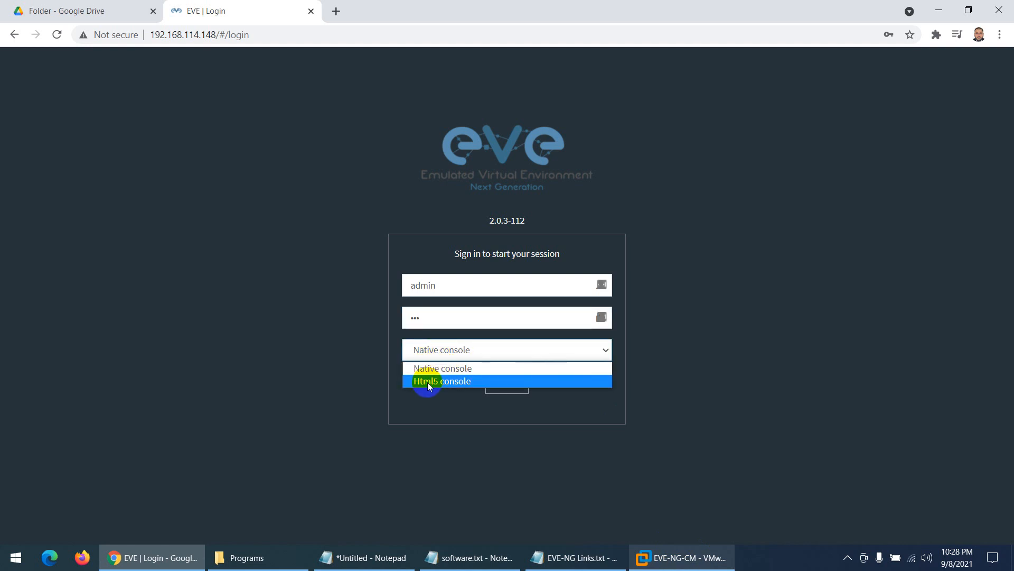
- Sign in with Native console and decline the Chrome and LastPass save-password prompts
{"action": "left_click", "coordinate": [434, 368]}
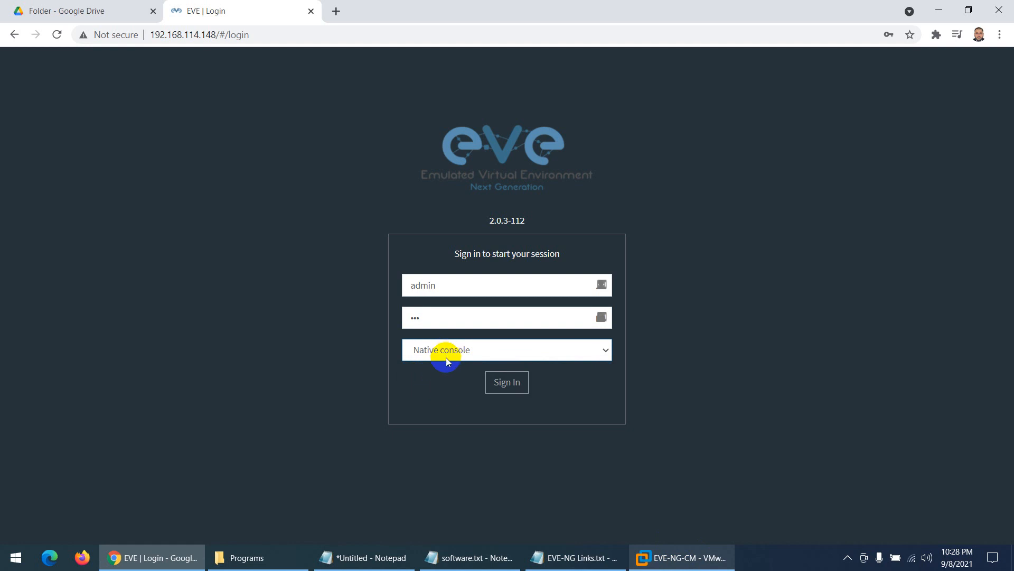
{"action": "left_click", "coordinate": [505, 381]}
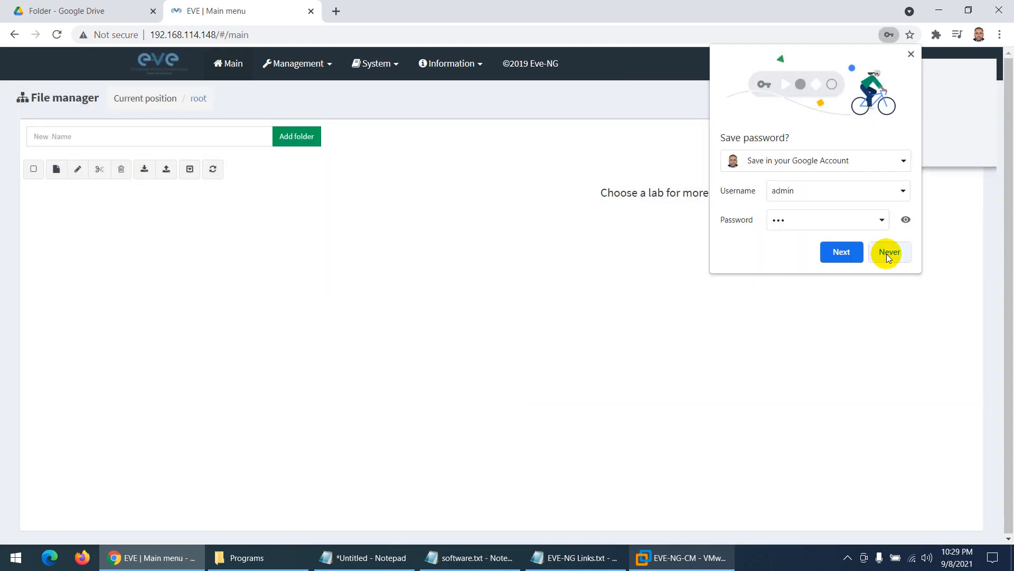
{"action": "left_click", "coordinate": [890, 255]}
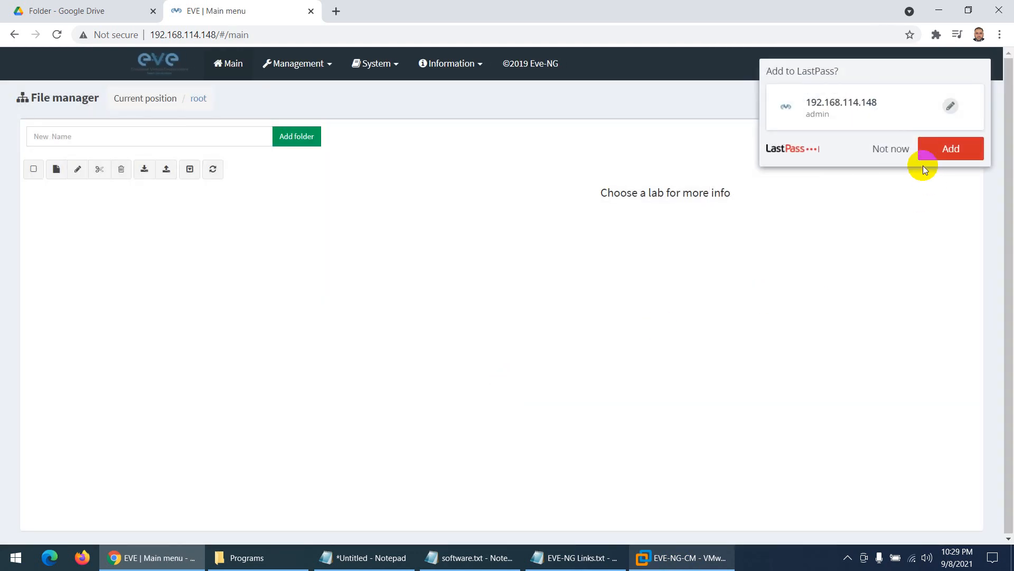
{"action": "left_click", "coordinate": [892, 148]}
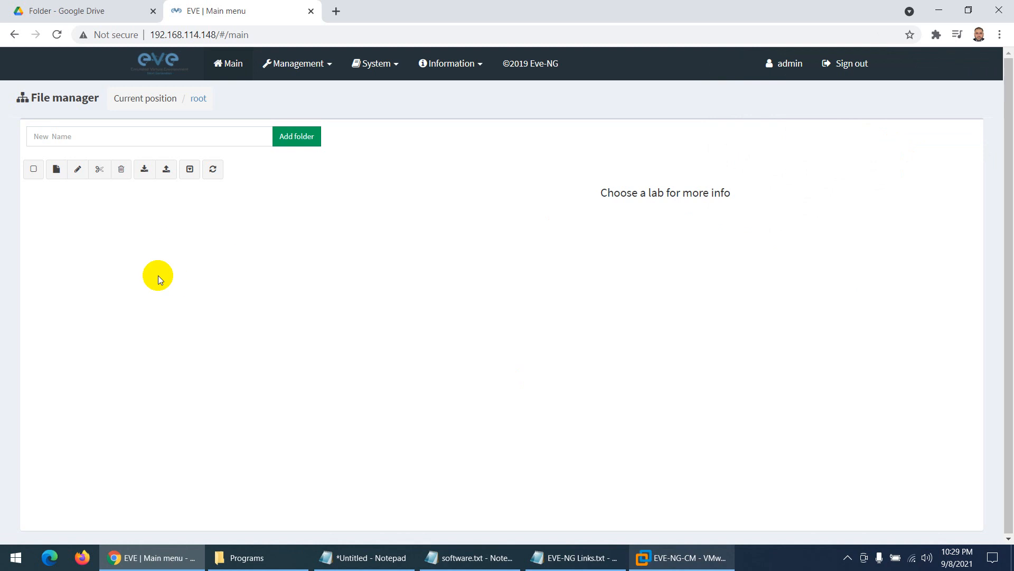
- Add folders CCNA, CCNP, FTD and PA through the New Folder Name field
{"action": "left_click", "coordinate": [138, 133]}
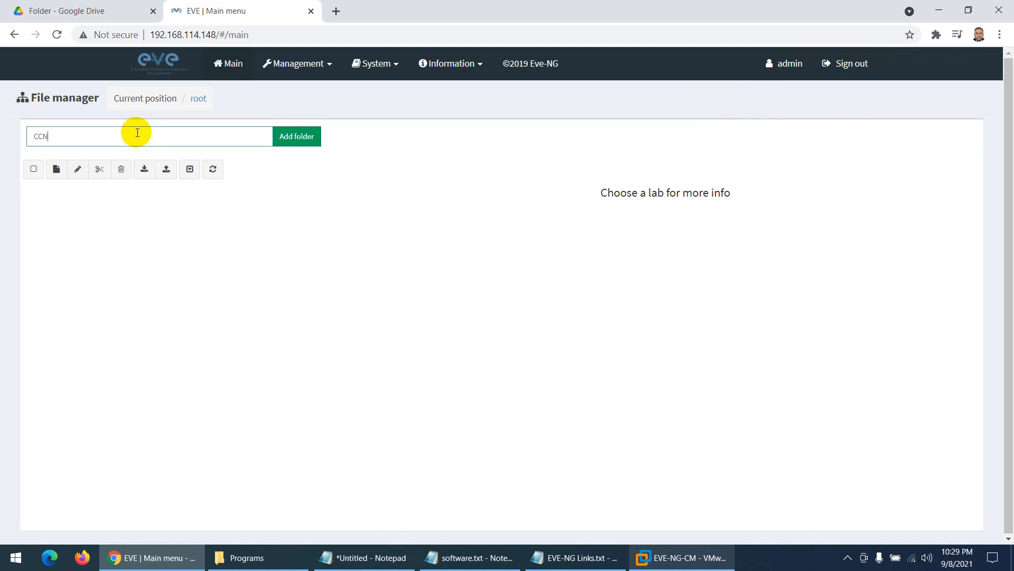
{"action": "left_click", "coordinate": [294, 137]}
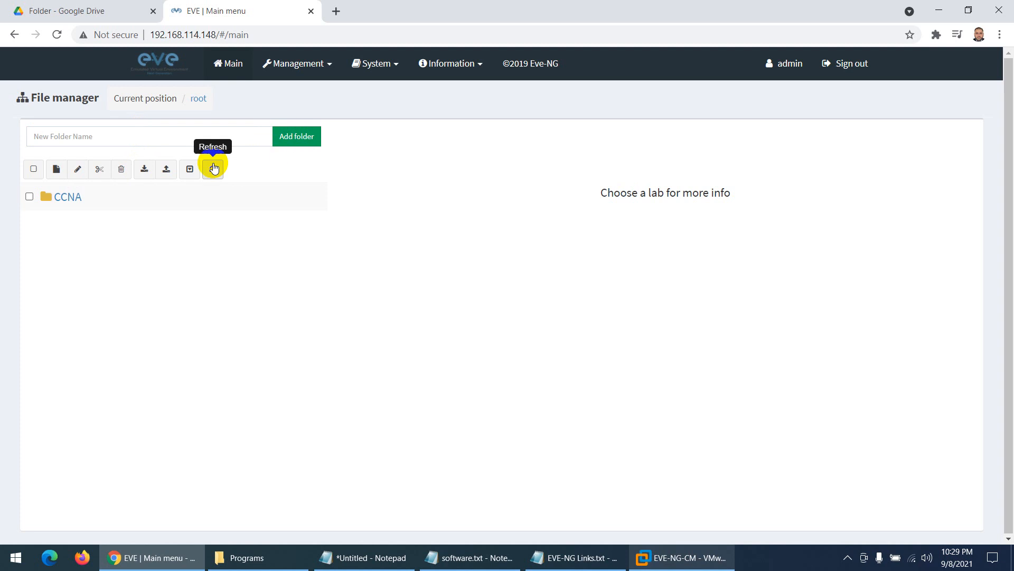
{"action": "left_click", "coordinate": [76, 133]}
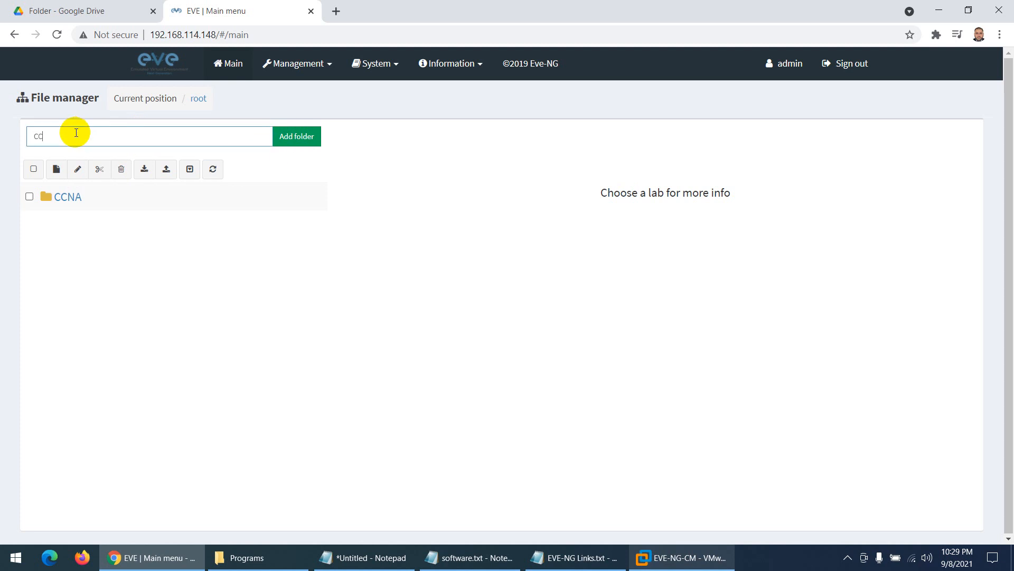
{"action": "left_click", "coordinate": [290, 137]}
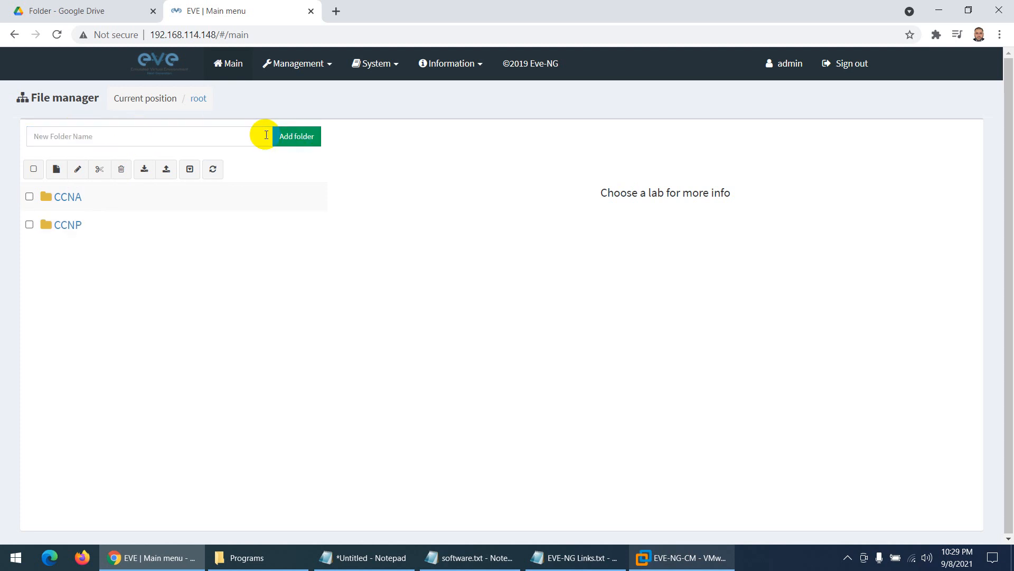
{"action": "left_click", "coordinate": [101, 138]}
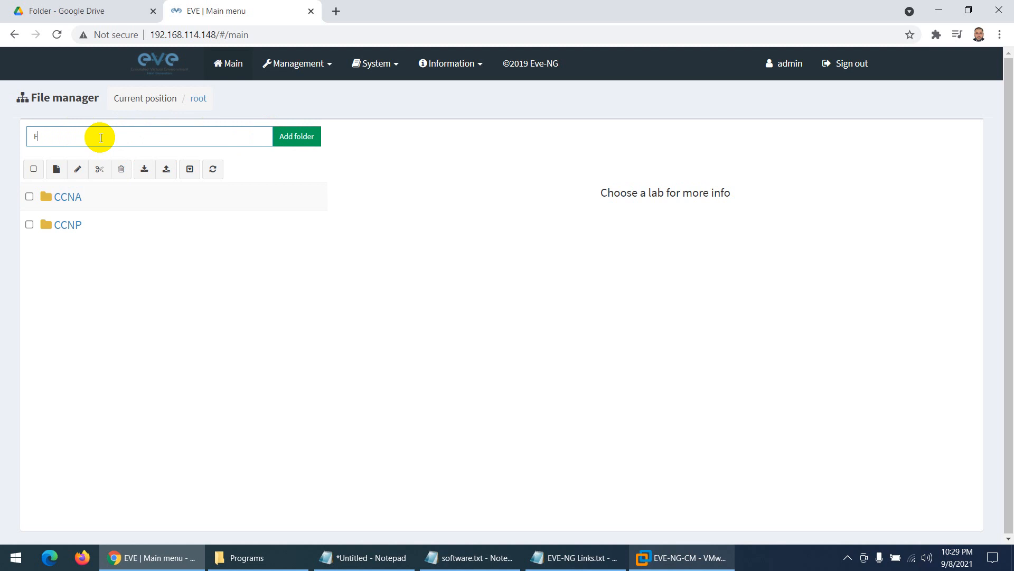
{"action": "left_click", "coordinate": [289, 136]}
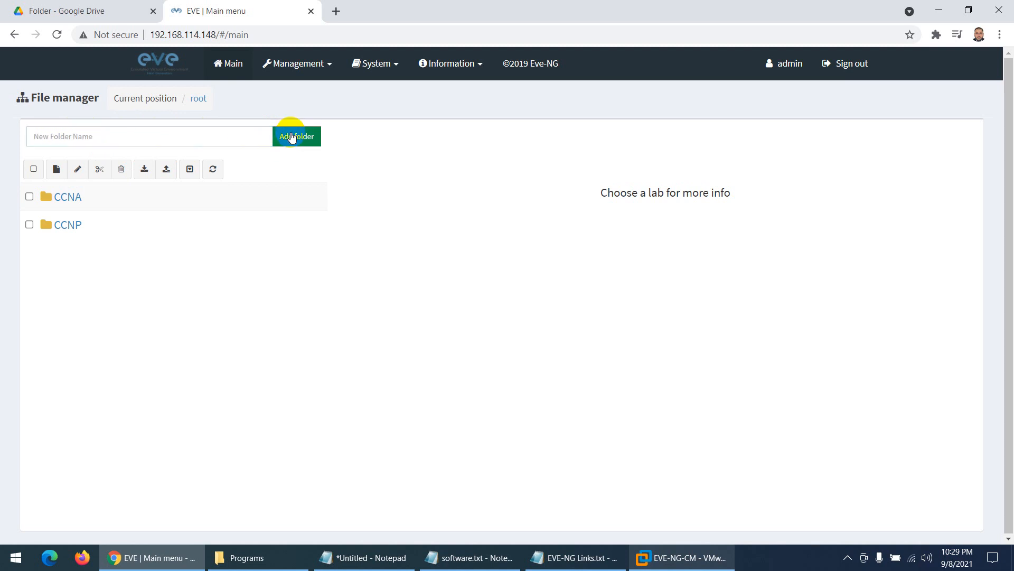
{"action": "left_click", "coordinate": [92, 137]}
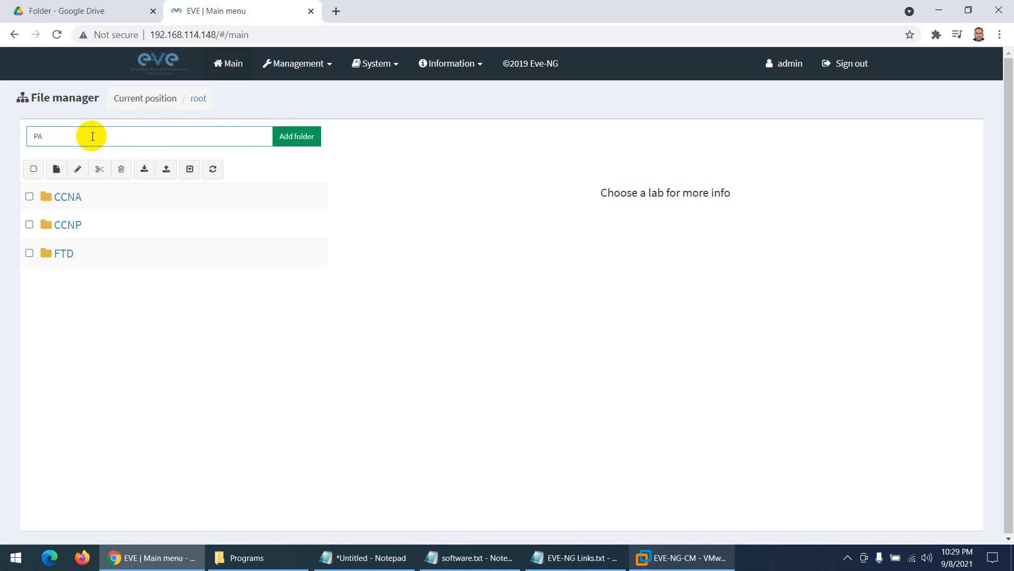
{"action": "type", "text": "PA"}
{"action": "left_click", "coordinate": [302, 138]}
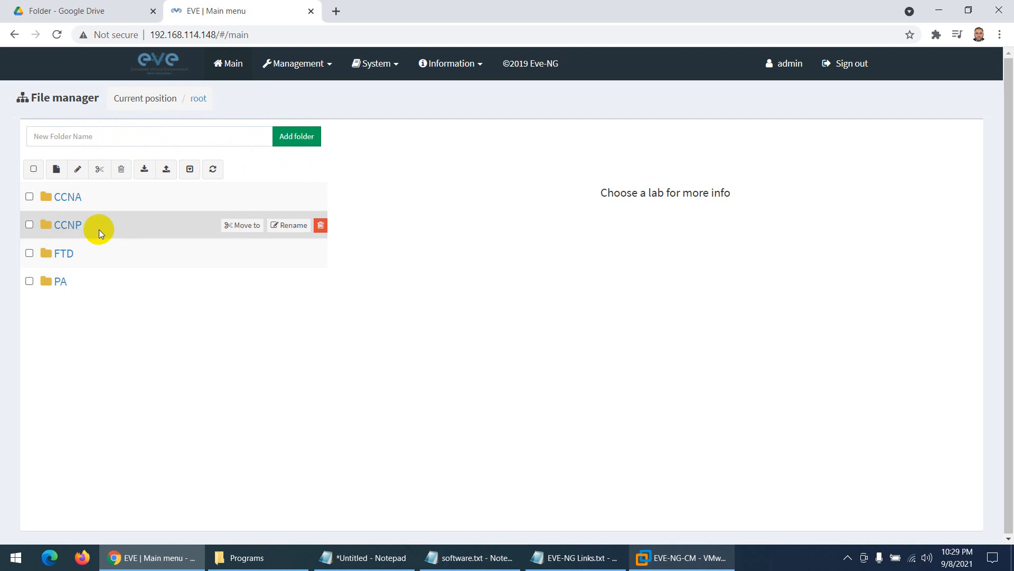
- Create and save a new lab named LAb-01 inside the CCNP folder
{"action": "double_click", "coordinate": [68, 226]}
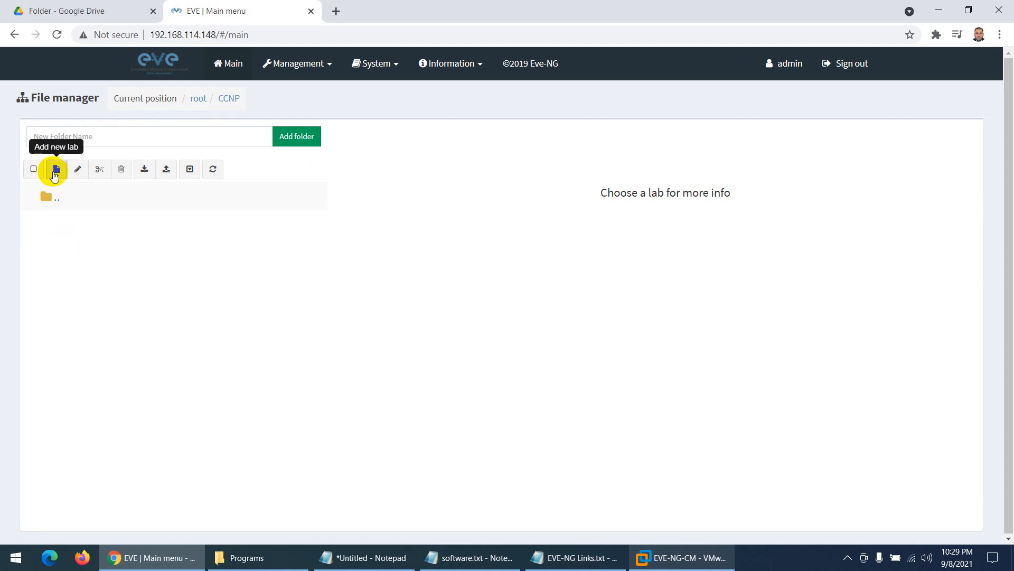
{"action": "left_click", "coordinate": [56, 169]}
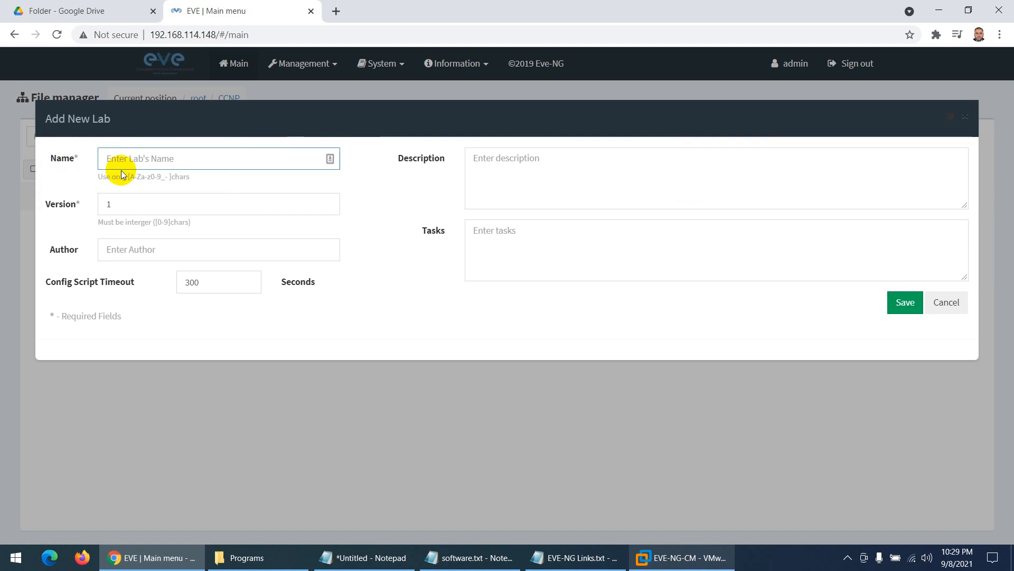
{"action": "type", "text": "LAb-01"}
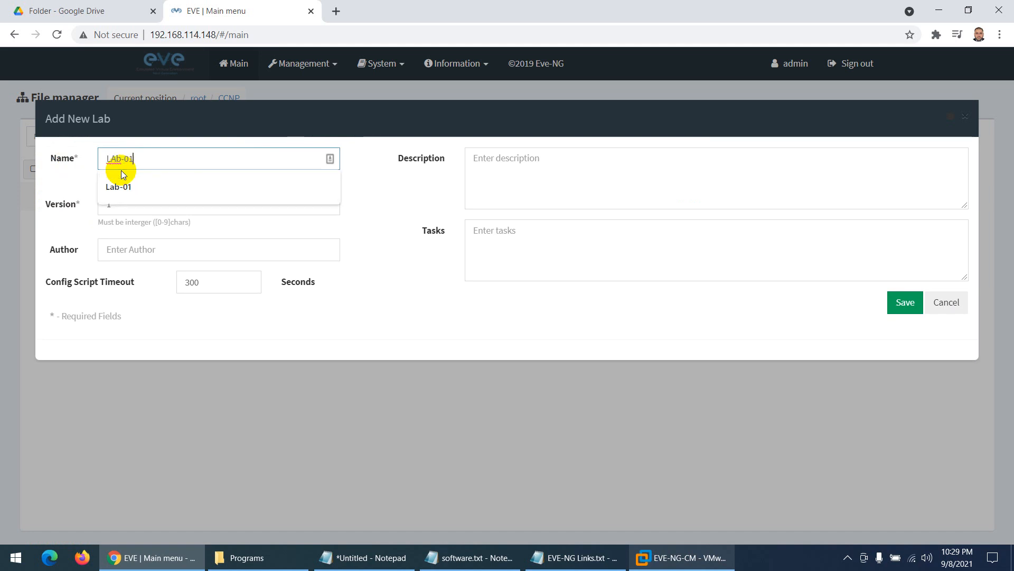
{"action": "left_click", "coordinate": [906, 302]}
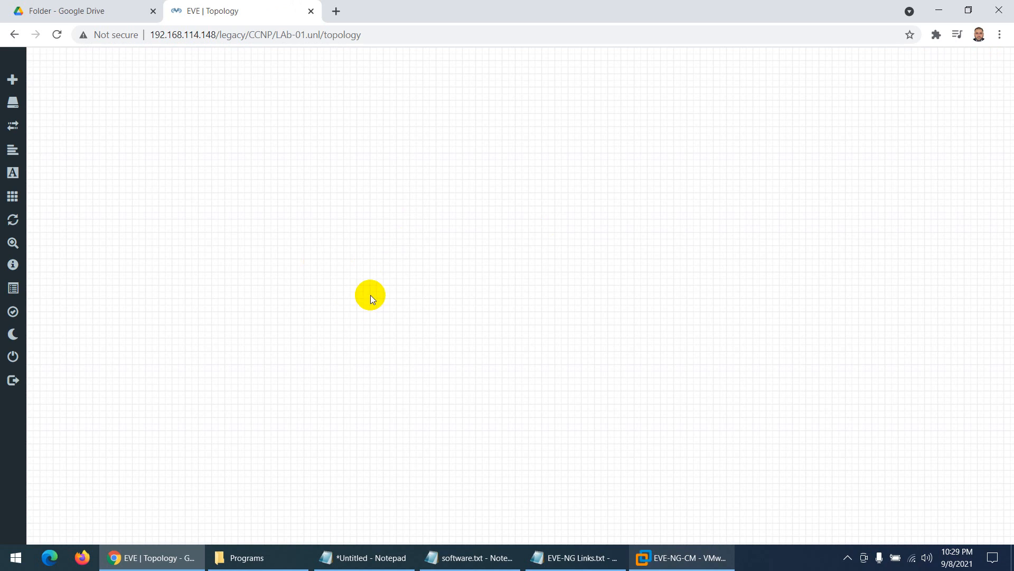
- Close the lab, then select LAb-01.unl and open its topology
{"action": "mouse_move", "coordinate": [8, 379]}
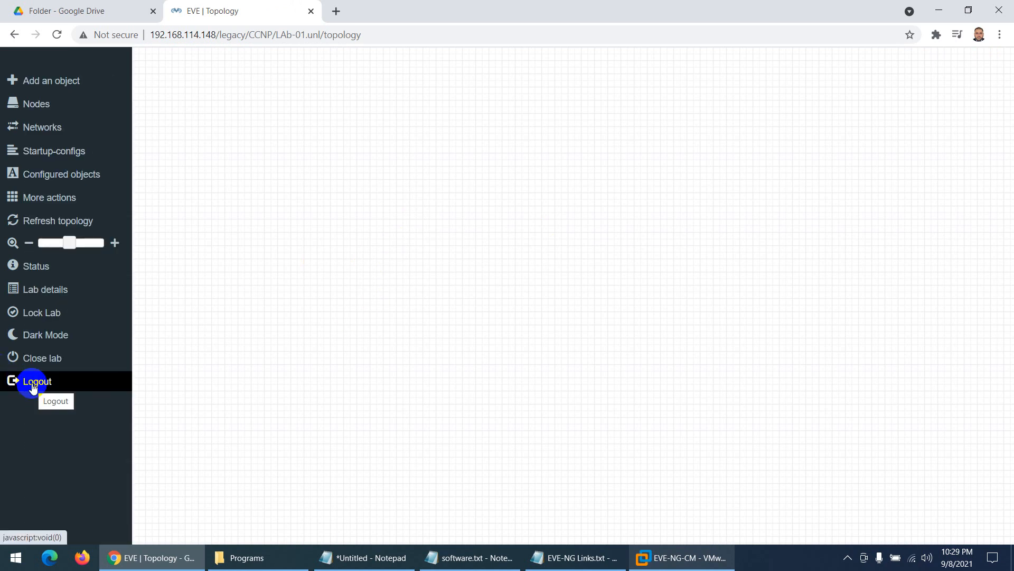
{"action": "left_click", "coordinate": [42, 359]}
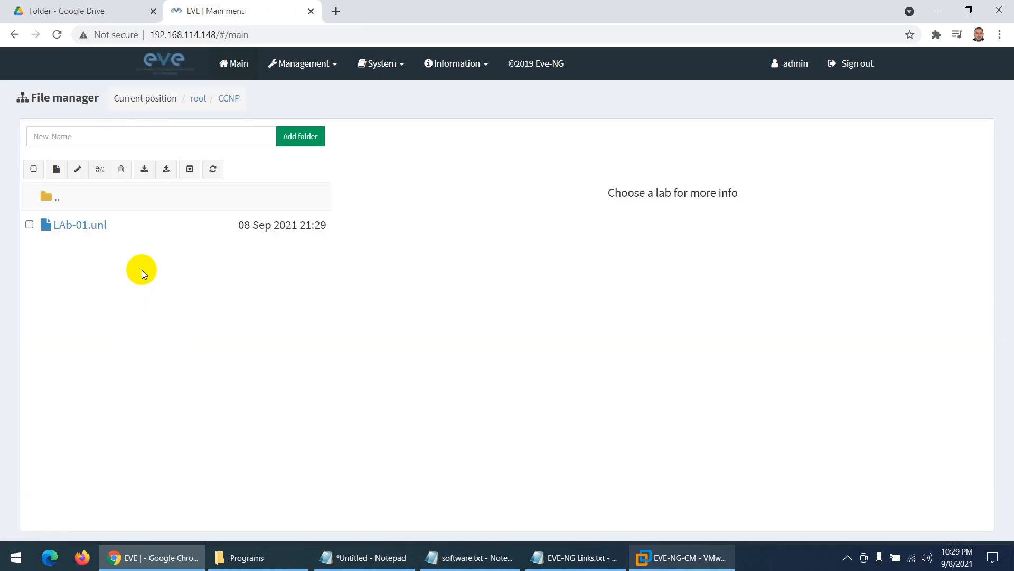
{"action": "left_click", "coordinate": [80, 228]}
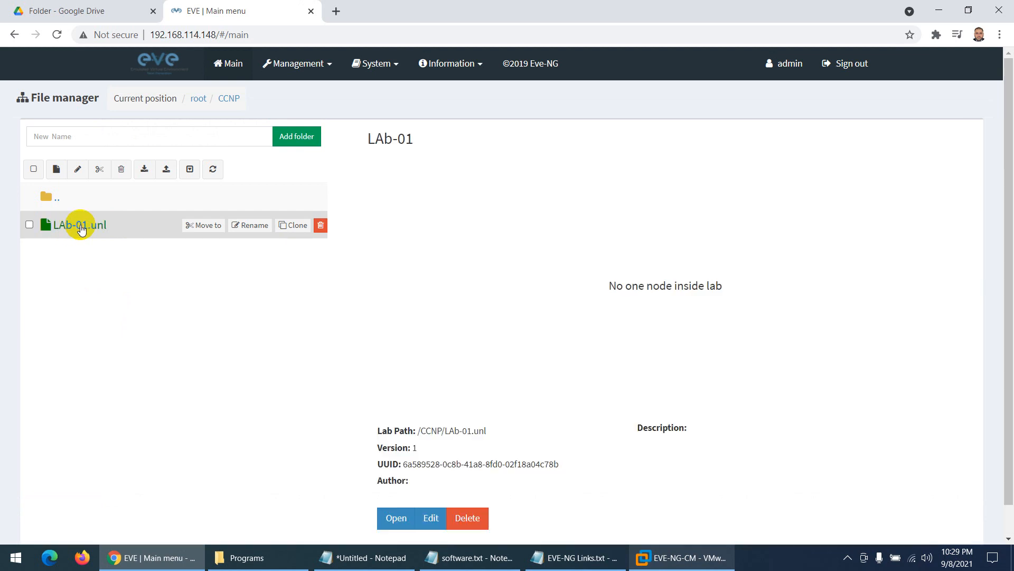
{"action": "left_click", "coordinate": [392, 518]}
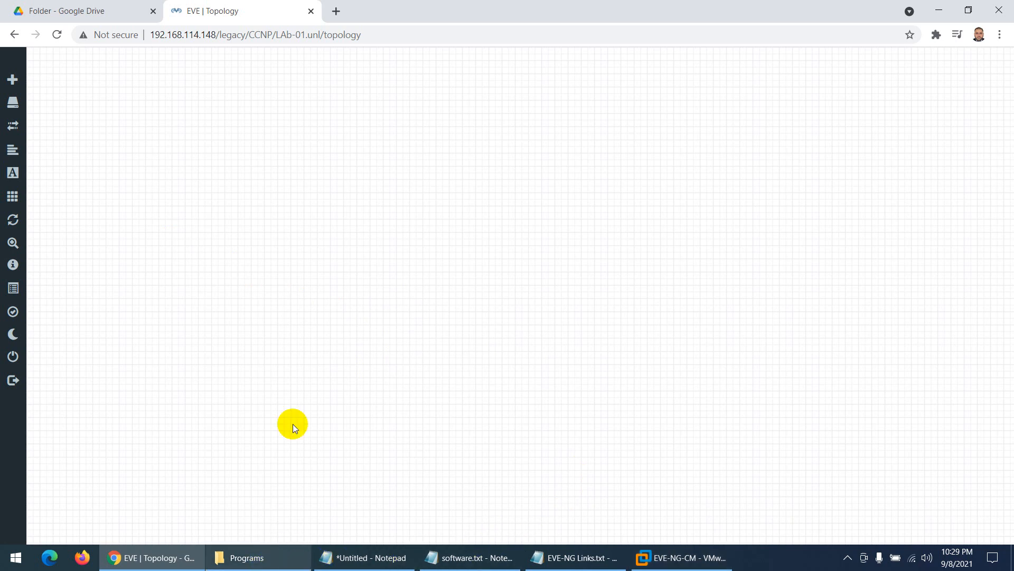
- Browse the Add a New Node template list, then close it without adding a node
{"action": "right_click", "coordinate": [481, 159]}
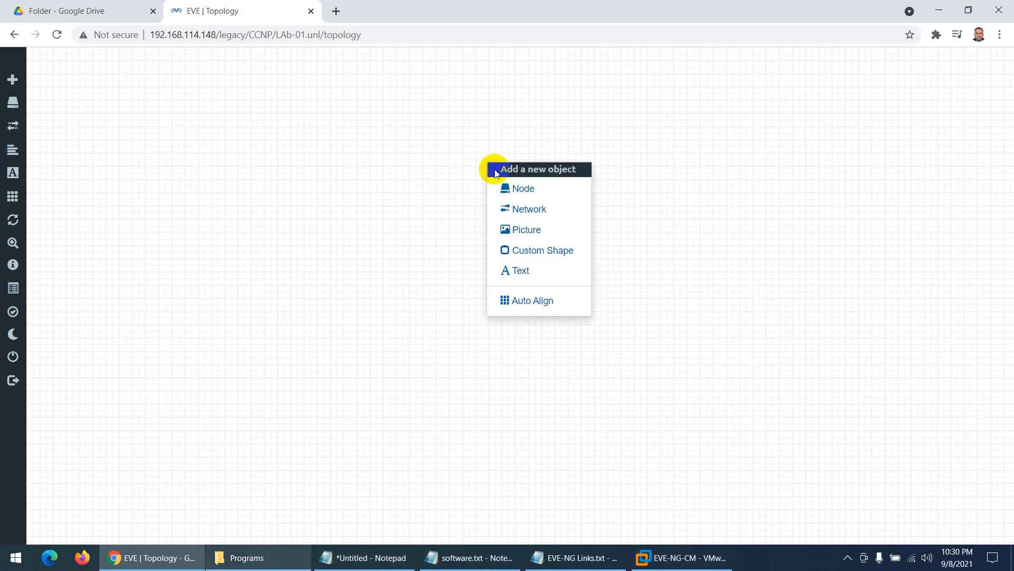
{"action": "left_click", "coordinate": [530, 191]}
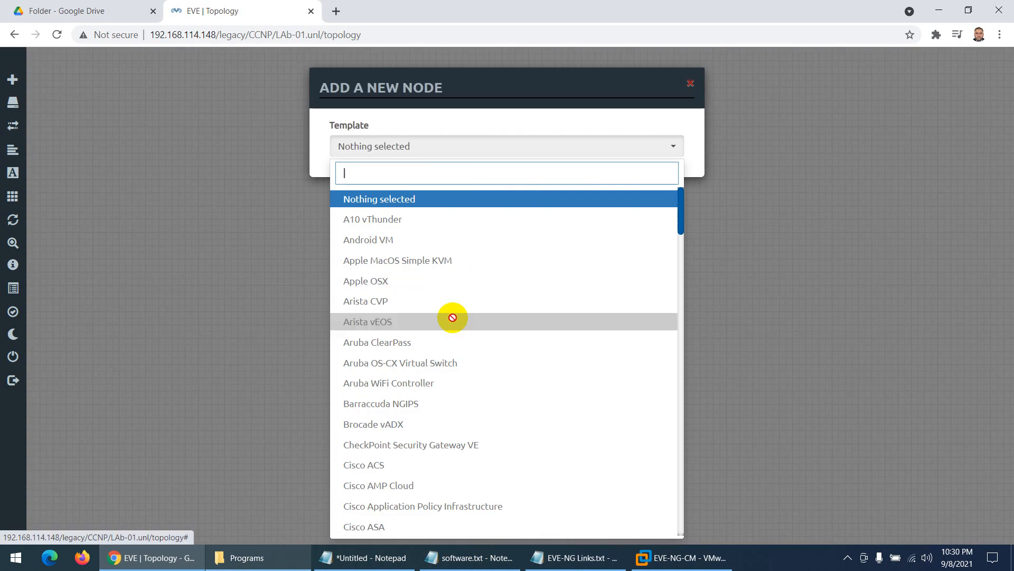
{"action": "scroll", "coordinate": [448, 317], "scroll_direction": "down", "scroll_amount": 10}
{"action": "scroll", "coordinate": [449, 388], "scroll_direction": "down", "scroll_amount": 20}
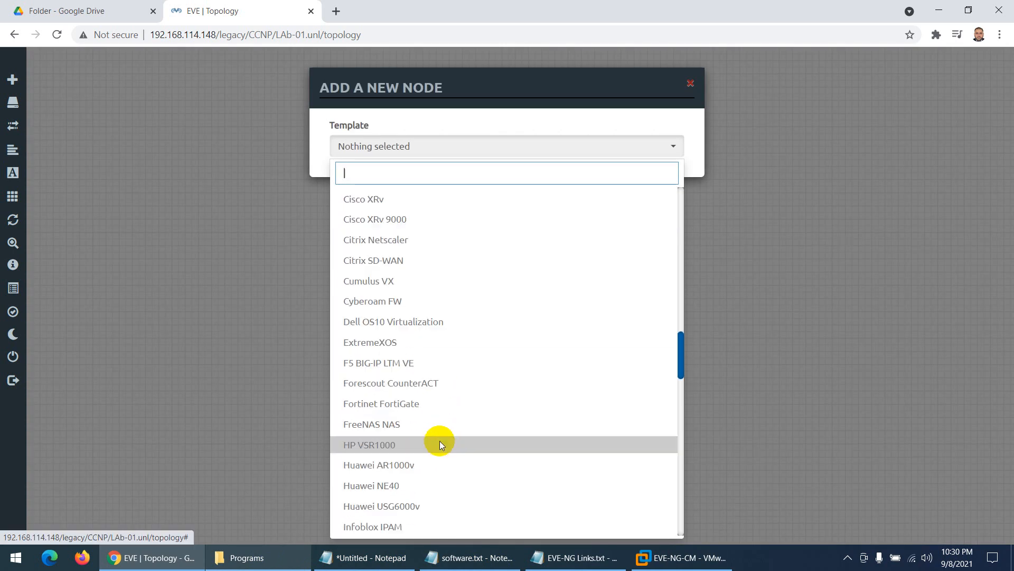
{"action": "scroll", "coordinate": [438, 462], "scroll_direction": "down", "scroll_amount": 2}
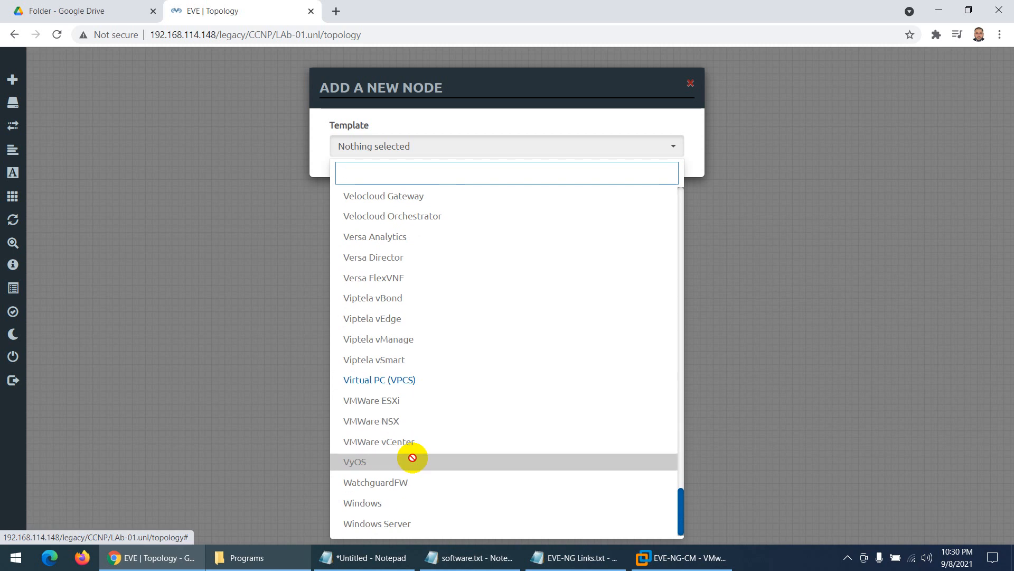
{"action": "scroll", "coordinate": [461, 330], "scroll_direction": "up", "scroll_amount": 20}
{"action": "scroll", "coordinate": [439, 280], "scroll_direction": "up", "scroll_amount": 12}
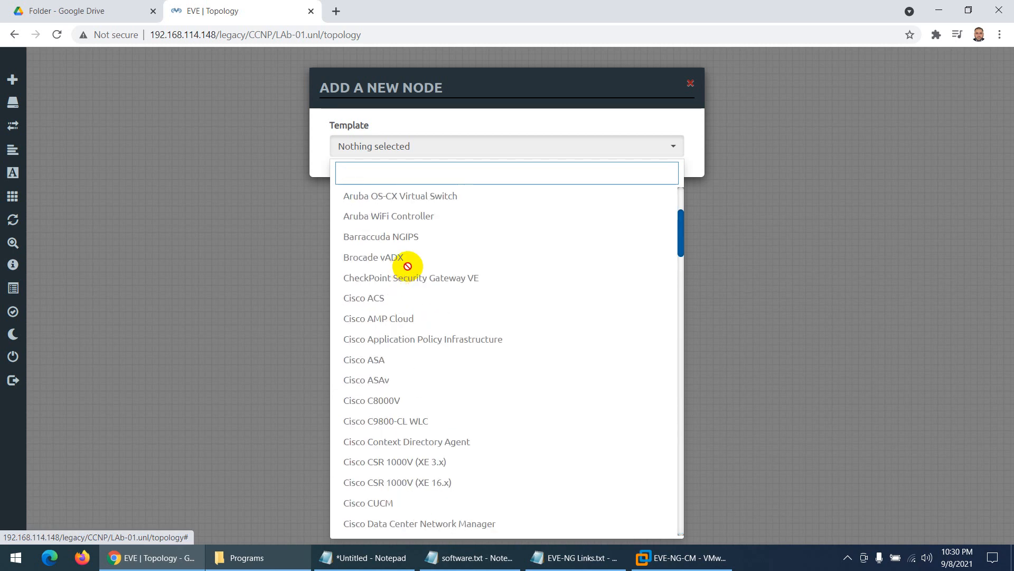
{"action": "scroll", "coordinate": [396, 375], "scroll_direction": "down", "scroll_amount": 12}
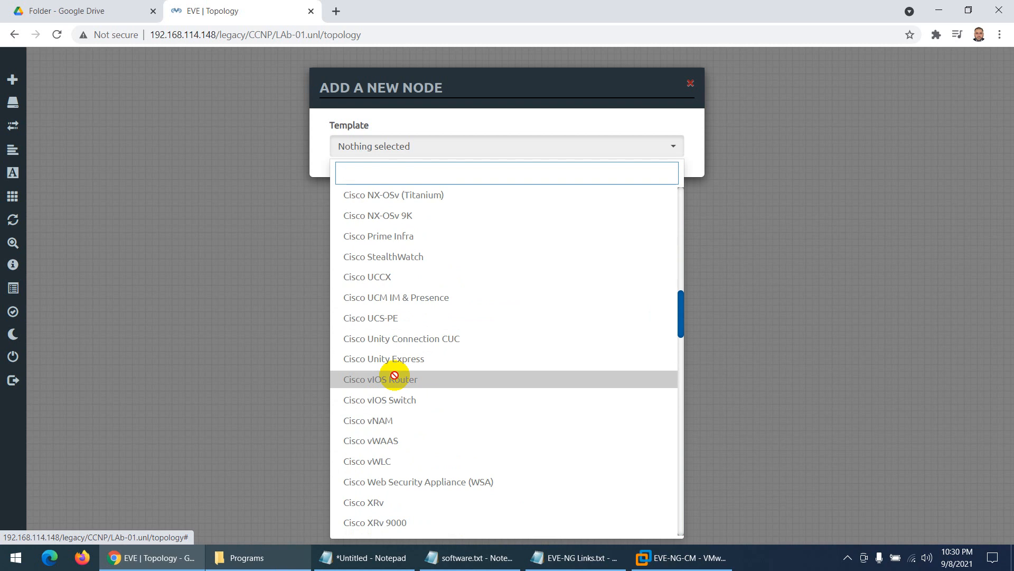
{"action": "scroll", "coordinate": [396, 374], "scroll_direction": "down", "scroll_amount": 15}
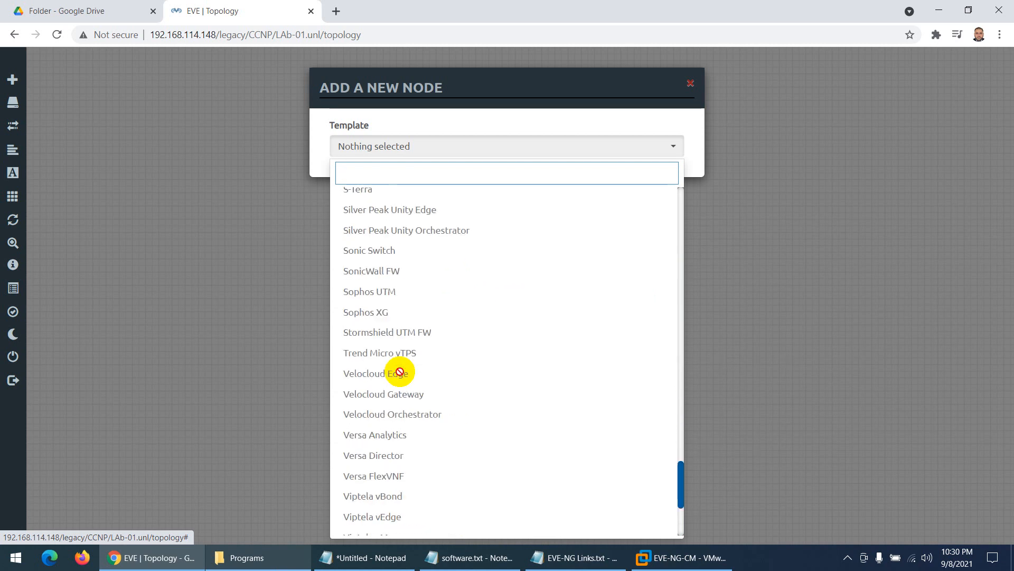
{"action": "scroll", "coordinate": [402, 373], "scroll_direction": "down", "scroll_amount": 4}
{"action": "left_click", "coordinate": [260, 277]}
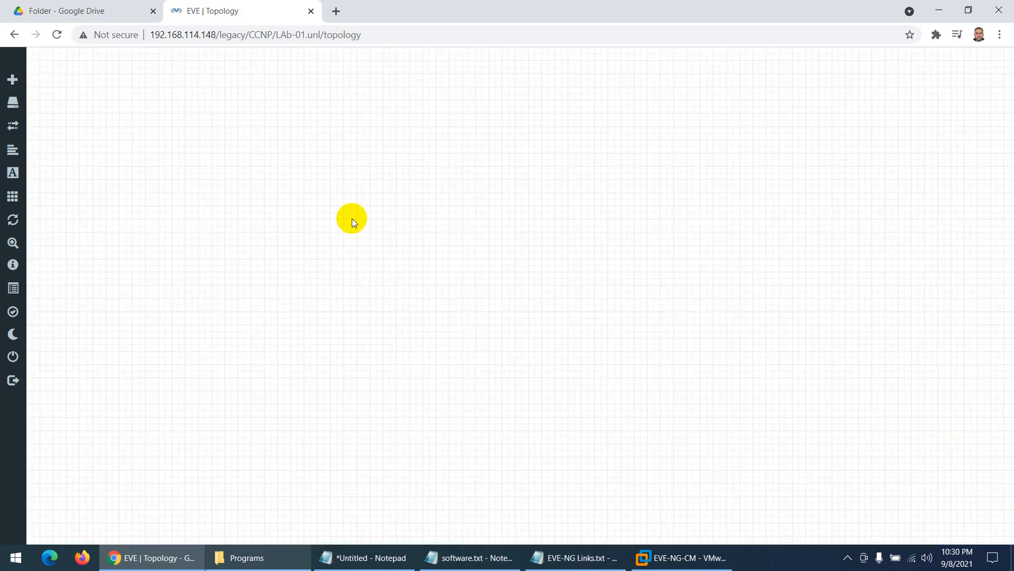
- Run WinSCP-5.19.2-Setup.exe, accept the licence, install as full upgrade, and launch without the getting-started page
{"action": "left_click", "coordinate": [260, 556]}
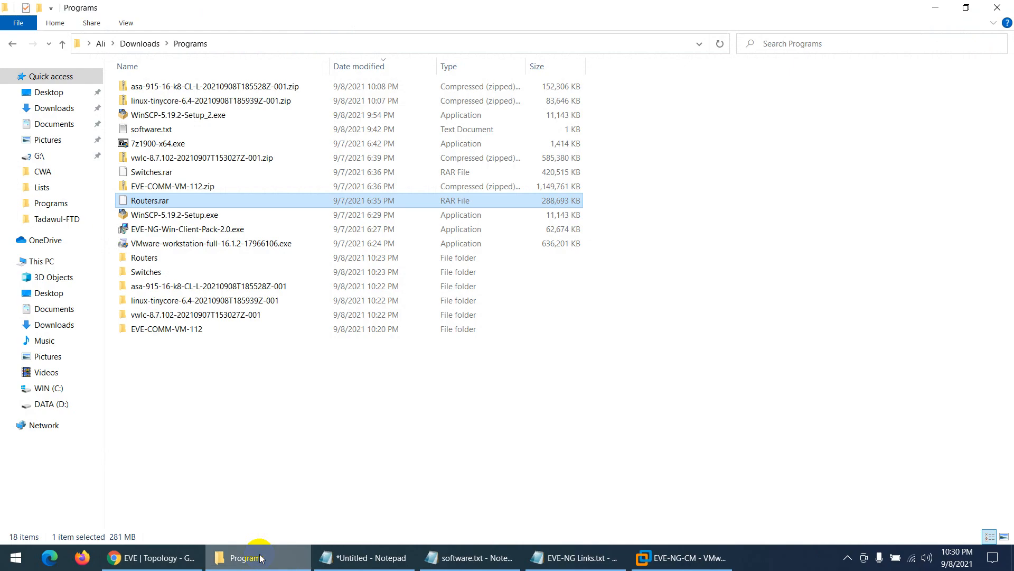
{"action": "double_click", "coordinate": [157, 217]}
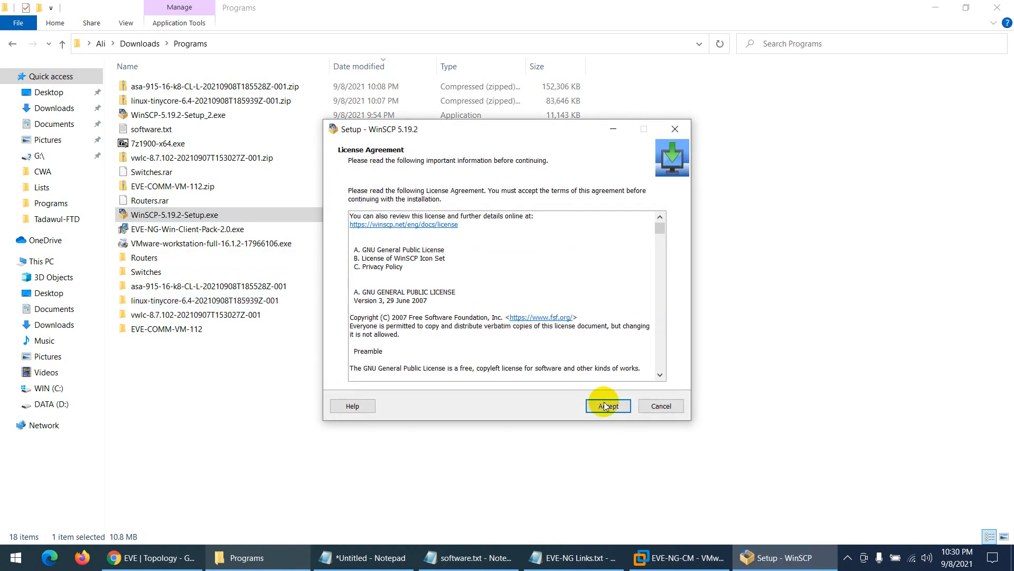
{"action": "left_click", "coordinate": [605, 405]}
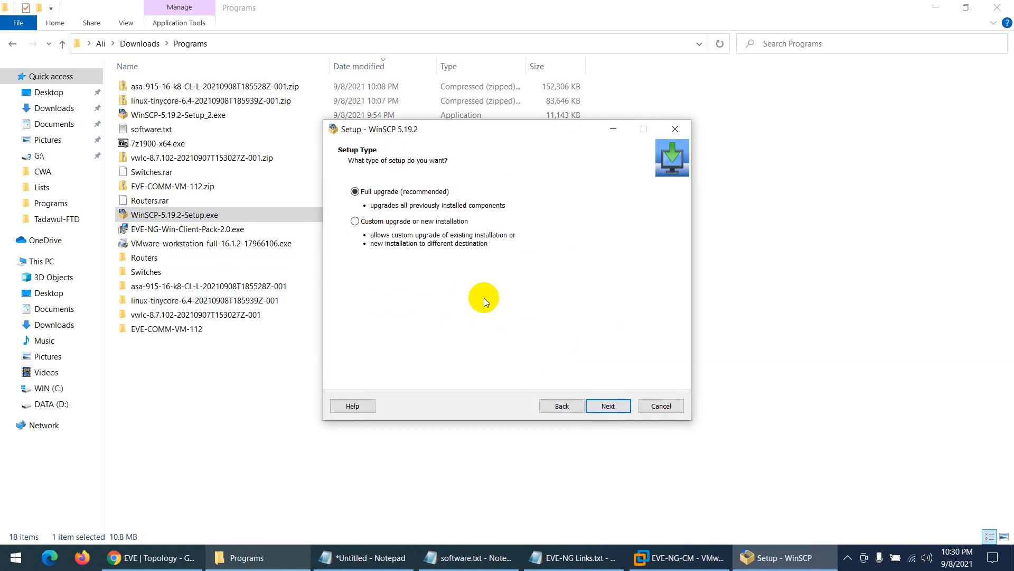
{"action": "left_click", "coordinate": [607, 404]}
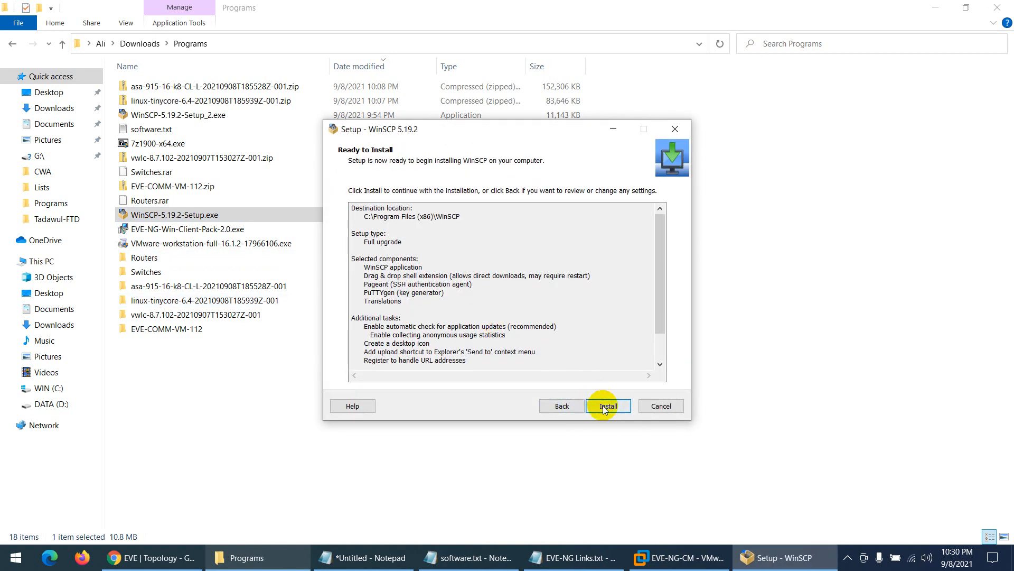
{"action": "left_click", "coordinate": [604, 405]}
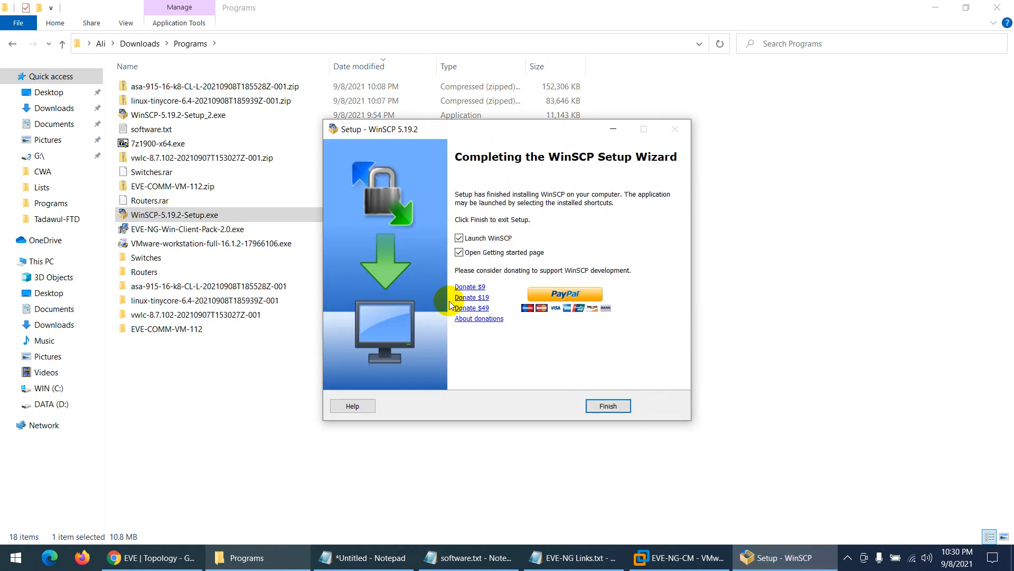
{"action": "left_click", "coordinate": [459, 253]}
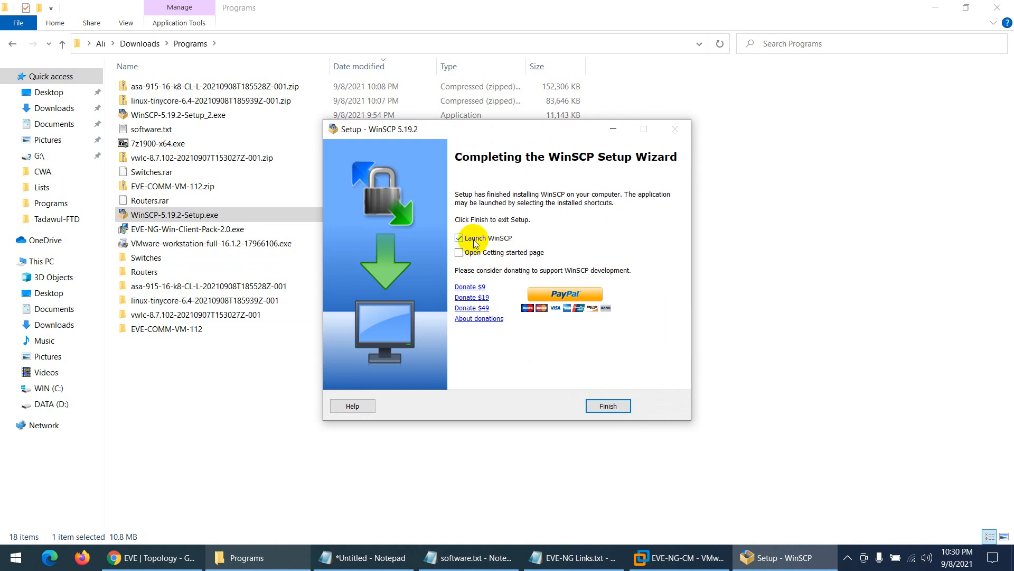
{"action": "left_click", "coordinate": [594, 405]}
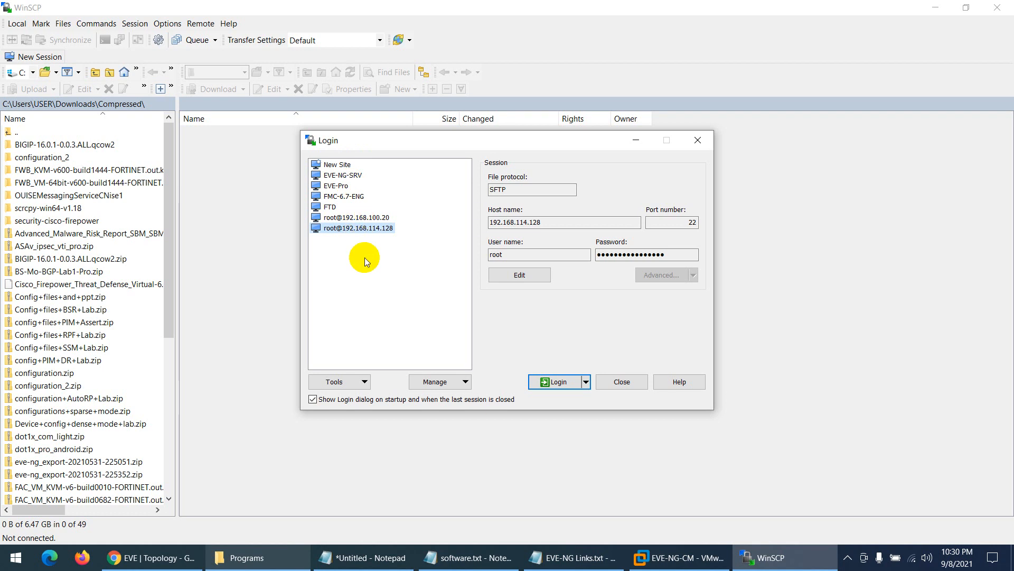
- Start a new WinSCP site and paste the EVE-NG server address 192.168.114.148 as host name
{"action": "left_click", "coordinate": [338, 167]}
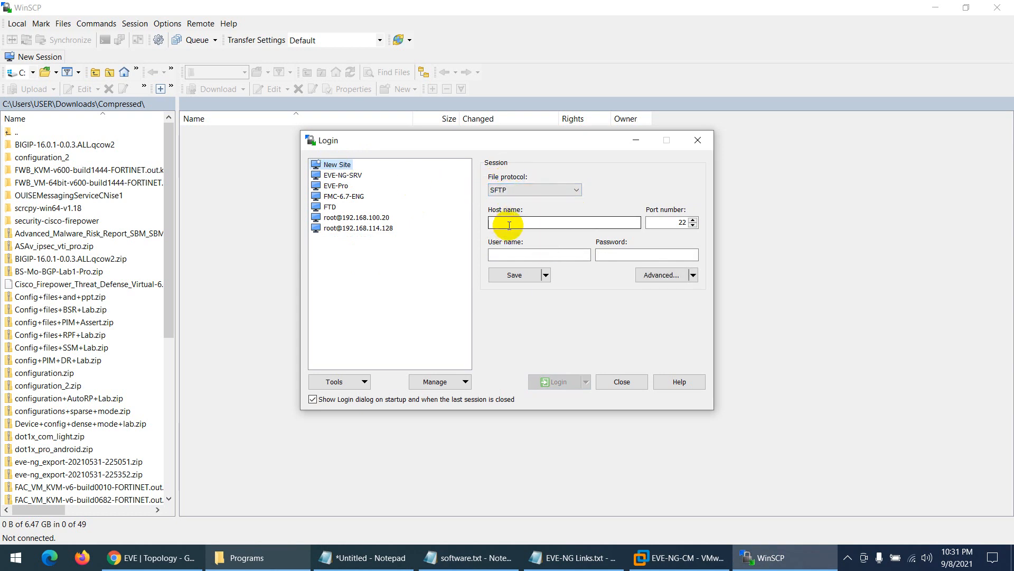
{"action": "left_click", "coordinate": [165, 556]}
{"action": "left_click_drag", "start_coordinate": [216, 35], "coordinate": [156, 33]}
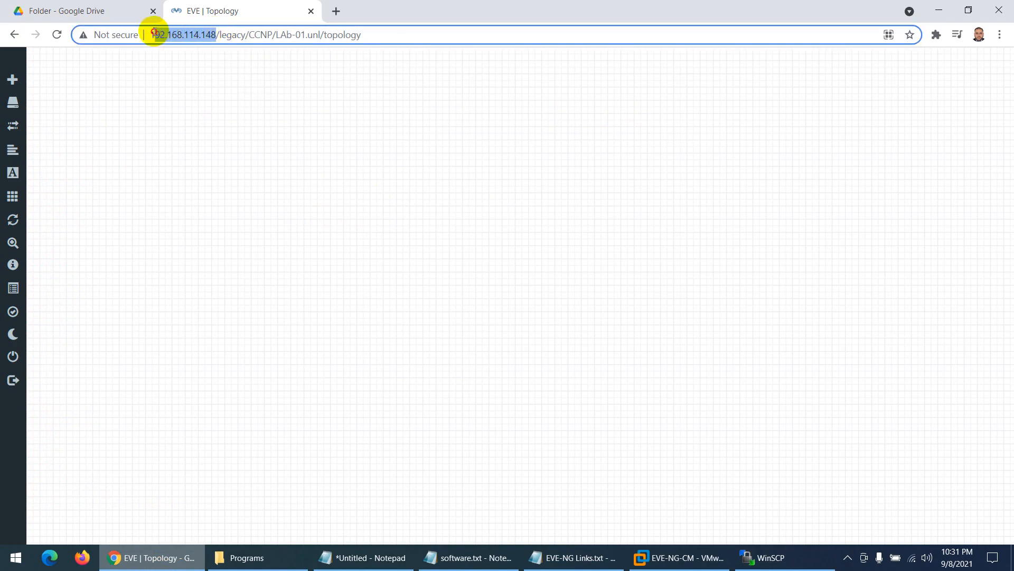
{"action": "left_click", "coordinate": [669, 556]}
{"action": "left_click", "coordinate": [386, 147]}
{"action": "key", "text": "ctrl+alt"}
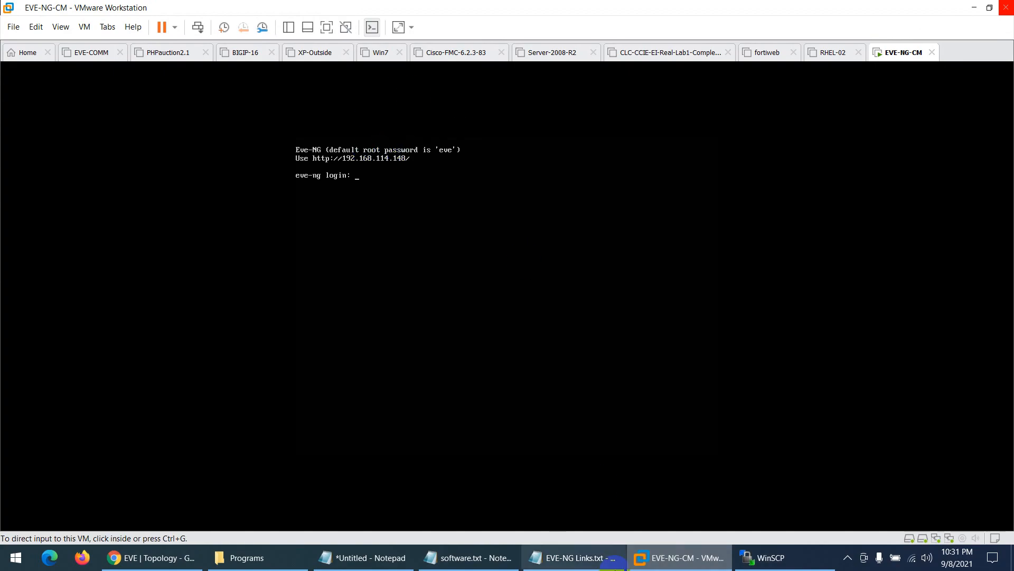
{"action": "key", "text": "alt+Tab"}
{"action": "left_click", "coordinate": [740, 557]}
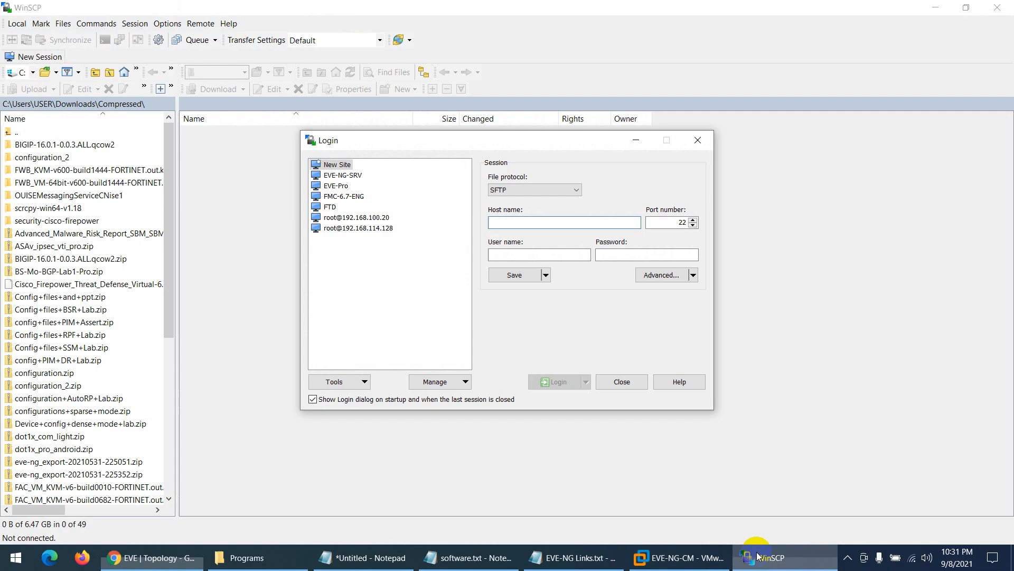
{"action": "type", "text": "192.168.114.148"}
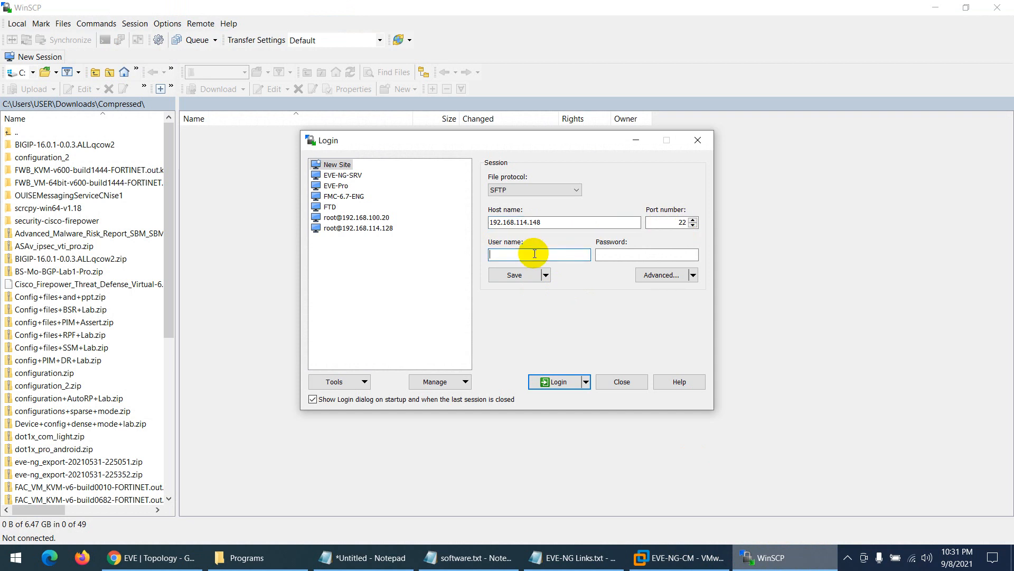
- Enter user root and the password, save the site with its password, and log in
{"action": "left_click", "coordinate": [616, 258]}
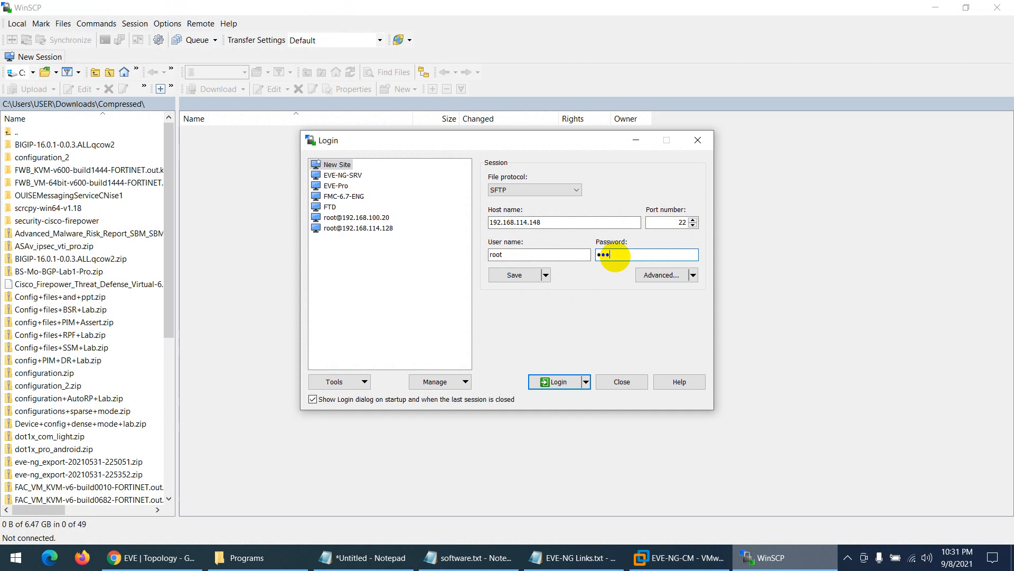
{"action": "left_click", "coordinate": [511, 275]}
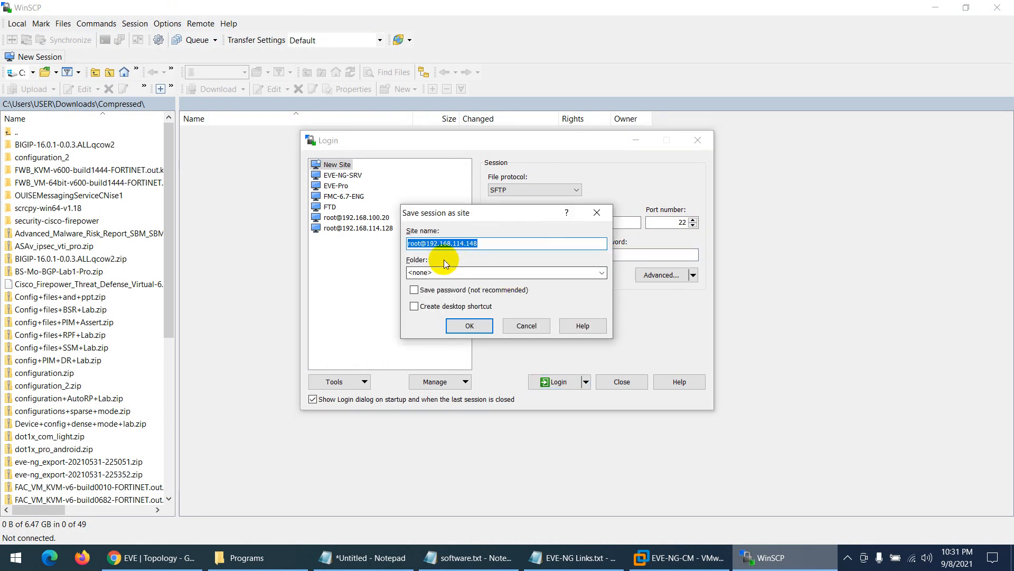
{"action": "left_click", "coordinate": [415, 290]}
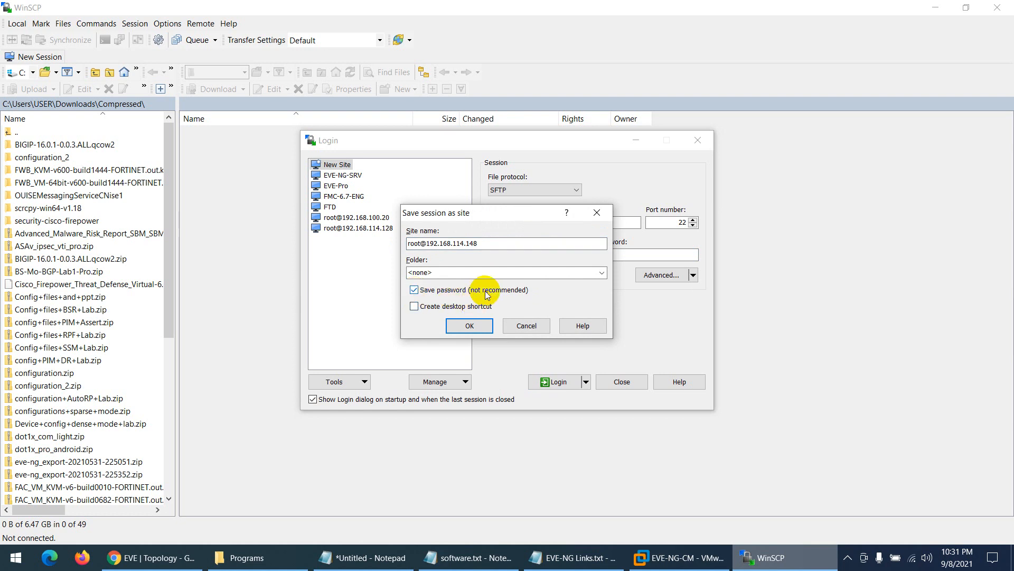
{"action": "left_click", "coordinate": [464, 327]}
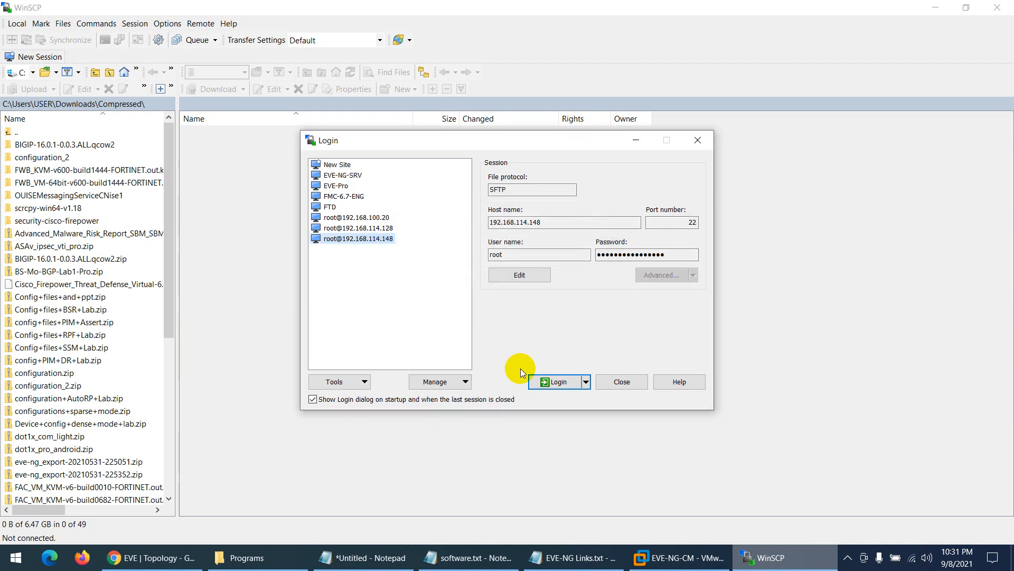
{"action": "left_click", "coordinate": [552, 379]}
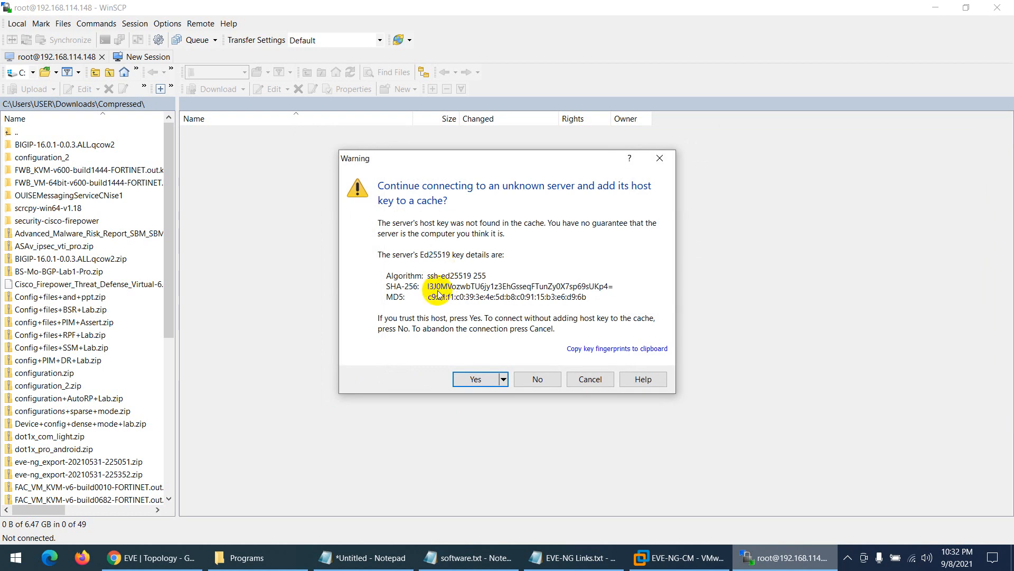
- Trust the server's host key and browse the remote side to /opt/unetlab/addons
{"action": "left_click", "coordinate": [469, 379]}
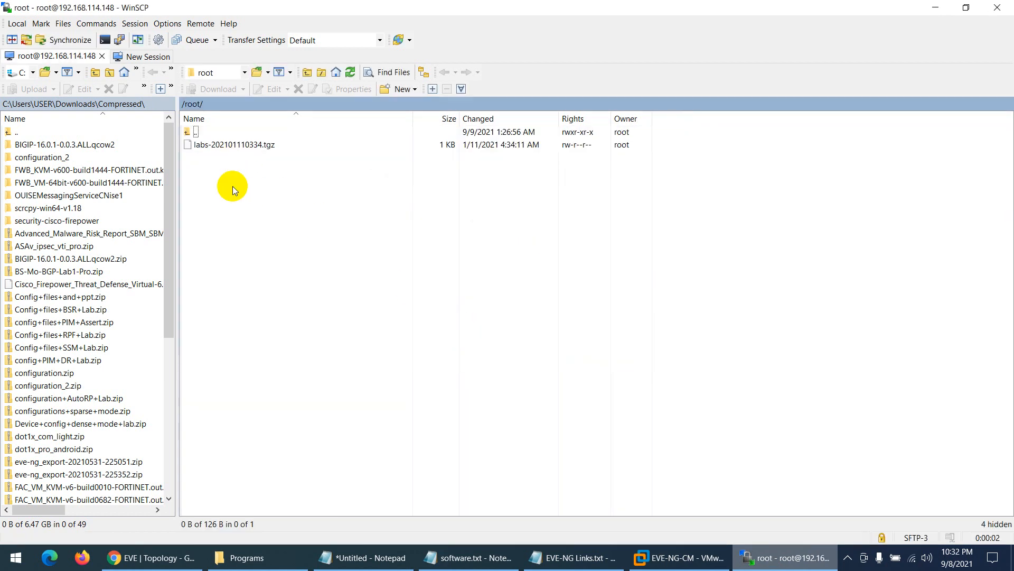
{"action": "key", "text": "ctrl+1"}
{"action": "left_click", "coordinate": [168, 160]}
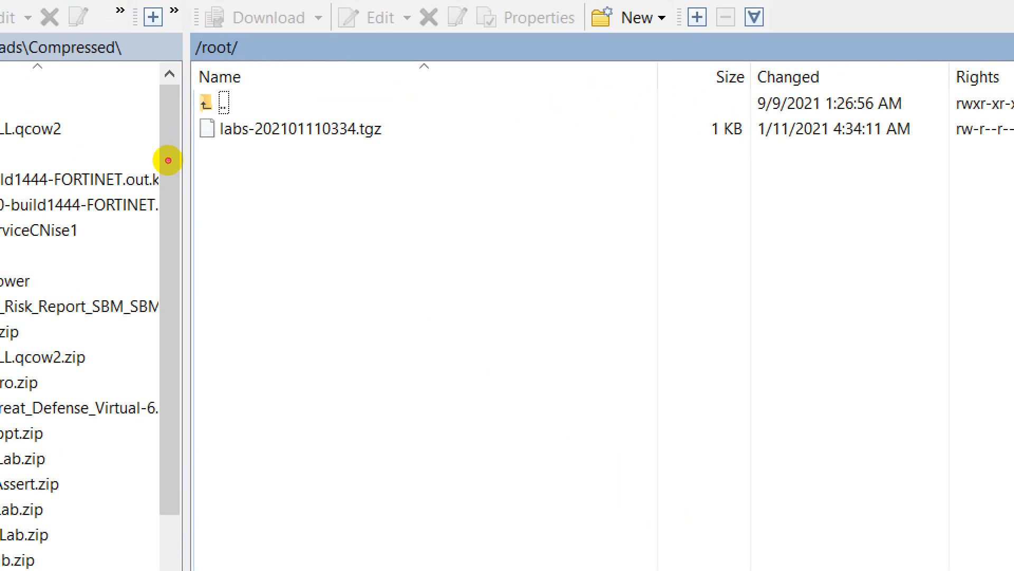
{"action": "left_click_drag", "start_coordinate": [190, 65], "coordinate": [259, 59]}
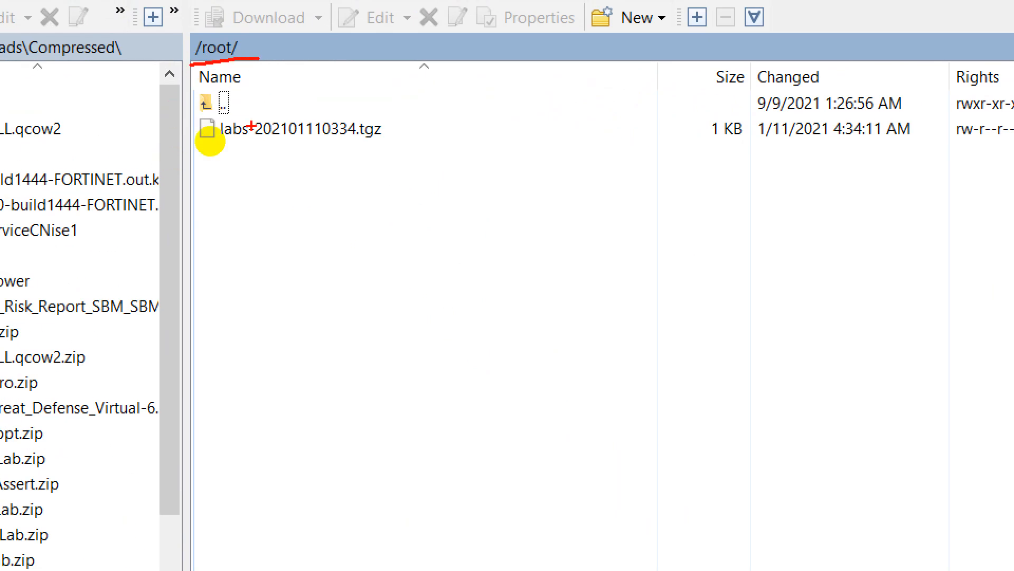
{"action": "key", "text": "Escape"}
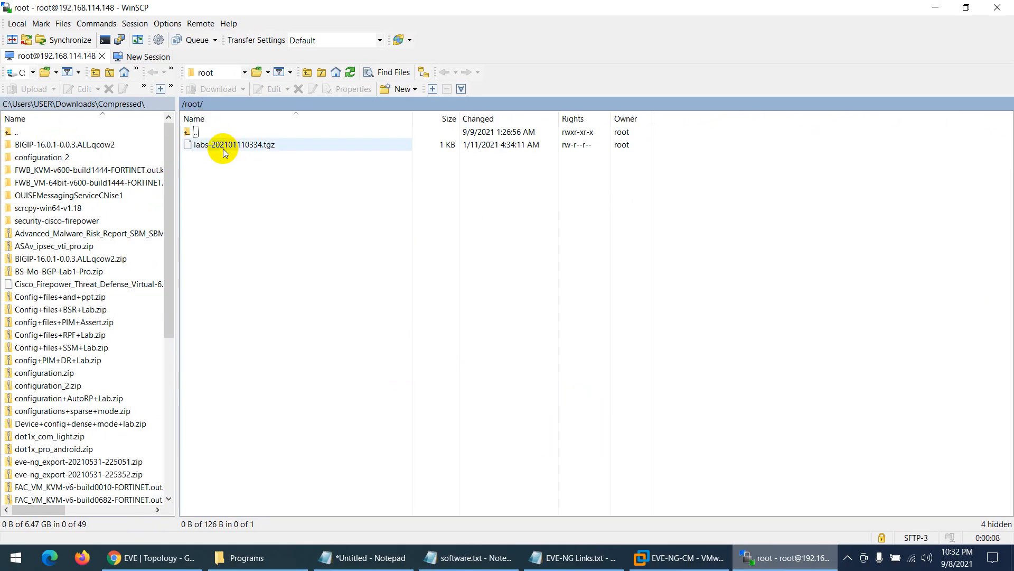
{"action": "double_click", "coordinate": [186, 133]}
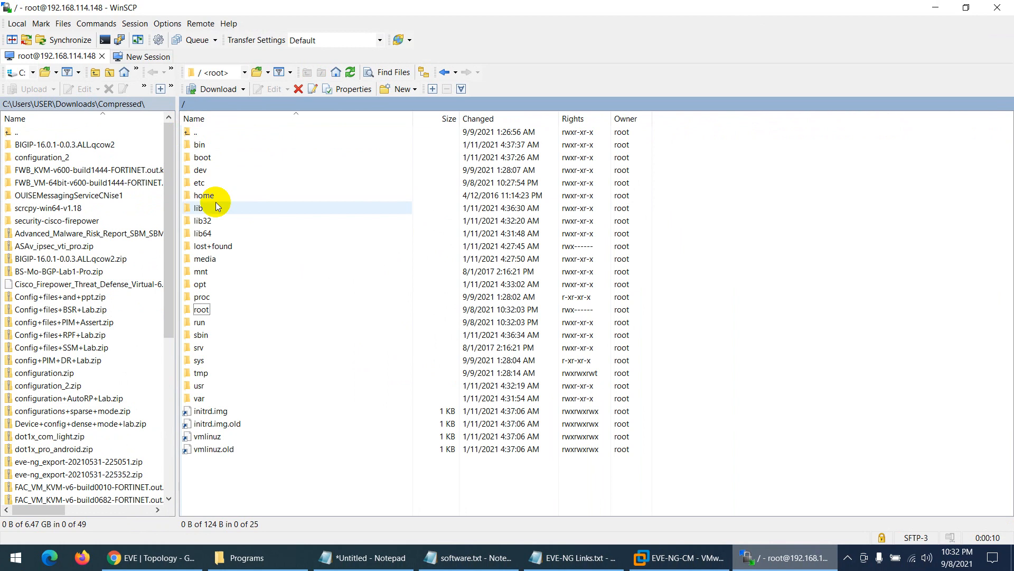
{"action": "double_click", "coordinate": [200, 284]}
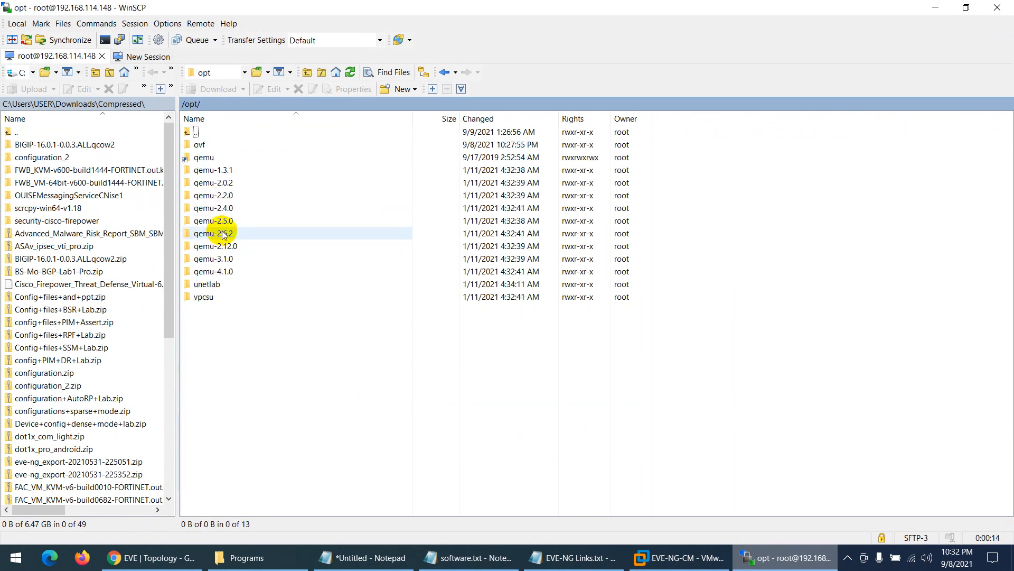
{"action": "double_click", "coordinate": [206, 285]}
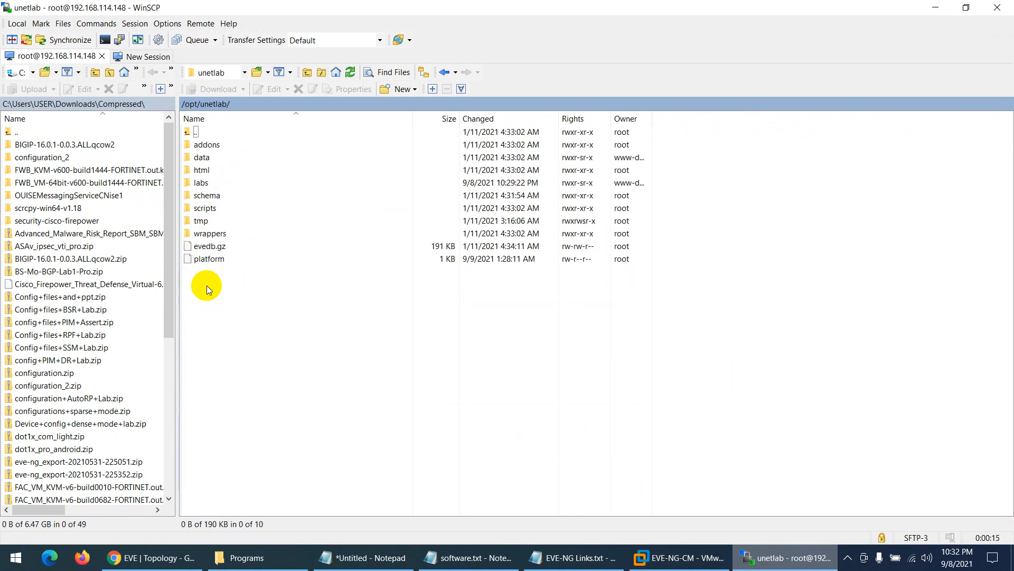
{"action": "double_click", "coordinate": [207, 151]}
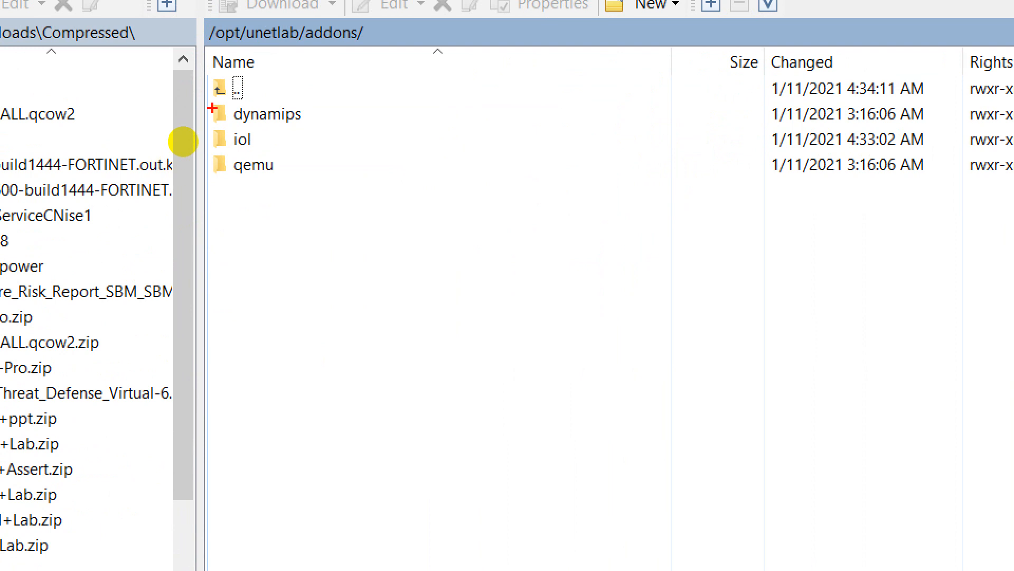
- Look inside the iol and dynamips folders, return to addons, and go back to the Programs folder
{"action": "mouse_move", "coordinate": [212, 107]}
{"action": "left_mouse_down"}
{"action": "mouse_move", "coordinate": [286, 106]}
{"action": "mouse_move", "coordinate": [279, 129]}
{"action": "mouse_move", "coordinate": [225, 127]}
{"action": "mouse_move", "coordinate": [218, 104]}
{"action": "mouse_move", "coordinate": [216, 151]}
{"action": "mouse_move", "coordinate": [284, 181]}
{"action": "mouse_move", "coordinate": [240, 186]}
{"action": "mouse_move", "coordinate": [280, 182]}
{"action": "mouse_move", "coordinate": [239, 288]}
{"action": "left_mouse_up"}
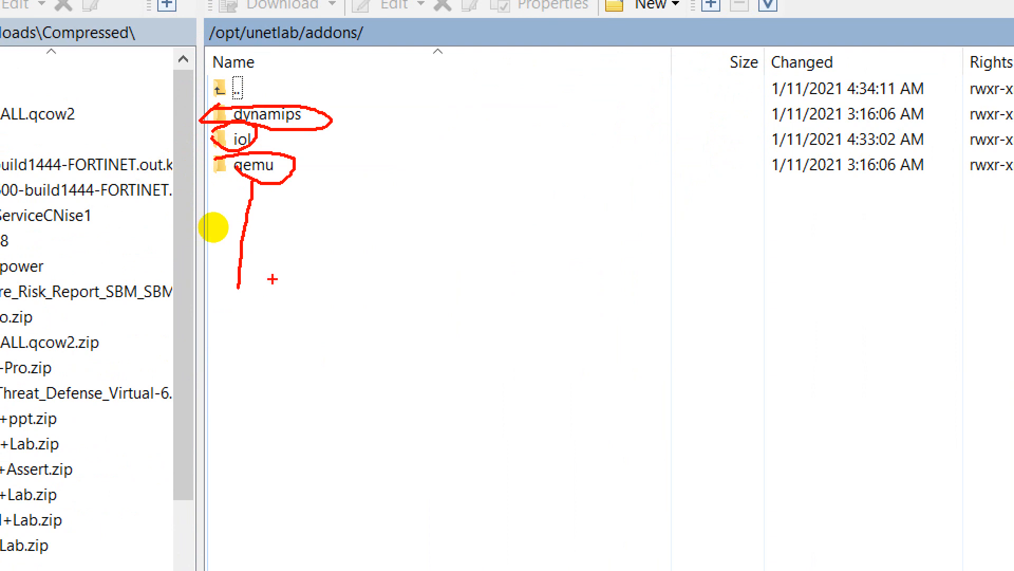
{"action": "key", "text": "Escape"}
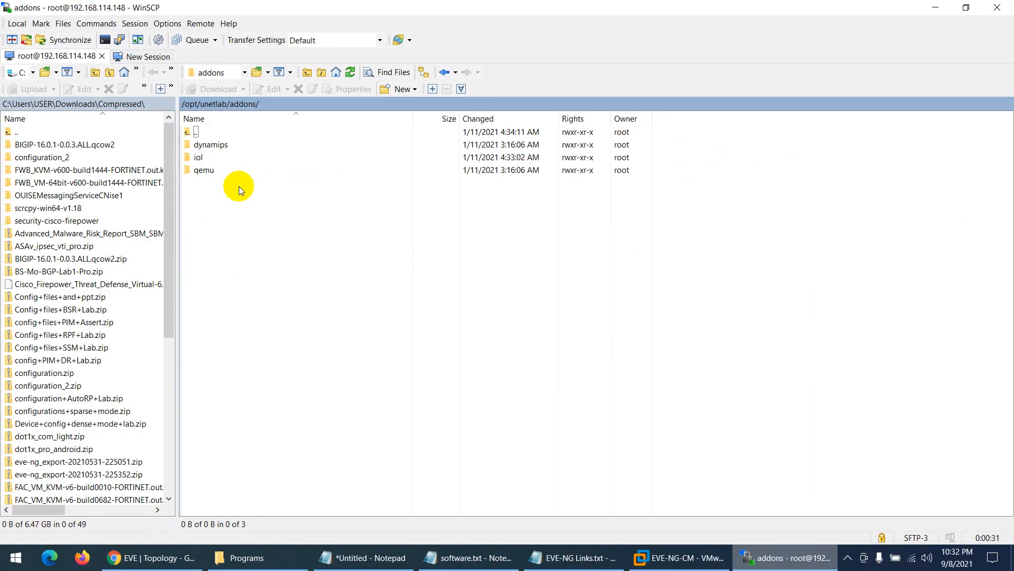
{"action": "double_click", "coordinate": [206, 158]}
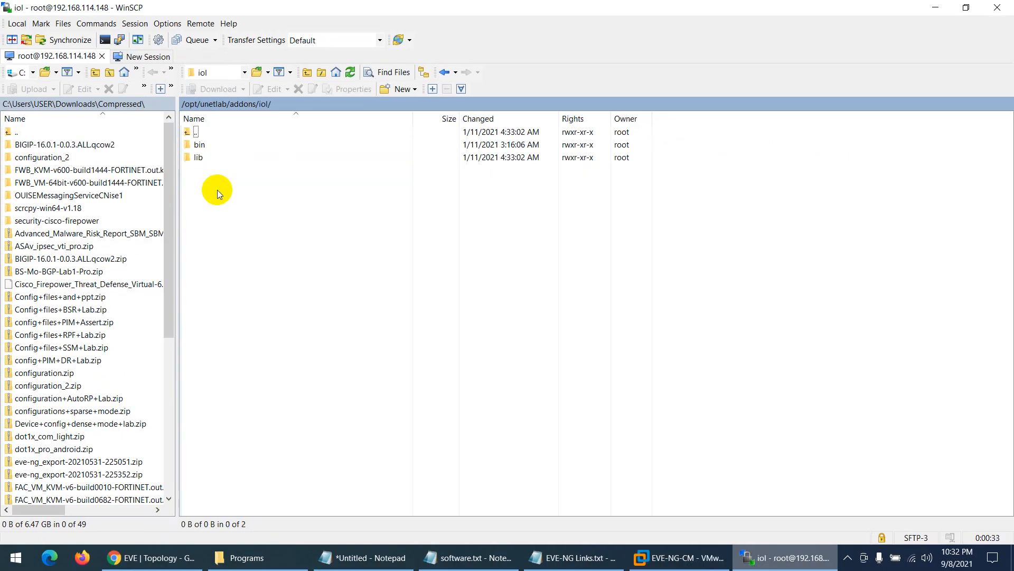
{"action": "double_click", "coordinate": [188, 132]}
{"action": "double_click", "coordinate": [210, 146]}
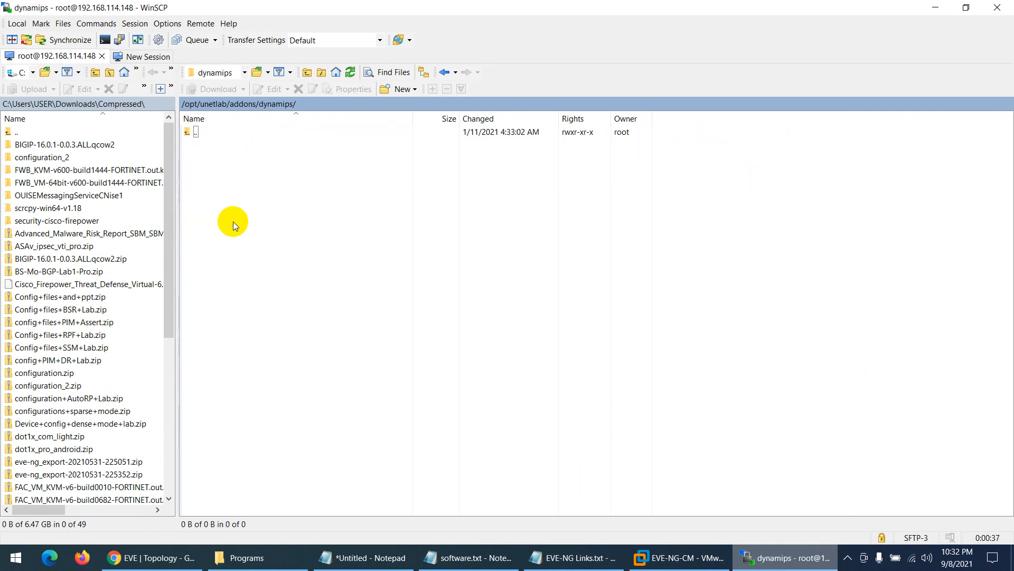
{"action": "left_click", "coordinate": [188, 134]}
{"action": "double_click", "coordinate": [188, 132]}
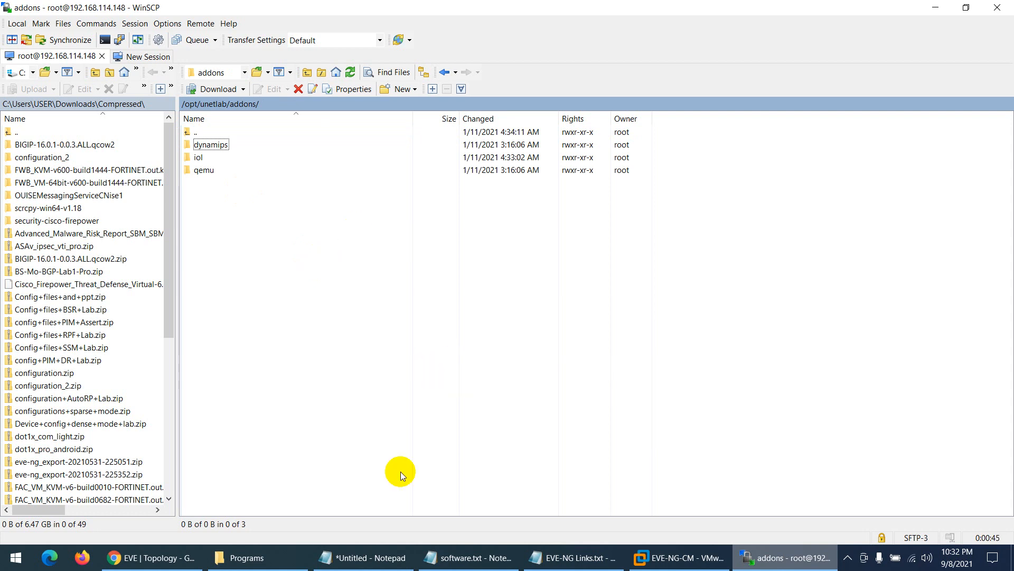
{"action": "left_click", "coordinate": [246, 557]}
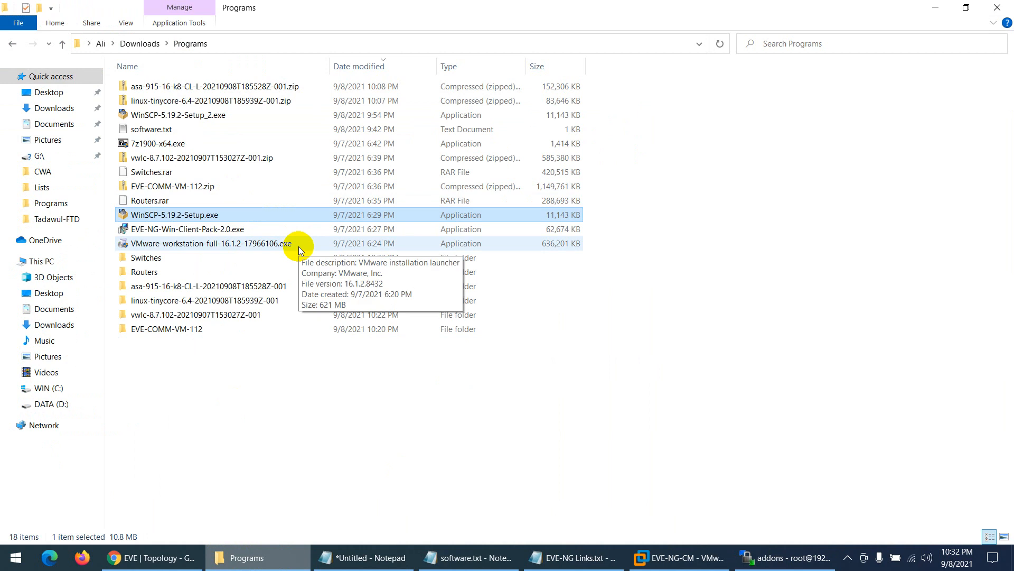
- Open the Switches folder and view iourc in Notepad++, highlighting the eve-ng hostname on line 2
{"action": "double_click", "coordinate": [150, 260]}
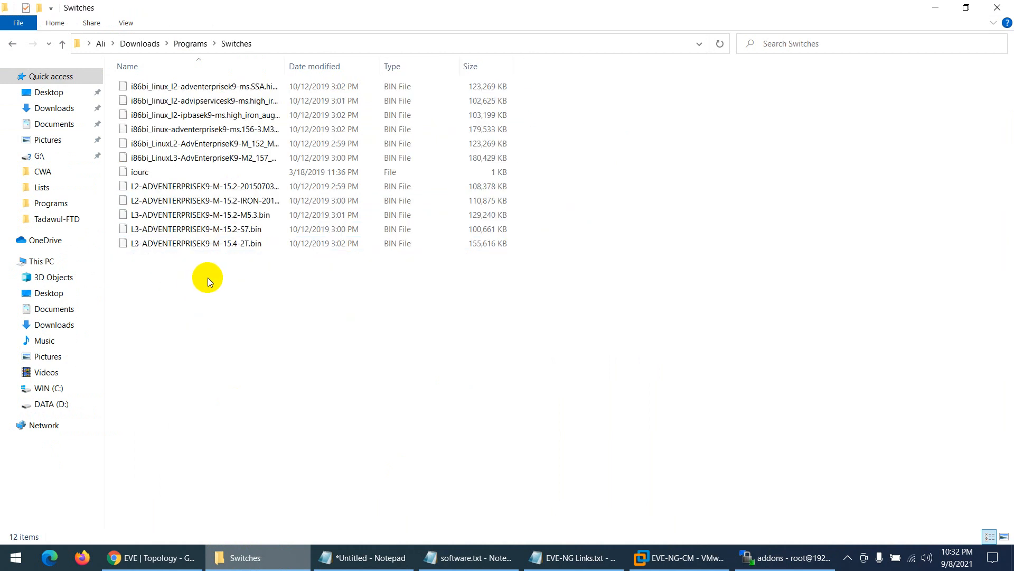
{"action": "double_click", "coordinate": [285, 59]}
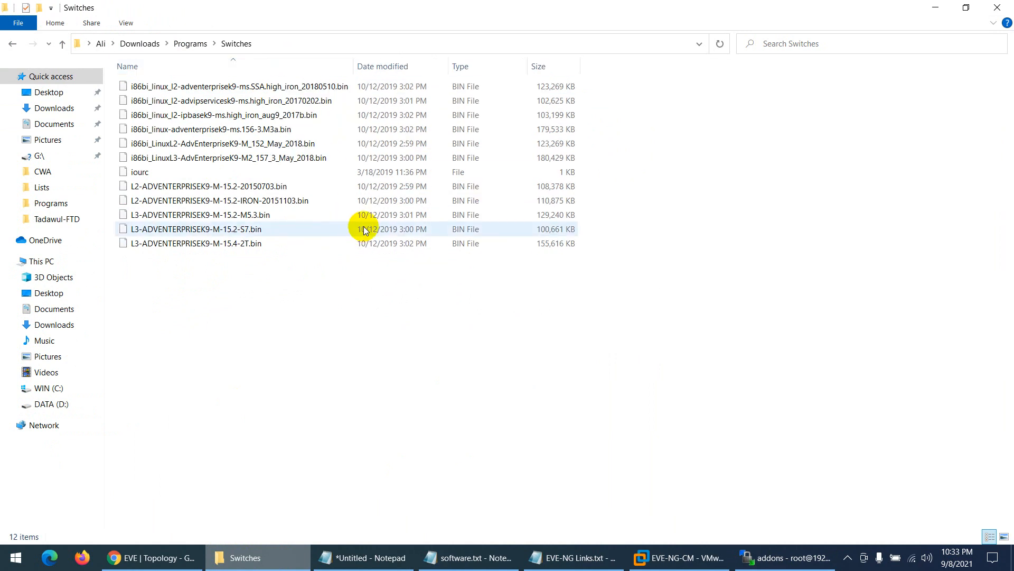
{"action": "left_click", "coordinate": [138, 177]}
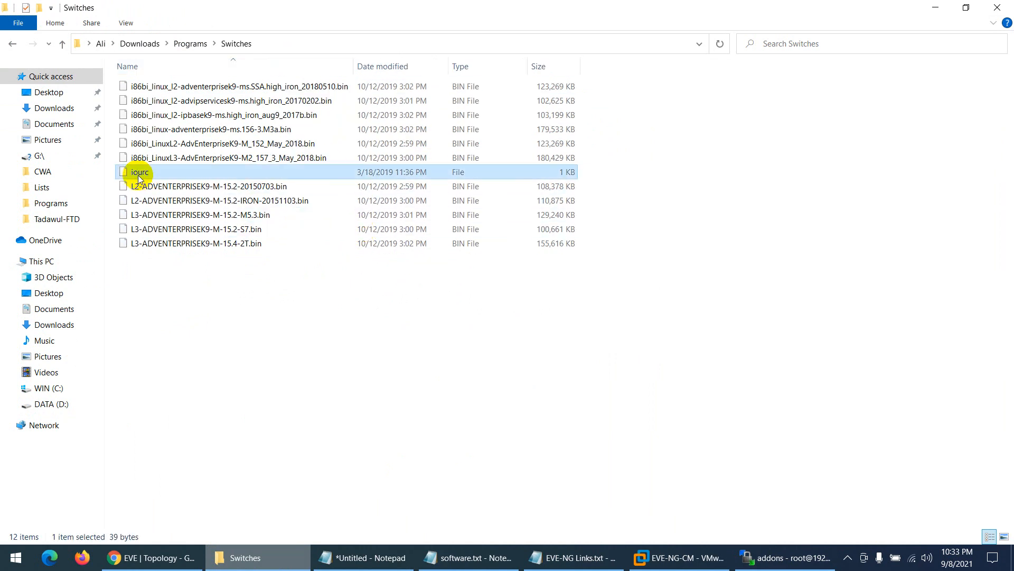
{"action": "right_click", "coordinate": [137, 176]}
{"action": "mouse_move", "coordinate": [174, 229]}
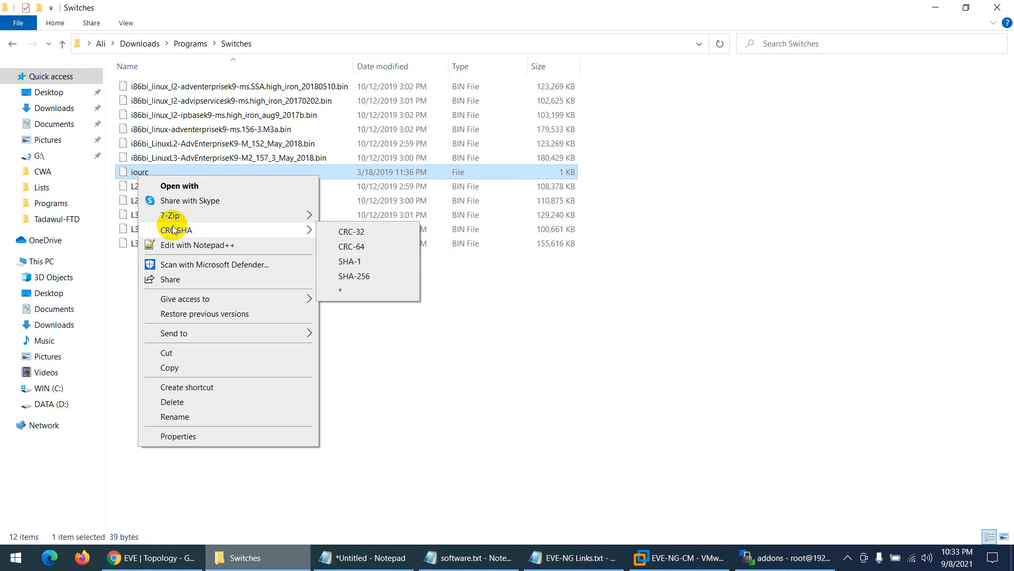
{"action": "left_click", "coordinate": [175, 244]}
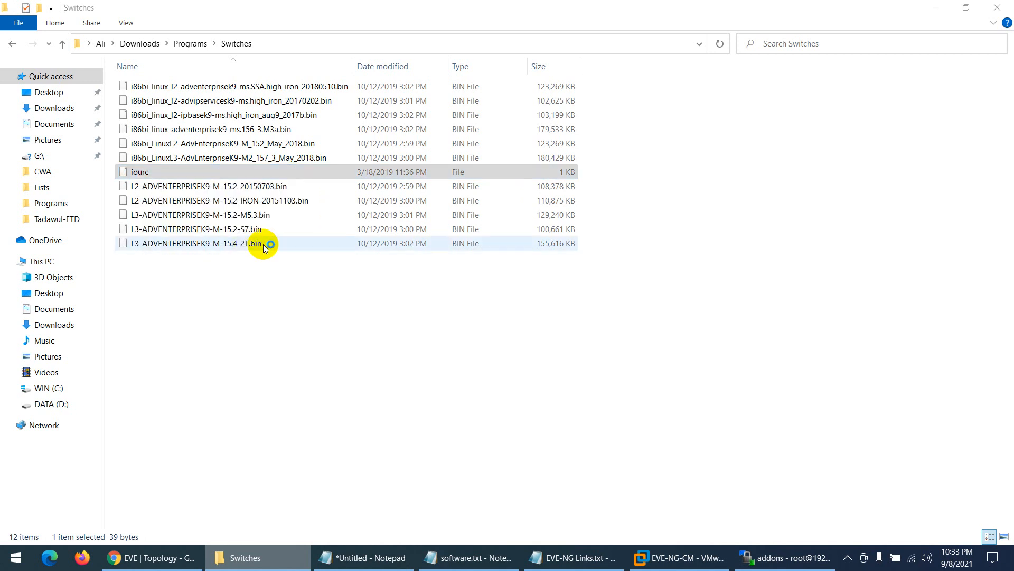
{"action": "left_click", "coordinate": [595, 321]}
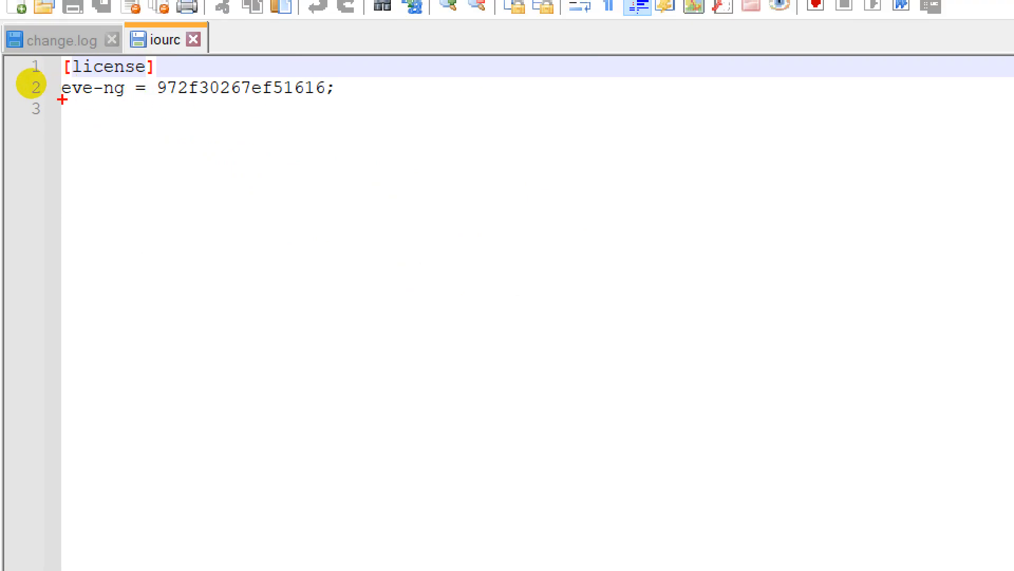
{"action": "left_click_drag", "start_coordinate": [62, 100], "coordinate": [102, 104]}
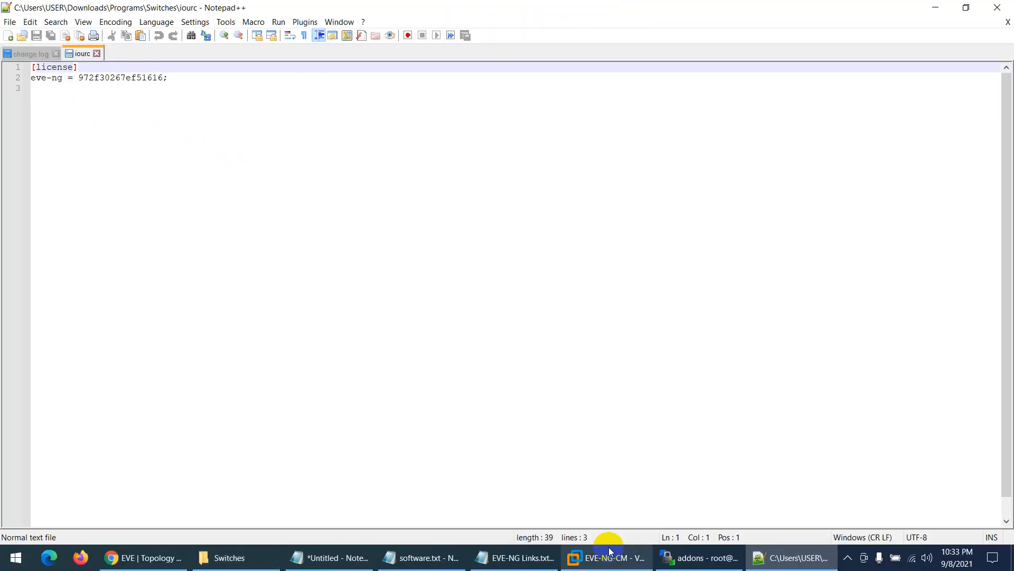
{"action": "left_click", "coordinate": [610, 552]}
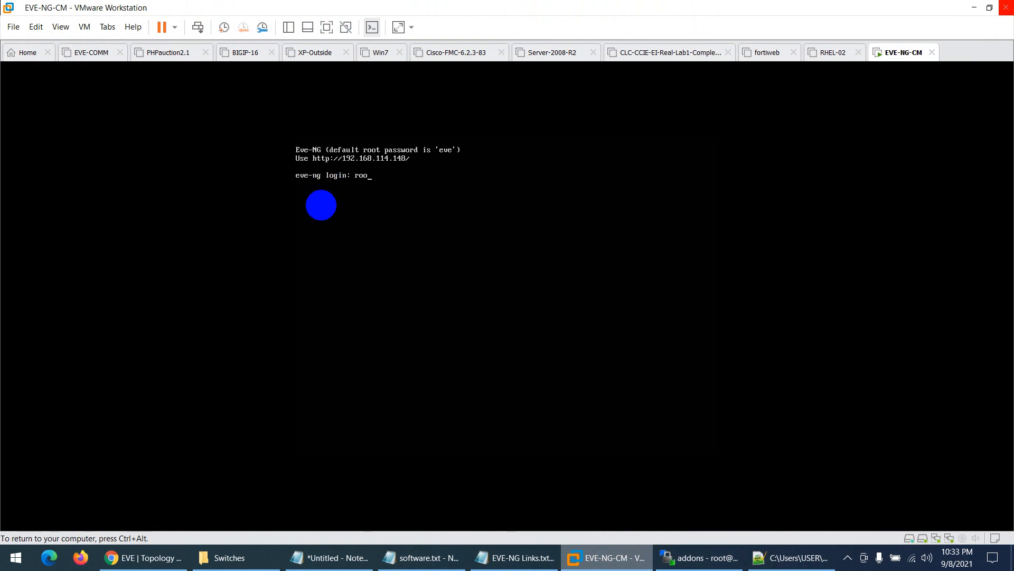
- Enter the root password in the EVE-NG-CM console and point out the eve-ng hostname in the prompt
{"action": "type", "text": "eve"}
{"action": "key", "text": "Return"}
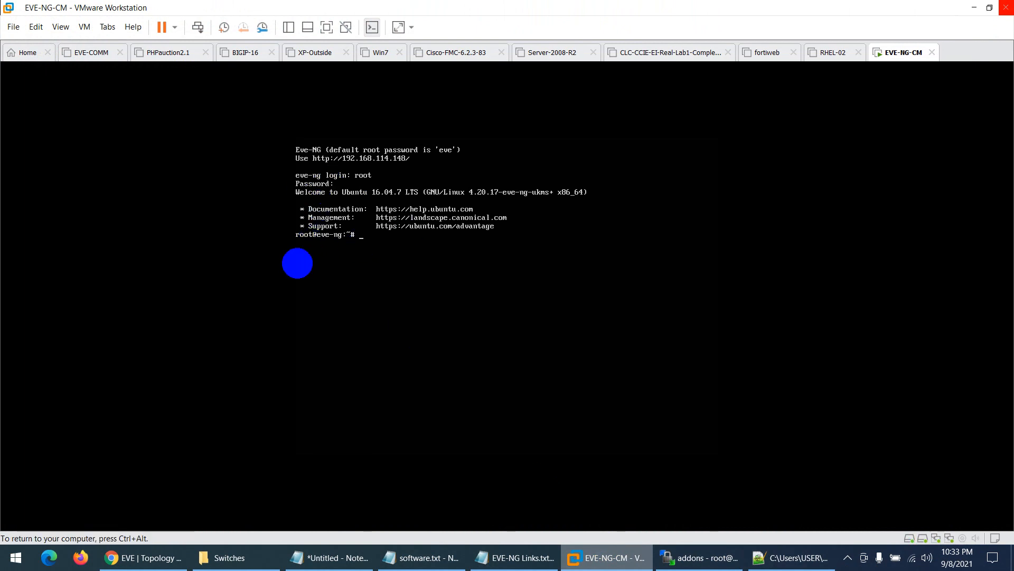
{"action": "key", "text": "ctrl+alt"}
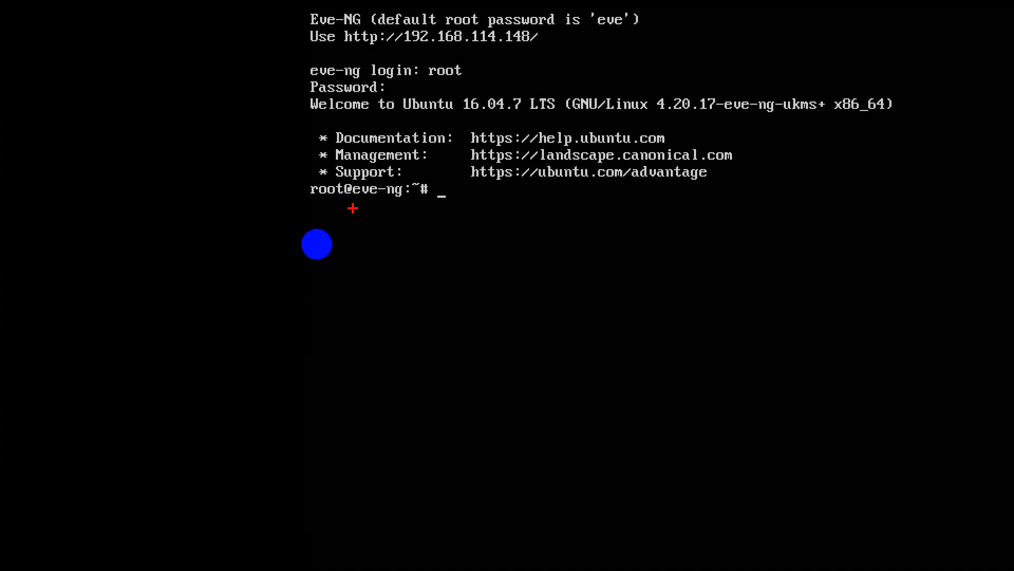
{"action": "mouse_move", "coordinate": [347, 204]}
{"action": "left_mouse_down"}
{"action": "mouse_move", "coordinate": [406, 203]}
{"action": "mouse_move", "coordinate": [414, 189]}
{"action": "mouse_move", "coordinate": [348, 194]}
{"action": "left_mouse_up"}
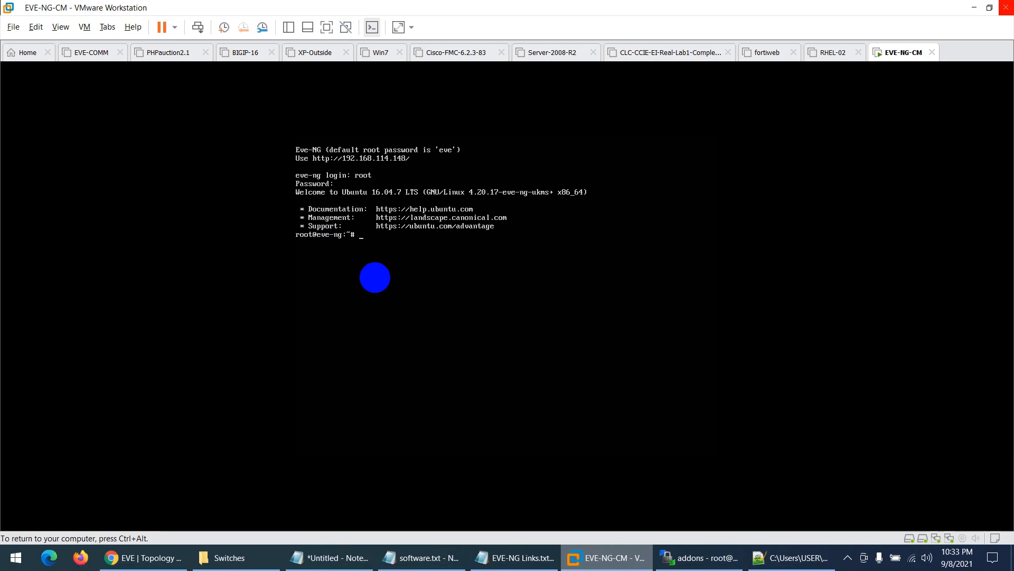
{"action": "key", "text": "ctrl+alt"}
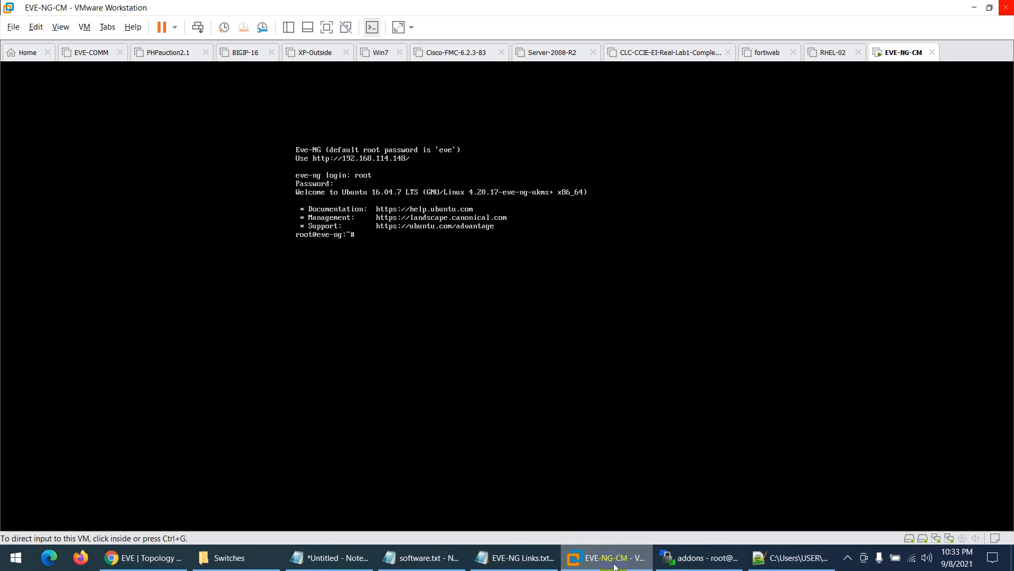
{"action": "key", "text": "alt+Tab"}
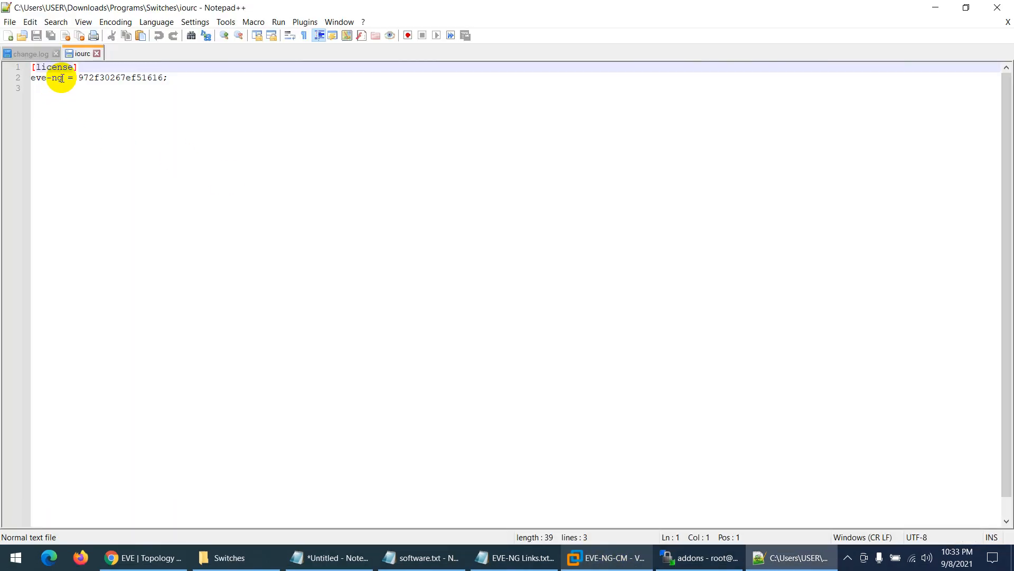
- Highlight 'eve-ng' on line 2 of iourc, then close Notepad++
{"action": "left_click_drag", "start_coordinate": [62, 78], "coordinate": [27, 78]}
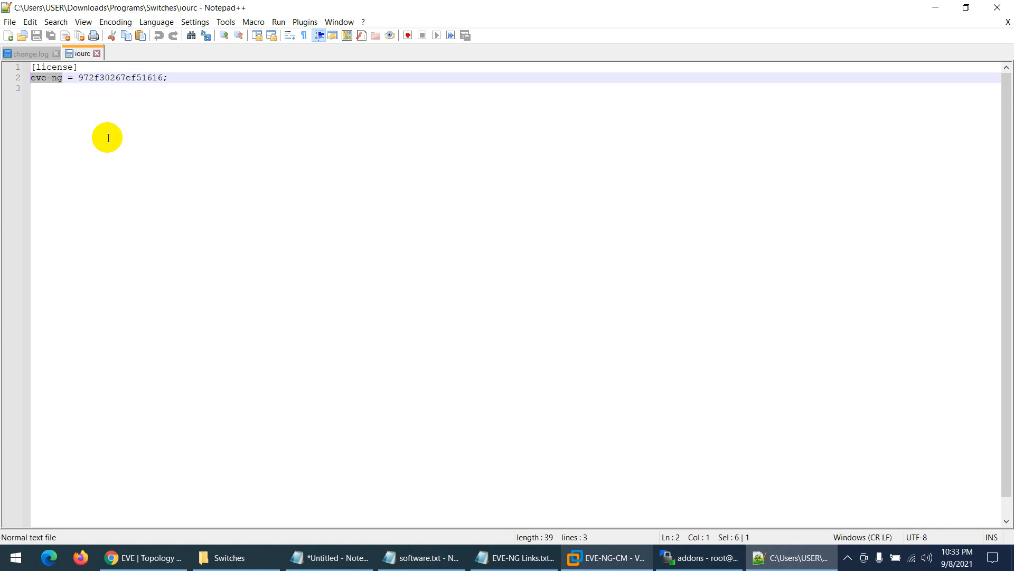
{"action": "left_click", "coordinate": [998, 7]}
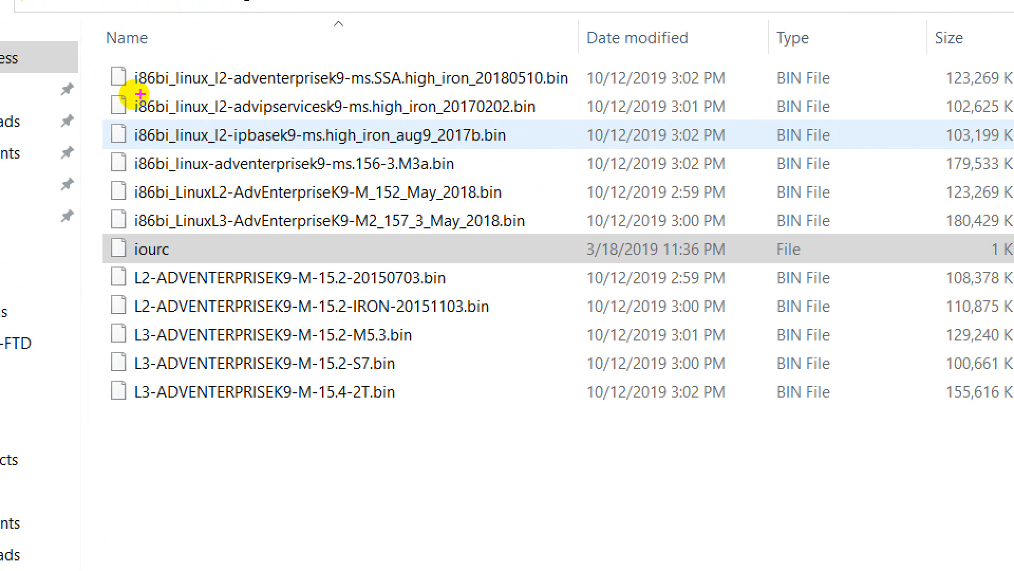
- Point out the l2 and L3 tags in the IOL image names, then select all 12 Switches files
{"action": "mouse_move", "coordinate": [215, 89]}
{"action": "left_mouse_down"}
{"action": "mouse_move", "coordinate": [241, 90]}
{"action": "mouse_move", "coordinate": [227, 116]}
{"action": "mouse_move", "coordinate": [240, 143]}
{"action": "left_mouse_up"}
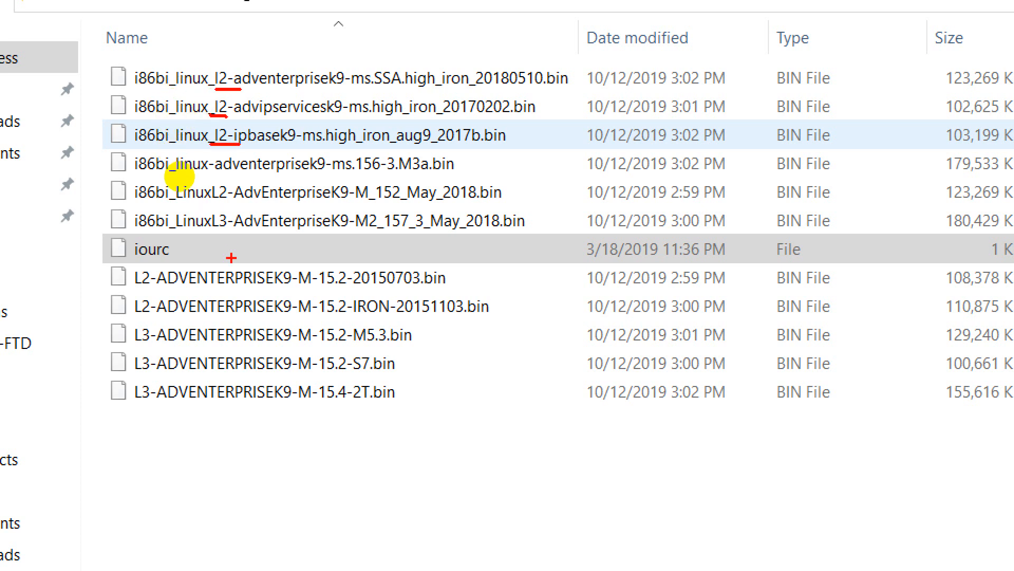
{"action": "left_click_drag", "start_coordinate": [203, 233], "coordinate": [226, 233]}
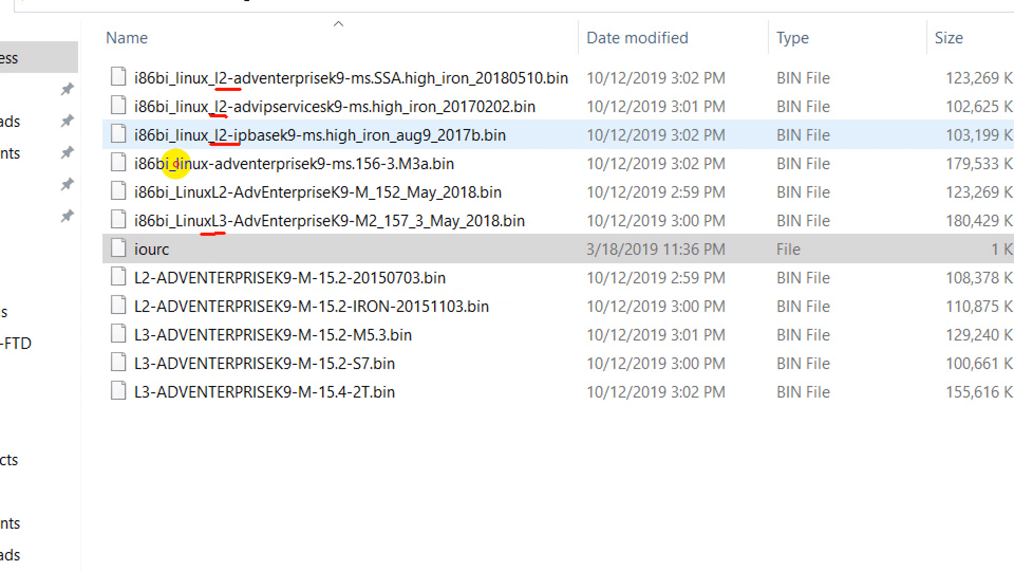
{"action": "mouse_move", "coordinate": [132, 346]}
{"action": "left_mouse_down"}
{"action": "mouse_move", "coordinate": [163, 346]}
{"action": "mouse_move", "coordinate": [161, 405]}
{"action": "left_mouse_up"}
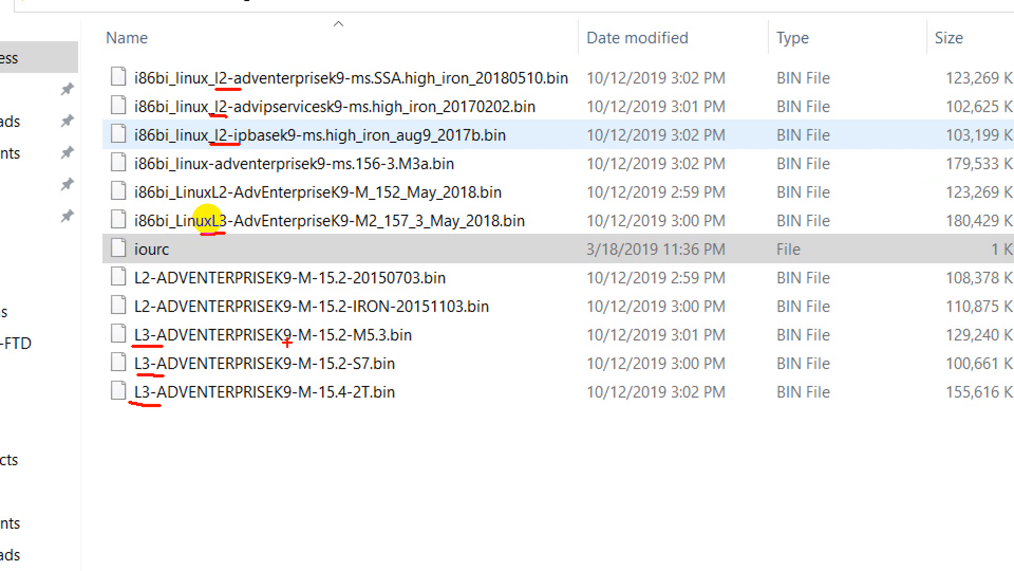
{"action": "mouse_move", "coordinate": [220, 72]}
{"action": "left_mouse_down"}
{"action": "mouse_move", "coordinate": [230, 55]}
{"action": "mouse_move", "coordinate": [235, 86]}
{"action": "mouse_move", "coordinate": [194, 72]}
{"action": "mouse_move", "coordinate": [242, 112]}
{"action": "mouse_move", "coordinate": [201, 124]}
{"action": "mouse_move", "coordinate": [219, 125]}
{"action": "mouse_move", "coordinate": [206, 146]}
{"action": "mouse_move", "coordinate": [205, 125]}
{"action": "left_mouse_up"}
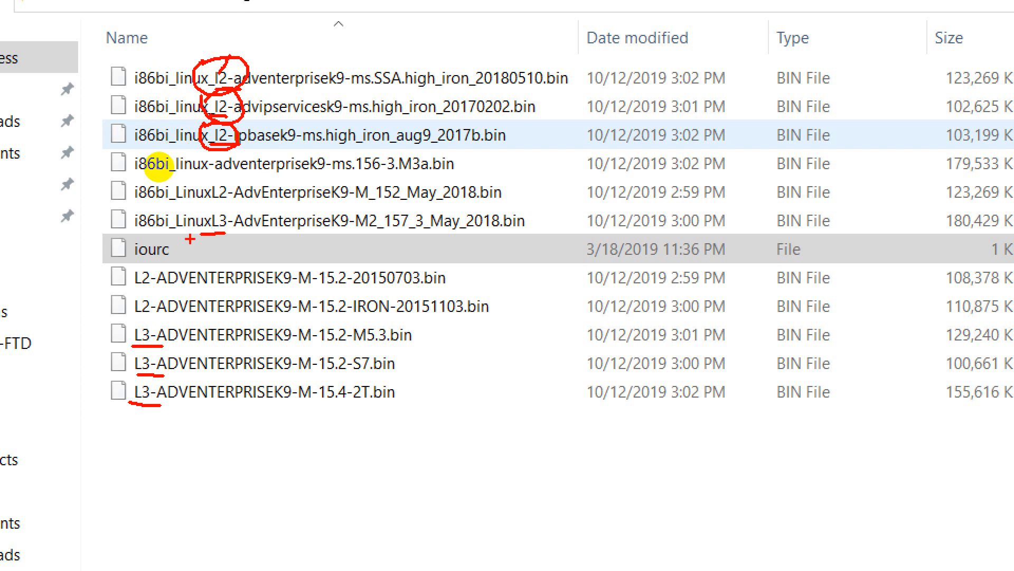
{"action": "key", "text": "Escape"}
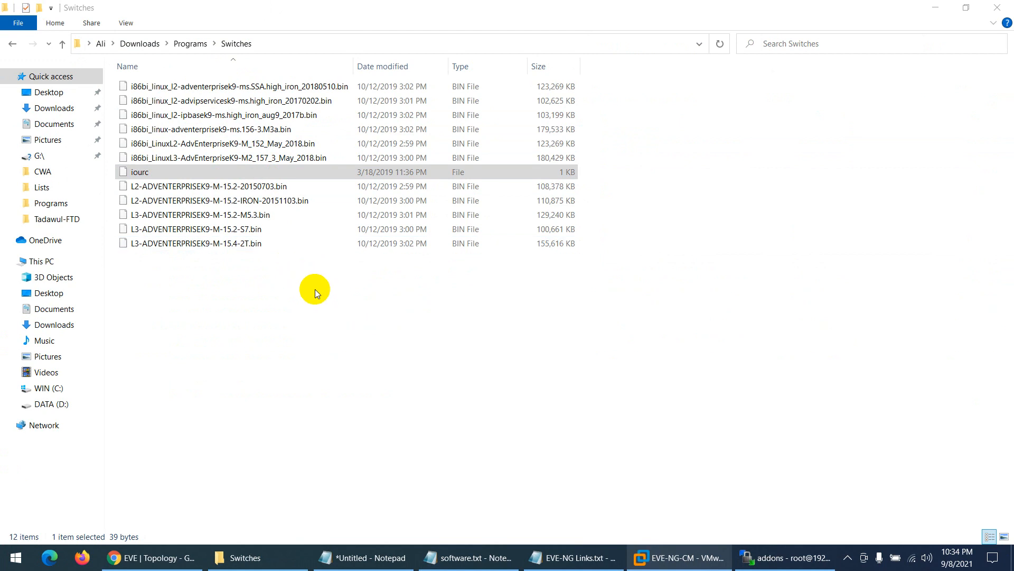
{"action": "left_click_drag", "start_coordinate": [314, 290], "coordinate": [119, 85]}
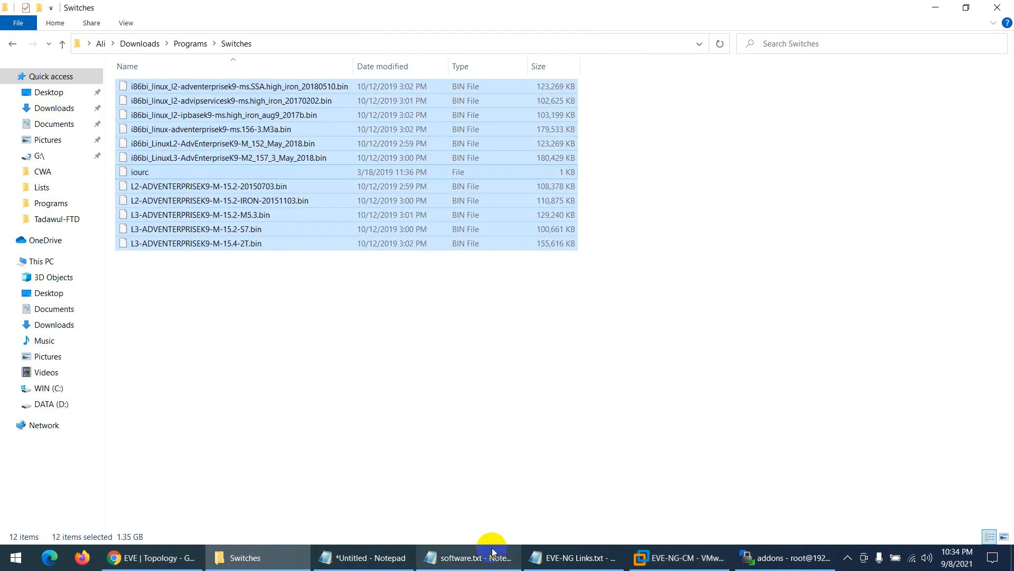
- Open /opt/unetlab/addons/iol/bin in WinSCP and drag the selected switch files there to upload
{"action": "left_click", "coordinate": [795, 559]}
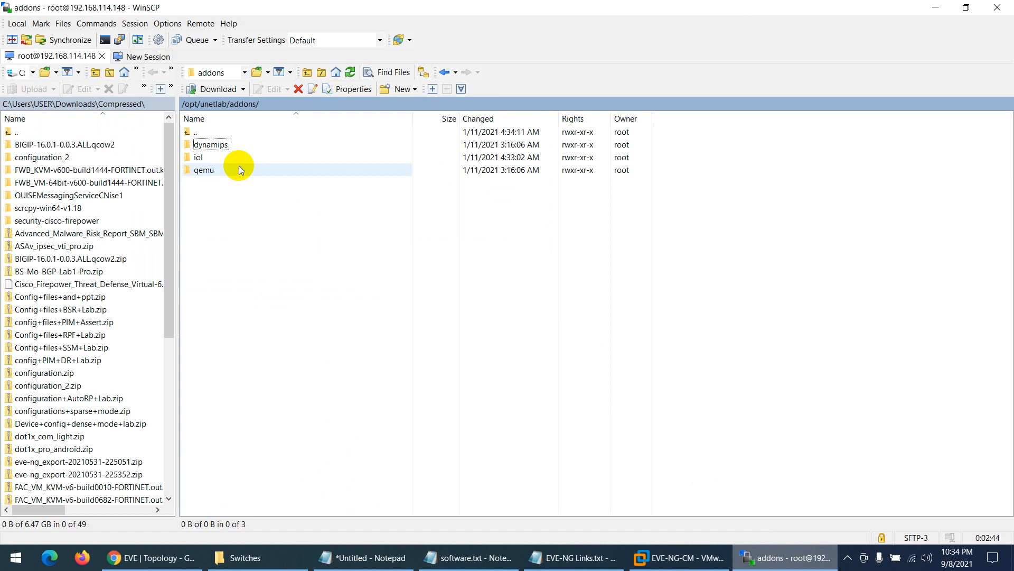
{"action": "double_click", "coordinate": [190, 158]}
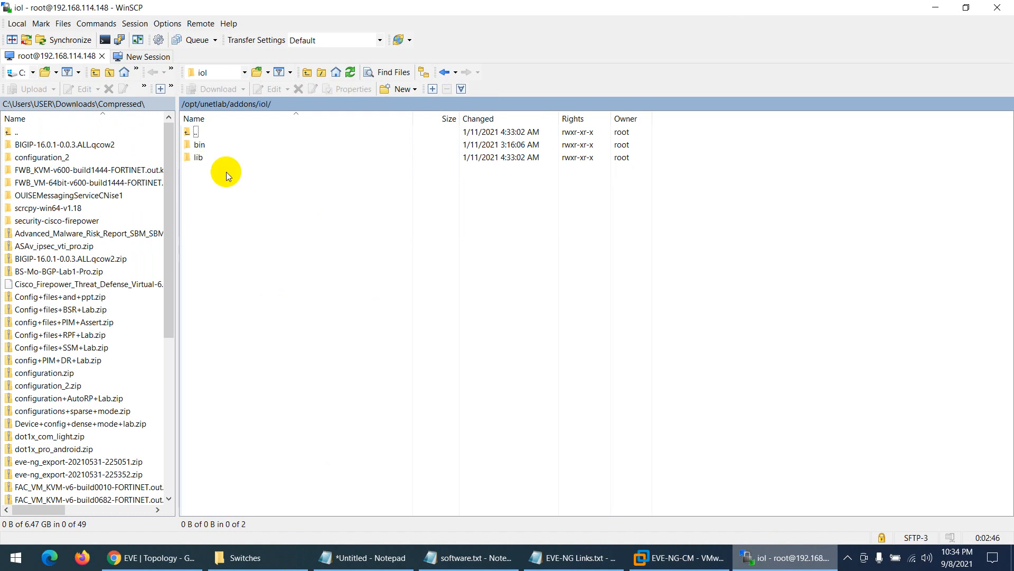
{"action": "double_click", "coordinate": [199, 144]}
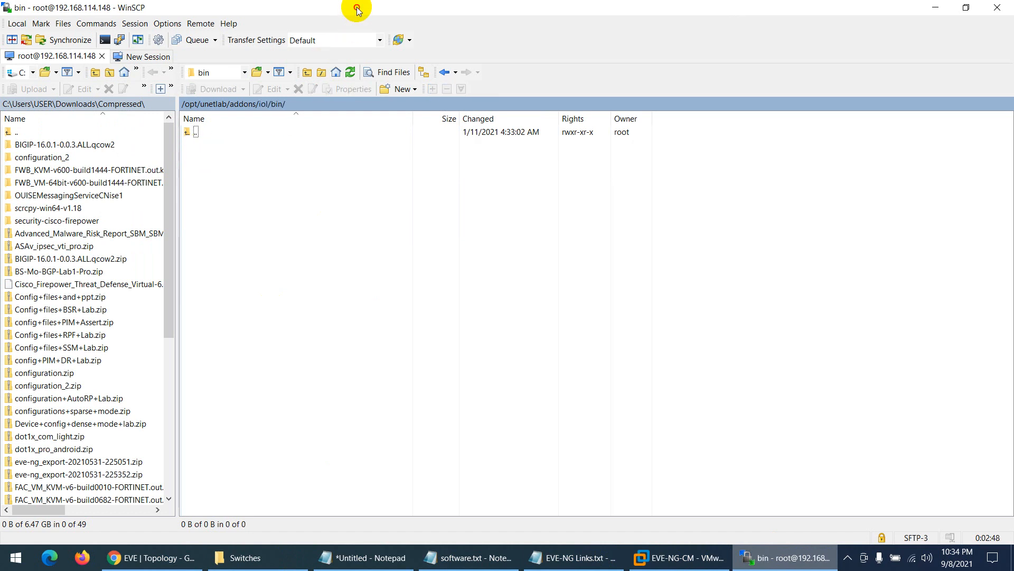
{"action": "left_click_drag", "start_coordinate": [356, 7], "coordinate": [733, 124]}
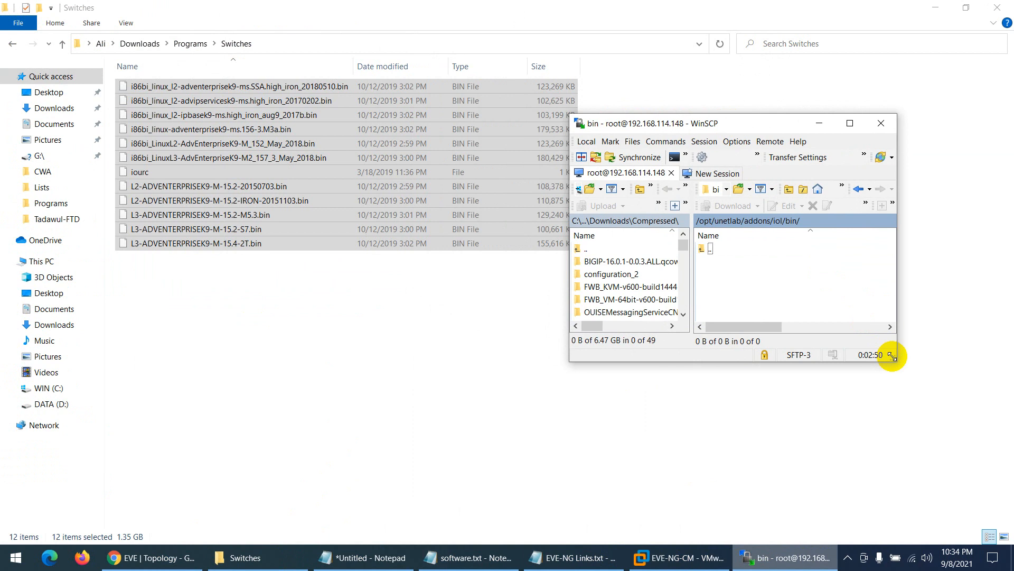
{"action": "left_click_drag", "start_coordinate": [891, 356], "coordinate": [989, 434]}
{"action": "left_click_drag", "start_coordinate": [319, 170], "coordinate": [777, 300]}
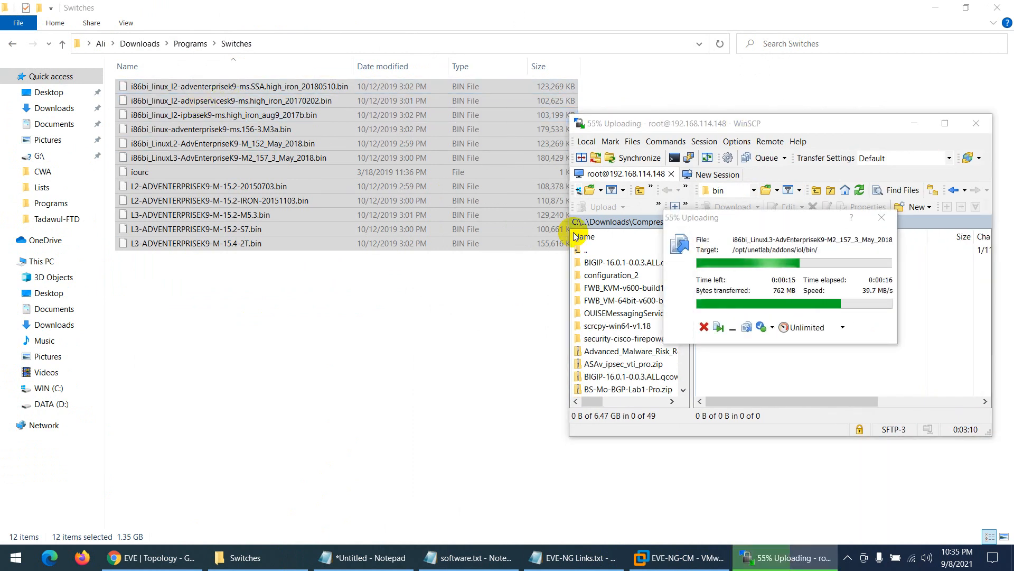
{"action": "left_click_drag", "start_coordinate": [727, 221], "coordinate": [750, 274]}
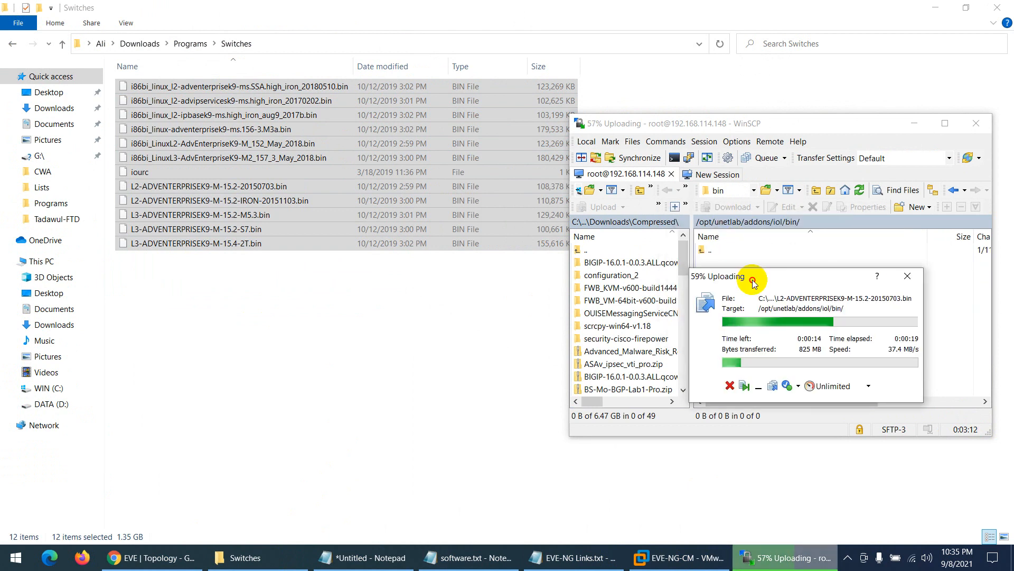
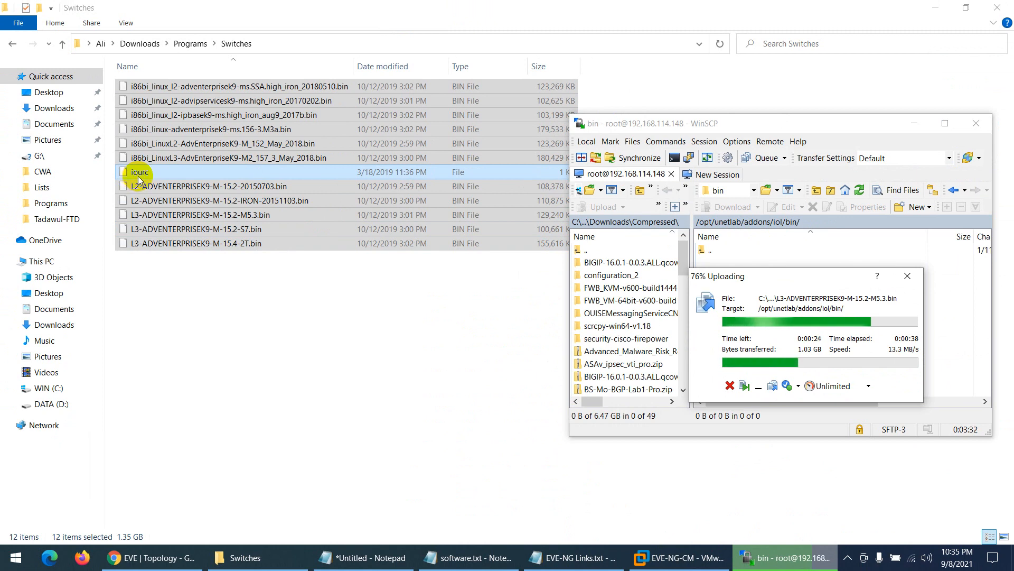
- Release input from the EVE-NG virtual machine console and minimize it
{"action": "left_click", "coordinate": [678, 557]}
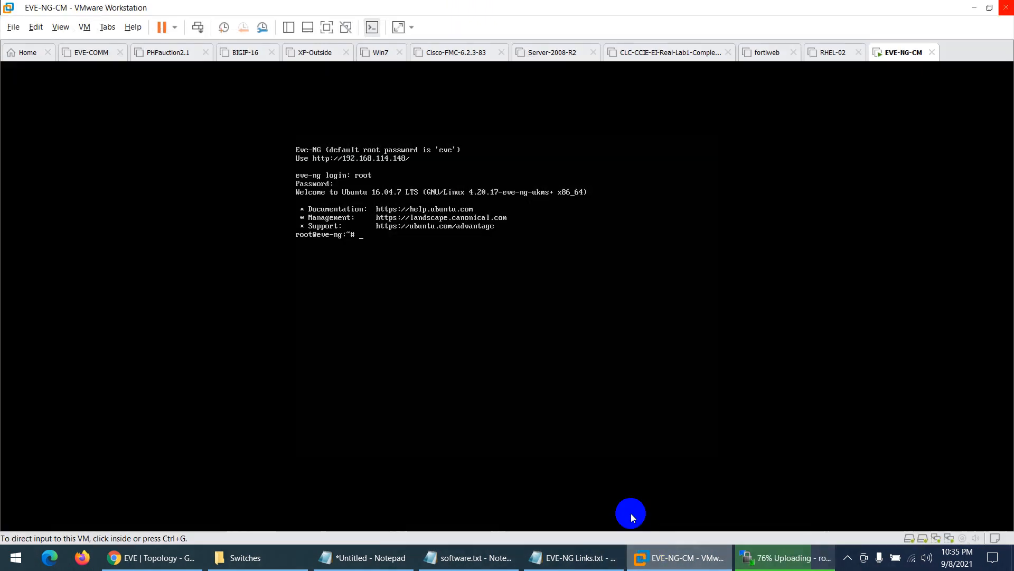
{"action": "left_click", "coordinate": [436, 325]}
{"action": "key", "text": "ctrl+alt"}
{"action": "left_click", "coordinate": [678, 557]}
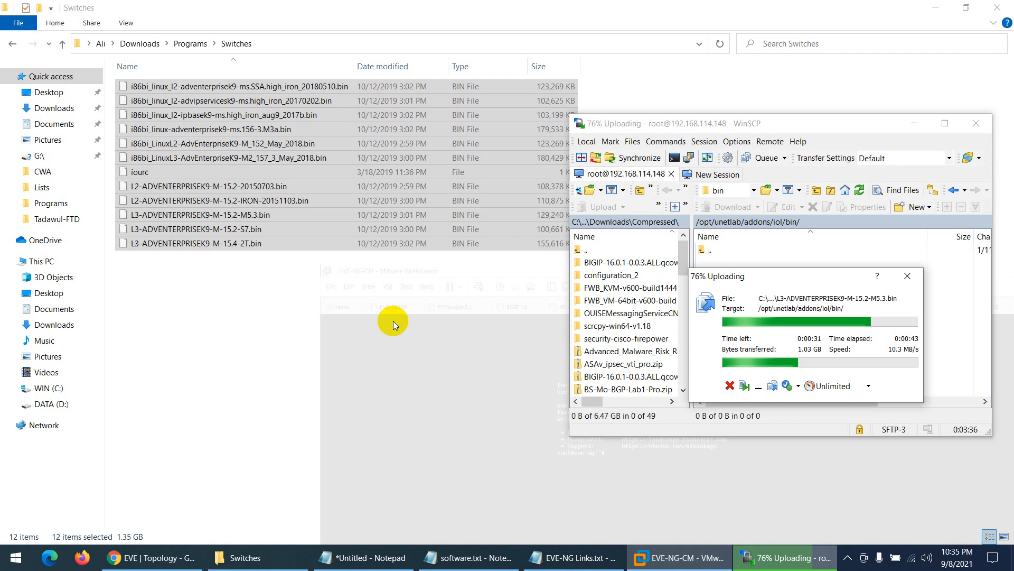
- Review the iourc licence file in a text editor, check the upload progress, and return to Programs
{"action": "left_click", "coordinate": [138, 173]}
{"action": "right_click", "coordinate": [138, 172]}
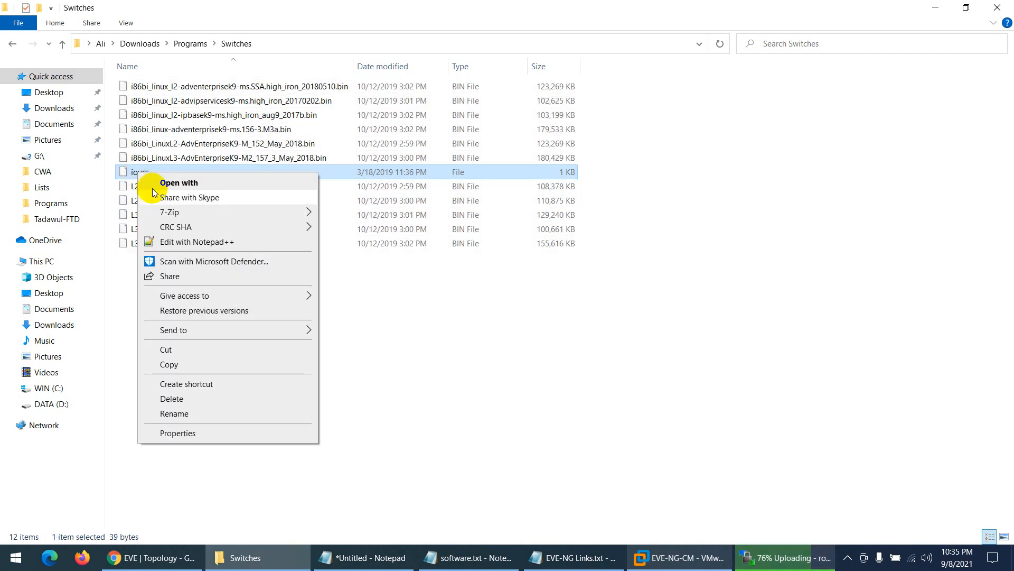
{"action": "left_click", "coordinate": [178, 241]}
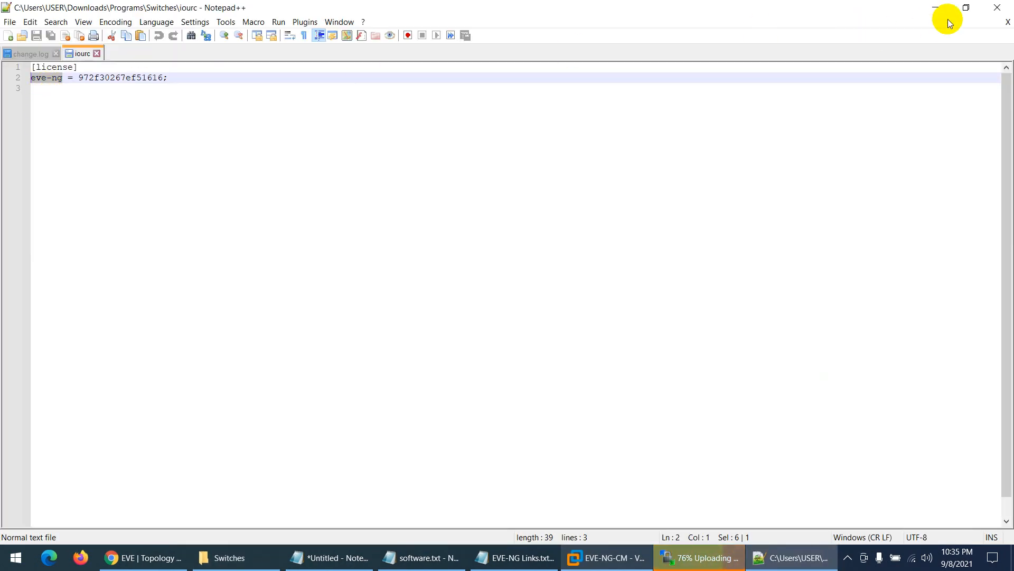
{"action": "left_click", "coordinate": [997, 7]}
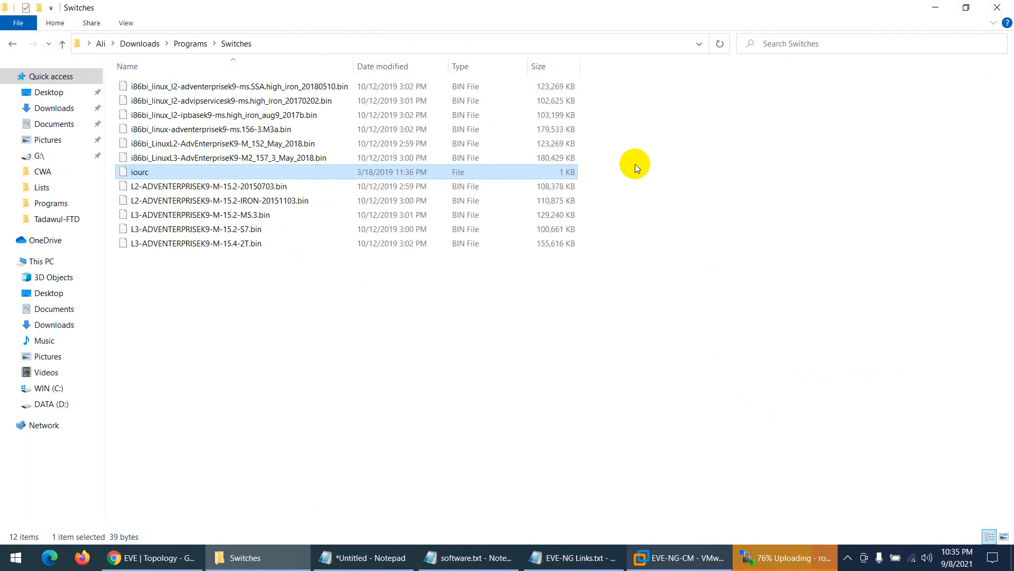
{"action": "left_click", "coordinate": [755, 558]}
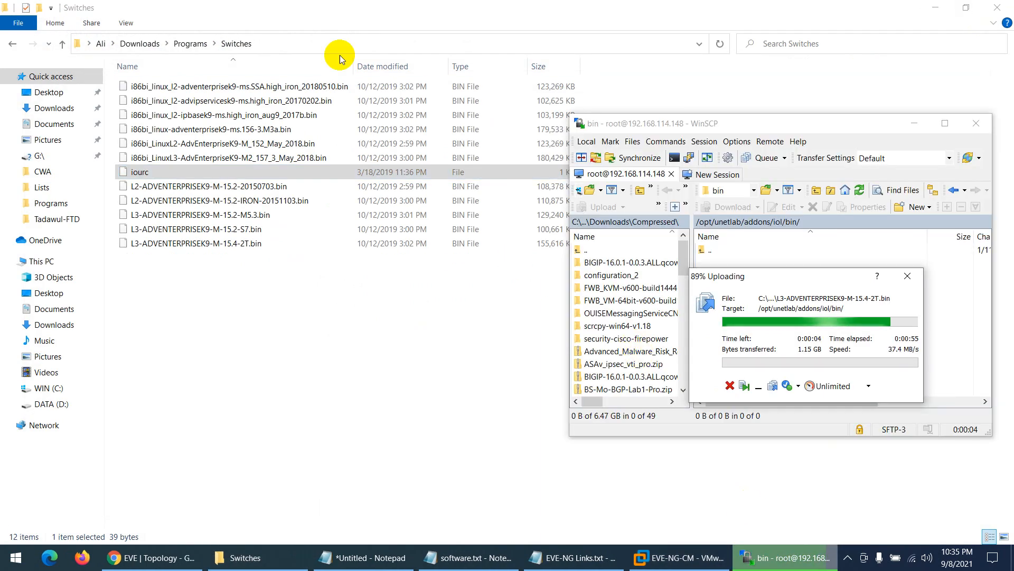
{"action": "left_click", "coordinate": [191, 45]}
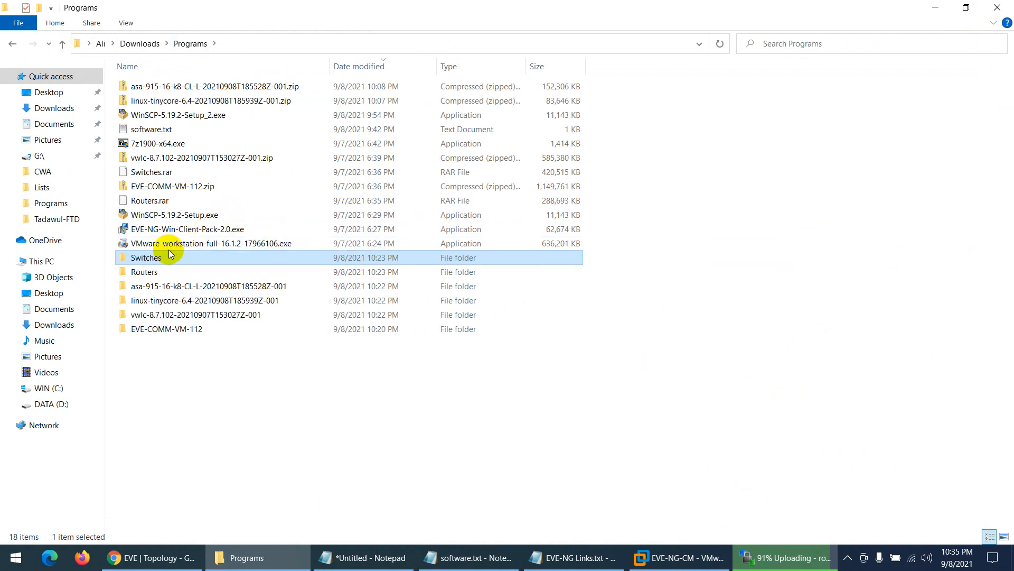
- Open the local Routers folder and navigate WinSCP's remote pane to /opt/unetlab/addons/dynamips
{"action": "double_click", "coordinate": [153, 271]}
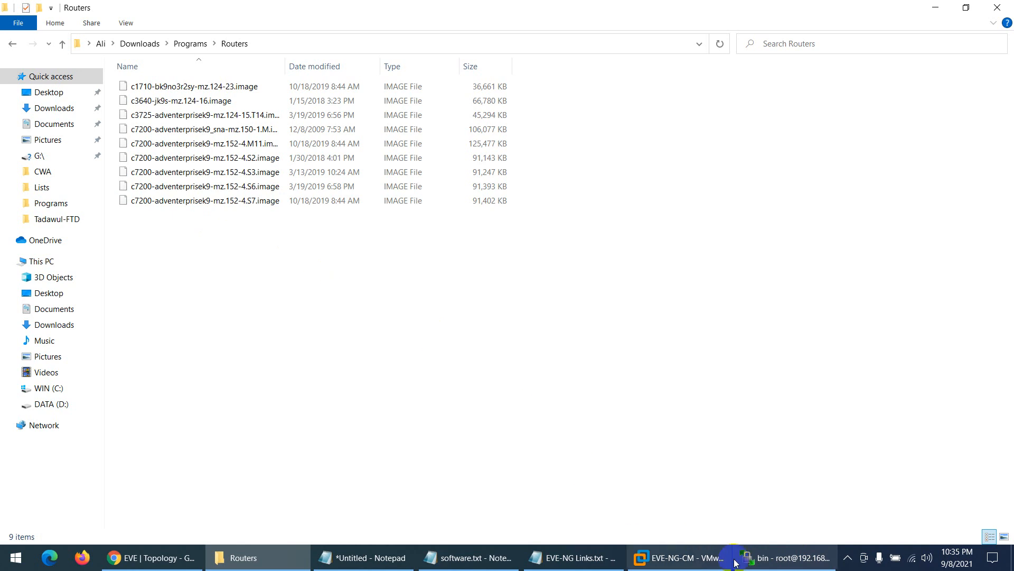
{"action": "left_click", "coordinate": [784, 557]}
{"action": "double_click", "coordinate": [769, 126]}
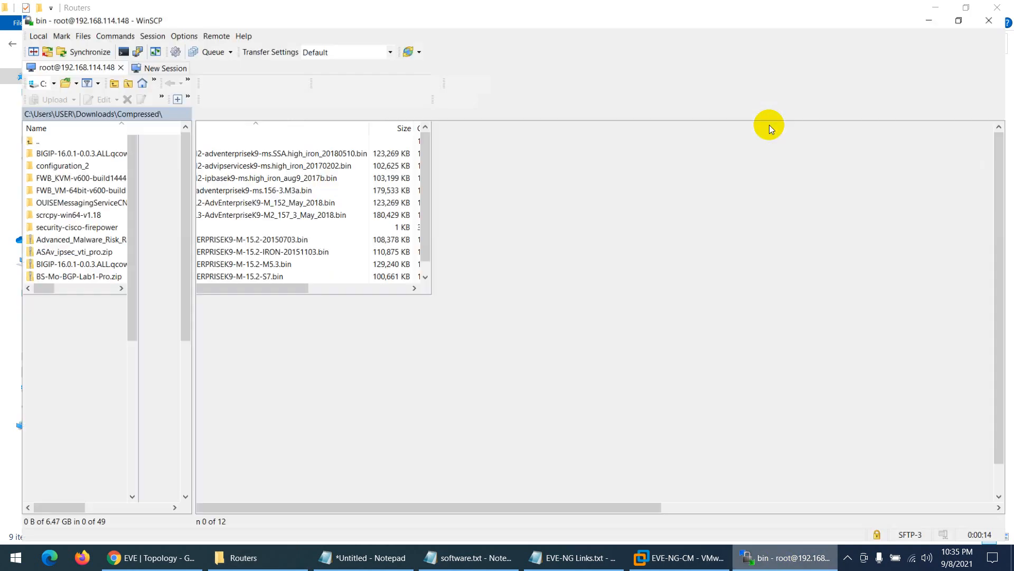
{"action": "double_click", "coordinate": [189, 133]}
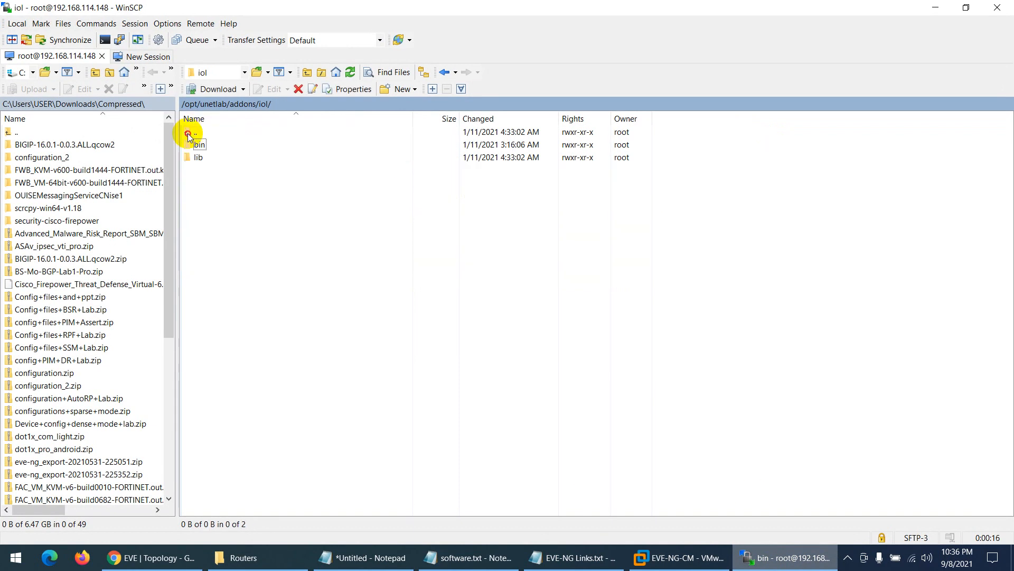
{"action": "double_click", "coordinate": [187, 133]}
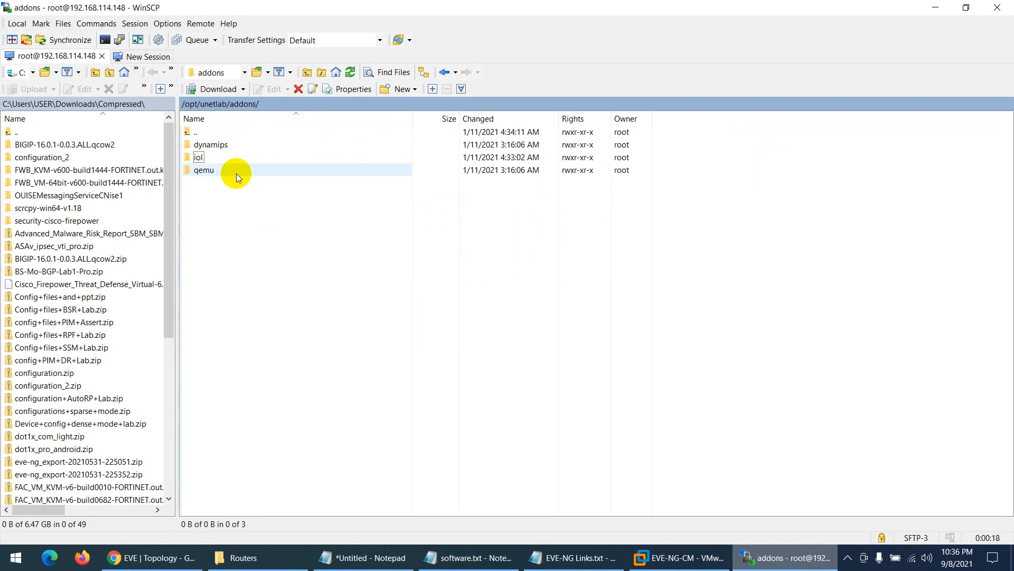
{"action": "double_click", "coordinate": [212, 146]}
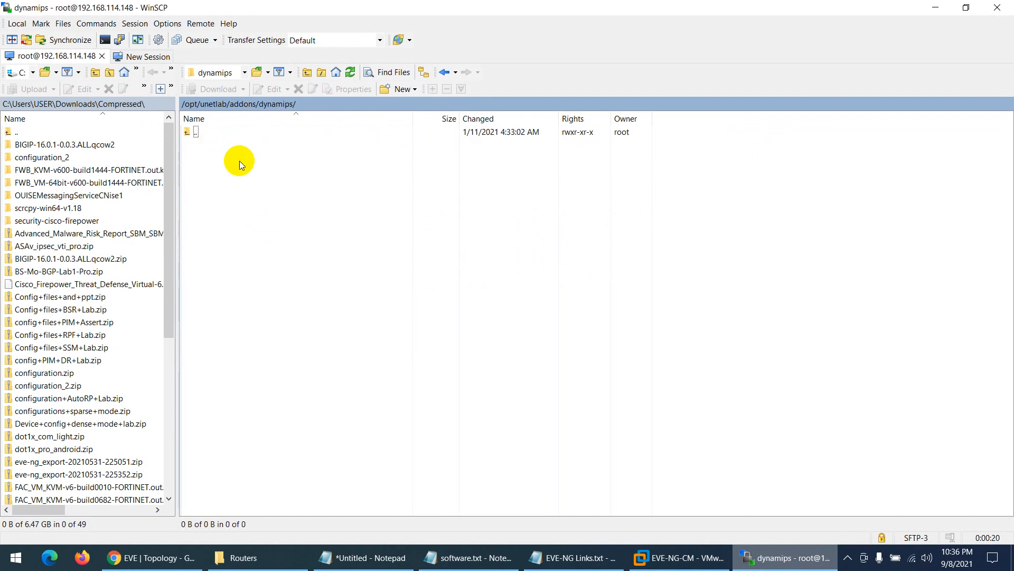
{"action": "left_click_drag", "start_coordinate": [276, 11], "coordinate": [579, 65]}
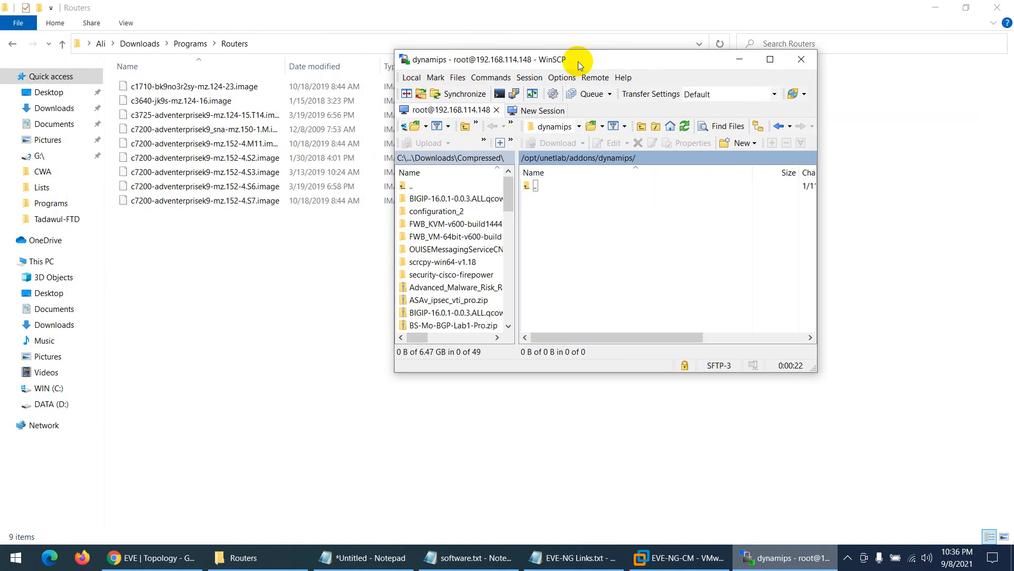
- Delete the c1710 image and upload the eight remaining router images into dynamips
{"action": "left_click", "coordinate": [200, 87]}
{"action": "key", "text": "Delete"}
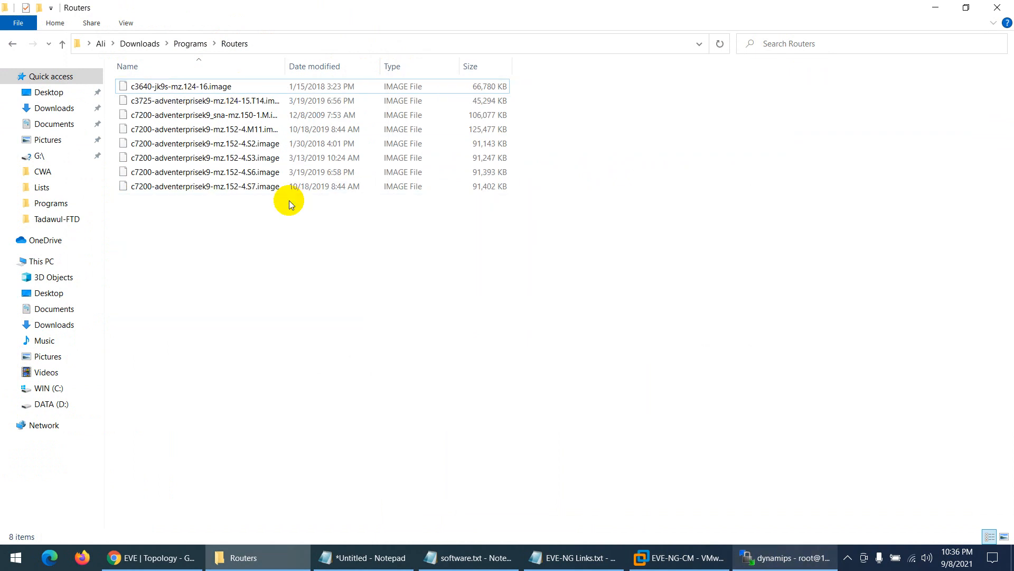
{"action": "left_click_drag", "start_coordinate": [262, 231], "coordinate": [103, 65]}
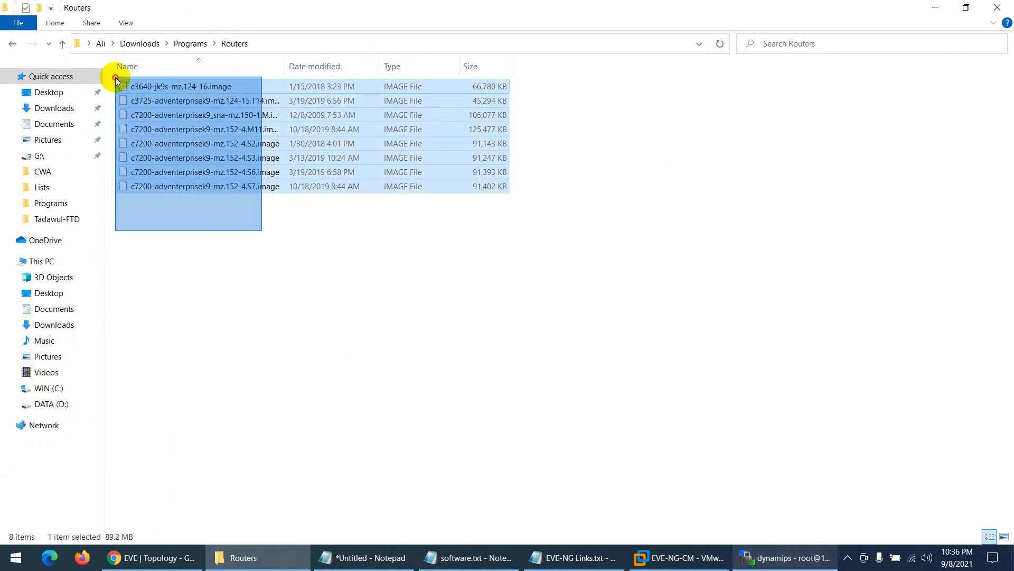
{"action": "left_click", "coordinate": [767, 568]}
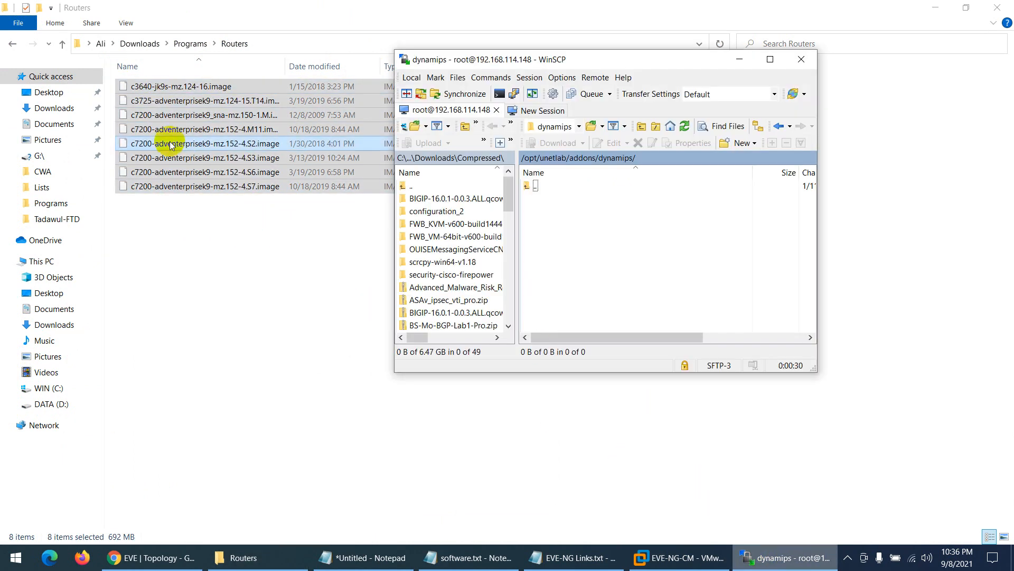
{"action": "left_click_drag", "start_coordinate": [150, 87], "coordinate": [591, 229]}
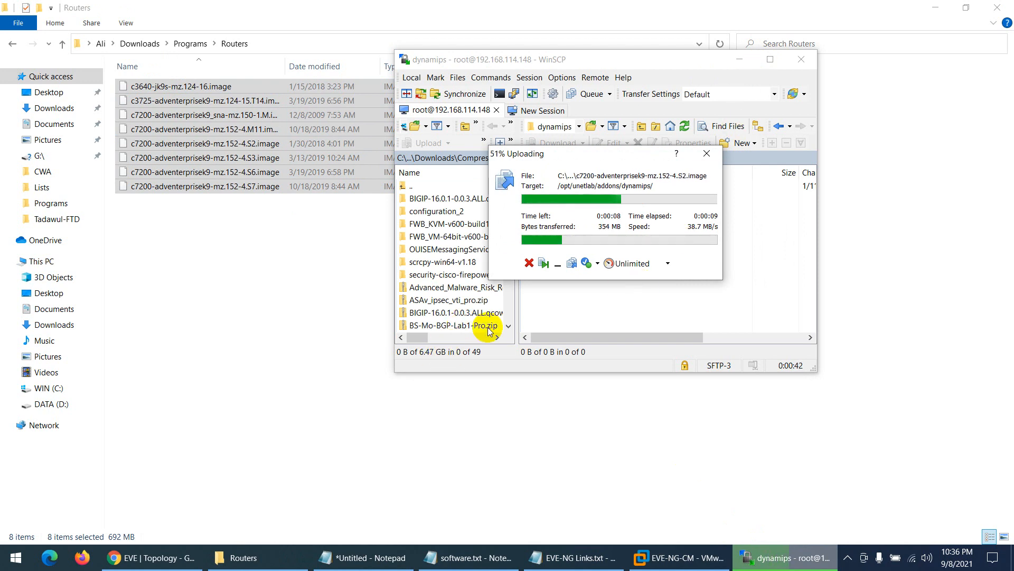
- Launch PuTTY from the Windows search
{"action": "left_click", "coordinate": [16, 558]}
{"action": "type", "text": "put"}
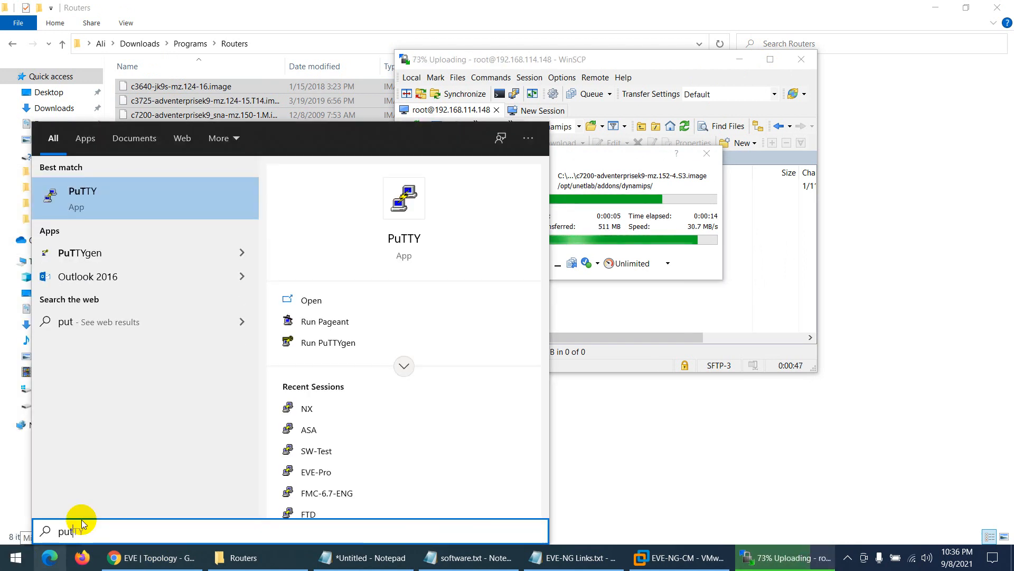
{"action": "key", "text": "Return"}
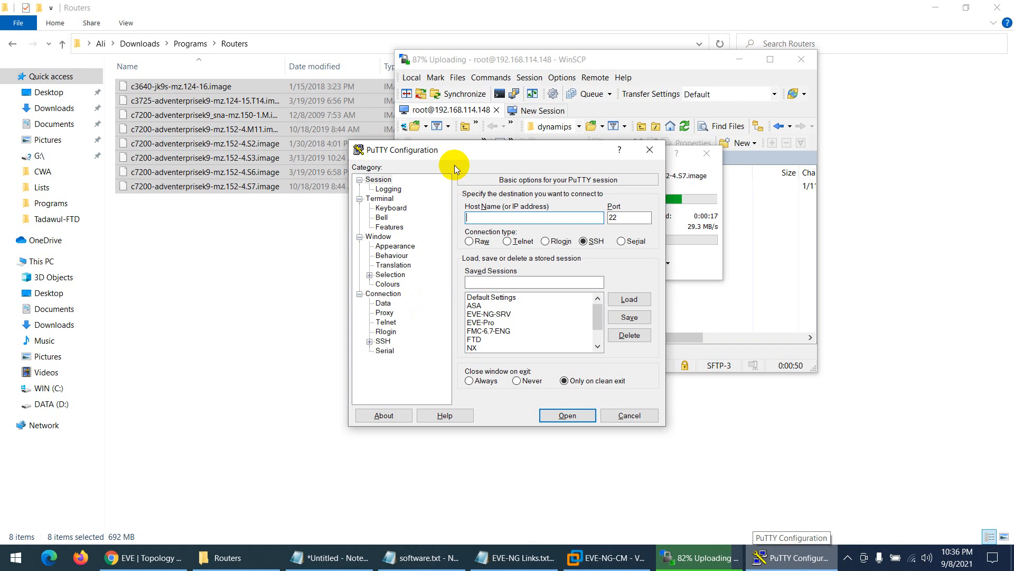
{"action": "left_click_drag", "start_coordinate": [439, 158], "coordinate": [382, 231]}
- Copy the server IP 192.168.114.148 from the EVE URL into PuTTY's host name field
{"action": "key", "text": "alt+Tab"}
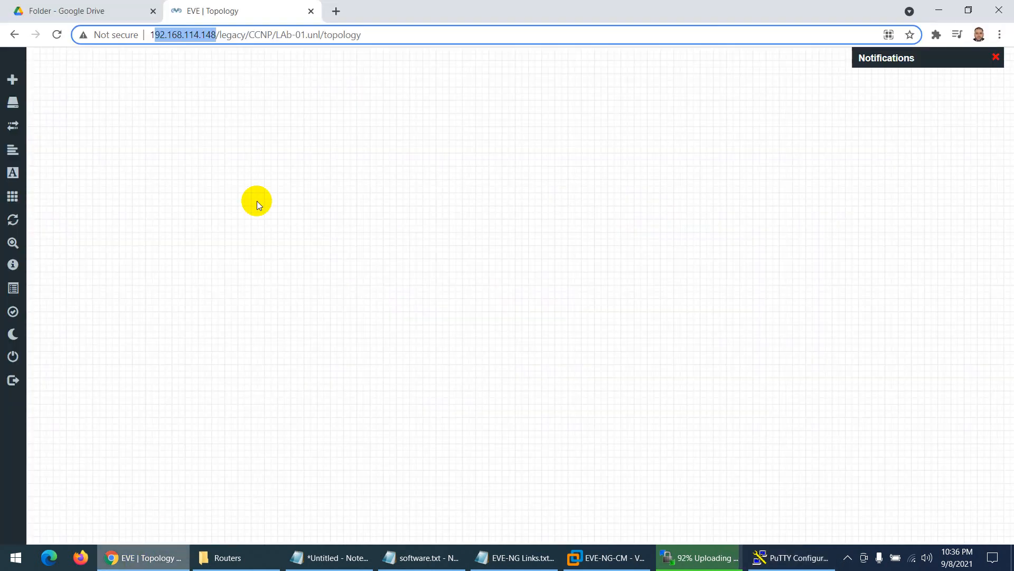
{"action": "left_click", "coordinate": [172, 35]}
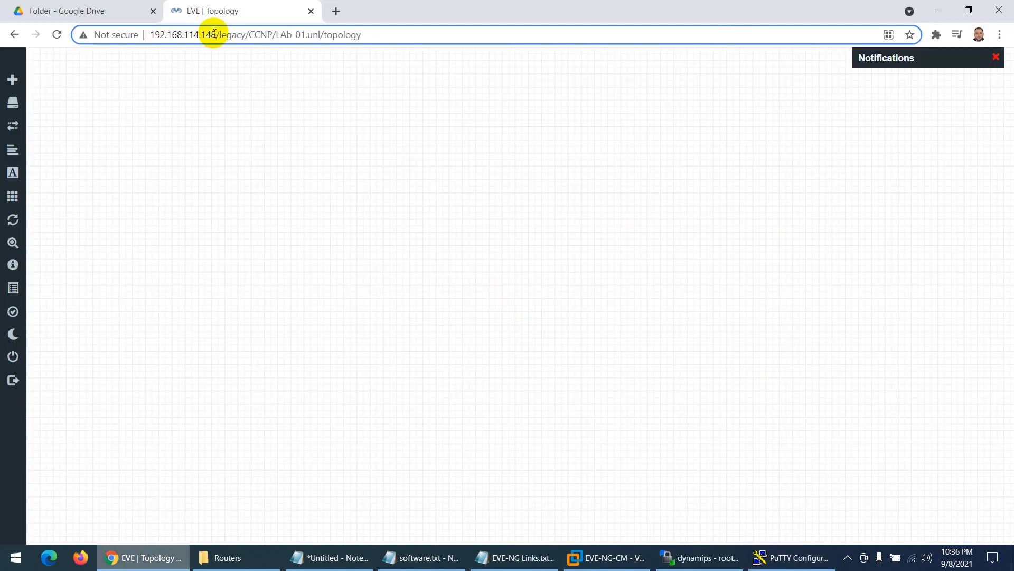
{"action": "left_click_drag", "start_coordinate": [215, 35], "coordinate": [150, 35]}
{"action": "right_click", "coordinate": [164, 38]}
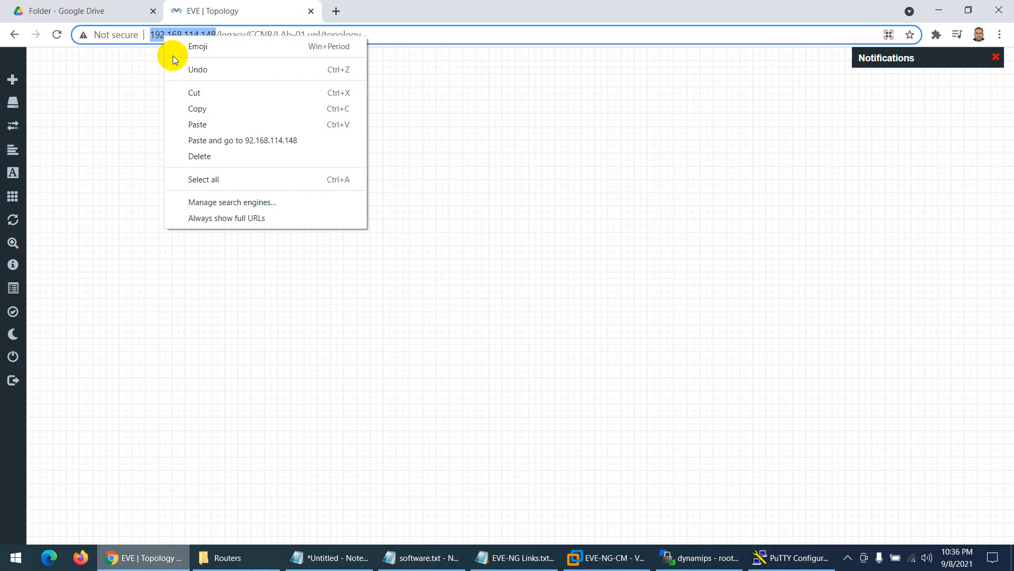
{"action": "left_click", "coordinate": [192, 91]}
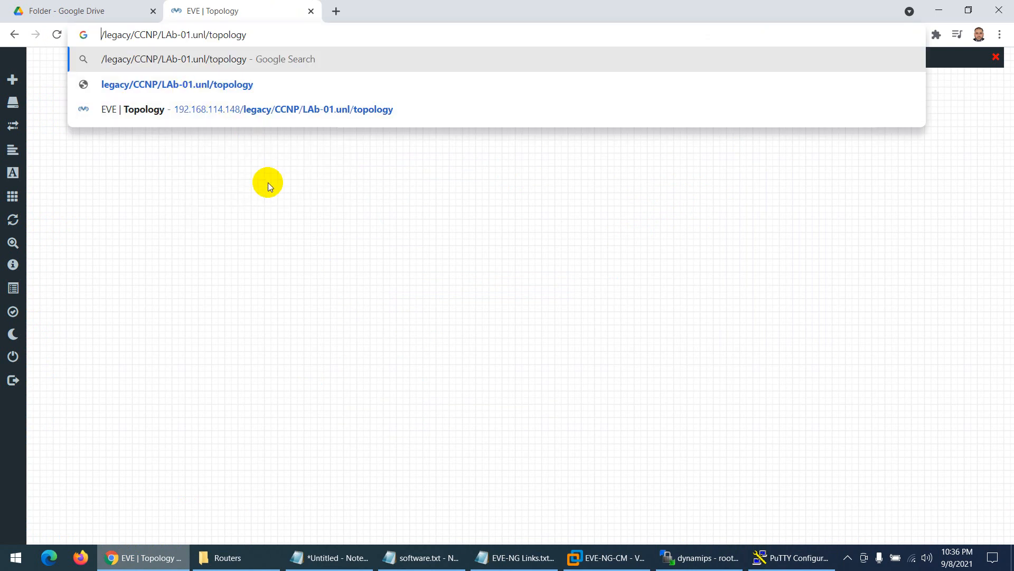
{"action": "key", "text": "ctrl+z"}
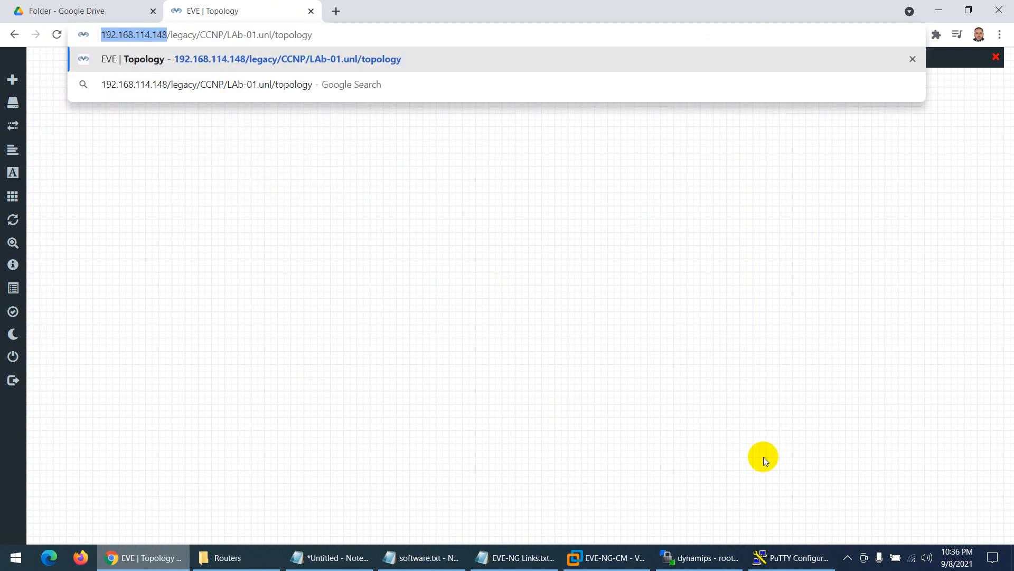
{"action": "left_click", "coordinate": [791, 557]}
{"action": "key", "text": "ctrl+v"}
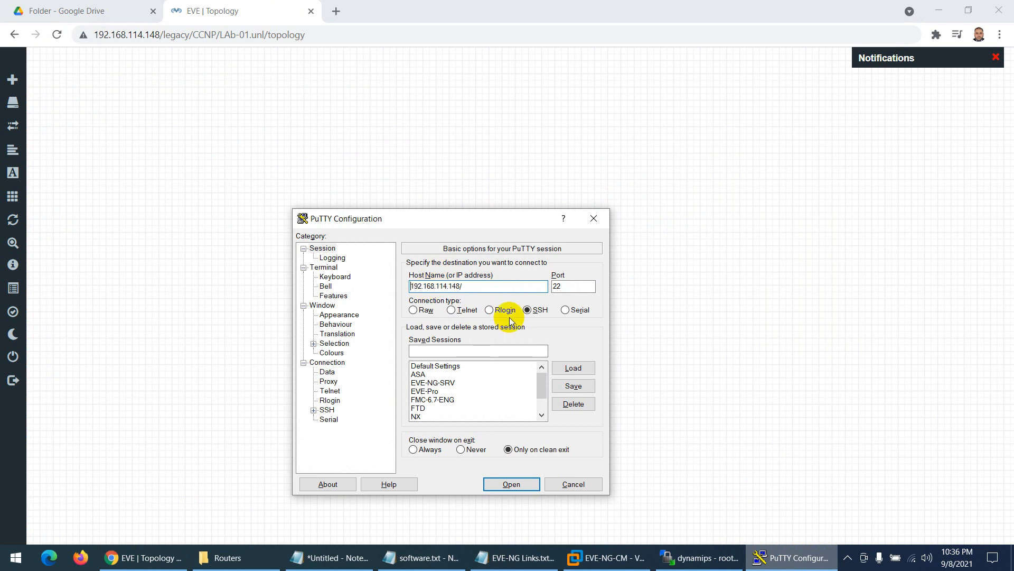
{"action": "key", "text": "BackSpace"}
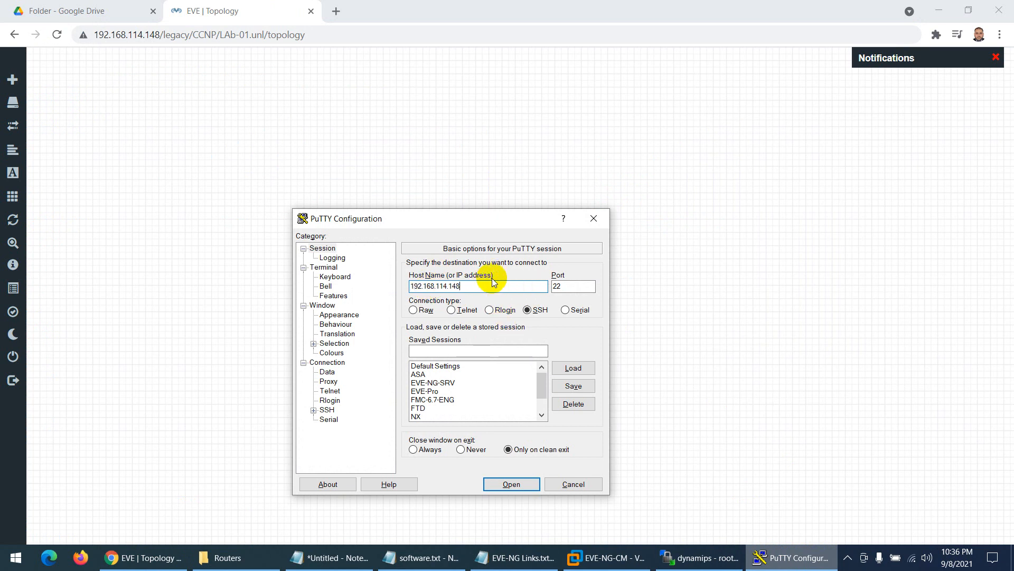
- Save the PuTTY session as EVE-NG-TEST, connect, then cancel at the host-key warning
{"action": "left_click_drag", "start_coordinate": [488, 222], "coordinate": [536, 133]}
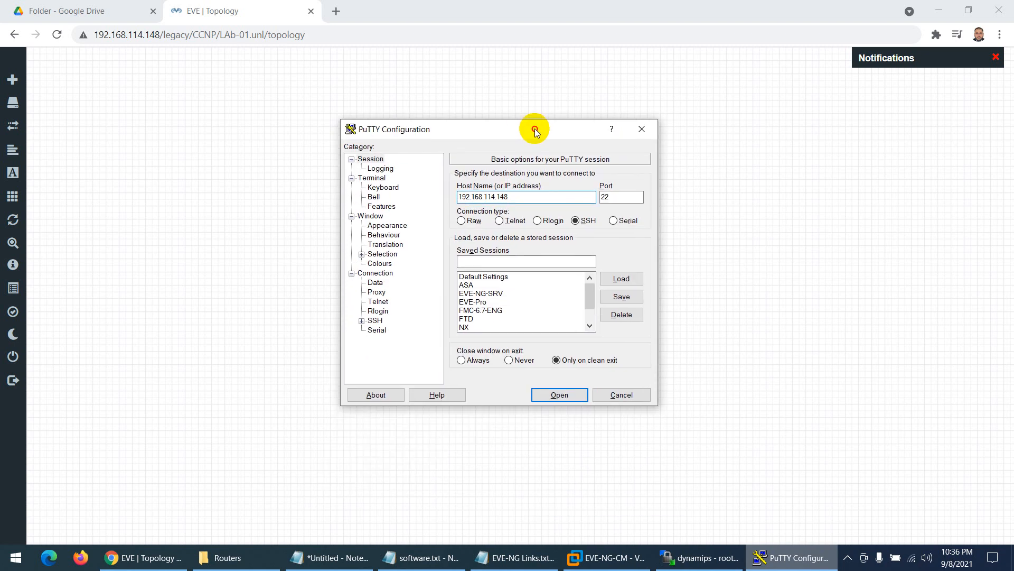
{"action": "left_click", "coordinate": [505, 261]}
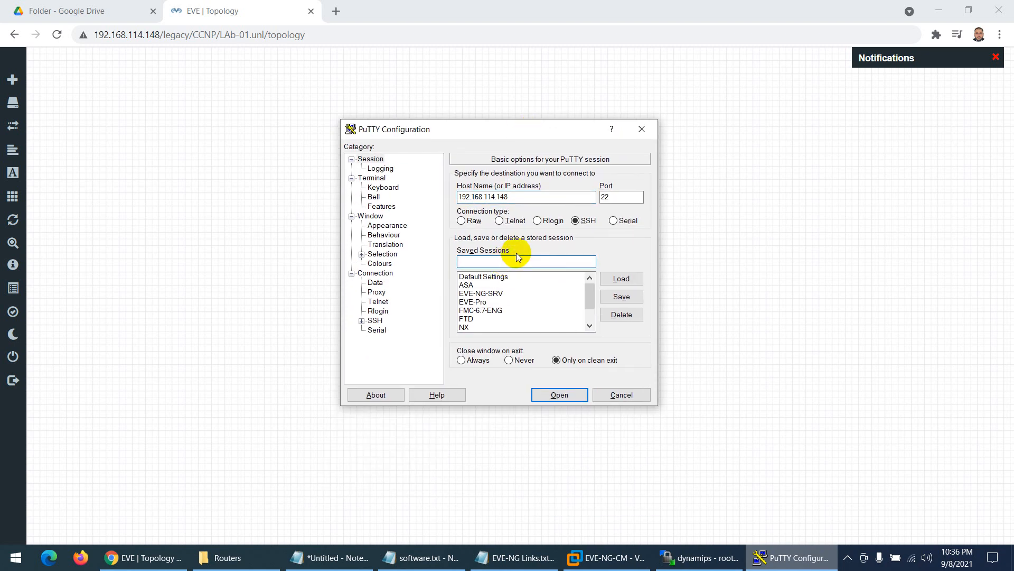
{"action": "type", "text": "EVE-N"}
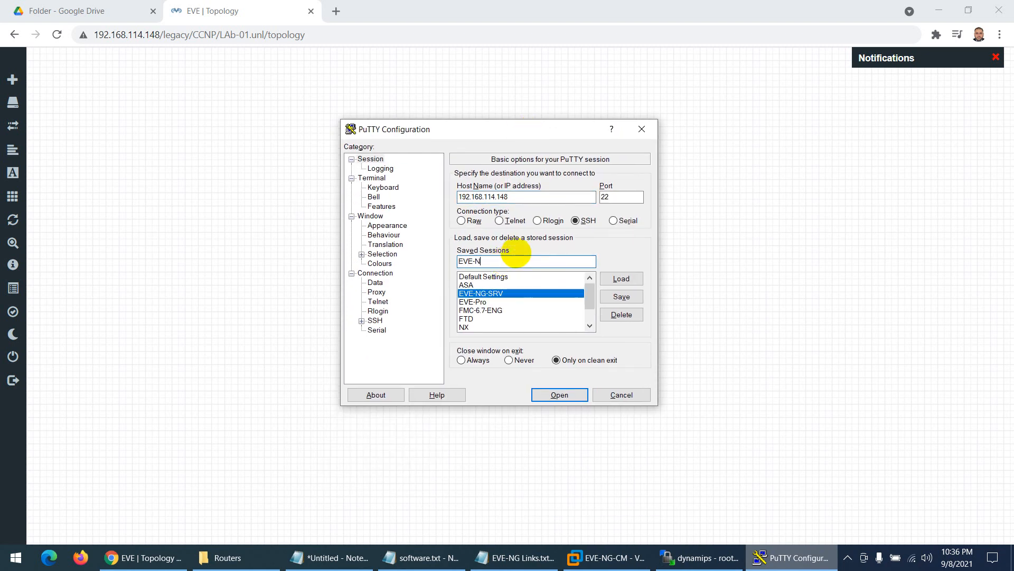
{"action": "type", "text": "G-TEST"}
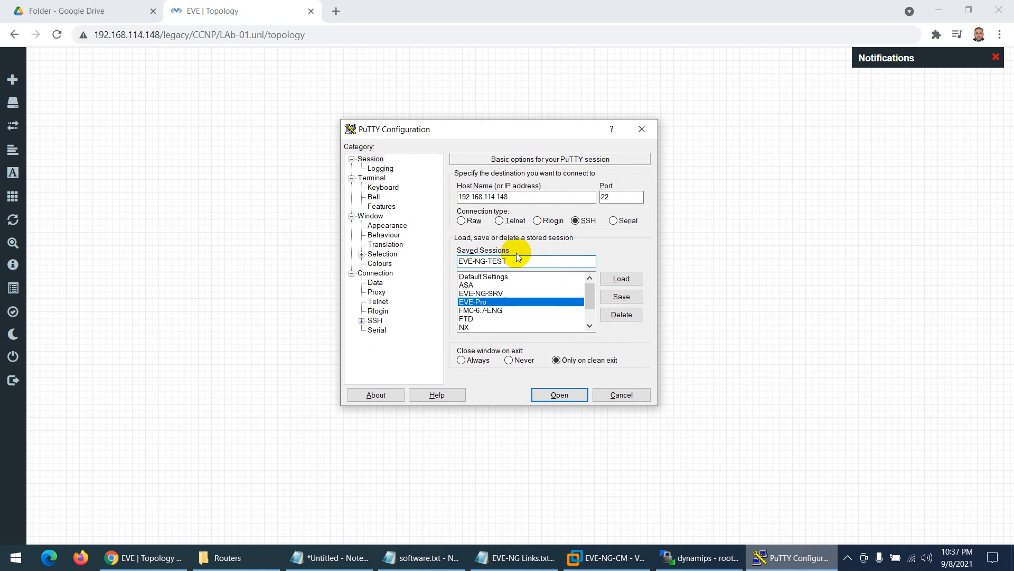
{"action": "left_click", "coordinate": [621, 297]}
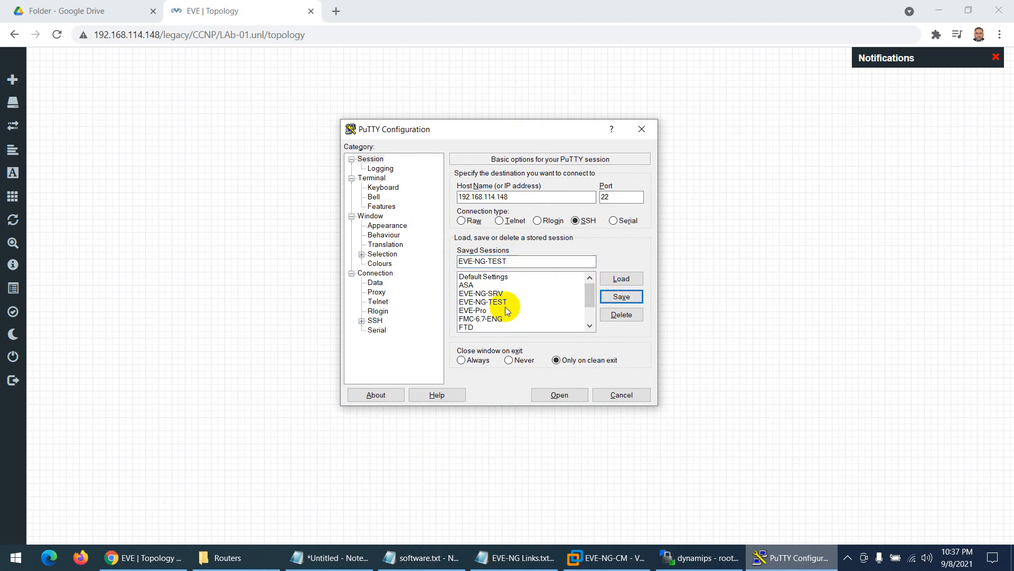
{"action": "left_click", "coordinate": [555, 393]}
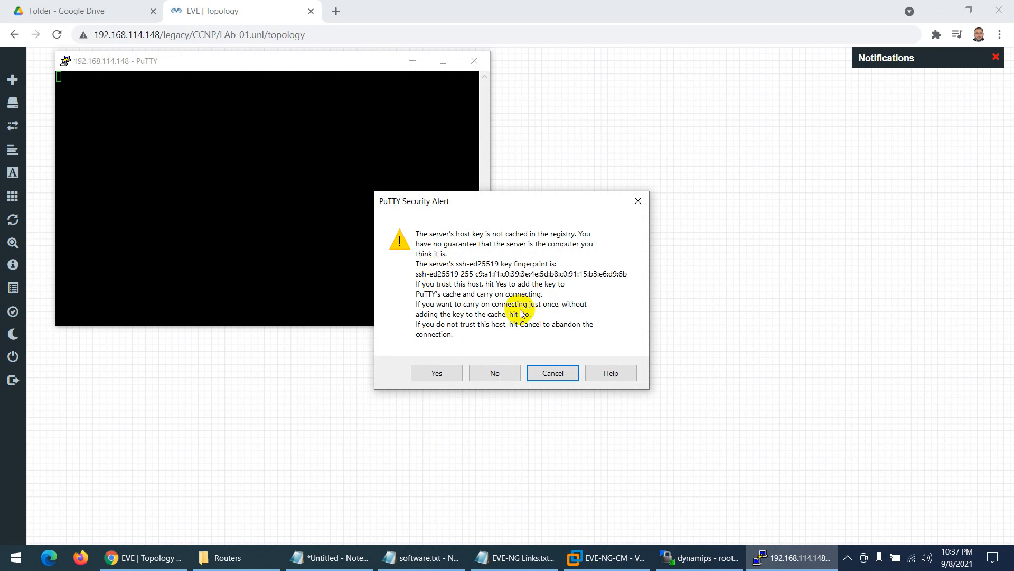
{"action": "left_click", "coordinate": [565, 376]}
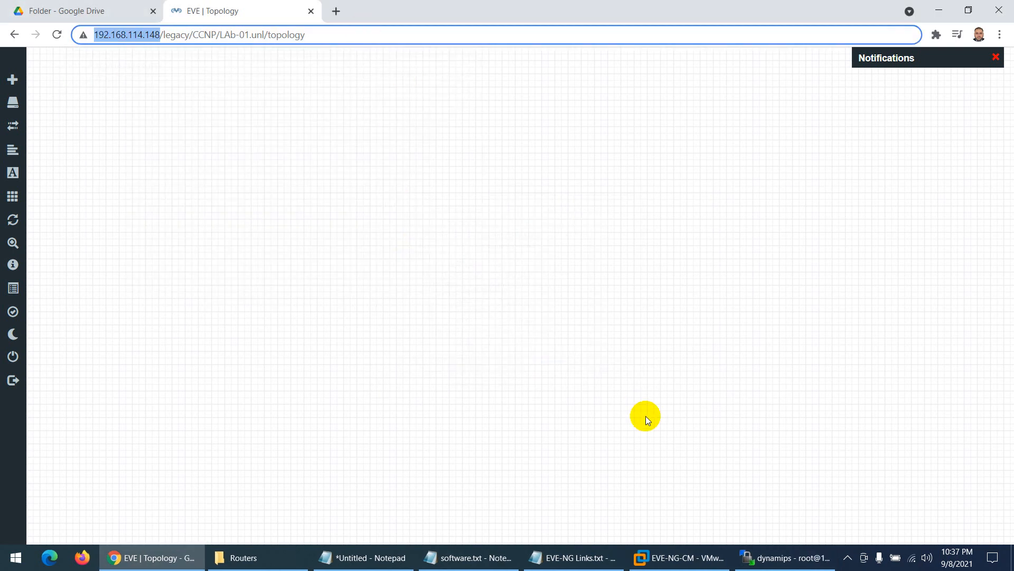
{"action": "left_click", "coordinate": [758, 549]}
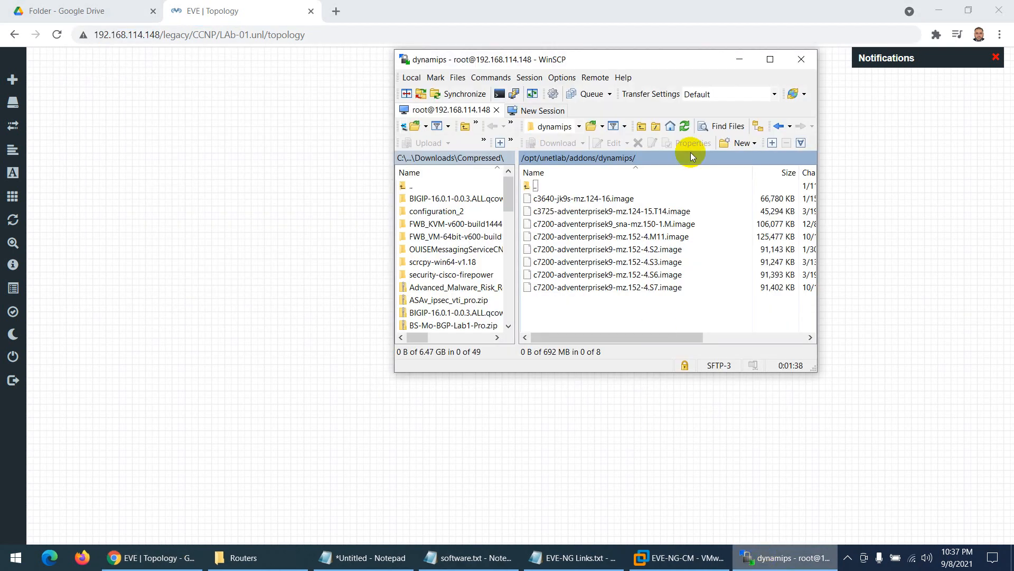
{"action": "left_click", "coordinate": [770, 59]}
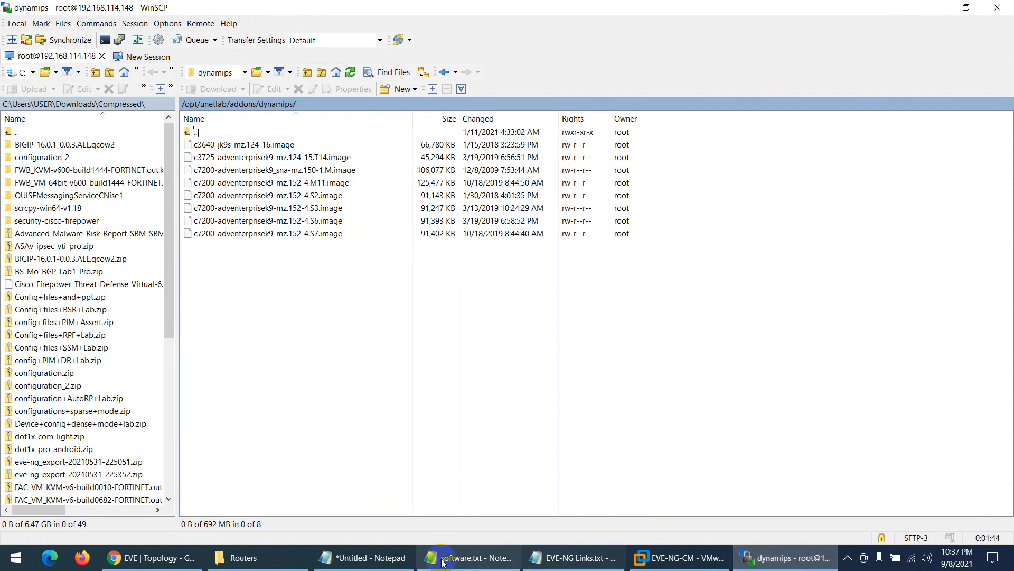
{"action": "left_click", "coordinate": [185, 558]}
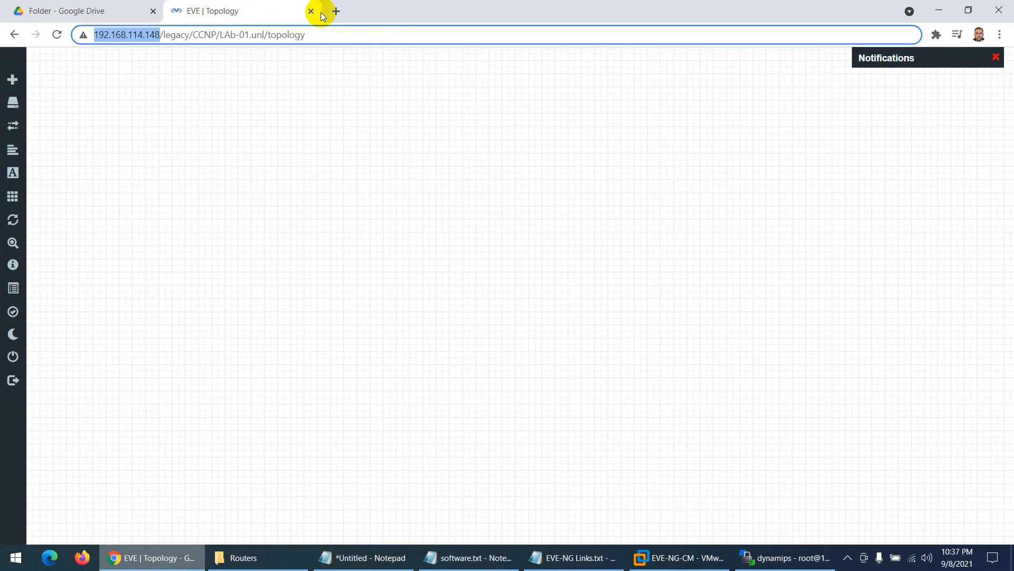
- Search Google for 'eve-ng fix permissions' and copy the unl_wrapper -a fixpermissions command
{"action": "left_click", "coordinate": [338, 13]}
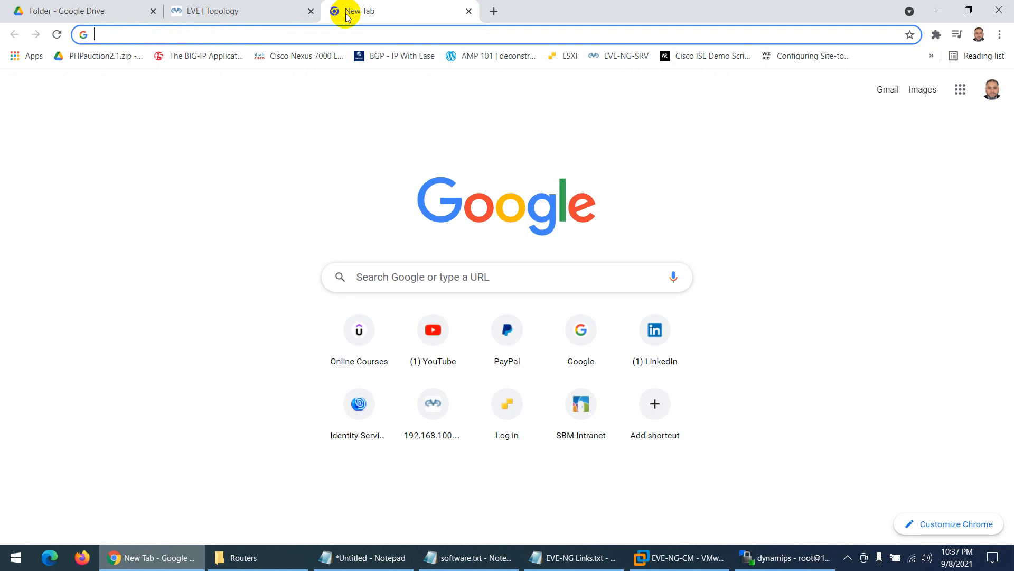
{"action": "type", "text": "eve ng"}
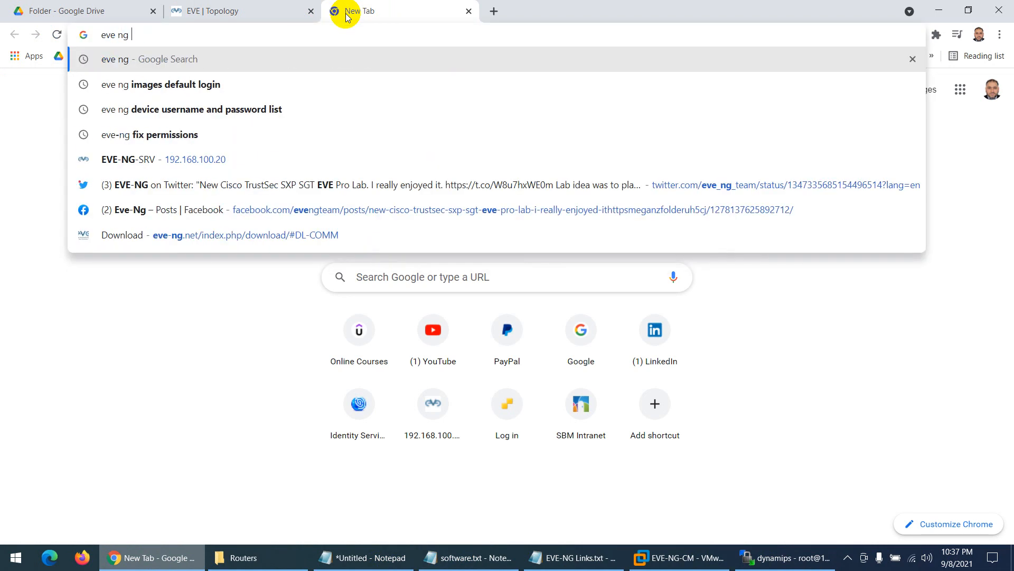
{"action": "key", "text": "Down"}
{"action": "key", "text": "Down"}
{"action": "key", "text": "Down"}
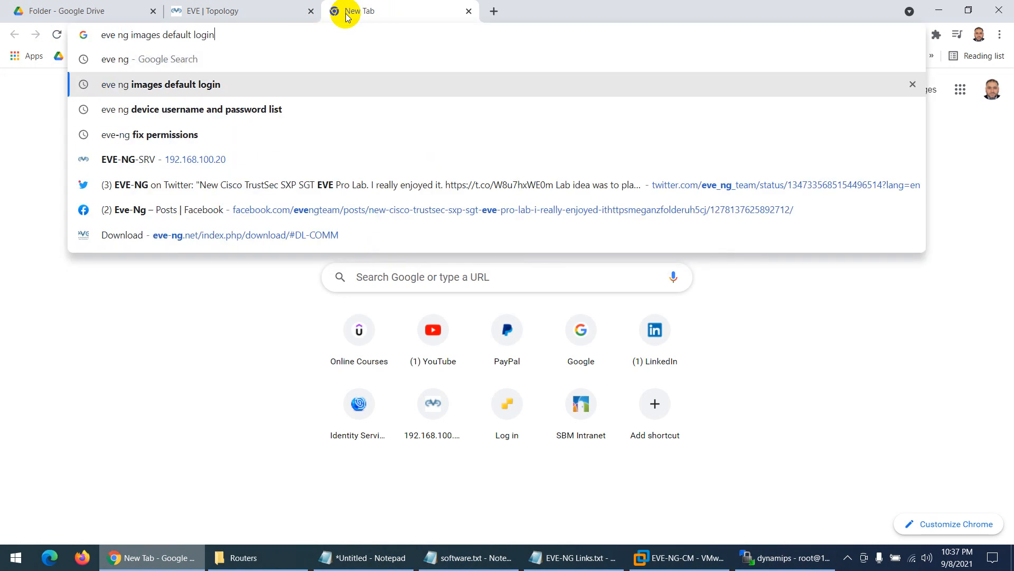
{"action": "key", "text": "Return"}
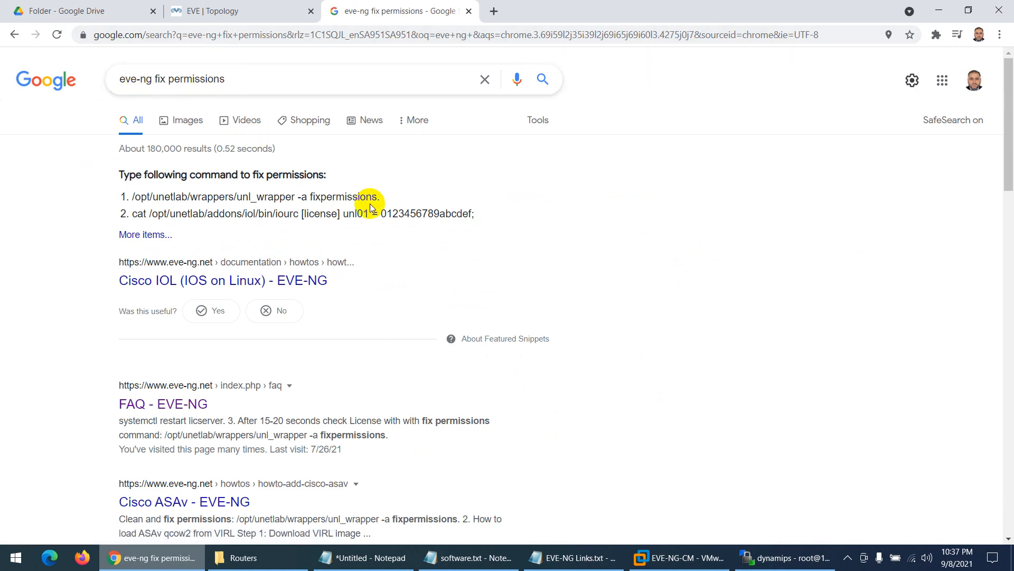
{"action": "left_click_drag", "start_coordinate": [378, 198], "coordinate": [132, 195]}
{"action": "right_click", "coordinate": [133, 195]}
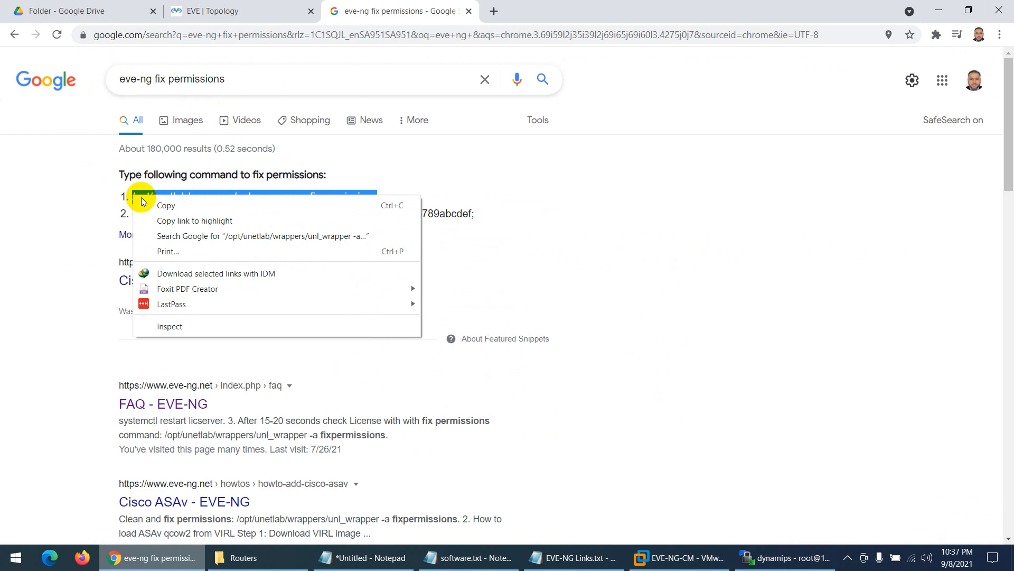
{"action": "left_click", "coordinate": [158, 204]}
{"action": "left_click", "coordinate": [658, 548]}
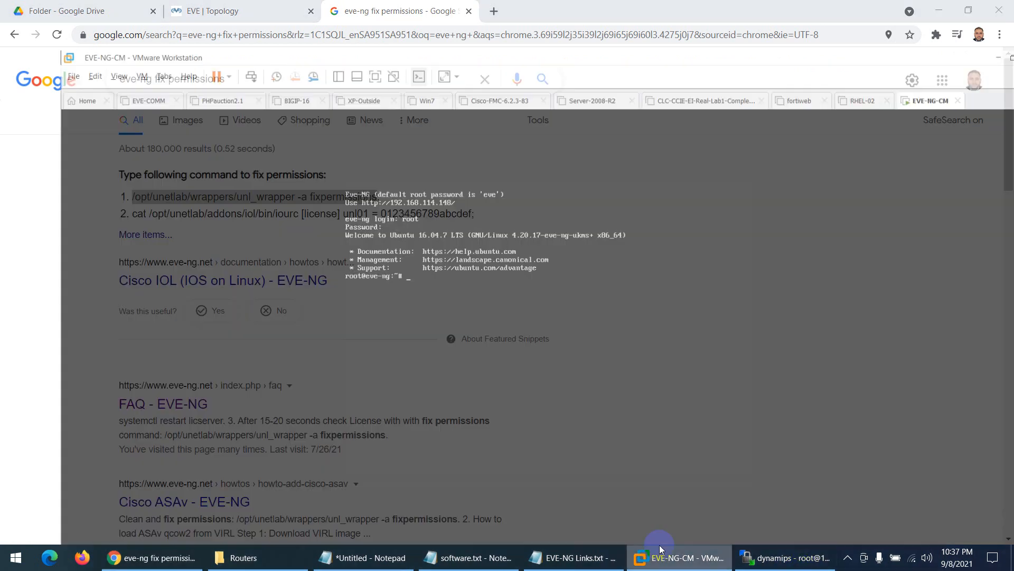
- Paste /opt/unetlab/wrappers/unl_wrapper -a fixpermissions into the EVE-NG VM console and run it
{"action": "left_click", "coordinate": [36, 27]}
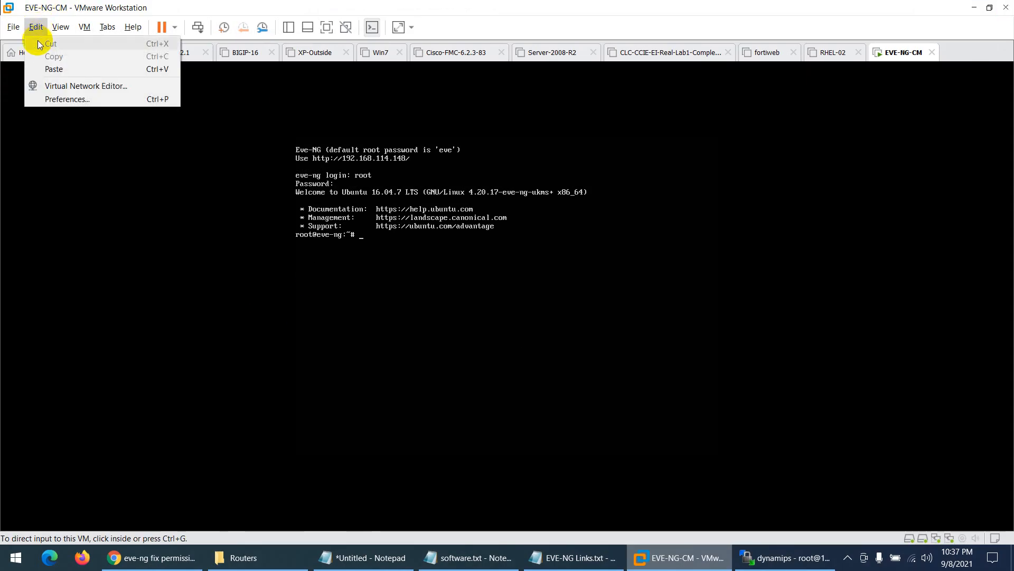
{"action": "left_click", "coordinate": [45, 68]}
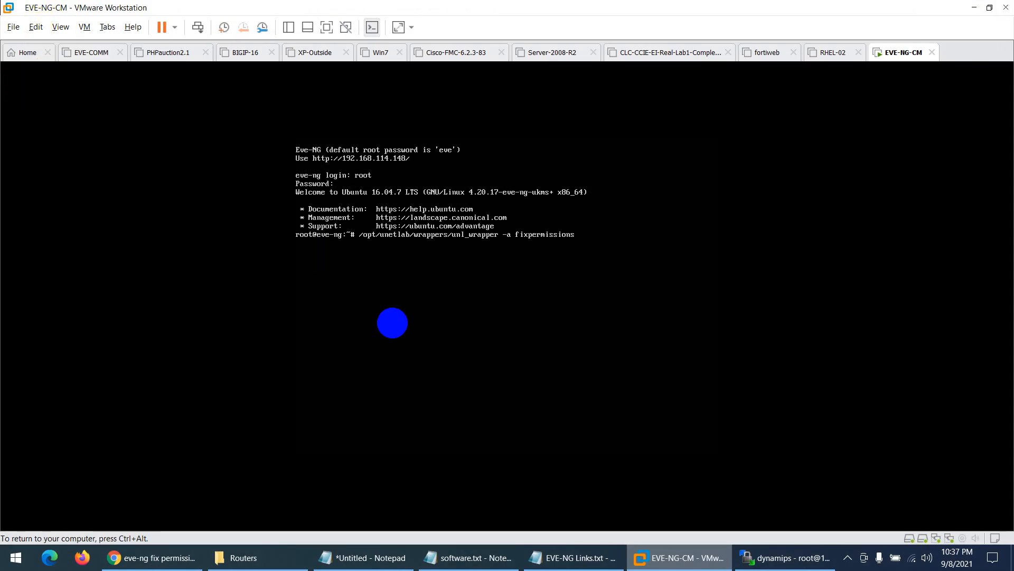
{"action": "left_click", "coordinate": [36, 30]}
{"action": "left_click", "coordinate": [37, 30]}
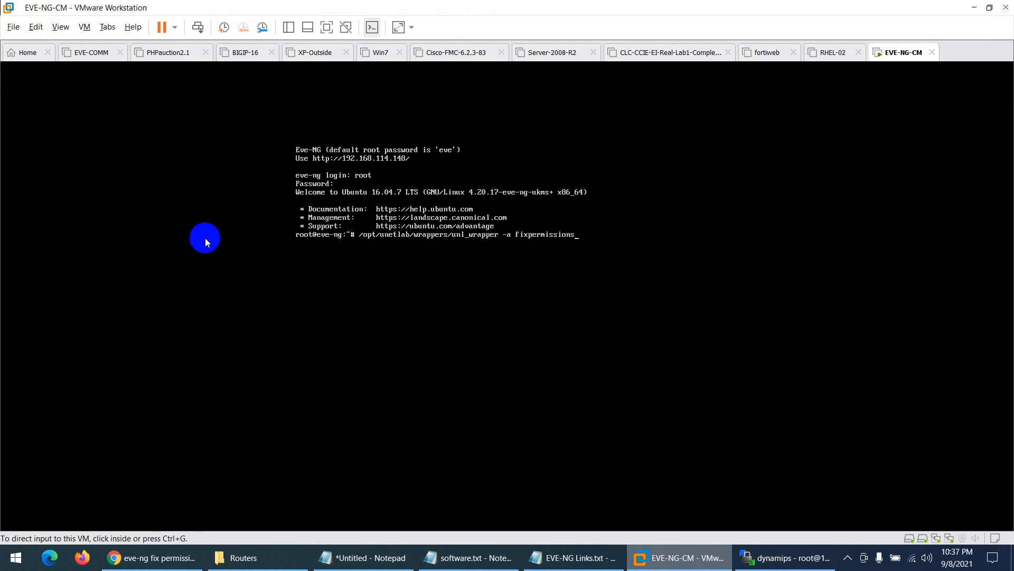
{"action": "left_click", "coordinate": [320, 304]}
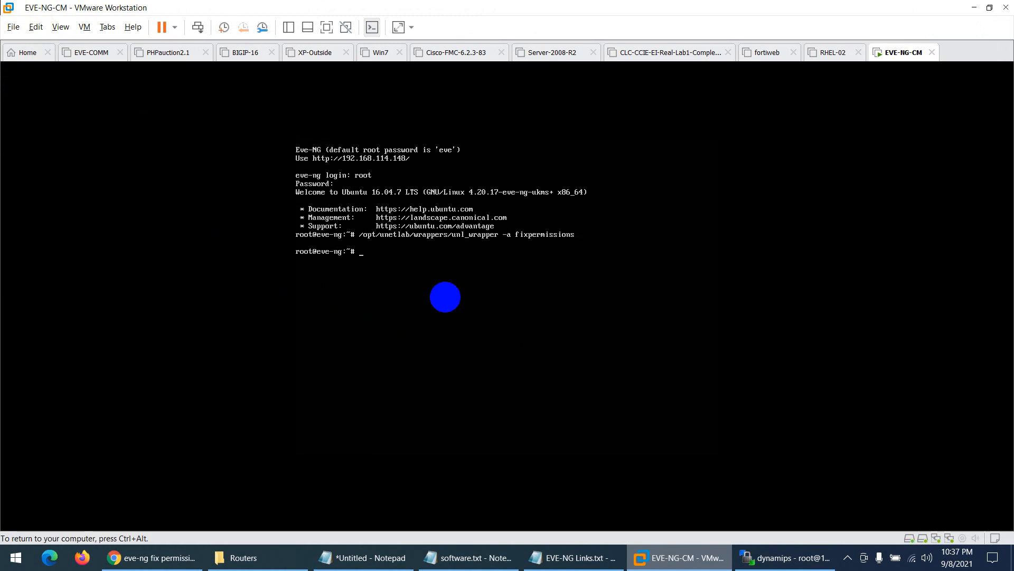
{"action": "key", "text": "ctrl+alt"}
- Return to the EVE topology and start a Cisco IOL node form, then discard it
{"action": "left_click", "coordinate": [153, 557]}
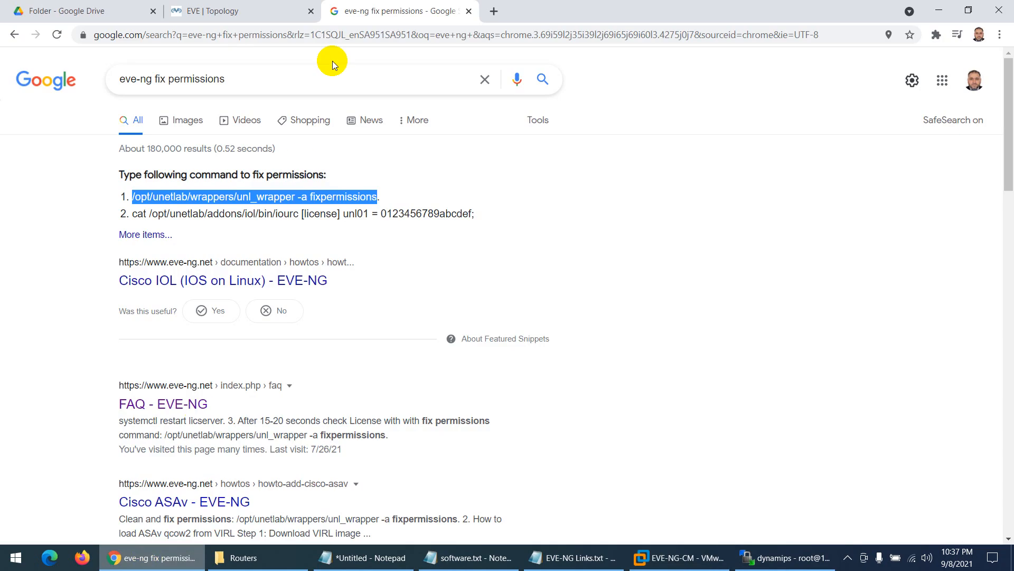
{"action": "left_click", "coordinate": [222, 7]}
{"action": "right_click", "coordinate": [352, 154]}
{"action": "left_click", "coordinate": [383, 176]}
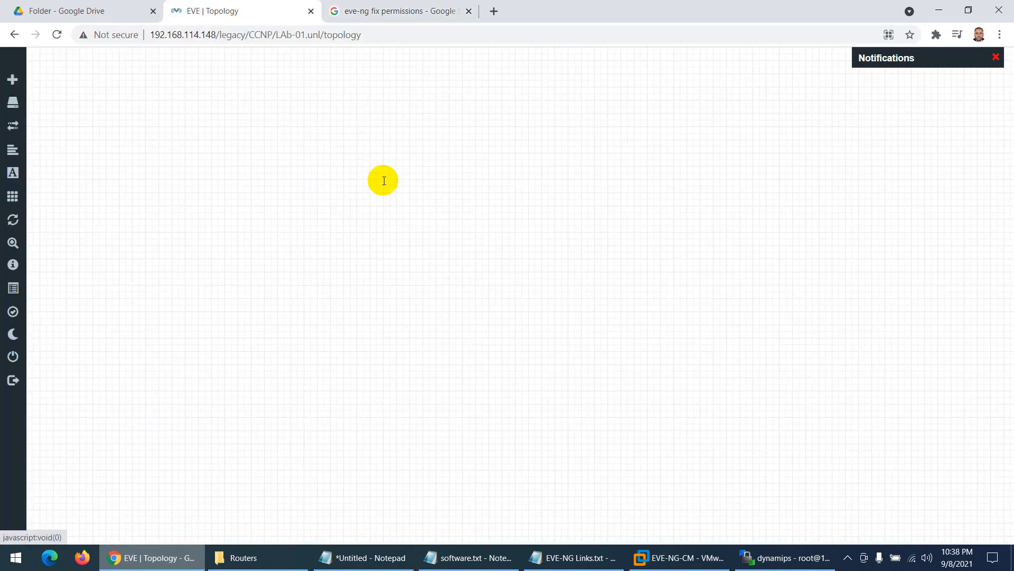
{"action": "scroll", "coordinate": [402, 360], "scroll_direction": "down", "scroll_amount": 1}
{"action": "scroll", "coordinate": [402, 360], "scroll_direction": "down", "scroll_amount": 10}
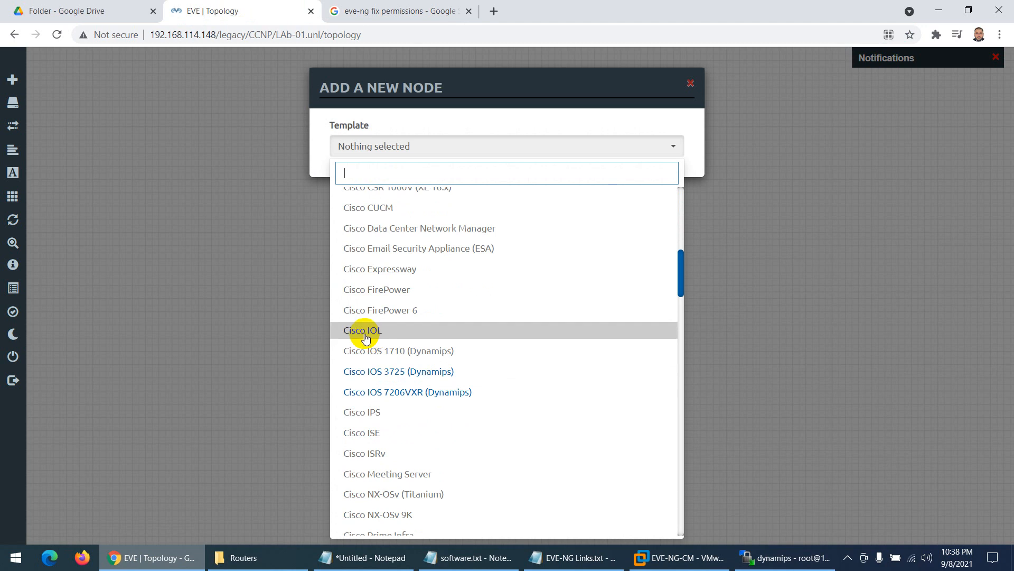
{"action": "left_click", "coordinate": [367, 333]}
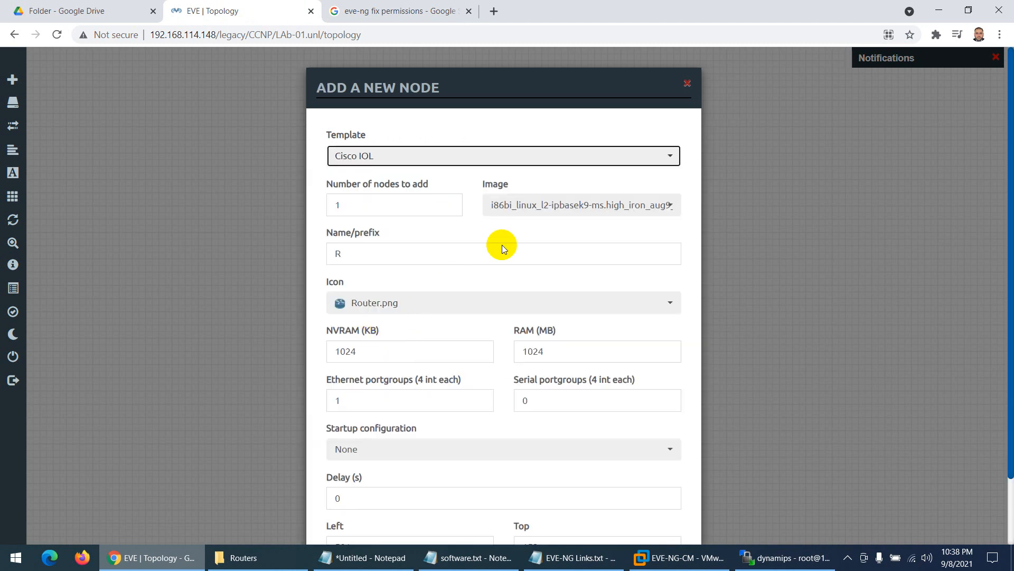
{"action": "left_click", "coordinate": [529, 206]}
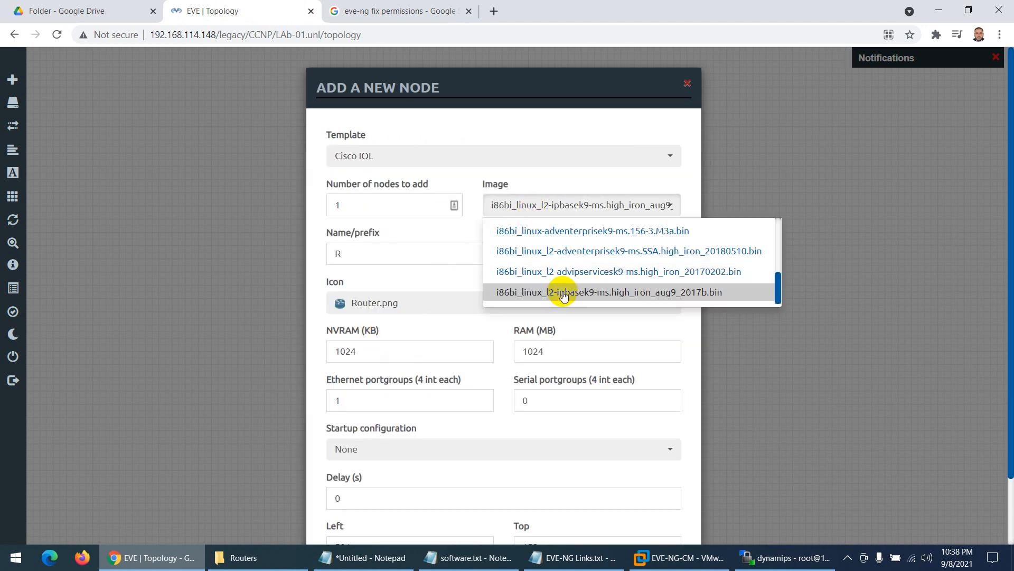
{"action": "scroll", "coordinate": [564, 295], "scroll_direction": "up", "scroll_amount": 3}
{"action": "scroll", "coordinate": [573, 233], "scroll_direction": "down", "scroll_amount": 4}
{"action": "scroll", "coordinate": [330, 261], "scroll_direction": "down", "scroll_amount": 2}
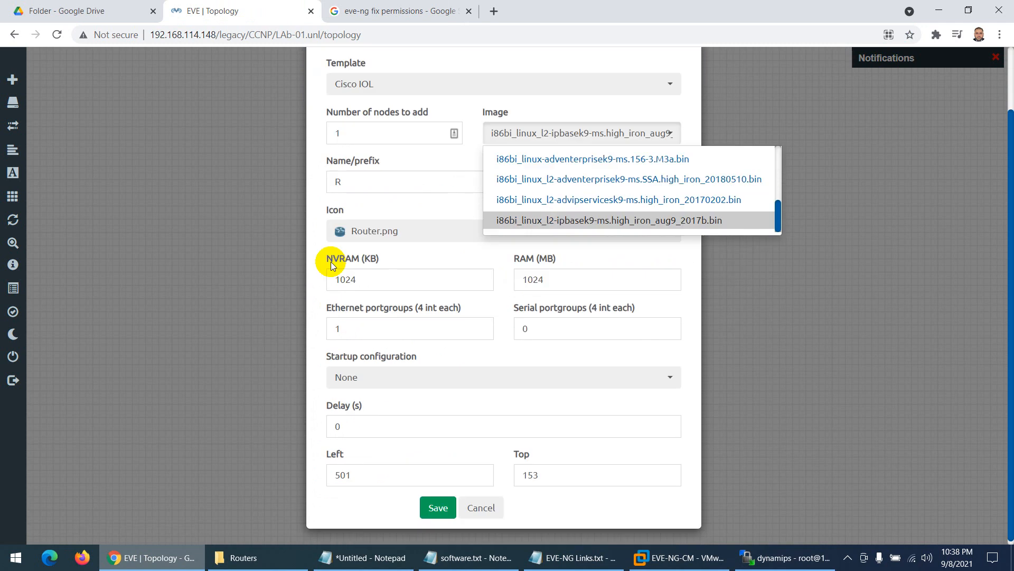
{"action": "left_click", "coordinate": [256, 218]}
- Add two Cisco IOL nodes using the L3-ADVENTERPRISEK9-M-15.2-M5.3.bin image
{"action": "right_click", "coordinate": [373, 149]}
{"action": "left_click", "coordinate": [394, 175]}
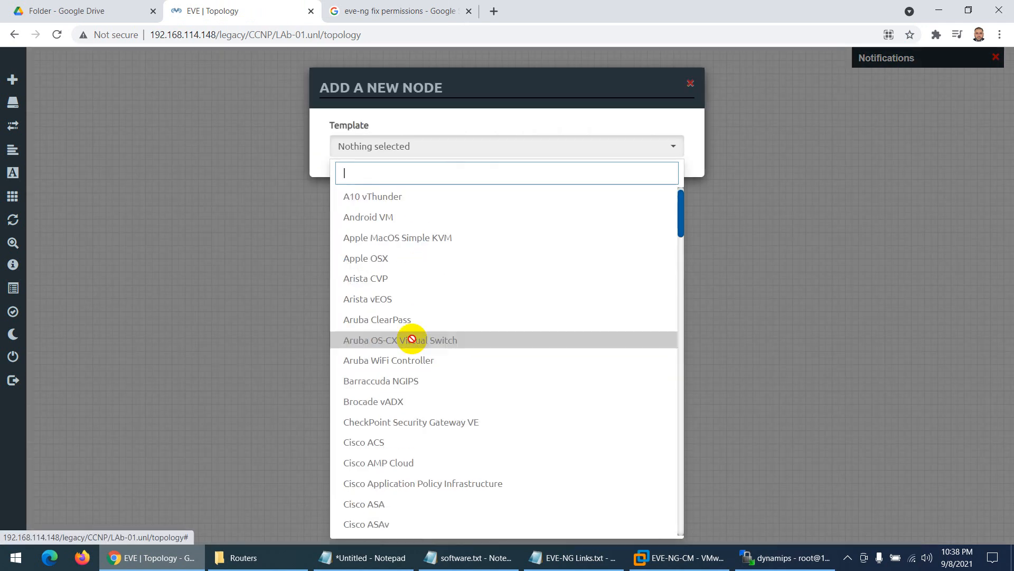
{"action": "scroll", "coordinate": [412, 339], "scroll_direction": "down", "scroll_amount": 7}
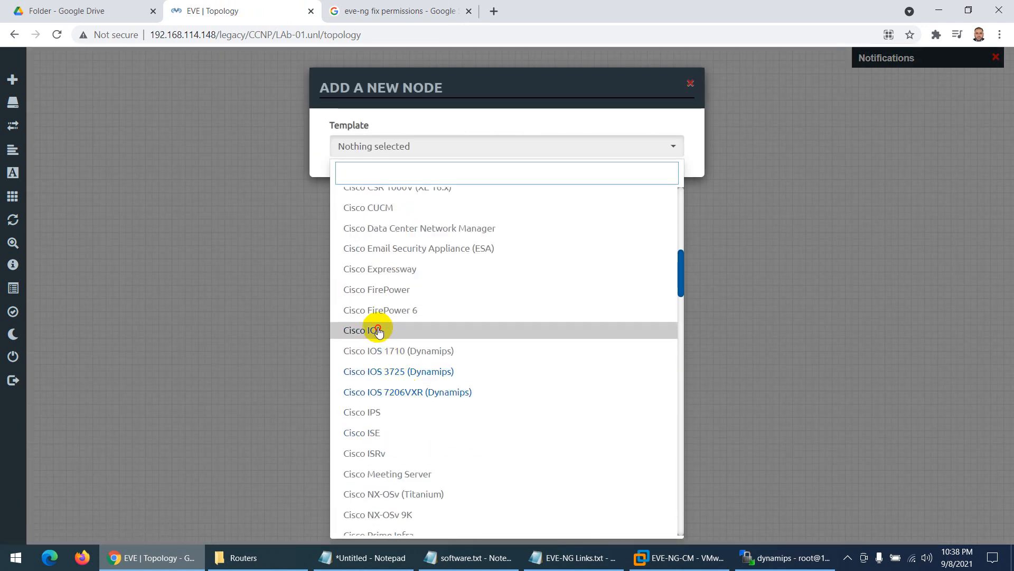
{"action": "left_click", "coordinate": [377, 330]}
{"action": "left_click", "coordinate": [528, 206]}
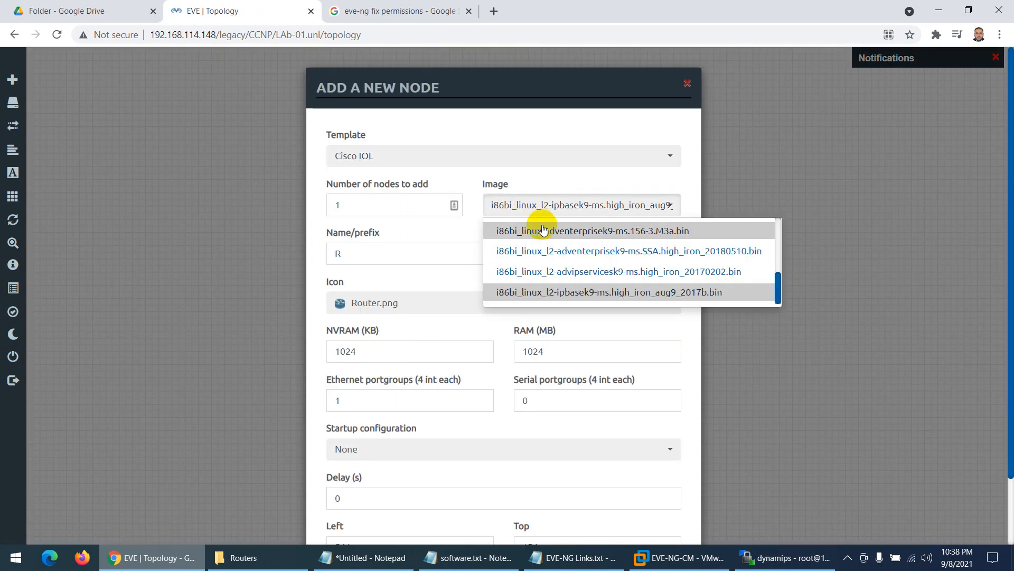
{"action": "scroll", "coordinate": [549, 270], "scroll_direction": "up", "scroll_amount": 5}
{"action": "left_click", "coordinate": [554, 262]}
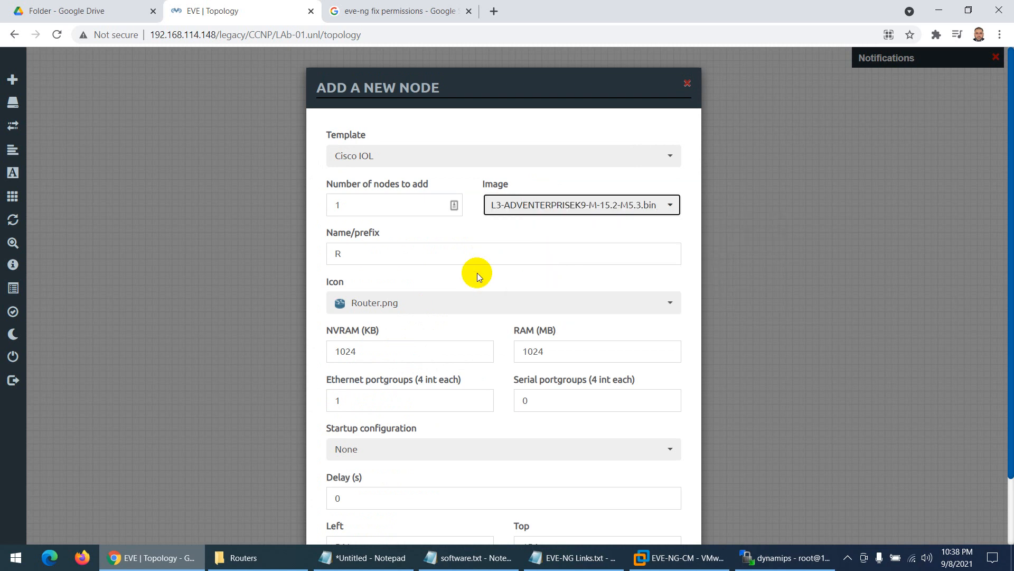
{"action": "left_click_drag", "start_coordinate": [418, 205], "coordinate": [316, 205]}
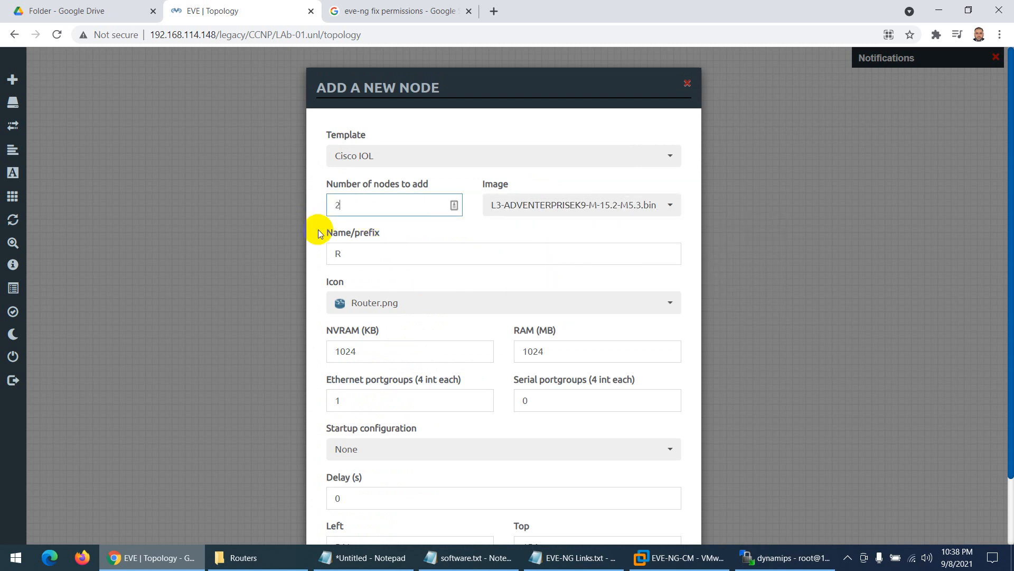
{"action": "type", "text": "2"}
{"action": "scroll", "coordinate": [318, 234], "scroll_direction": "down", "scroll_amount": 2}
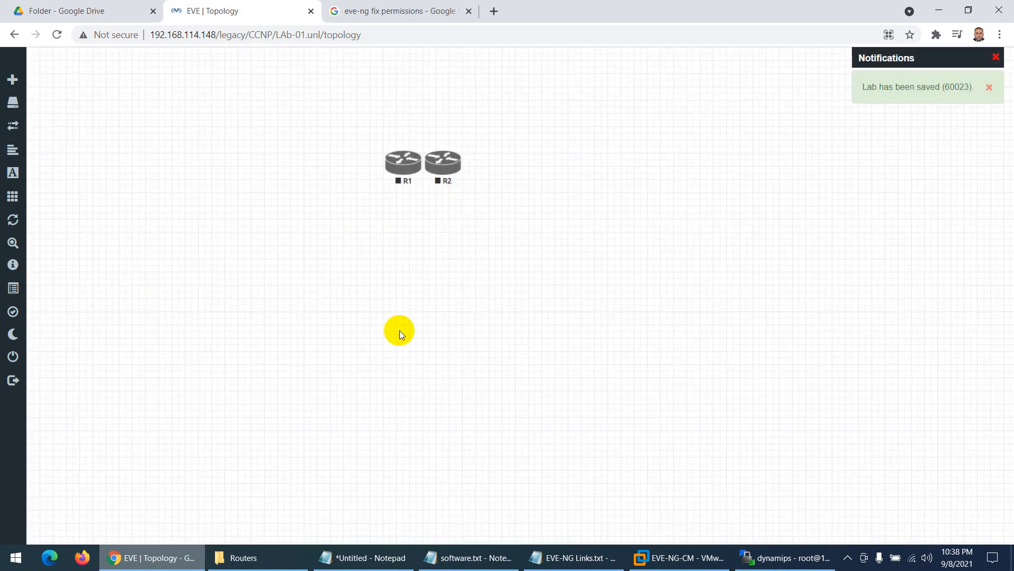
- Spread R1 and R2 apart and link R2's e0/0 to R1's e0/0
{"action": "left_click_drag", "start_coordinate": [392, 171], "coordinate": [329, 225]}
{"action": "left_click_drag", "start_coordinate": [455, 168], "coordinate": [508, 216]}
{"action": "left_click", "coordinate": [348, 222]}
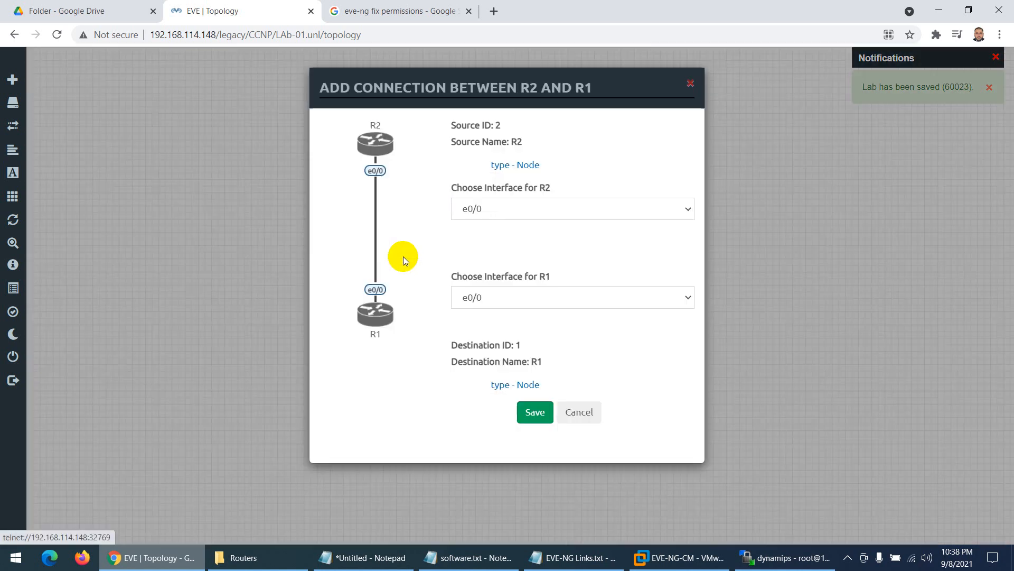
{"action": "left_click", "coordinate": [535, 412]}
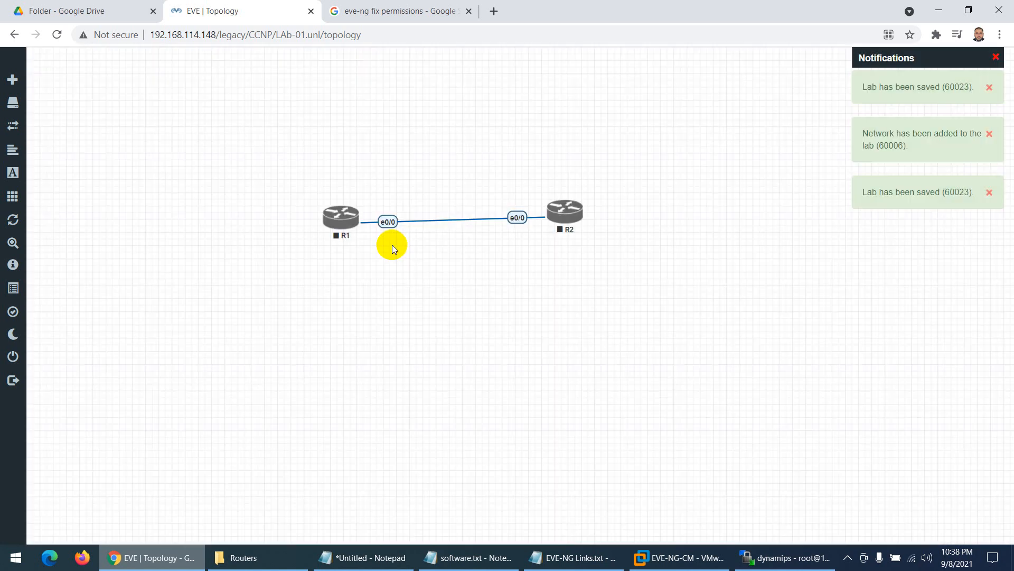
- Start R1 and R2 alternately several times, each start stopping the other router
{"action": "right_click", "coordinate": [334, 220]}
{"action": "left_click", "coordinate": [355, 242]}
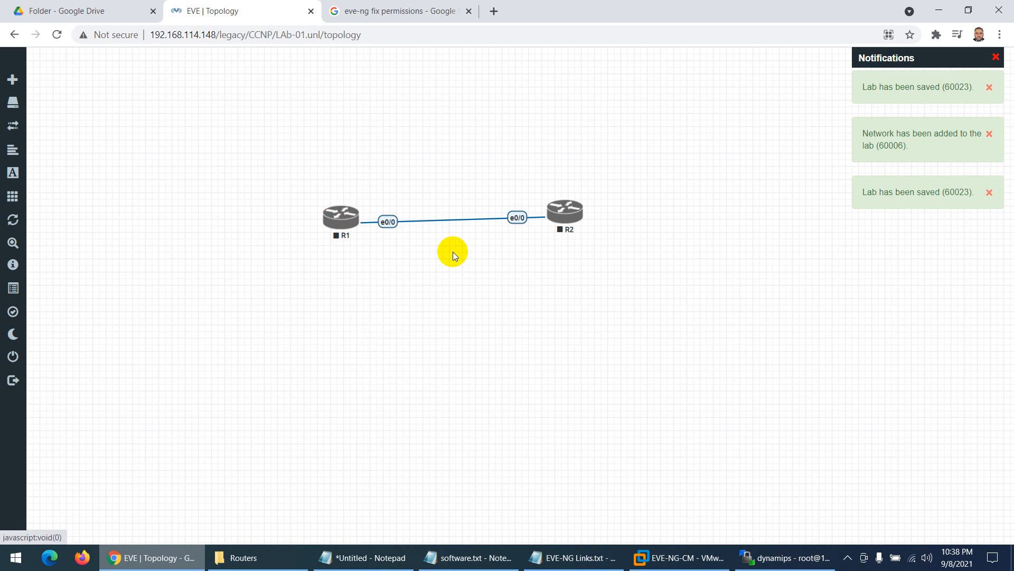
{"action": "right_click", "coordinate": [563, 221]}
{"action": "left_click", "coordinate": [581, 242]}
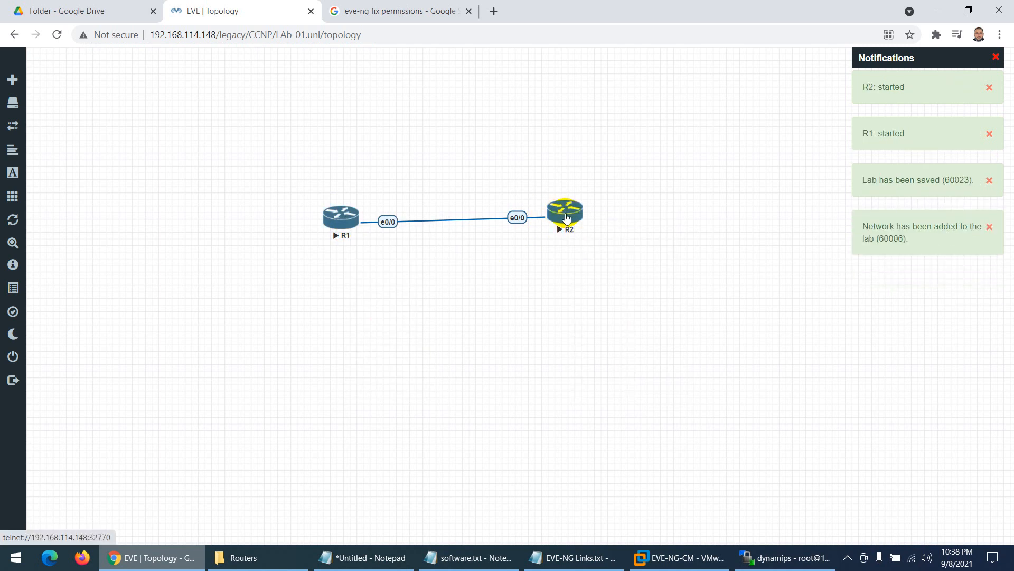
{"action": "right_click", "coordinate": [332, 219]}
{"action": "left_click", "coordinate": [355, 241]}
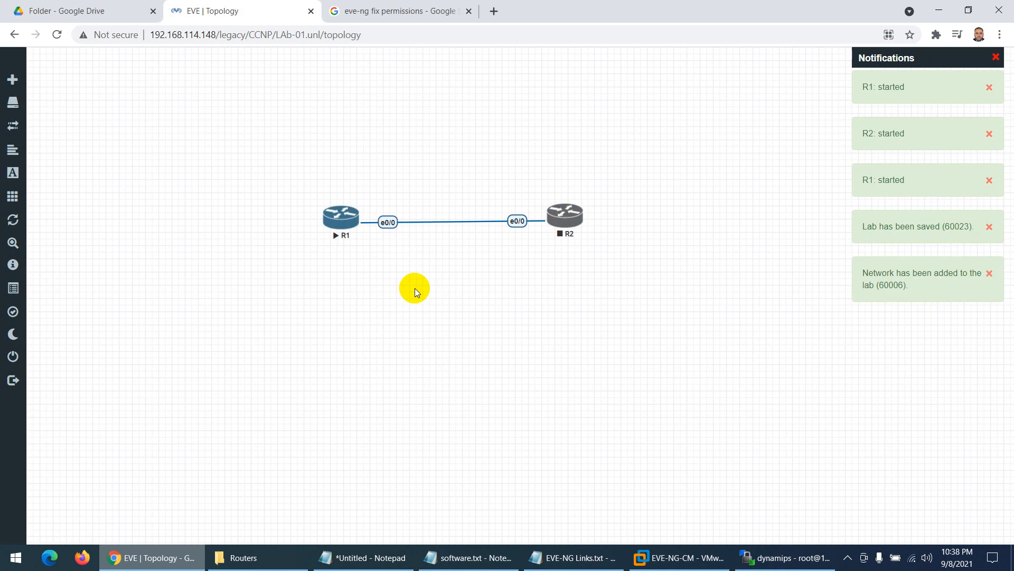
{"action": "right_click", "coordinate": [560, 216]}
{"action": "left_click", "coordinate": [592, 241]}
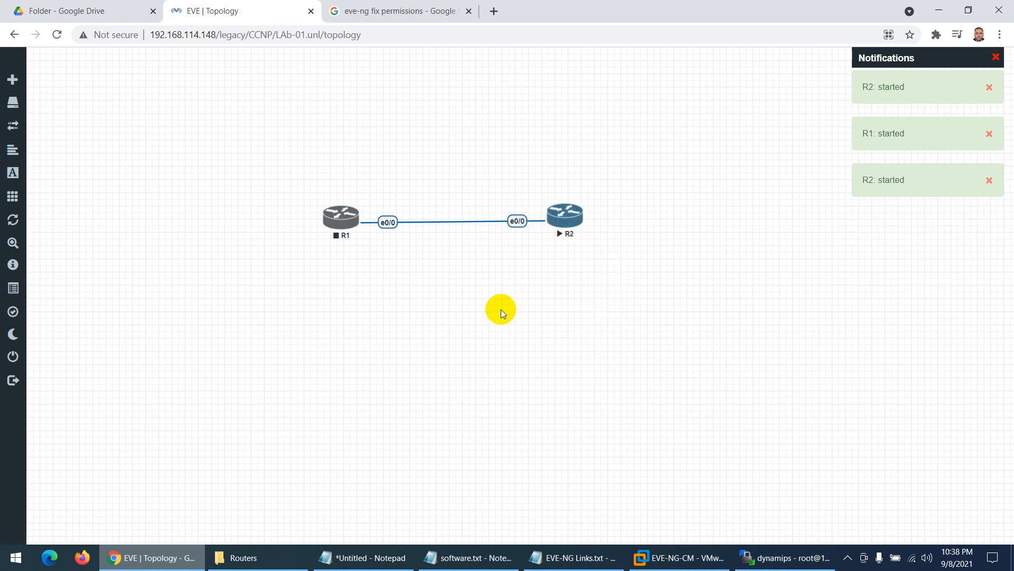
{"action": "right_click", "coordinate": [341, 222]}
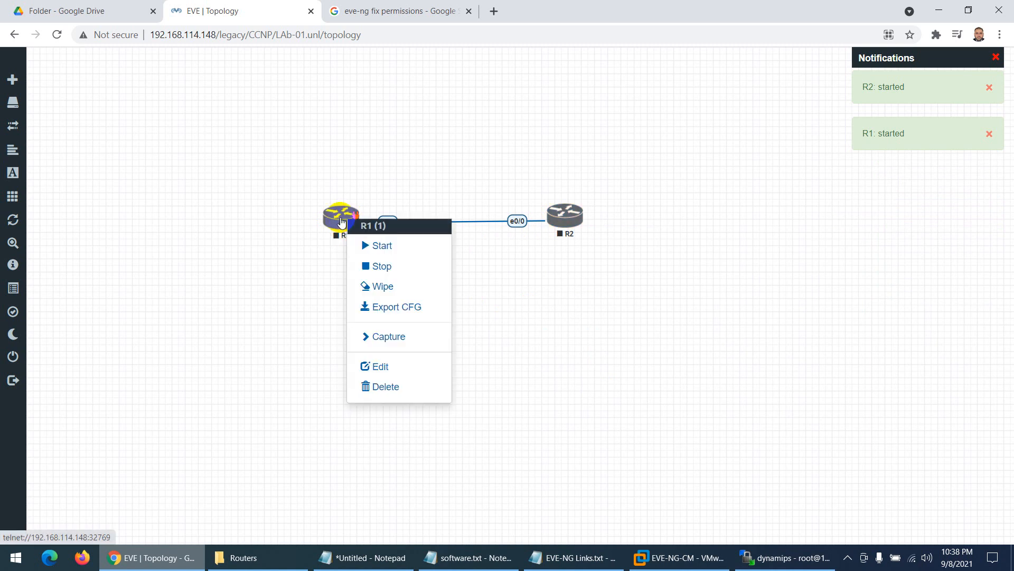
{"action": "left_click", "coordinate": [360, 246]}
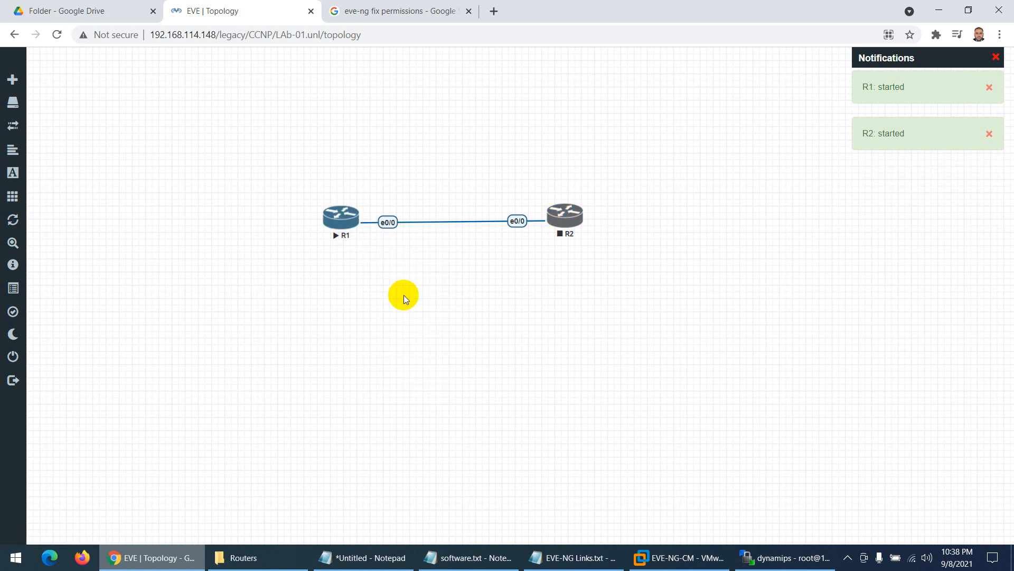
- Glance at the WinSCP transfer and the VM console, then return to the topology
{"action": "left_click", "coordinate": [771, 557]}
{"action": "left_click", "coordinate": [766, 557]}
{"action": "left_click", "coordinate": [708, 559]}
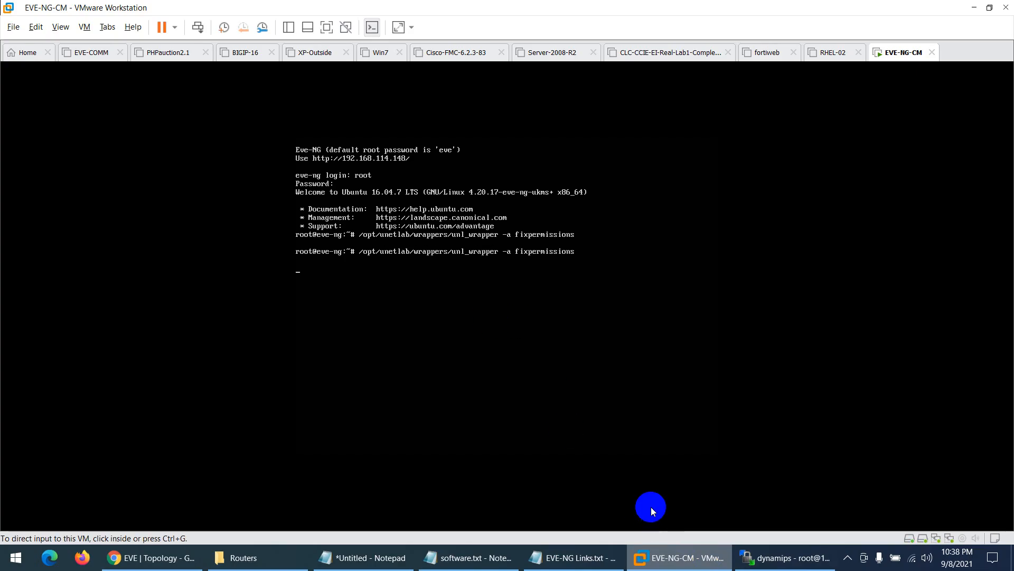
{"action": "left_click", "coordinate": [656, 559]}
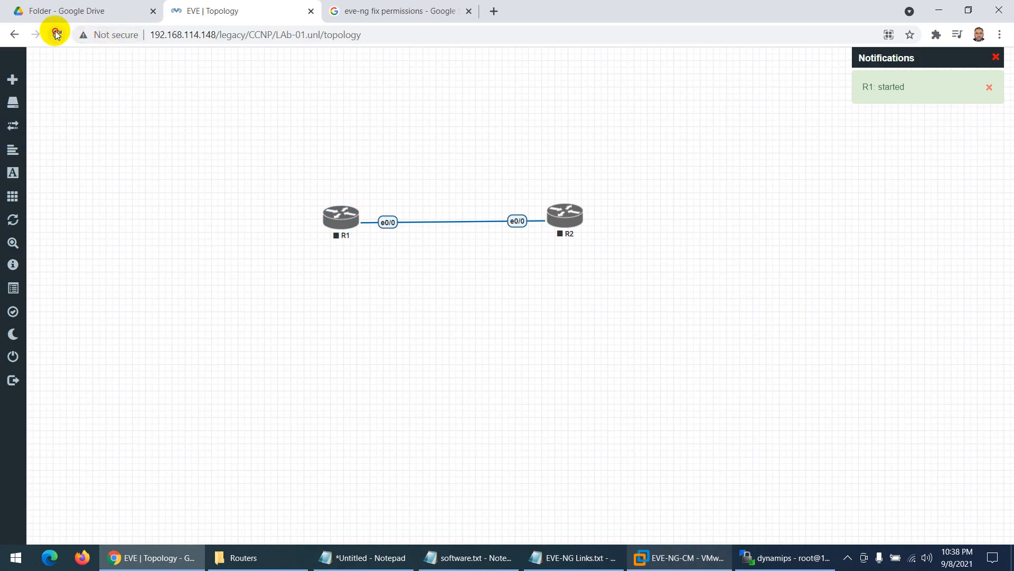
- Reload the lab page and try starting R1 and R2 again
{"action": "left_click", "coordinate": [56, 34]}
{"action": "right_click", "coordinate": [341, 221]}
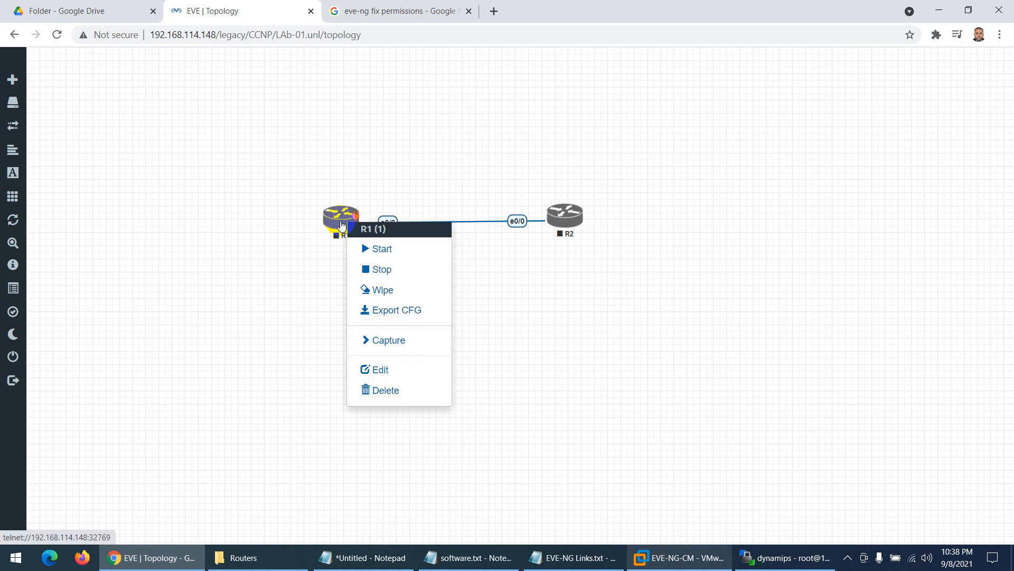
{"action": "left_click", "coordinate": [382, 249]}
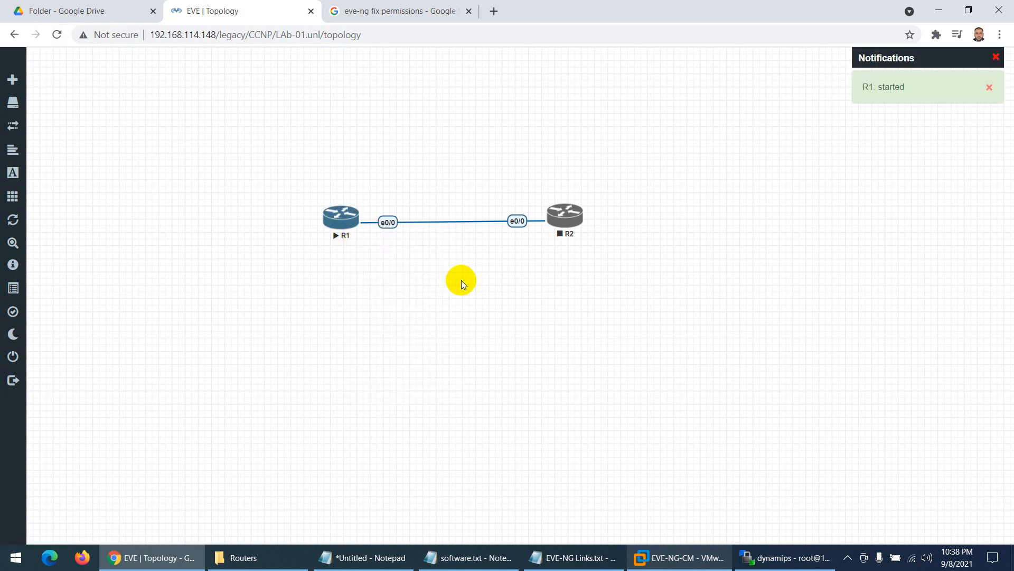
{"action": "right_click", "coordinate": [565, 217]}
{"action": "left_click", "coordinate": [585, 253]}
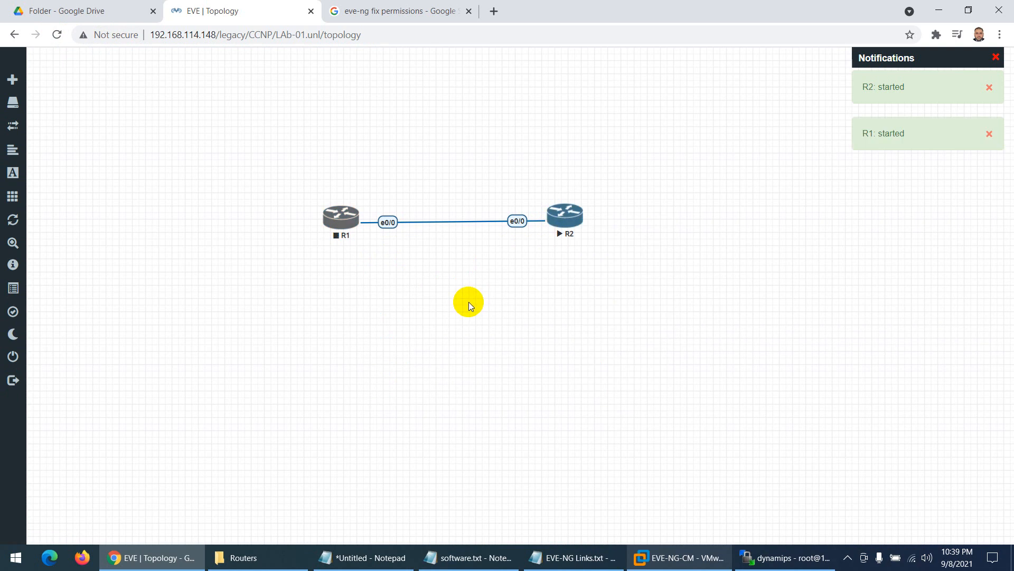
- Stop router R2 and delete it from the lab
{"action": "right_click", "coordinate": [560, 216]}
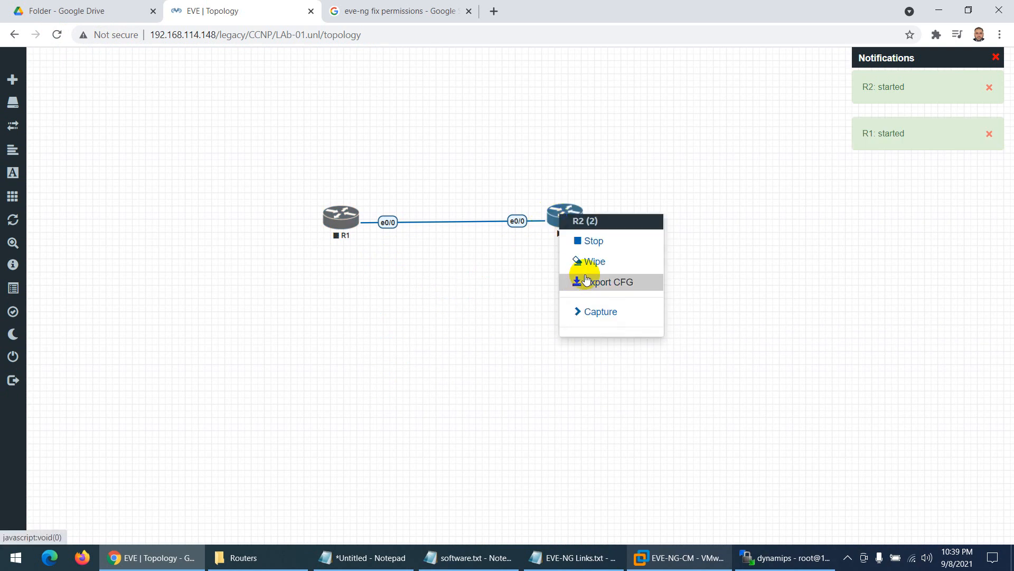
{"action": "left_click", "coordinate": [588, 243]}
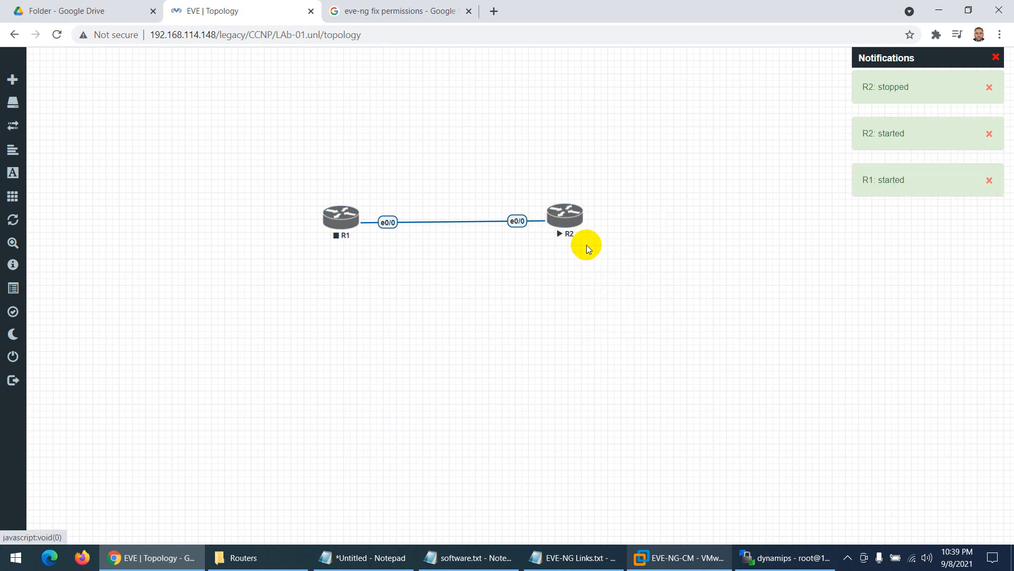
{"action": "right_click", "coordinate": [571, 214]}
{"action": "left_click", "coordinate": [591, 381]}
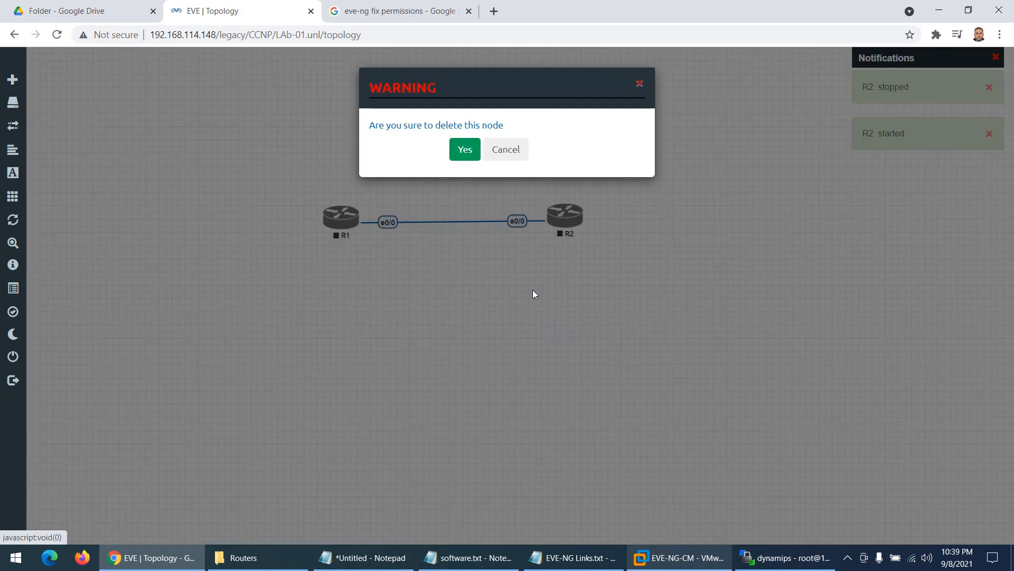
{"action": "left_click", "coordinate": [465, 150]}
- Add a Cisco IOL router with the L3-ADVENTERPRISEK9-M-15.4-2T.bin image and save it
{"action": "right_click", "coordinate": [441, 162]}
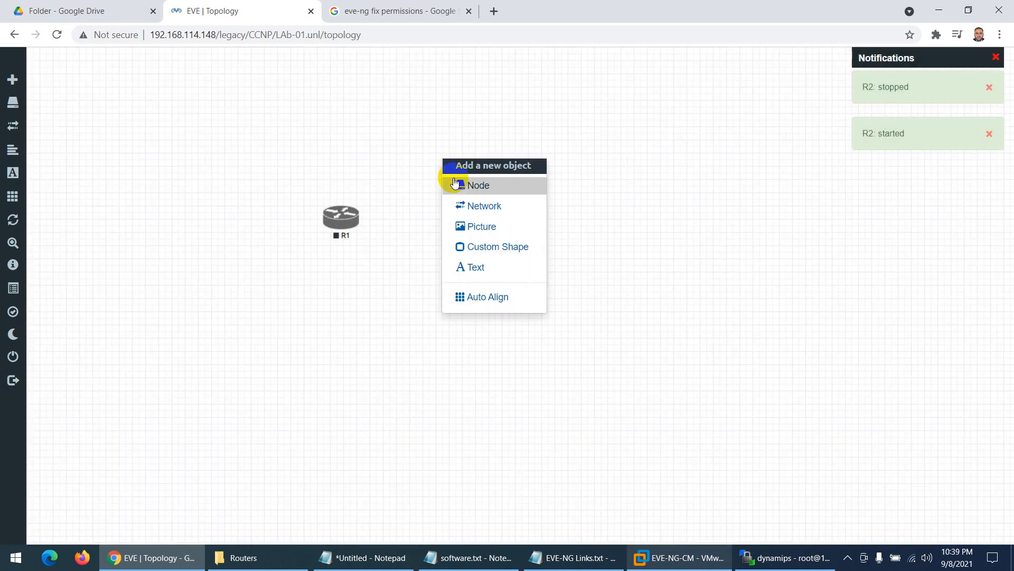
{"action": "left_click", "coordinate": [459, 182]}
{"action": "type", "text": "io"}
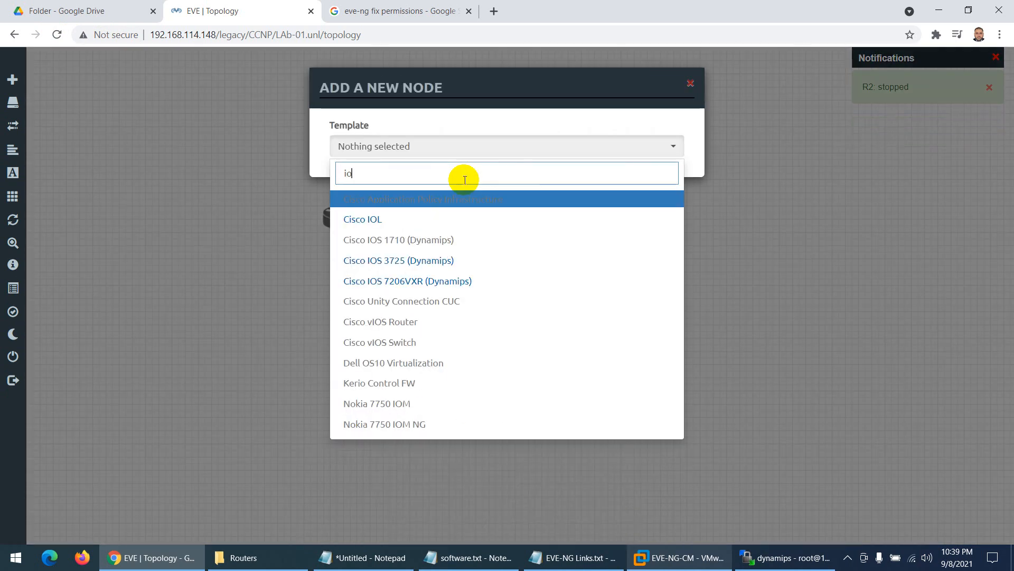
{"action": "left_click", "coordinate": [405, 218]}
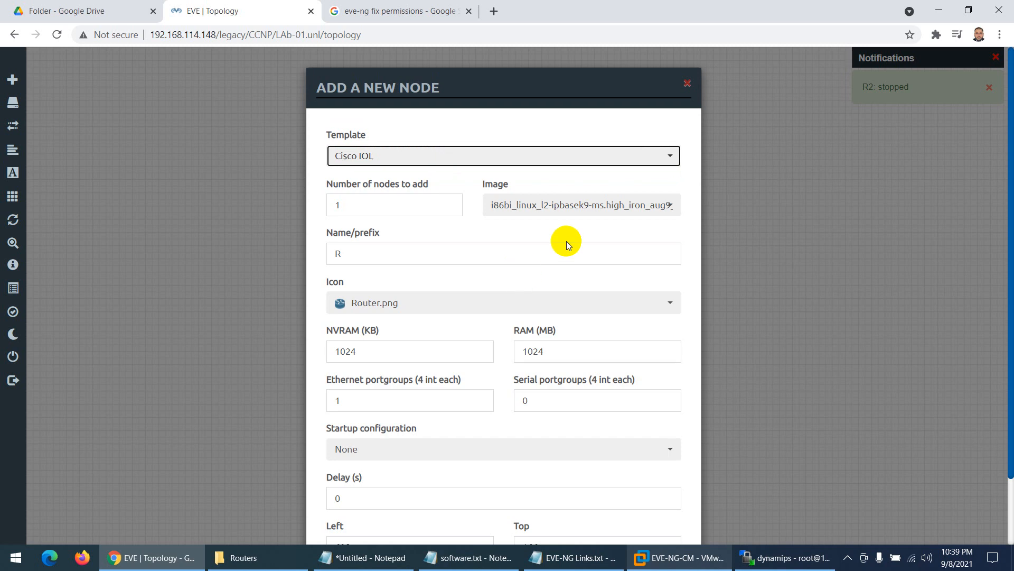
{"action": "left_click", "coordinate": [559, 205]}
{"action": "scroll", "coordinate": [552, 259], "scroll_direction": "down", "scroll_amount": 2}
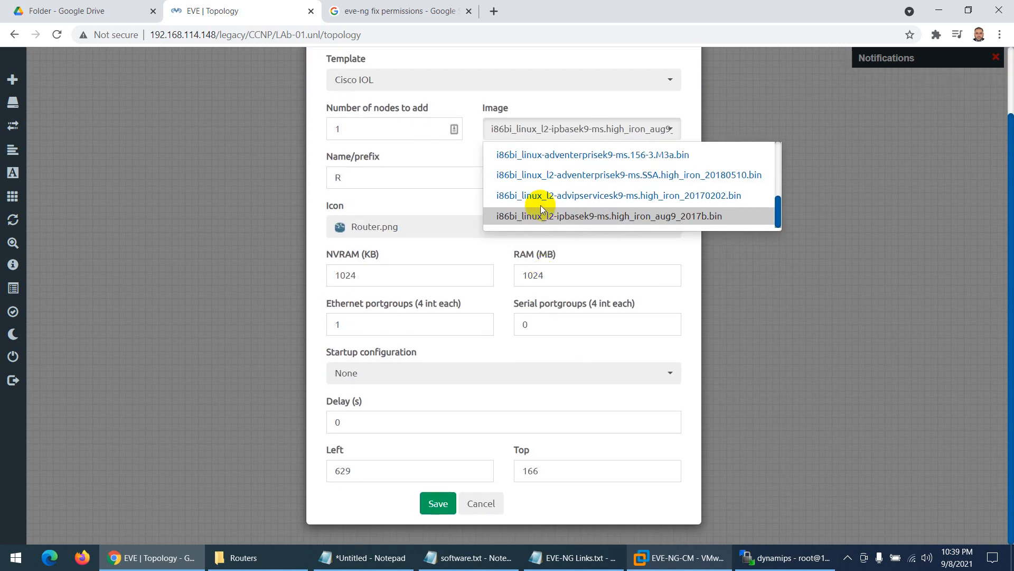
{"action": "scroll", "coordinate": [538, 200], "scroll_direction": "up", "scroll_amount": 3}
{"action": "left_click", "coordinate": [532, 160]}
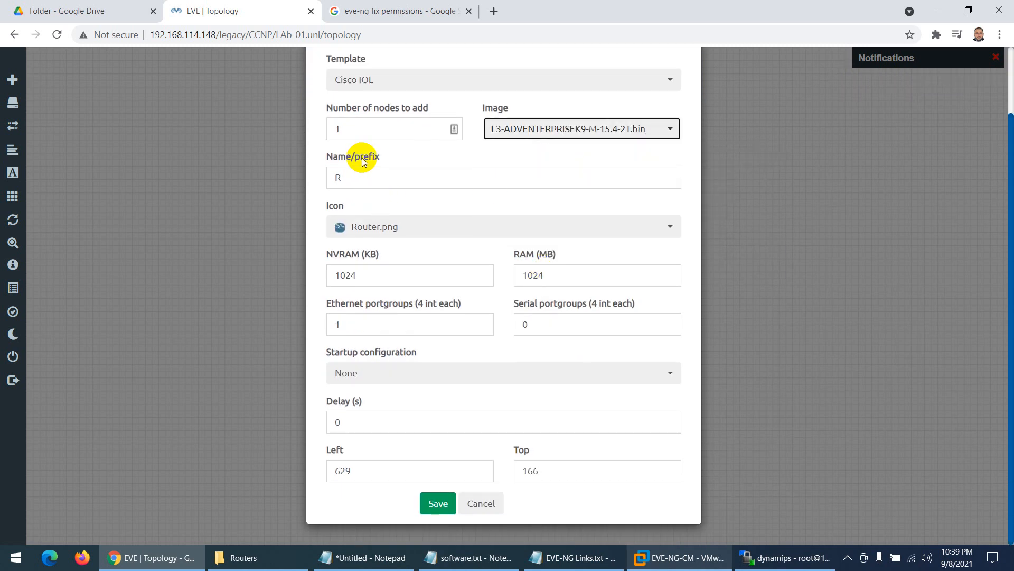
{"action": "left_click", "coordinate": [431, 503]}
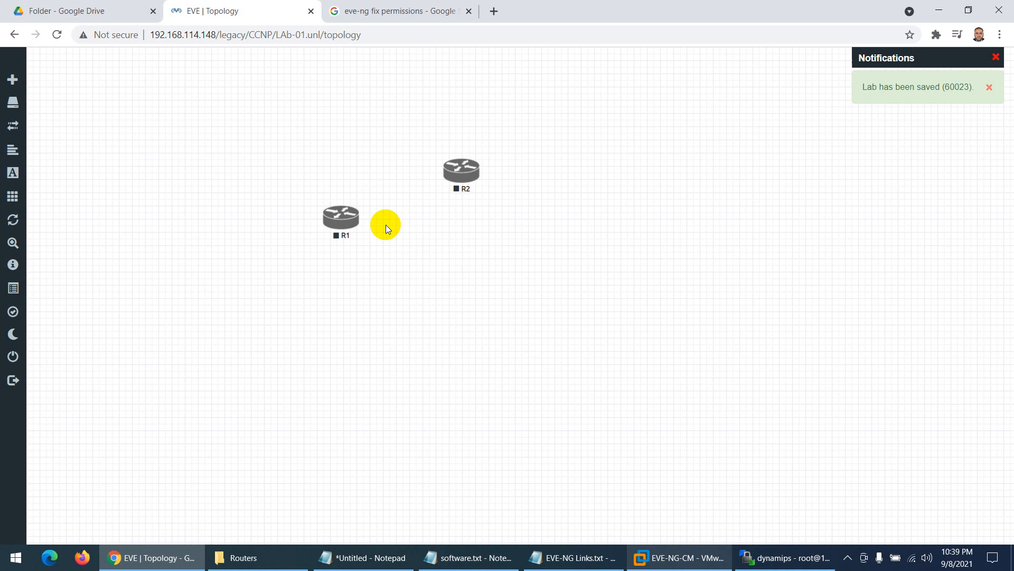
- Connect R2 e0/0 to R1 e0/0, then box-select both routers and Start Selected
{"action": "left_click_drag", "start_coordinate": [453, 179], "coordinate": [347, 213]}
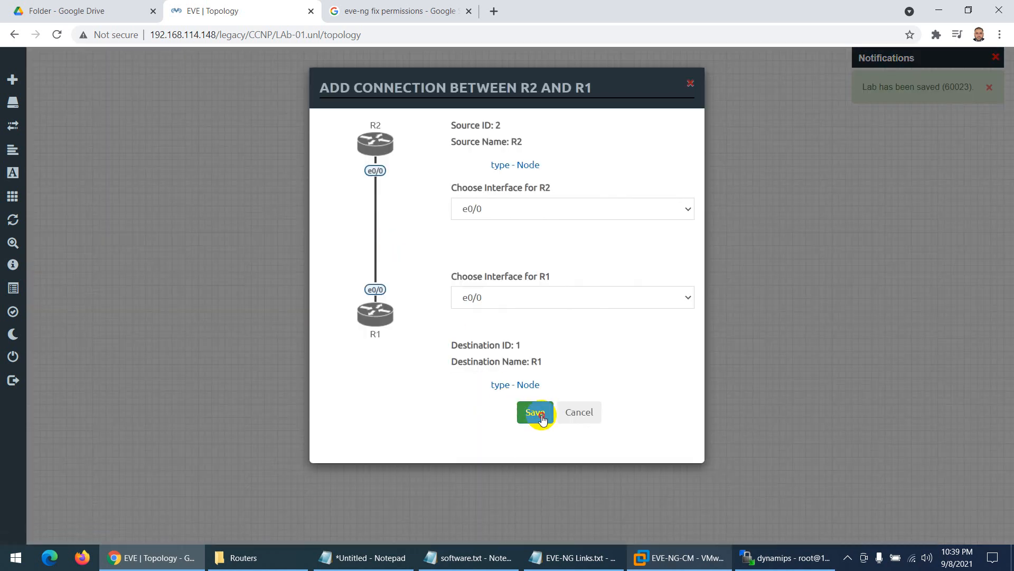
{"action": "left_click", "coordinate": [535, 412]}
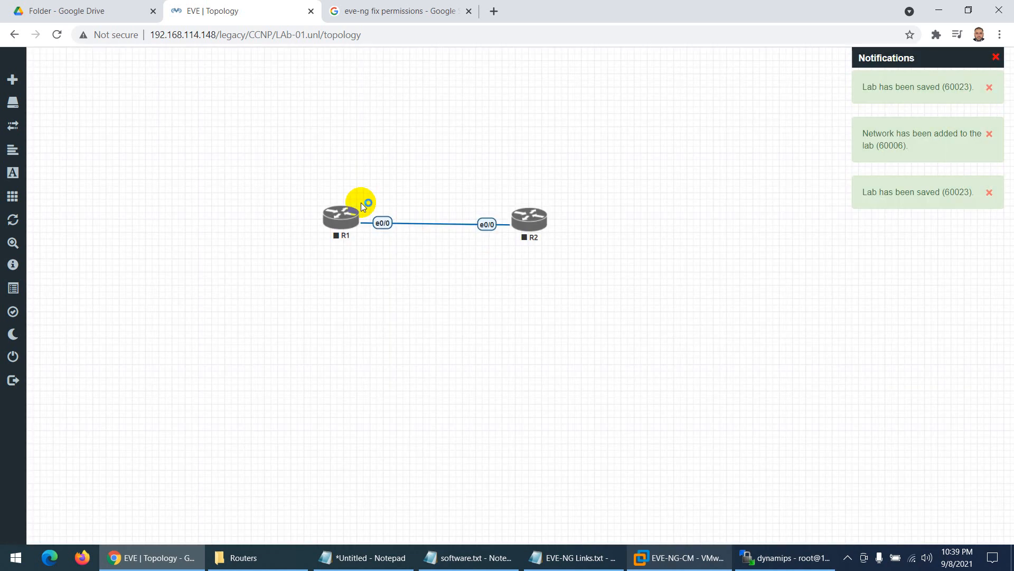
{"action": "left_click_drag", "start_coordinate": [271, 168], "coordinate": [607, 283]}
{"action": "right_click", "coordinate": [522, 234]}
{"action": "left_click", "coordinate": [549, 239]}
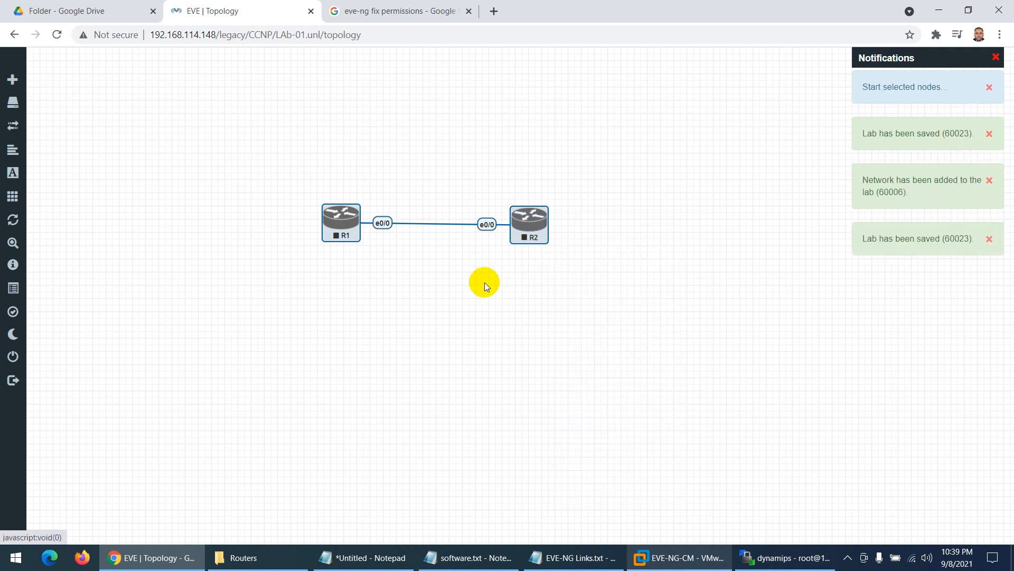
{"action": "left_click", "coordinate": [446, 297]}
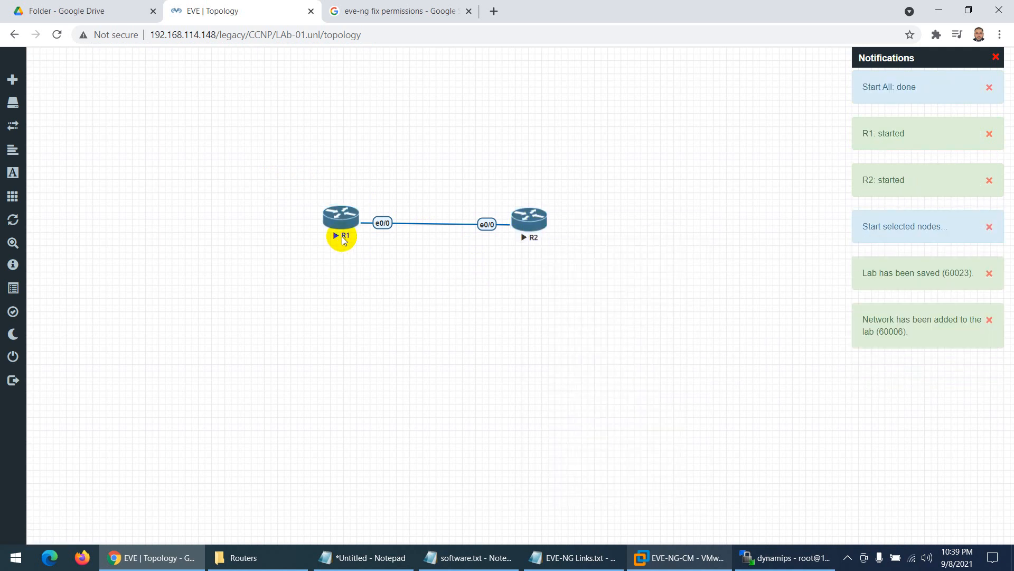
{"action": "left_click_drag", "start_coordinate": [336, 215], "coordinate": [334, 222]}
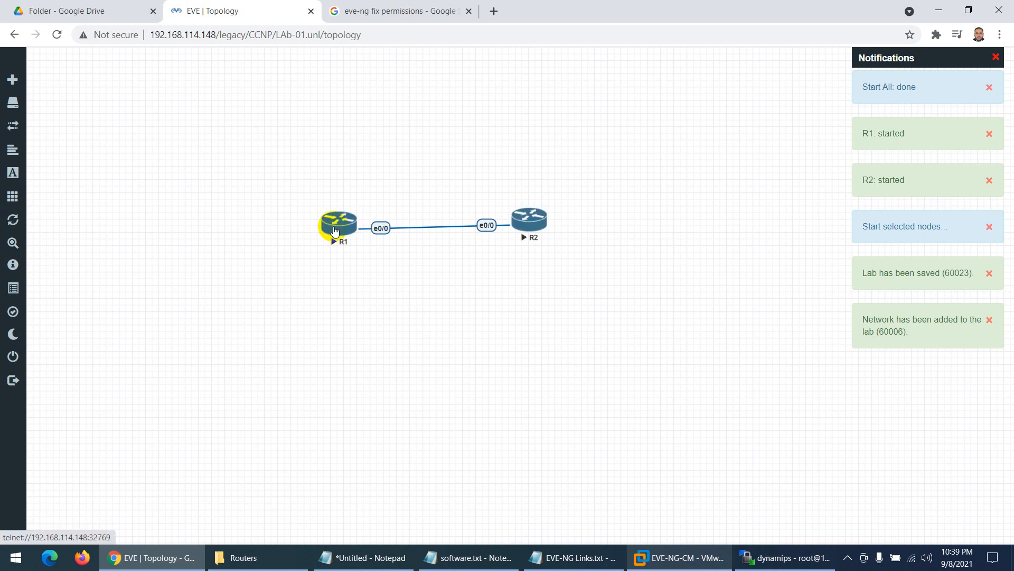
{"action": "right_click", "coordinate": [341, 224]}
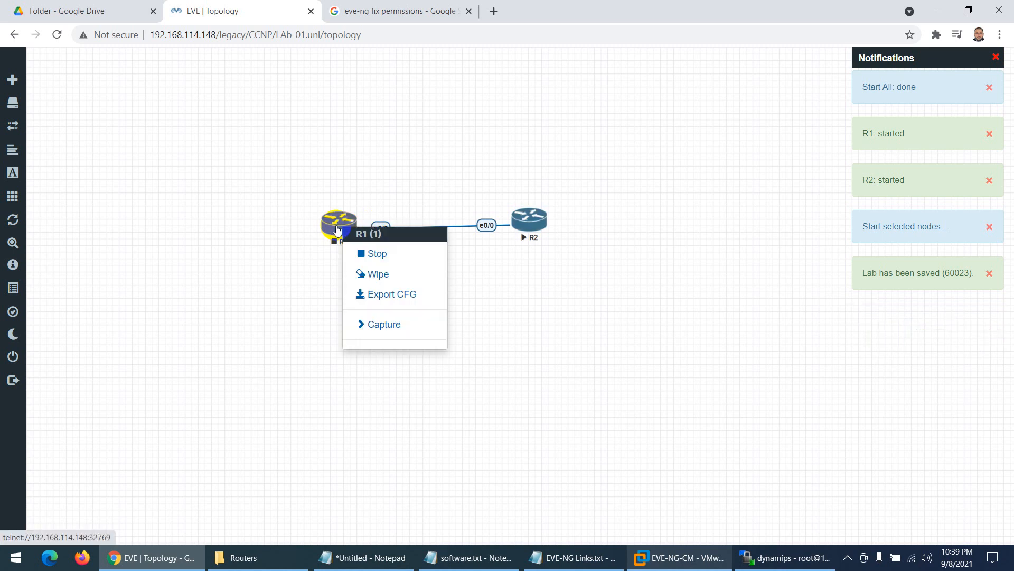
- Capture on R1's e0/0 and allow wireshark_wrapper.bat to launch Wireshark
{"action": "left_click", "coordinate": [399, 326]}
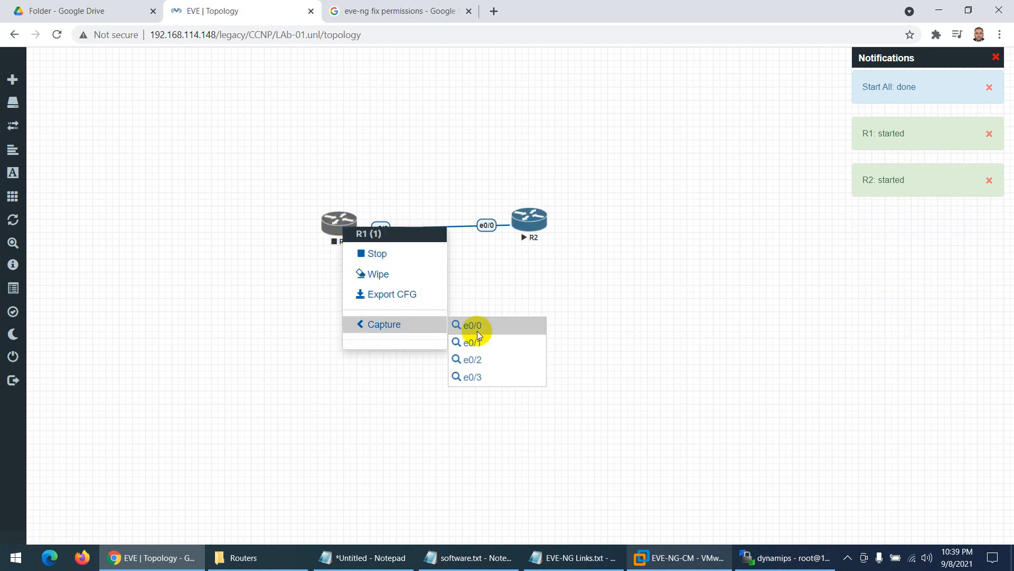
{"action": "left_click", "coordinate": [477, 327]}
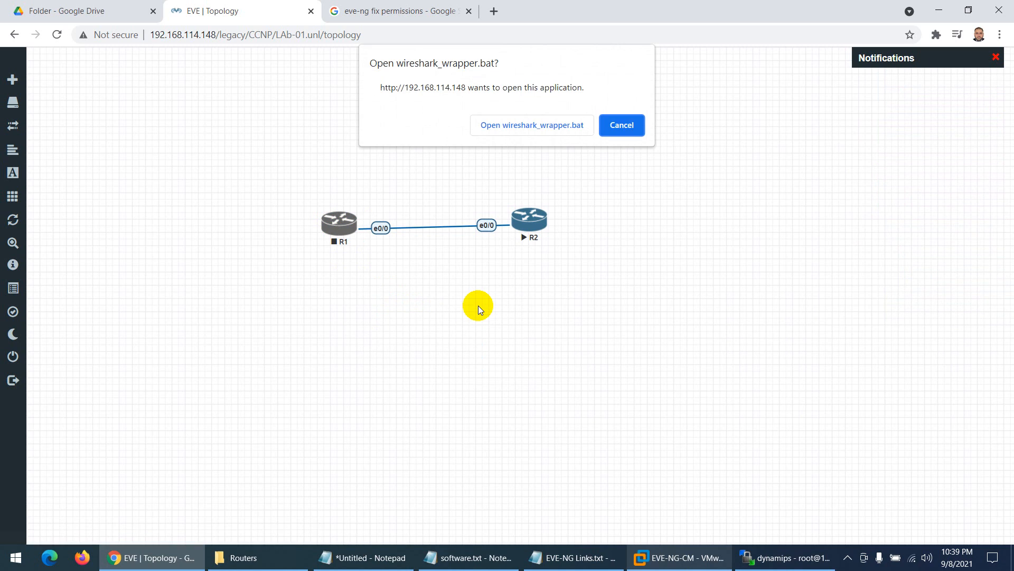
{"action": "left_click", "coordinate": [506, 126]}
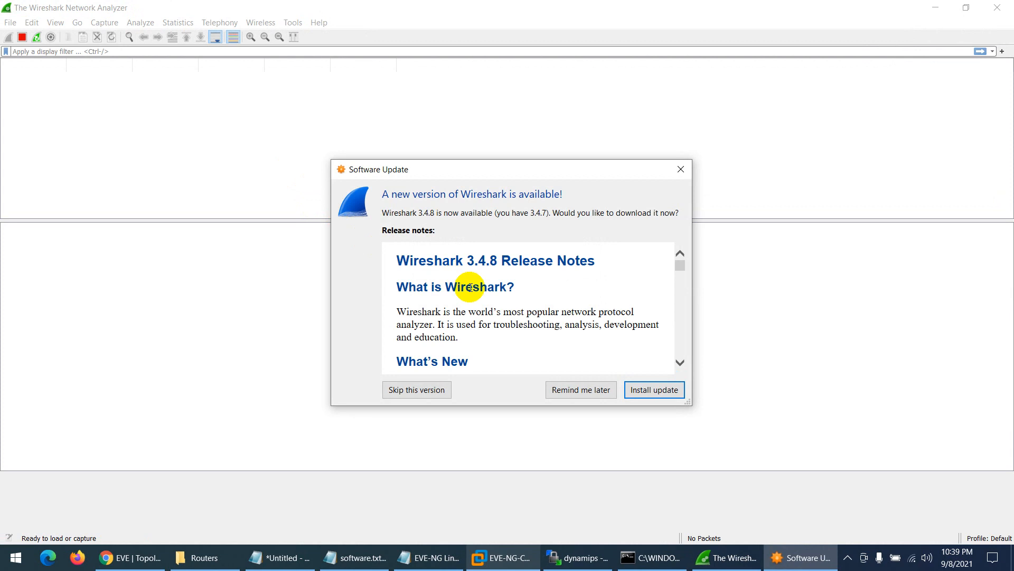
- Postpone the Wireshark update, dismiss the pipe magic error, and close Wireshark
{"action": "left_click", "coordinate": [571, 389]}
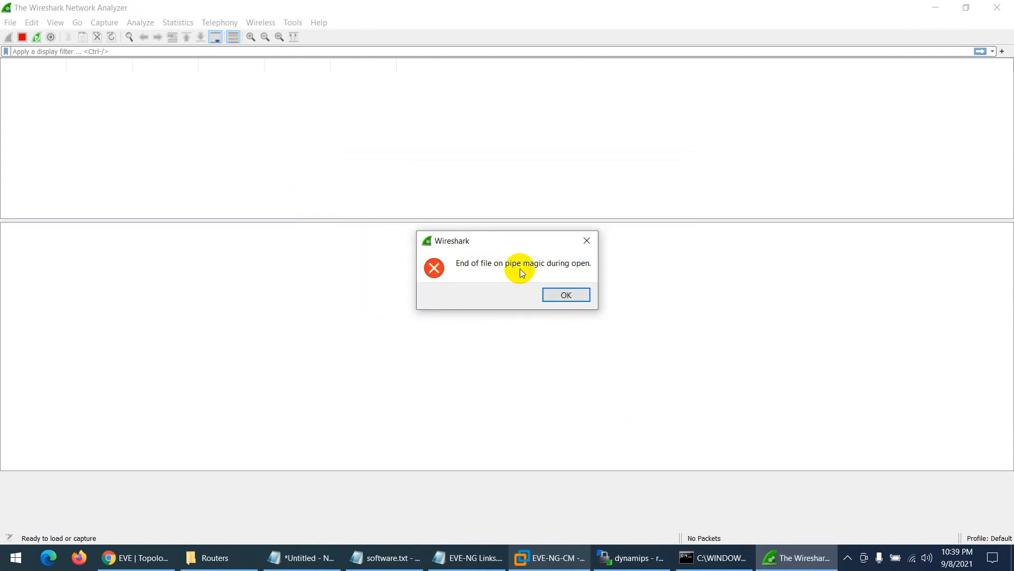
{"action": "left_click", "coordinate": [568, 296]}
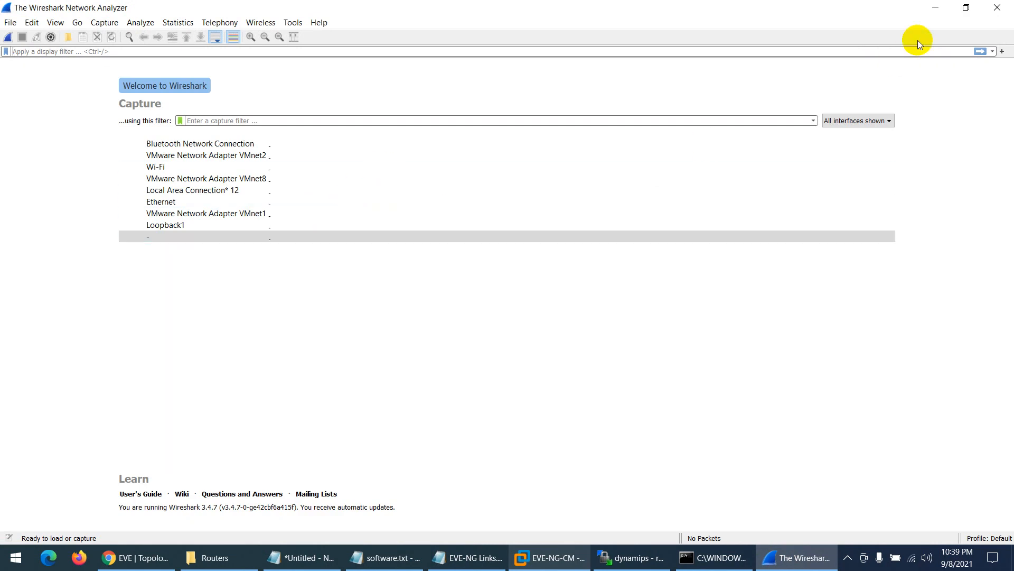
{"action": "left_click", "coordinate": [997, 8]}
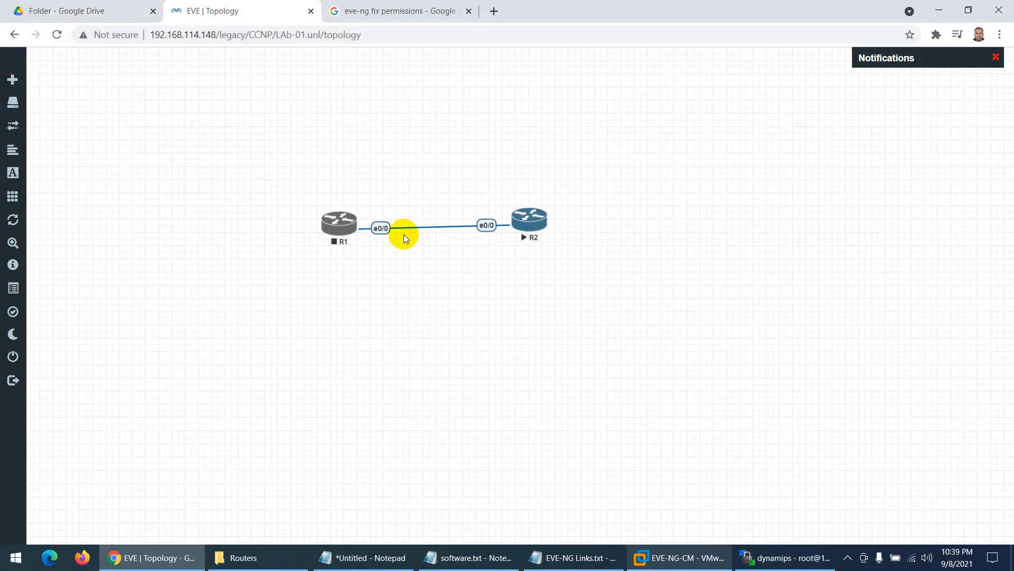
- Start router R1 again and move R2 so the R1–R2 link runs straight
{"action": "right_click", "coordinate": [342, 232]}
{"action": "left_click", "coordinate": [370, 251]}
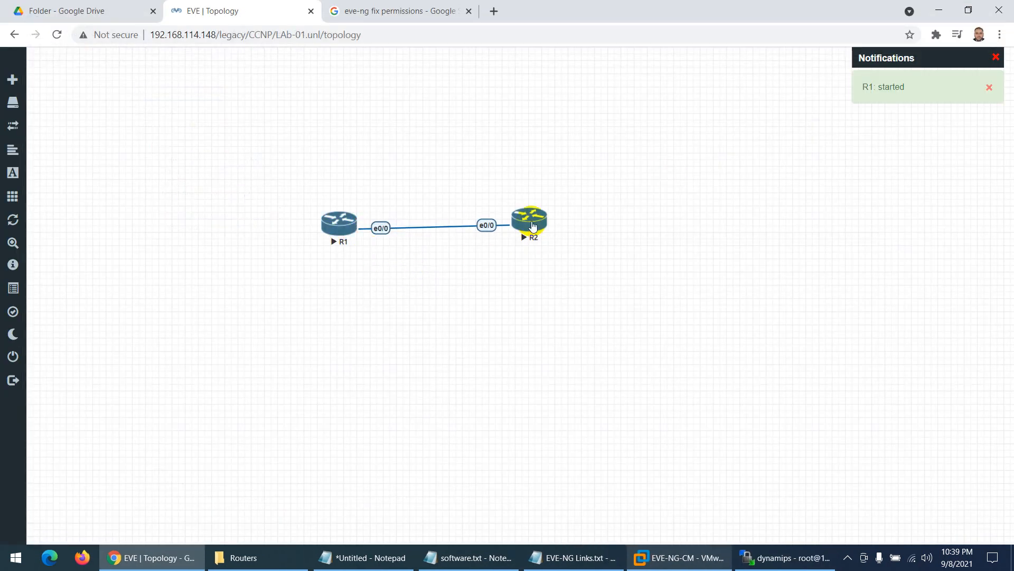
{"action": "mouse_move", "coordinate": [533, 226]}
{"action": "left_mouse_down"}
{"action": "mouse_move", "coordinate": [538, 235]}
{"action": "mouse_move", "coordinate": [550, 228]}
{"action": "left_mouse_up"}
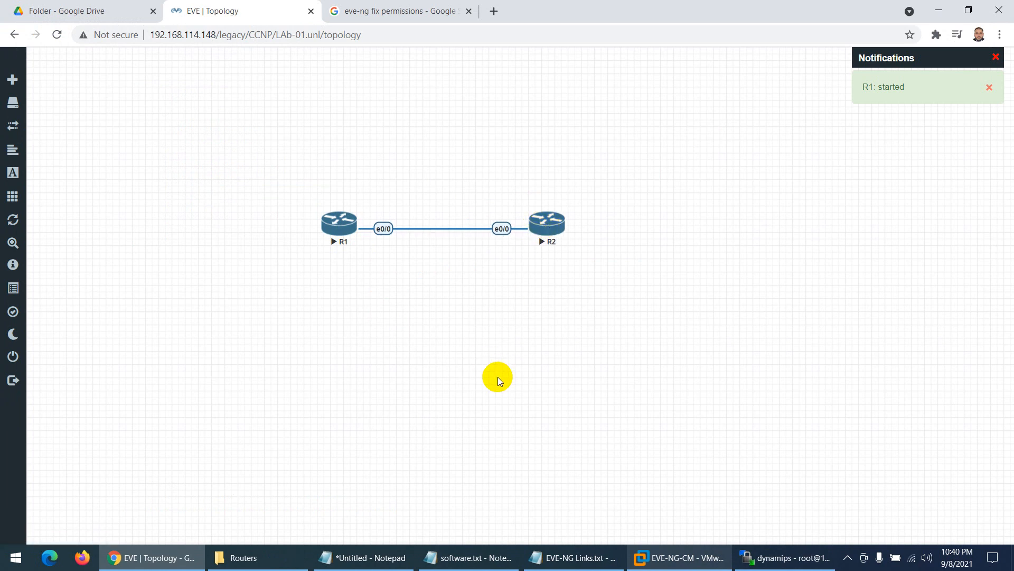
- Open PuTTY's saved EVE-NG-TEST session to 192.168.114.148, accept the host key, and log in as root
{"action": "left_click", "coordinate": [15, 557]}
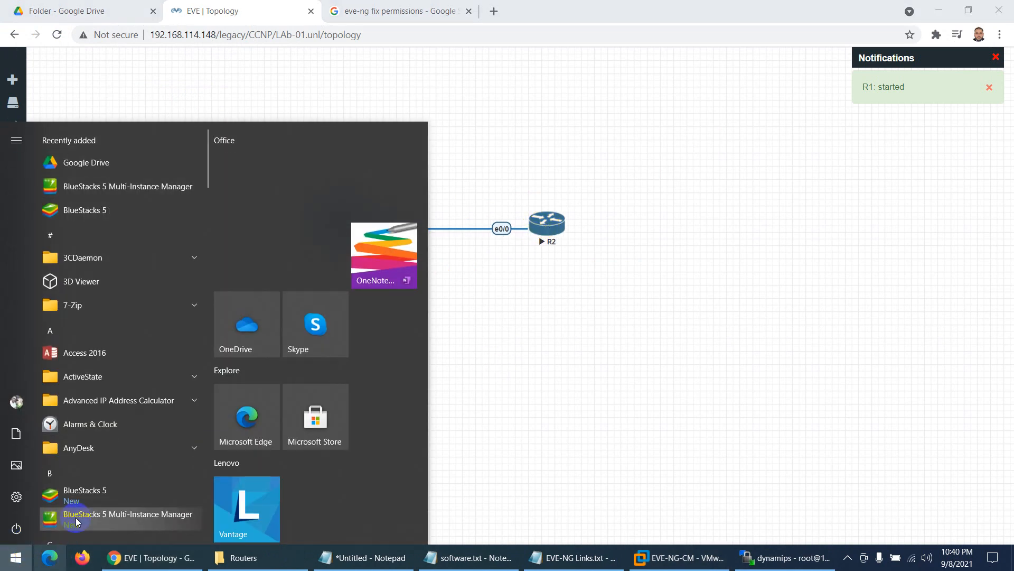
{"action": "type", "text": "pu"}
{"action": "key", "text": "Return"}
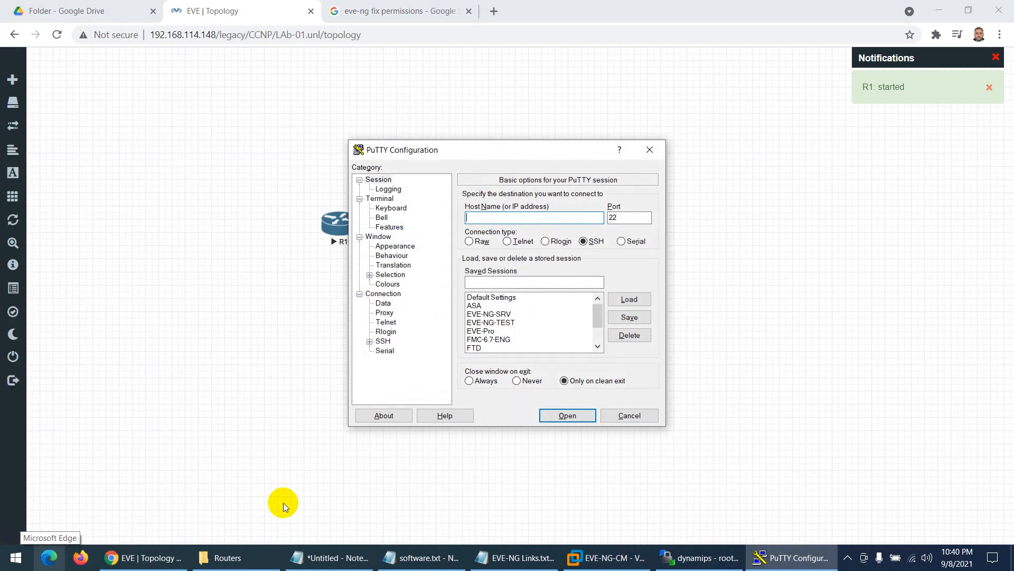
{"action": "left_click", "coordinate": [494, 323]}
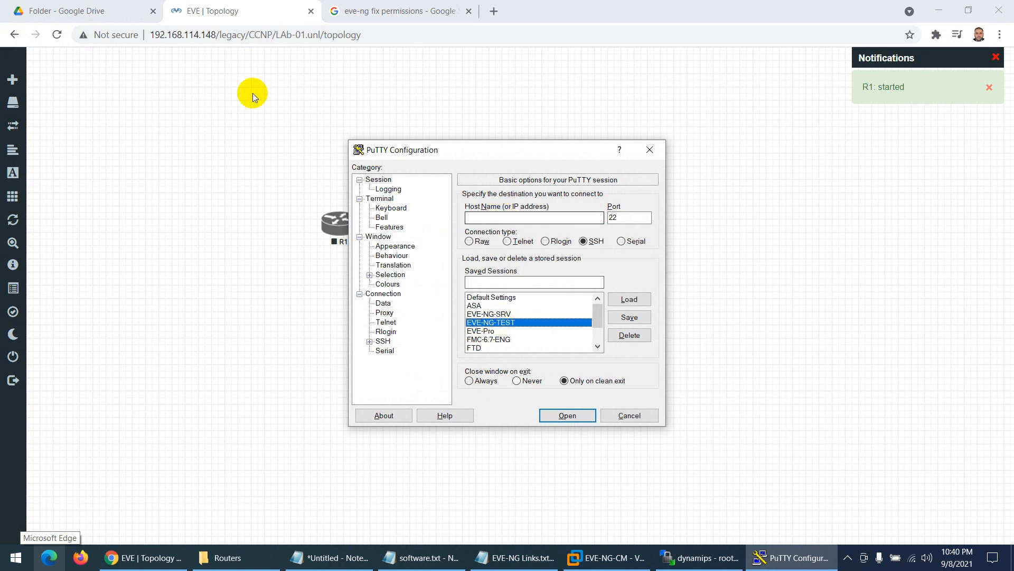
{"action": "left_click", "coordinate": [563, 414]}
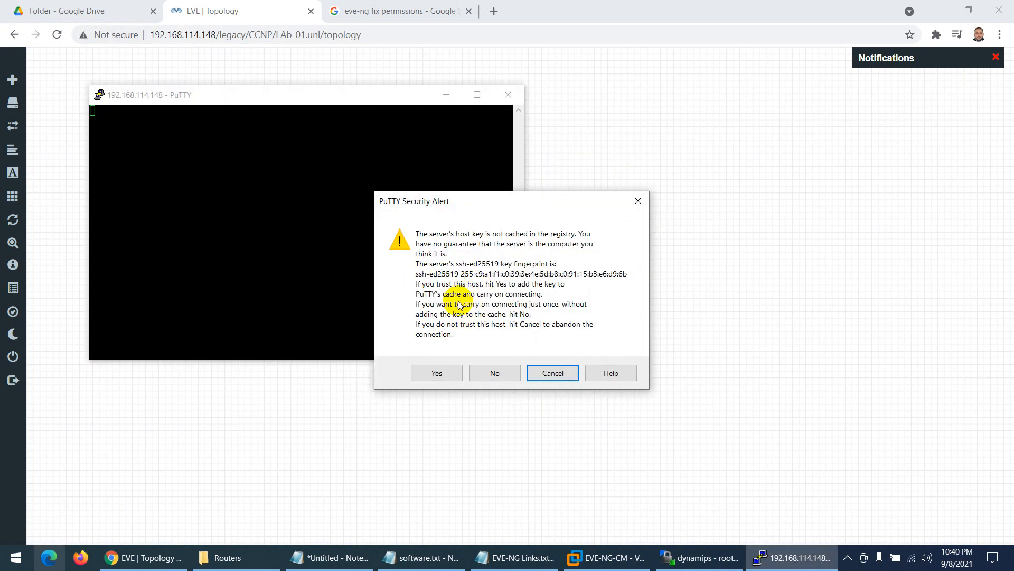
{"action": "left_click", "coordinate": [429, 373]}
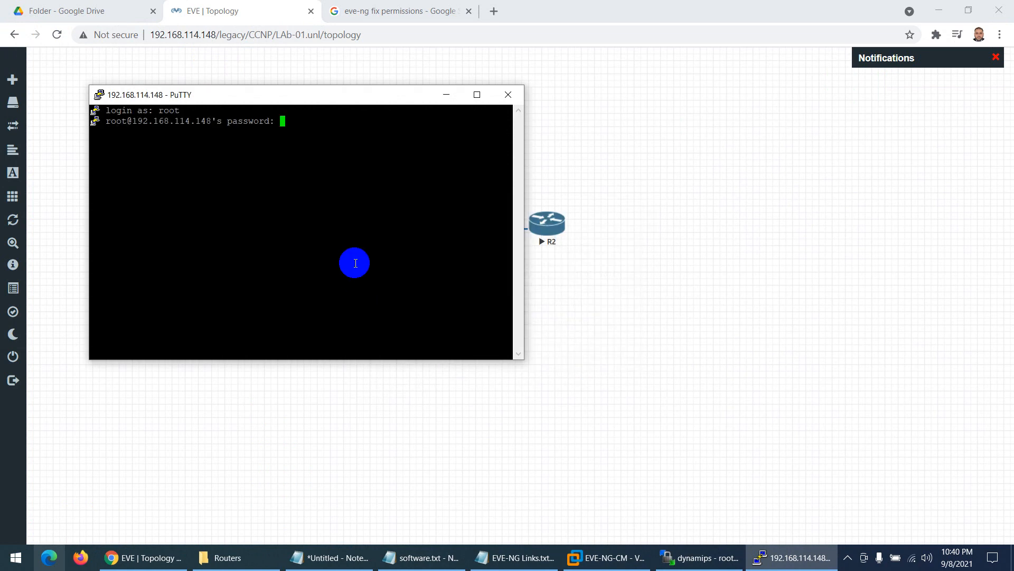
{"action": "key", "text": "Return"}
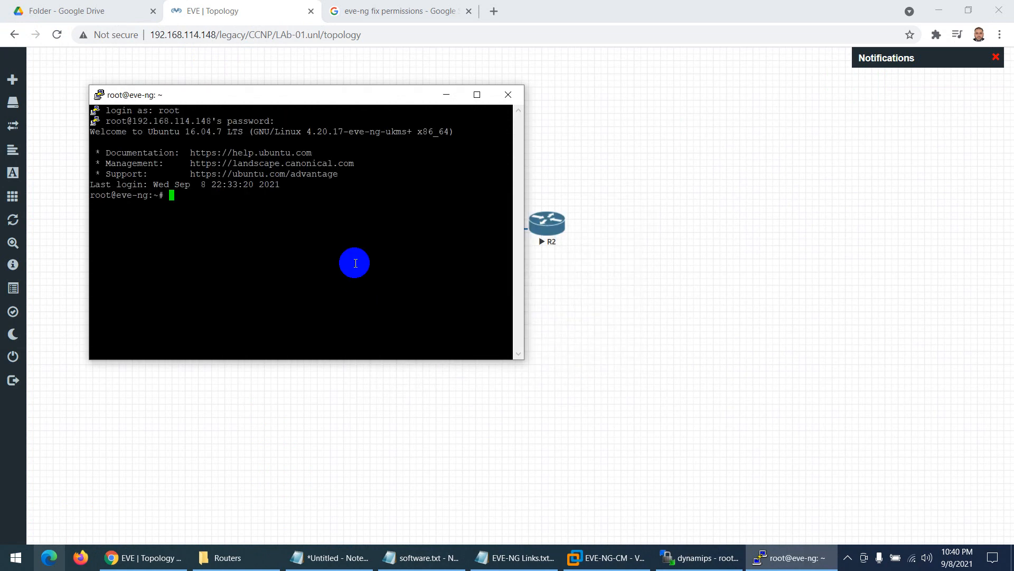
{"action": "left_click", "coordinate": [736, 357]}
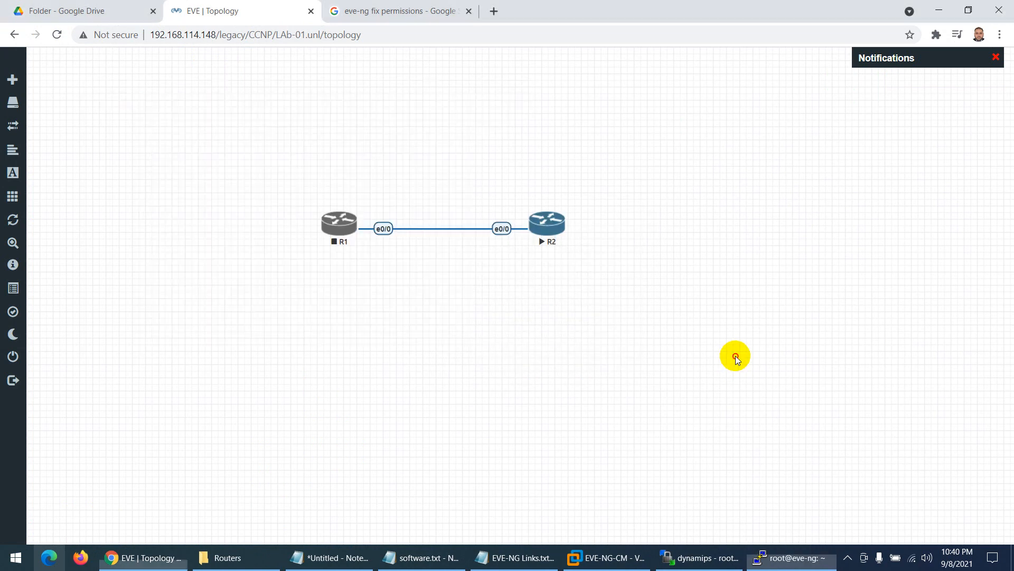
- Start R1, then capture R2's e0/0 traffic in Wireshark via the wireshark_wrapper.bat helper
{"action": "right_click", "coordinate": [338, 233]}
{"action": "left_click", "coordinate": [360, 247]}
{"action": "right_click", "coordinate": [546, 231]}
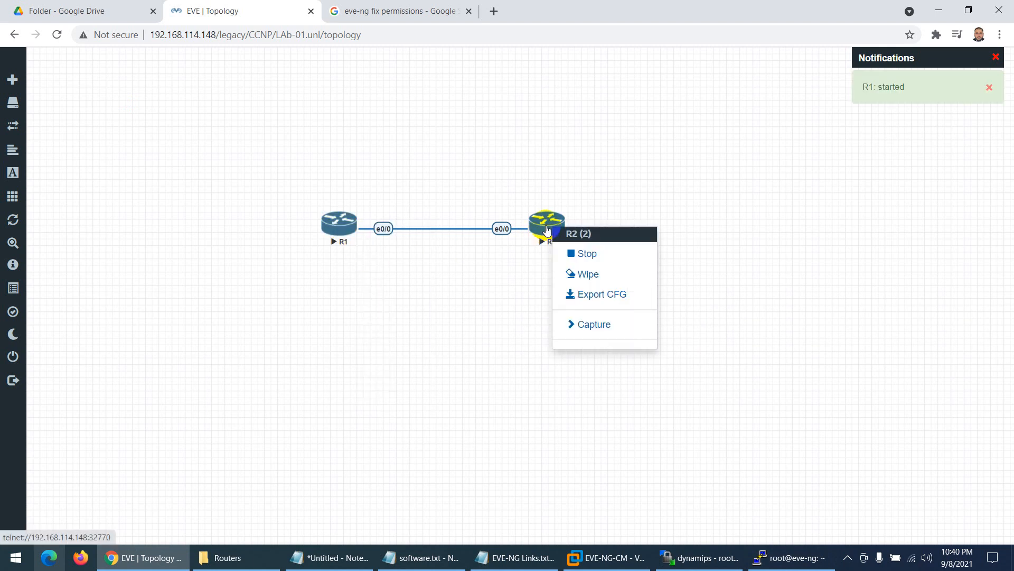
{"action": "left_click", "coordinate": [515, 280]}
{"action": "right_click", "coordinate": [534, 221]}
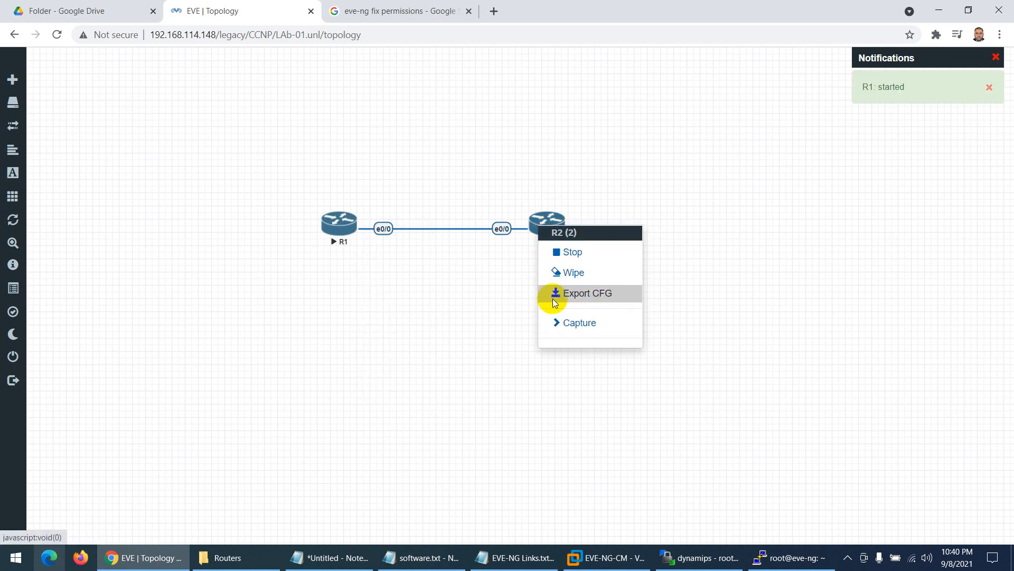
{"action": "mouse_move", "coordinate": [561, 324]}
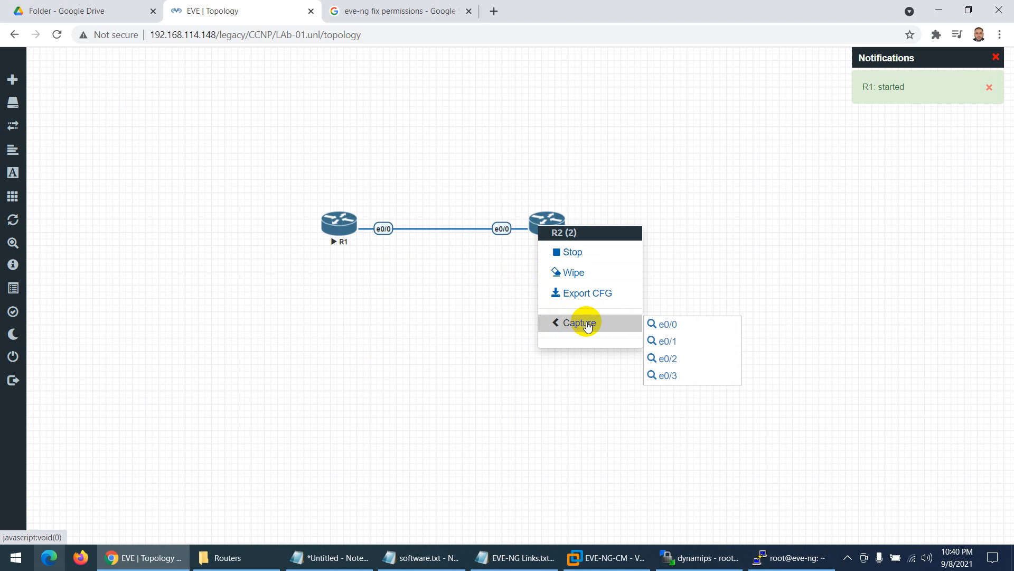
{"action": "left_click", "coordinate": [658, 323]}
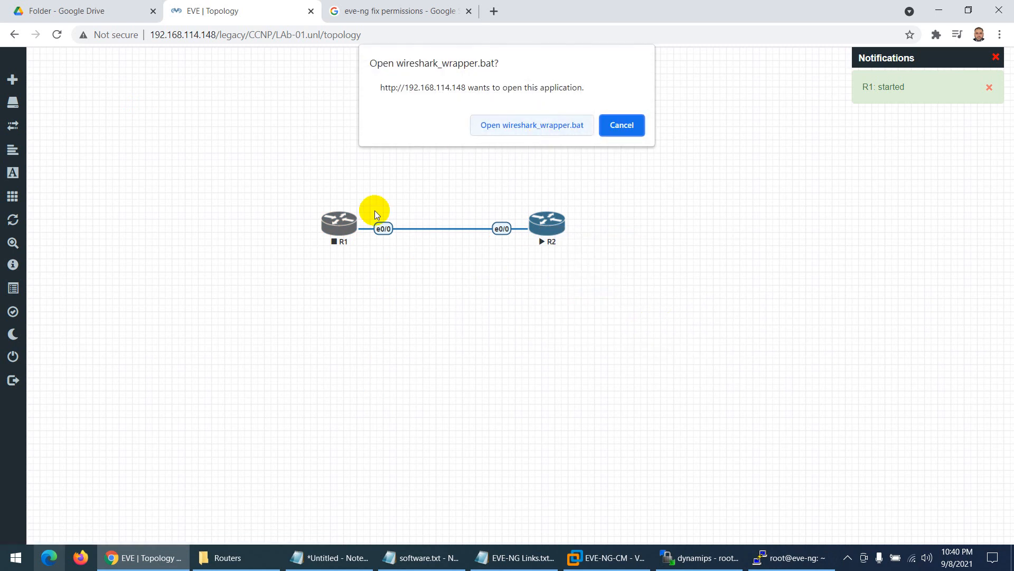
{"action": "left_click", "coordinate": [531, 125]}
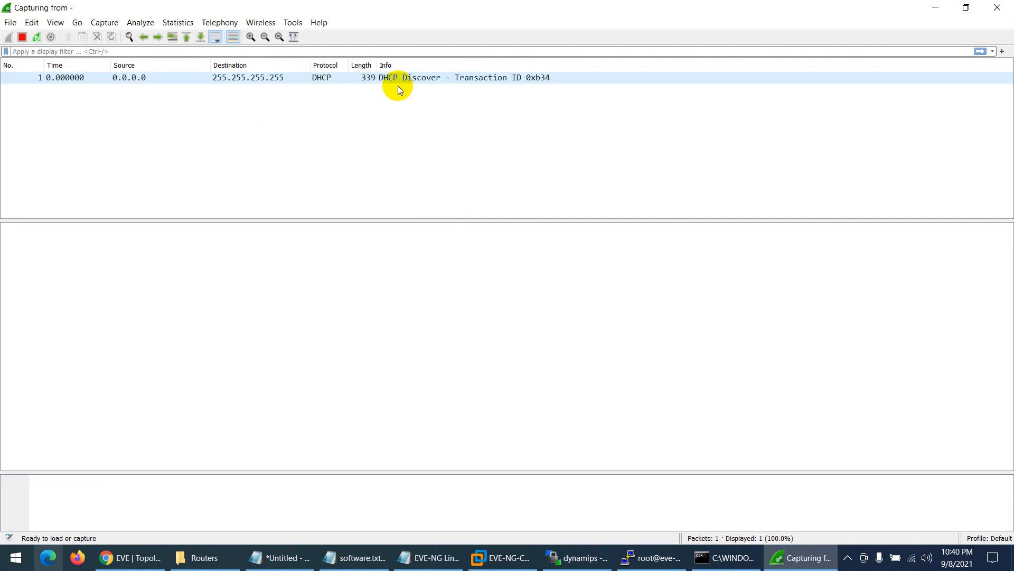
- Quit Wireshark without saving the capture and close its helper console window
{"action": "left_click", "coordinate": [998, 8]}
{"action": "left_click", "coordinate": [520, 297]}
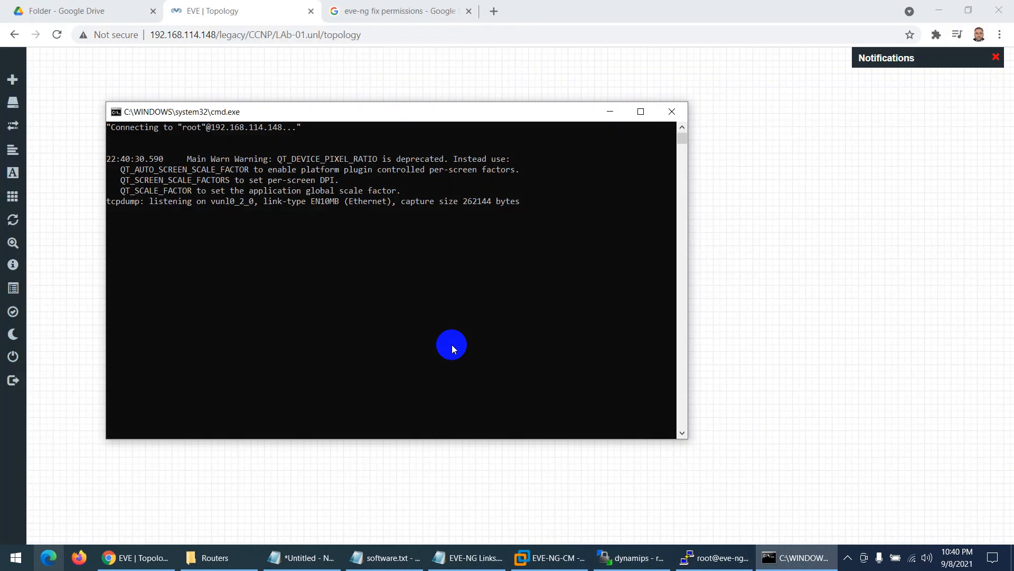
{"action": "left_click", "coordinate": [672, 111]}
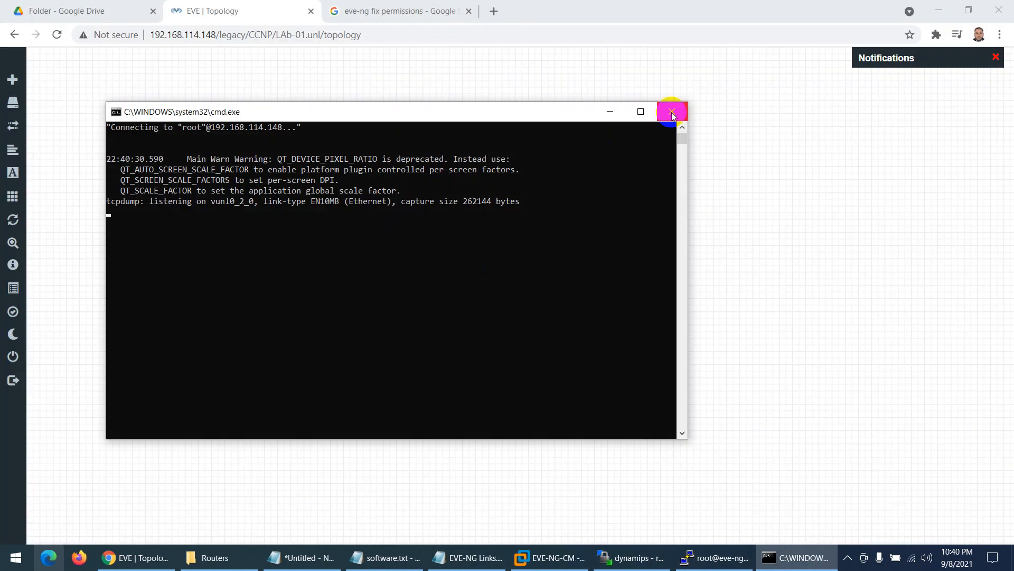
- Close the root PuTTY SSH session and stop router R2
{"action": "left_click", "coordinate": [760, 552]}
{"action": "right_click", "coordinate": [398, 195]}
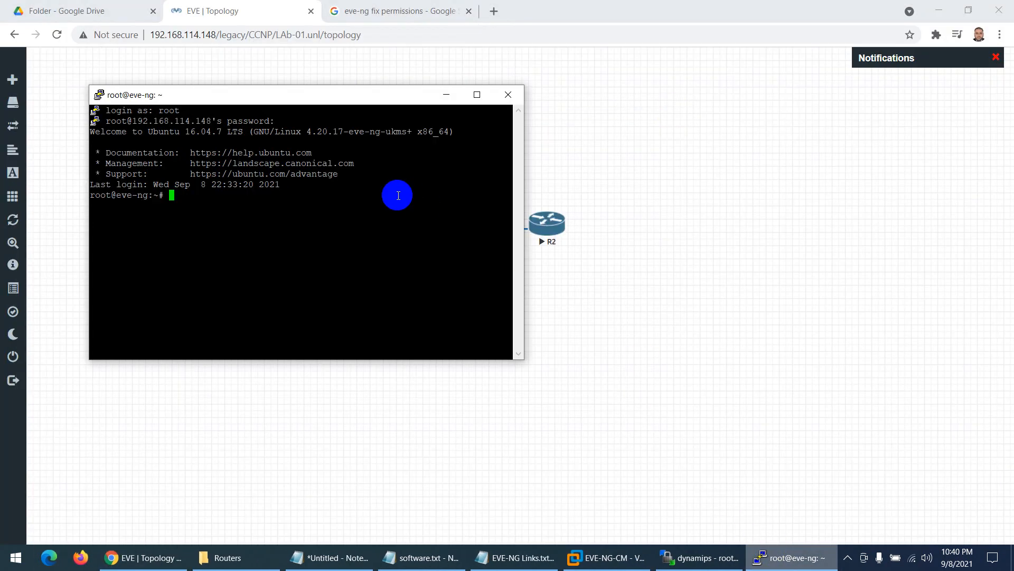
{"action": "left_click", "coordinate": [509, 96]}
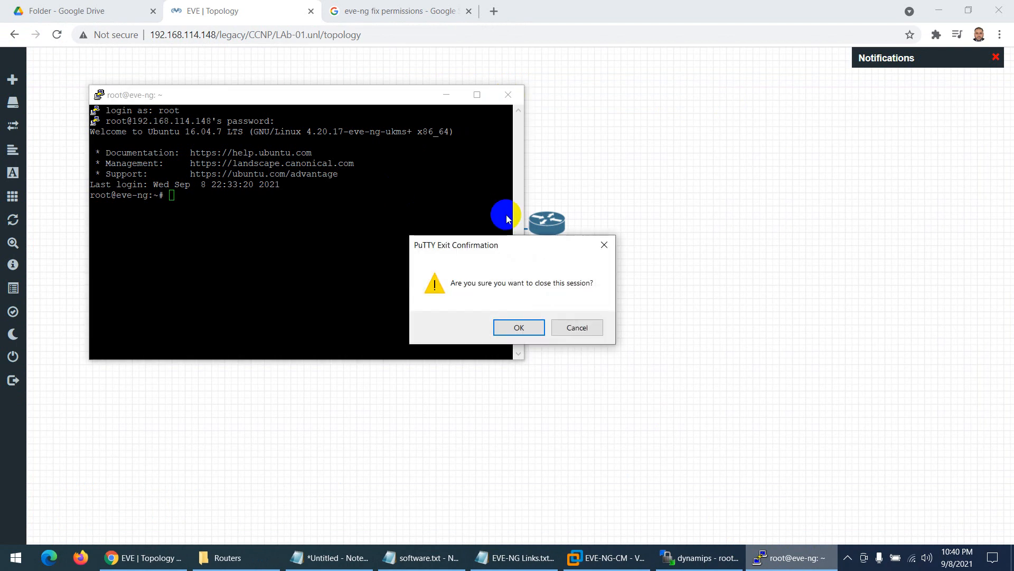
{"action": "left_click", "coordinate": [514, 328]}
{"action": "right_click", "coordinate": [548, 231]}
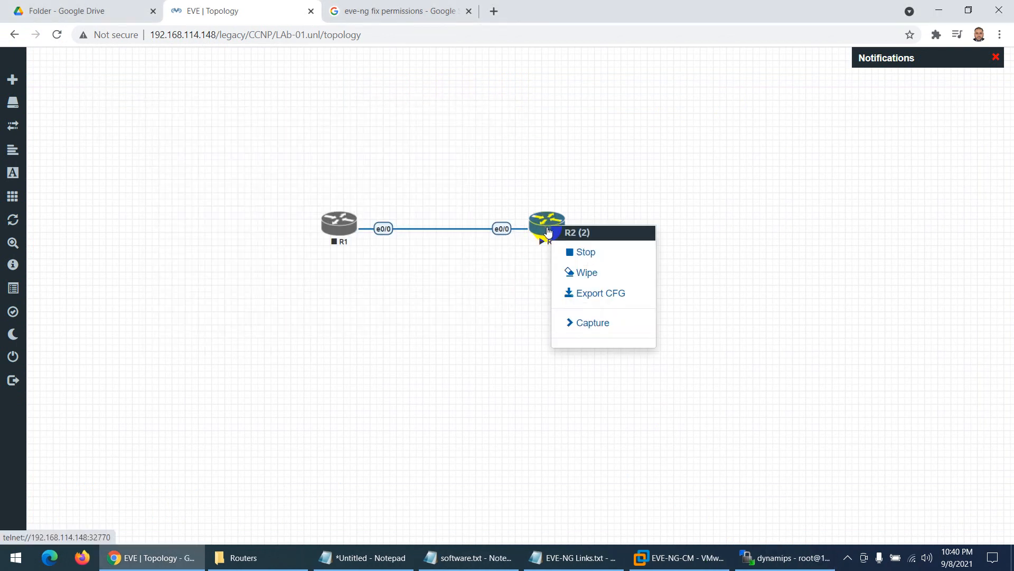
{"action": "left_click", "coordinate": [568, 252]}
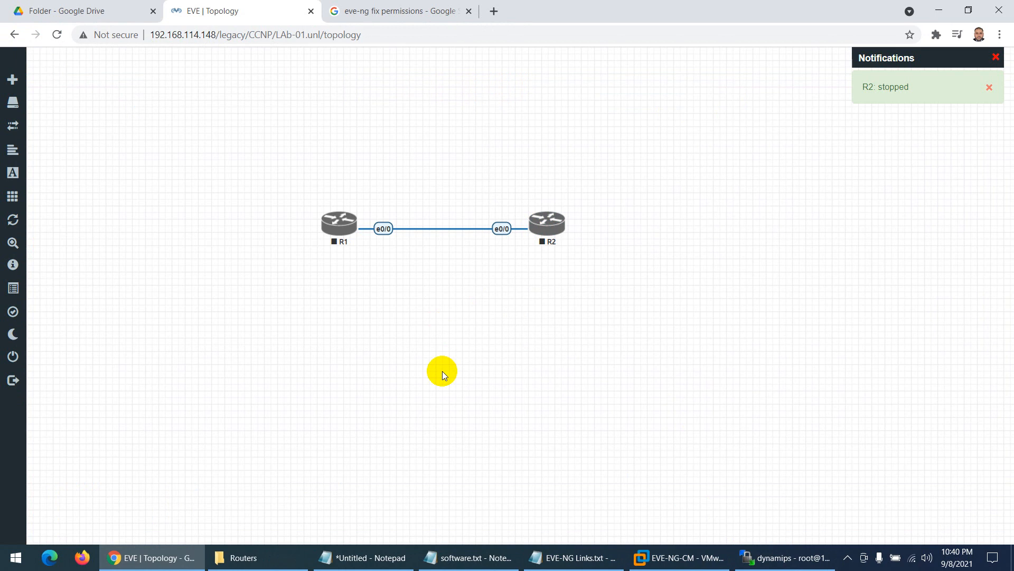
- In WinSCP, go up to addons and open the empty remote qemu folder, then return to the local Routers folder
{"action": "left_click", "coordinate": [785, 557]}
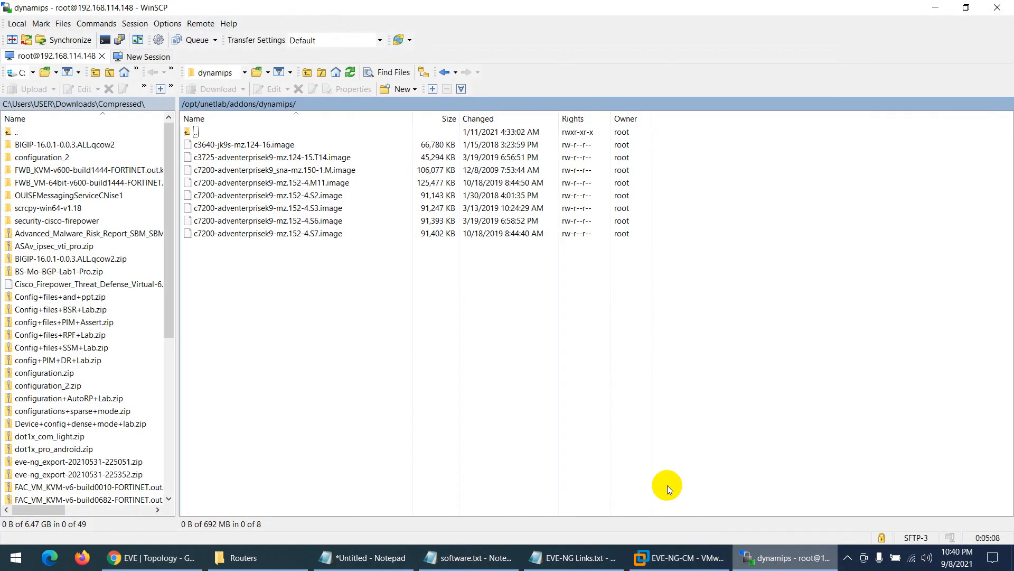
{"action": "double_click", "coordinate": [188, 132]}
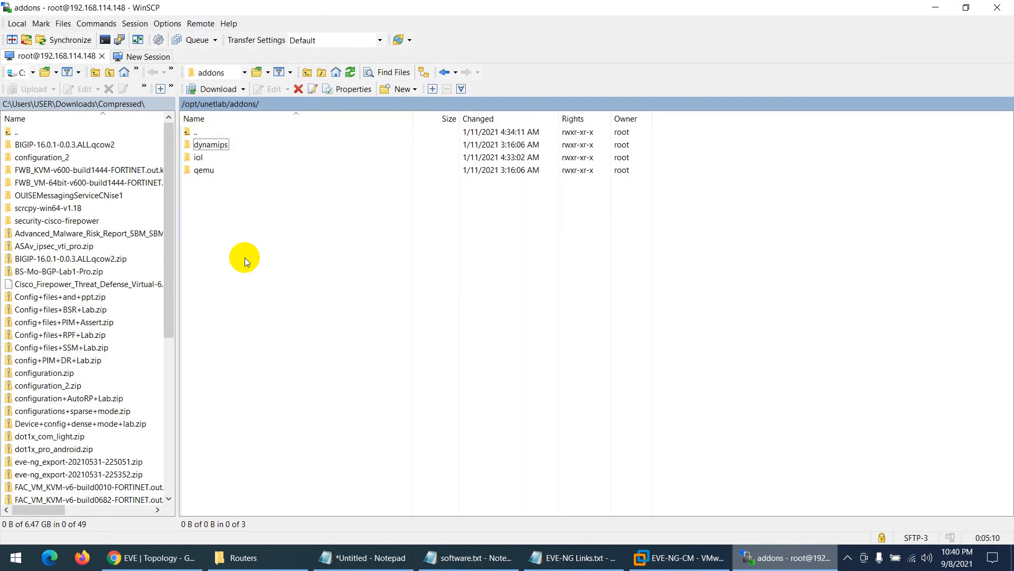
{"action": "double_click", "coordinate": [199, 169]}
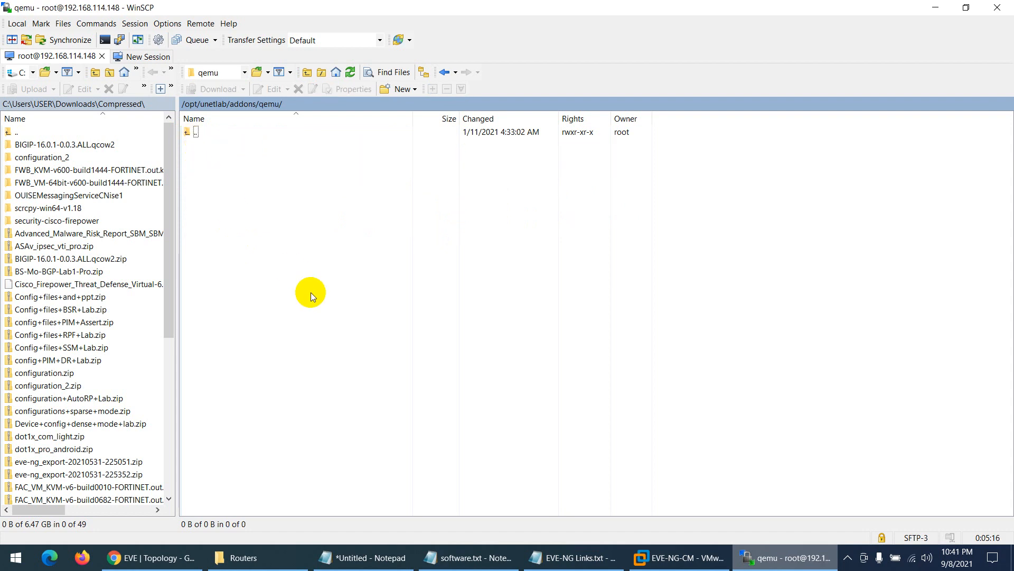
{"action": "left_click", "coordinate": [259, 557]}
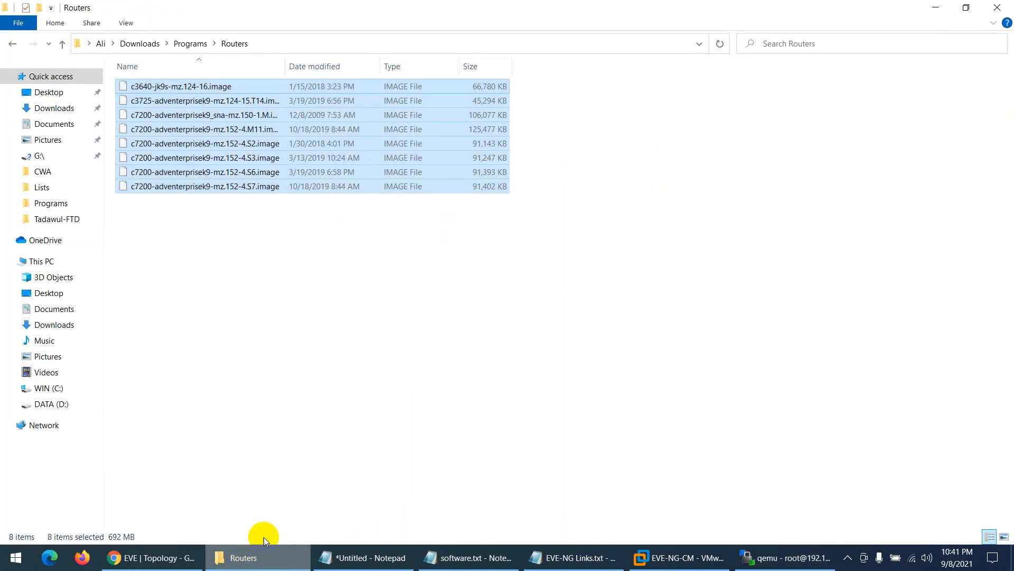
- Look inside the asa-915 zip, then open the extracted asa-915-16-k8-CL-L folder to find hda.qcow2
{"action": "left_click", "coordinate": [187, 43]}
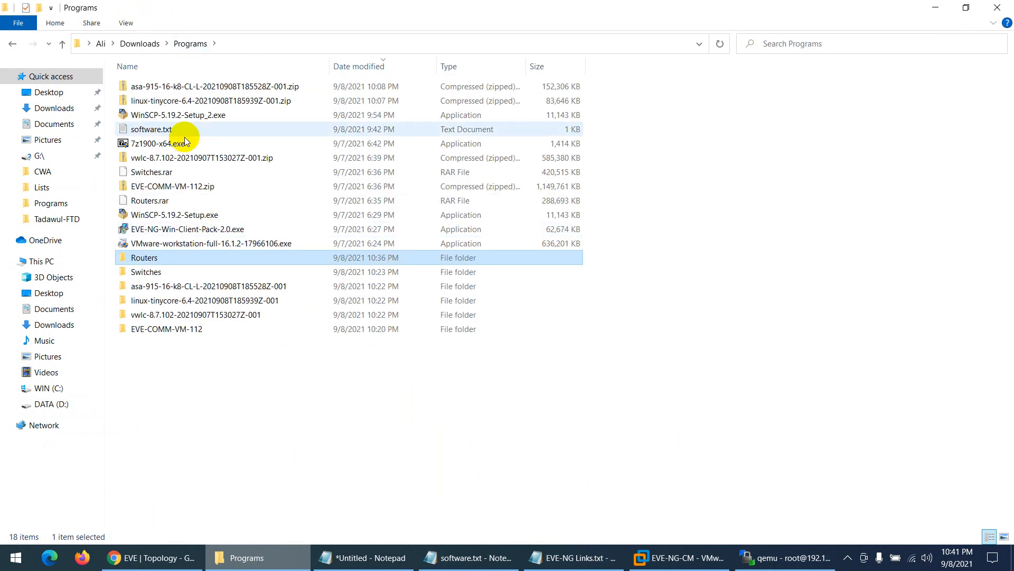
{"action": "double_click", "coordinate": [188, 88]}
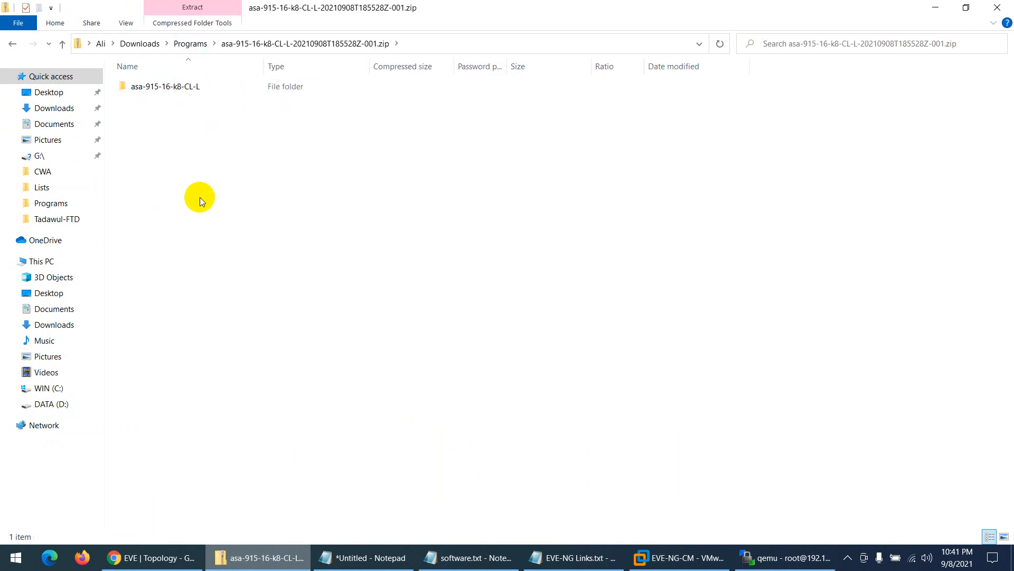
{"action": "left_click", "coordinate": [192, 44]}
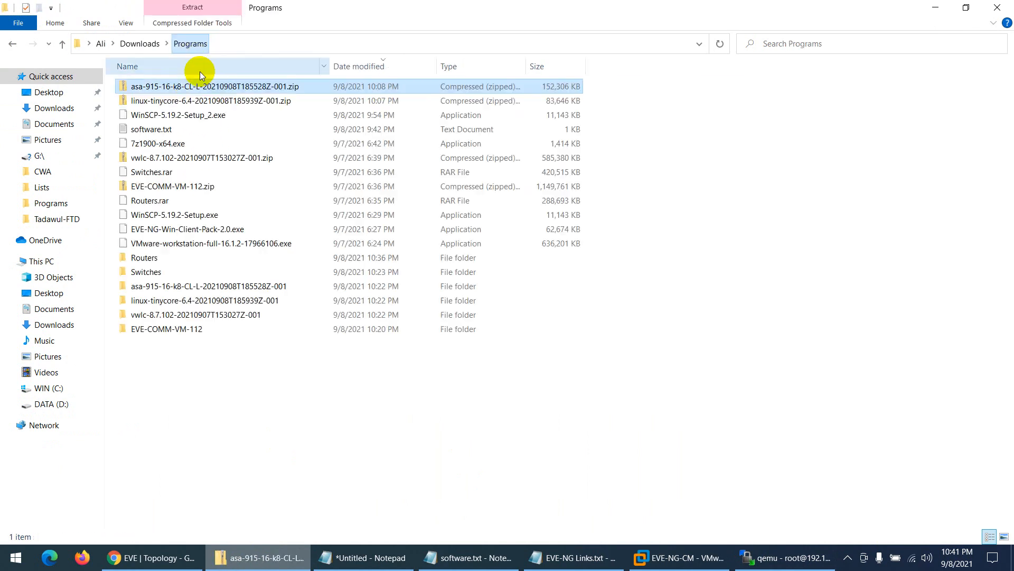
{"action": "double_click", "coordinate": [181, 288]}
{"action": "double_click", "coordinate": [168, 94]}
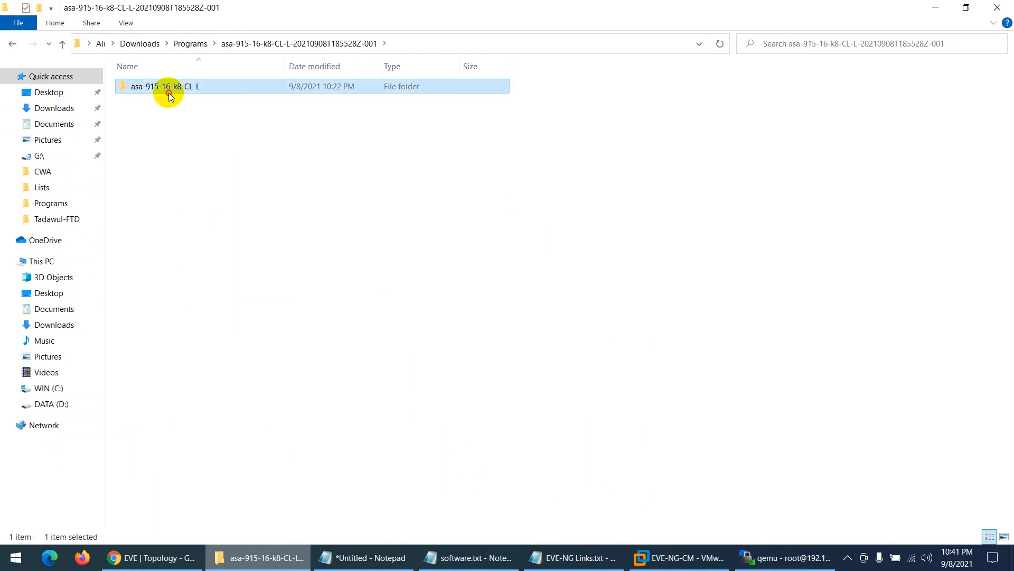
{"action": "left_click", "coordinate": [343, 50]}
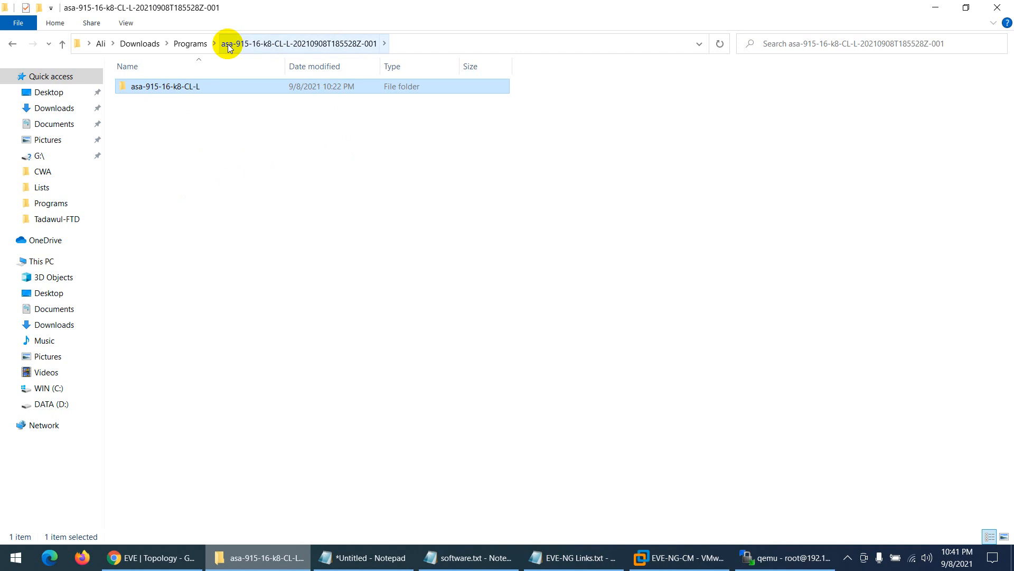
{"action": "left_click", "coordinate": [188, 43]}
{"action": "double_click", "coordinate": [161, 285]}
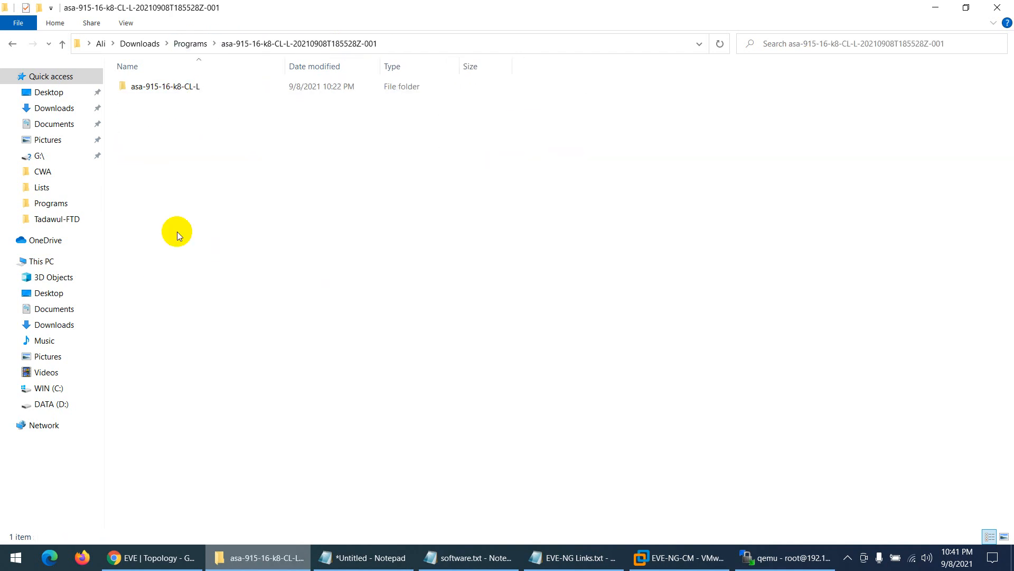
{"action": "double_click", "coordinate": [170, 89]}
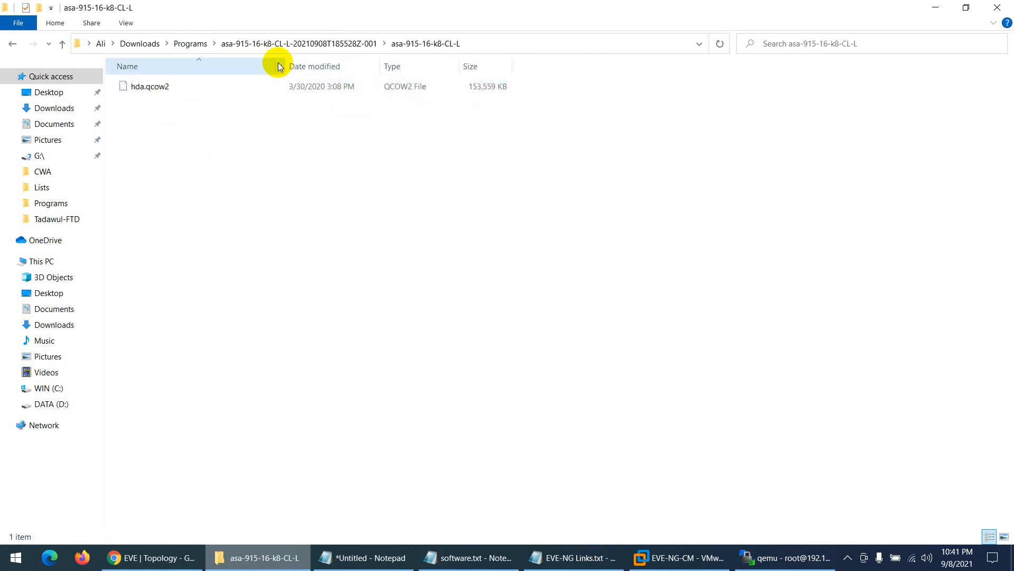
{"action": "left_click", "coordinate": [339, 43]}
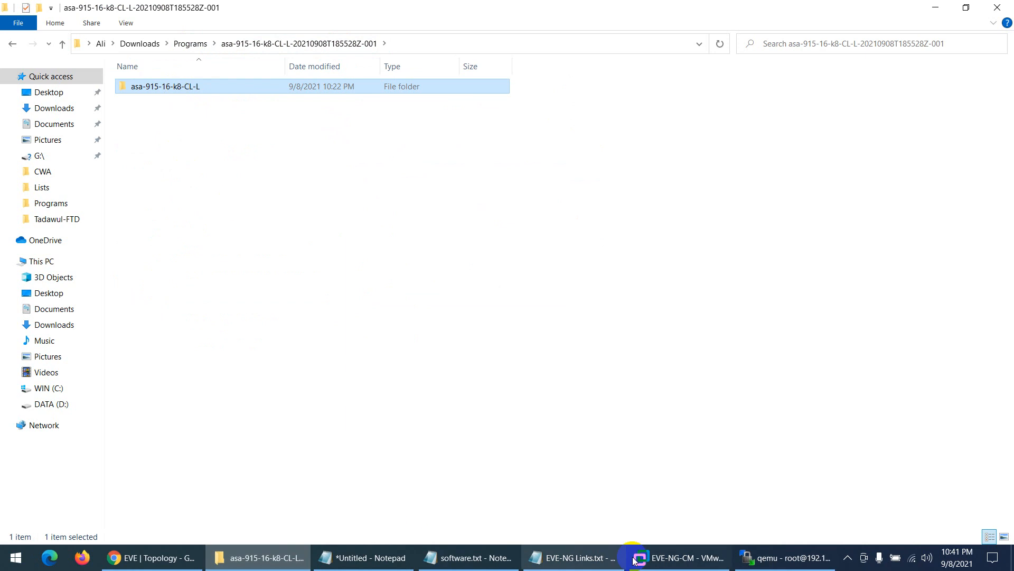
{"action": "left_click", "coordinate": [787, 558]}
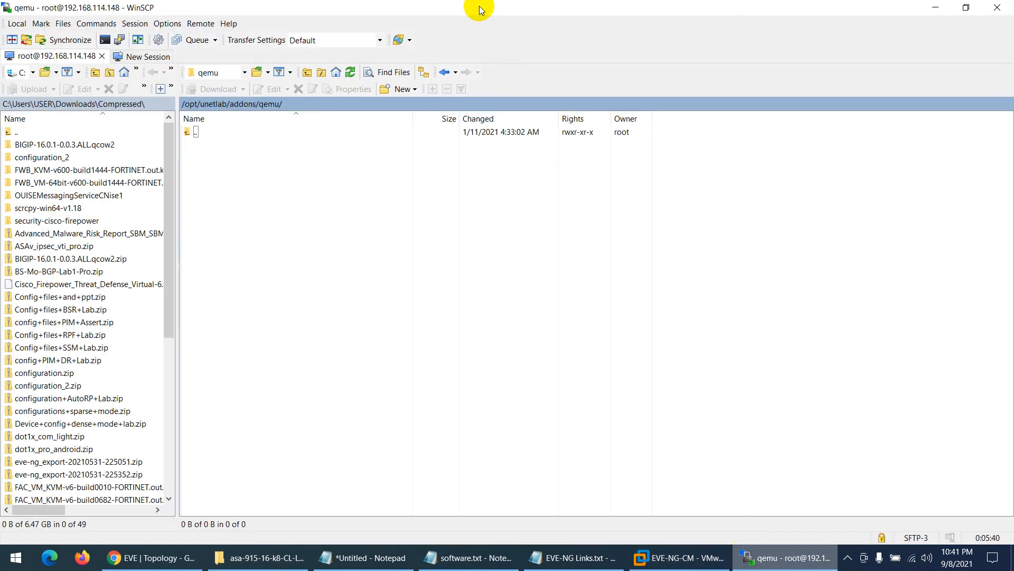
- Upload asa-915-16-k8-CL-L to /opt/unetlab/addons/qemu and open it to confirm the 153,559 KB hda.qcow2
{"action": "left_click_drag", "start_coordinate": [478, 9], "coordinate": [723, 61]}
{"action": "left_click_drag", "start_coordinate": [190, 90], "coordinate": [718, 238]}
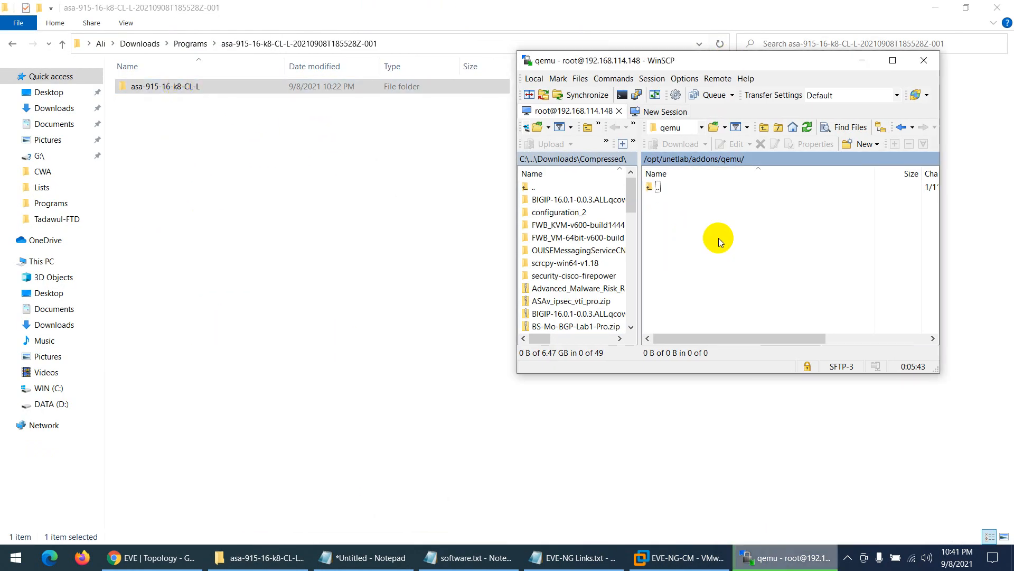
{"action": "left_click", "coordinate": [894, 62]}
{"action": "double_click", "coordinate": [222, 147]}
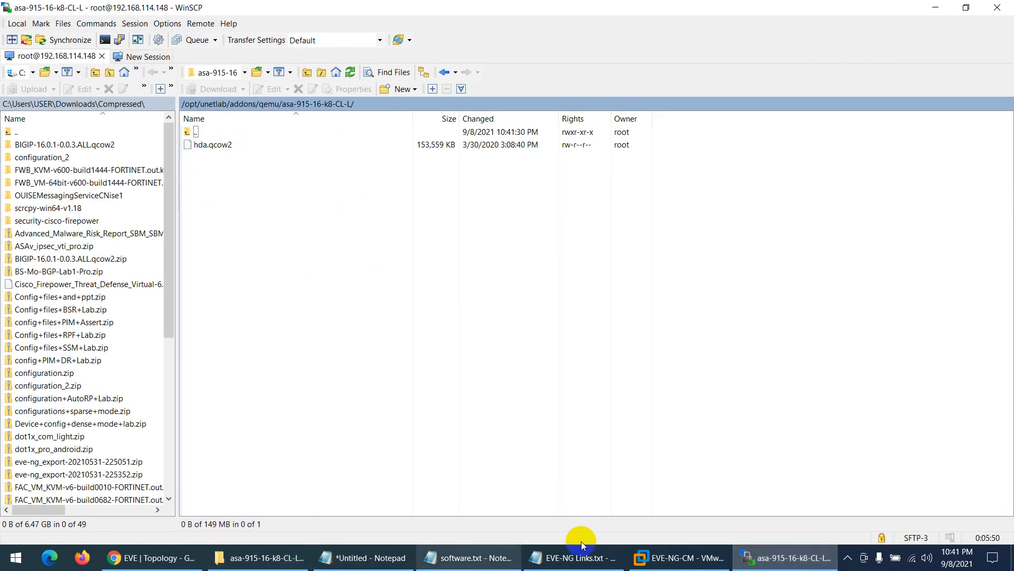
- Bring up the EVE-NG-CM virtual machine console, then release input from it
{"action": "key", "text": "super"}
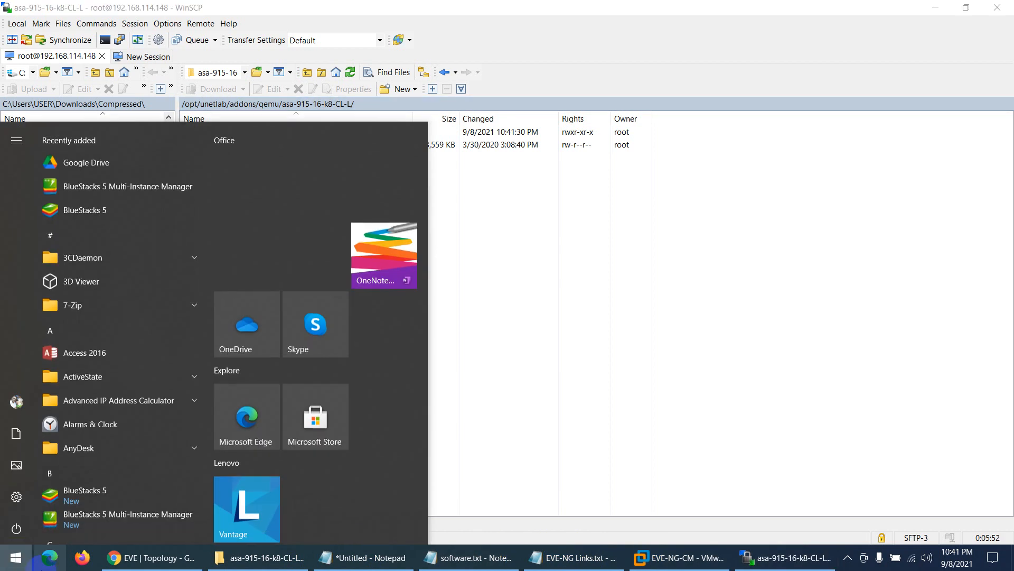
{"action": "type", "text": "p"}
{"action": "left_click", "coordinate": [678, 557]}
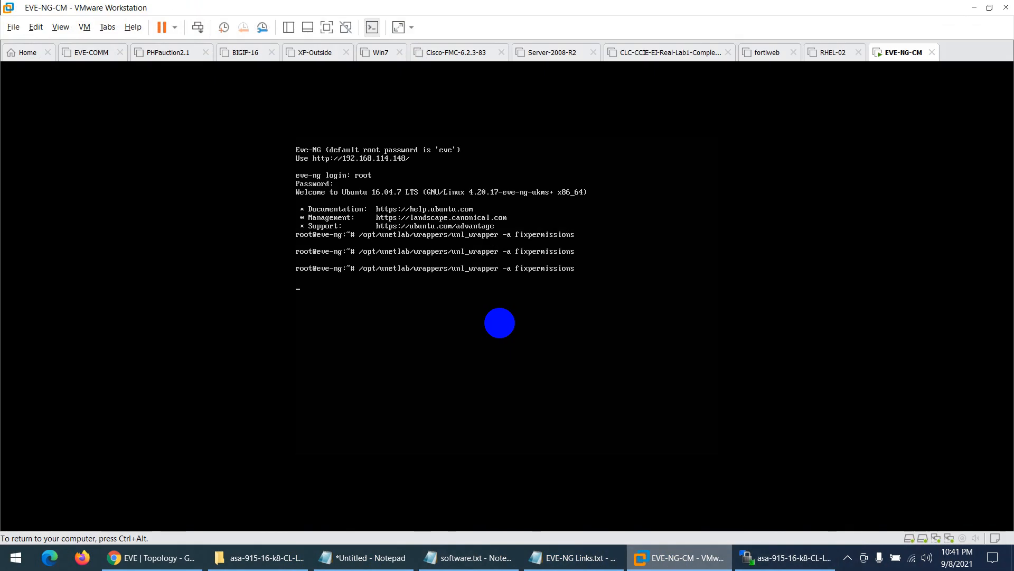
{"action": "key", "text": "ctrl+alt"}
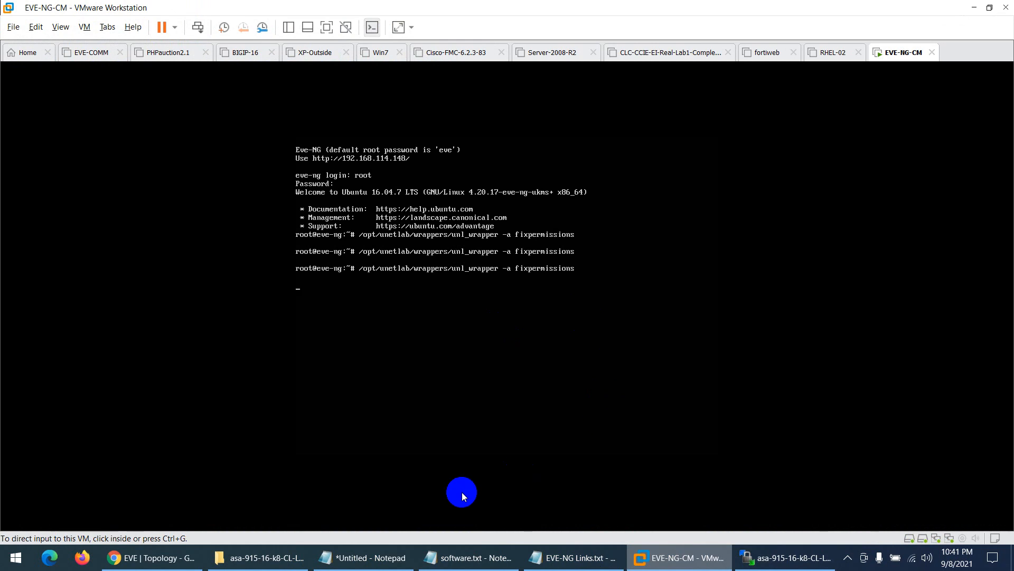
{"action": "left_click", "coordinate": [152, 558]}
- Add a Cisco ASA node to the lab from the asa-915-16-k8-CL-L image
{"action": "right_click", "coordinate": [223, 220]}
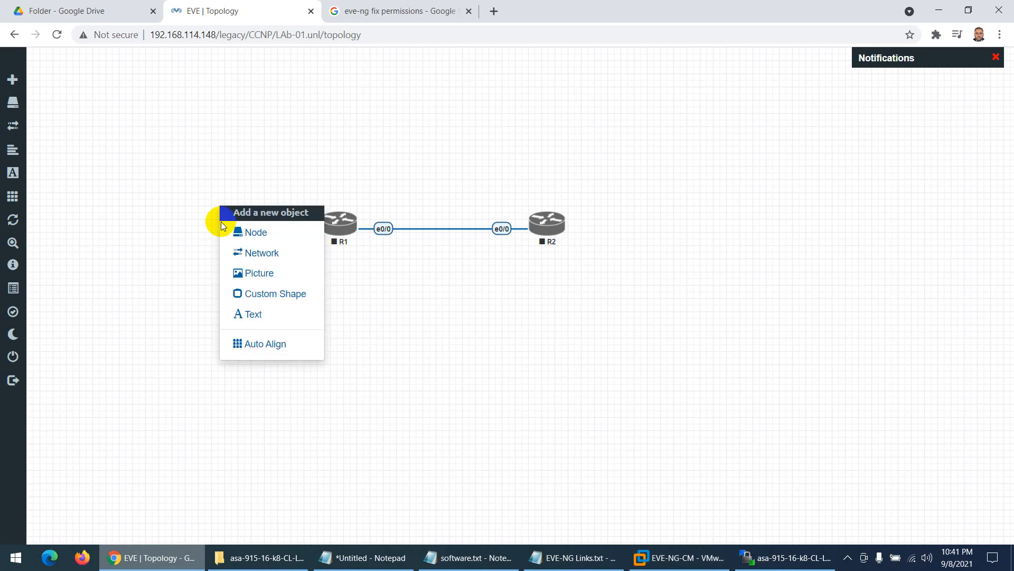
{"action": "left_click", "coordinate": [230, 233]}
{"action": "type", "text": "as"}
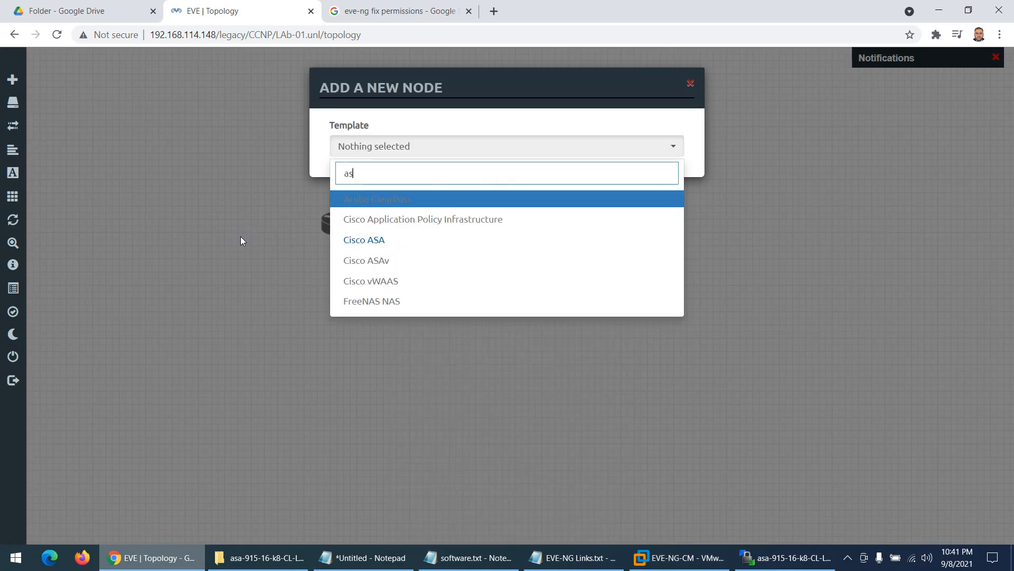
{"action": "left_click", "coordinate": [364, 236]}
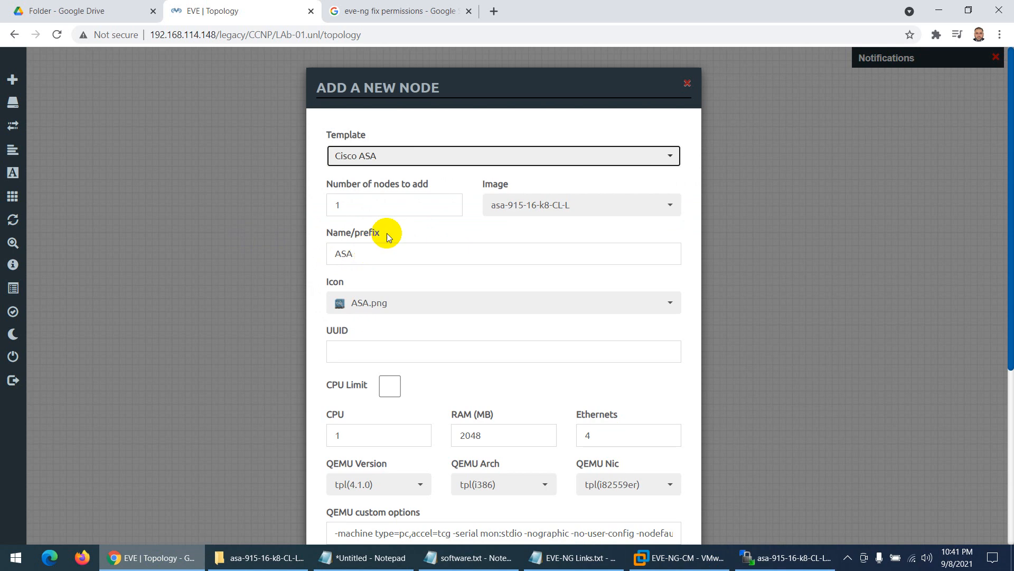
{"action": "scroll", "coordinate": [391, 244], "scroll_direction": "down", "scroll_amount": 3}
{"action": "scroll", "coordinate": [392, 251], "scroll_direction": "down", "scroll_amount": 3}
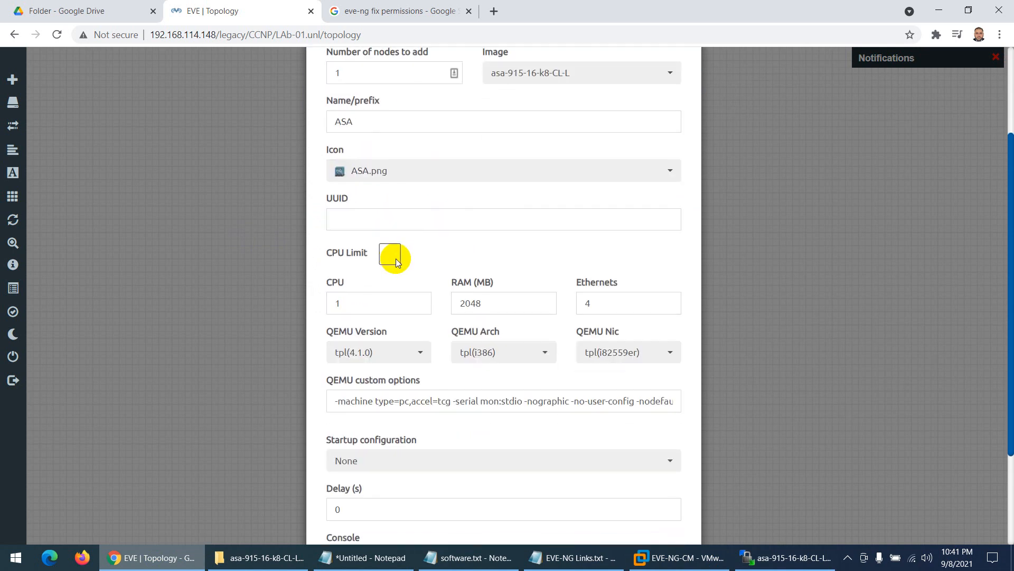
{"action": "left_click", "coordinate": [436, 503]}
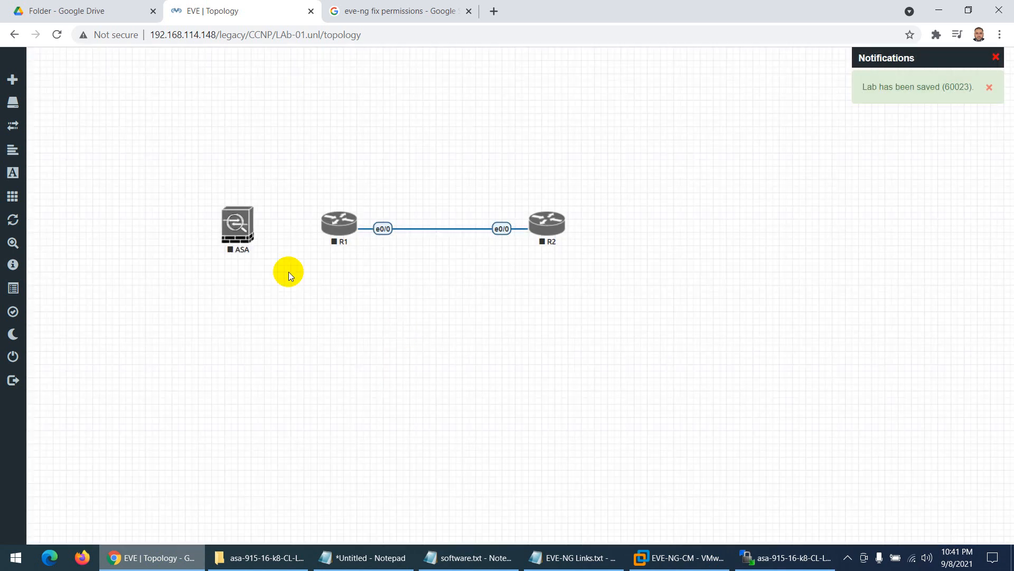
- Start the ASA node and open its console in SecureCRT, where it boots ASA 9.1.5
{"action": "right_click", "coordinate": [239, 235]}
{"action": "left_click", "coordinate": [265, 251]}
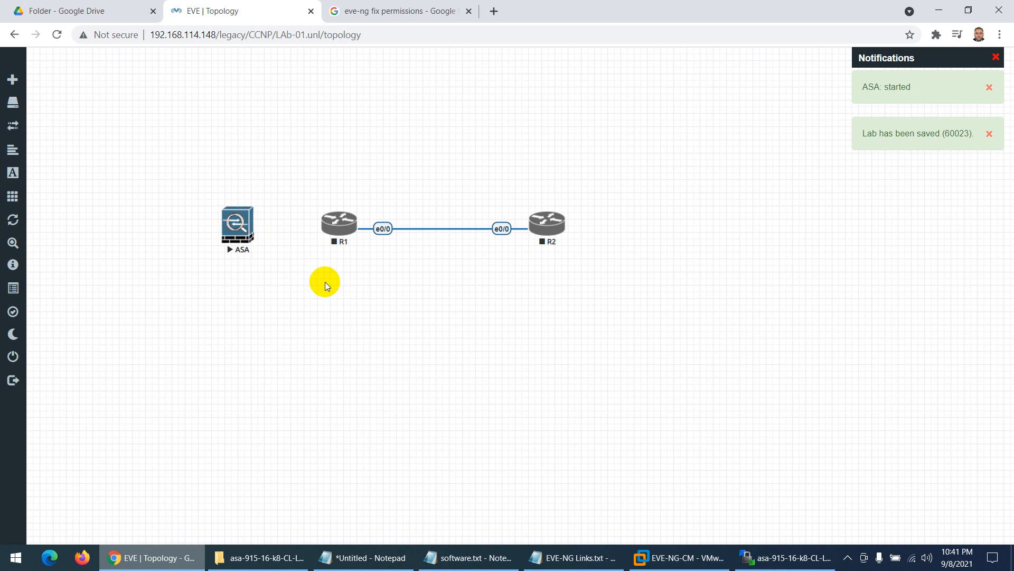
{"action": "left_click", "coordinate": [239, 232]}
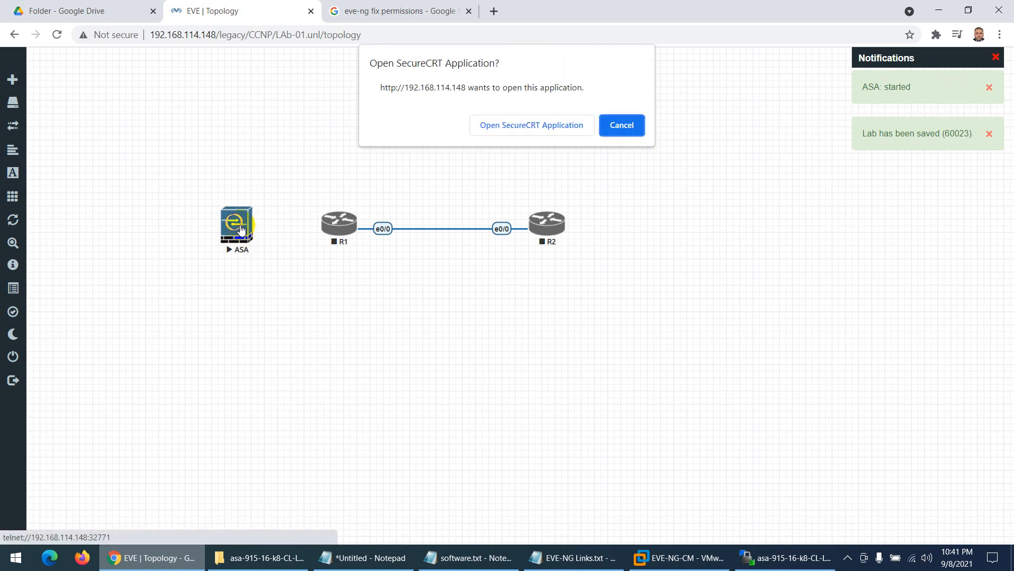
{"action": "left_click", "coordinate": [530, 114]}
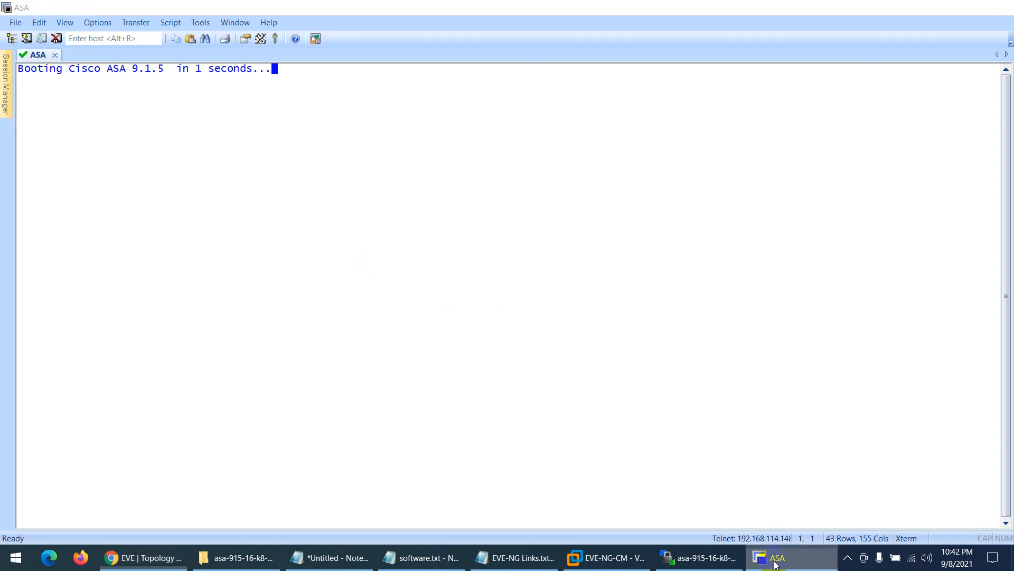
{"action": "left_click", "coordinate": [764, 555]}
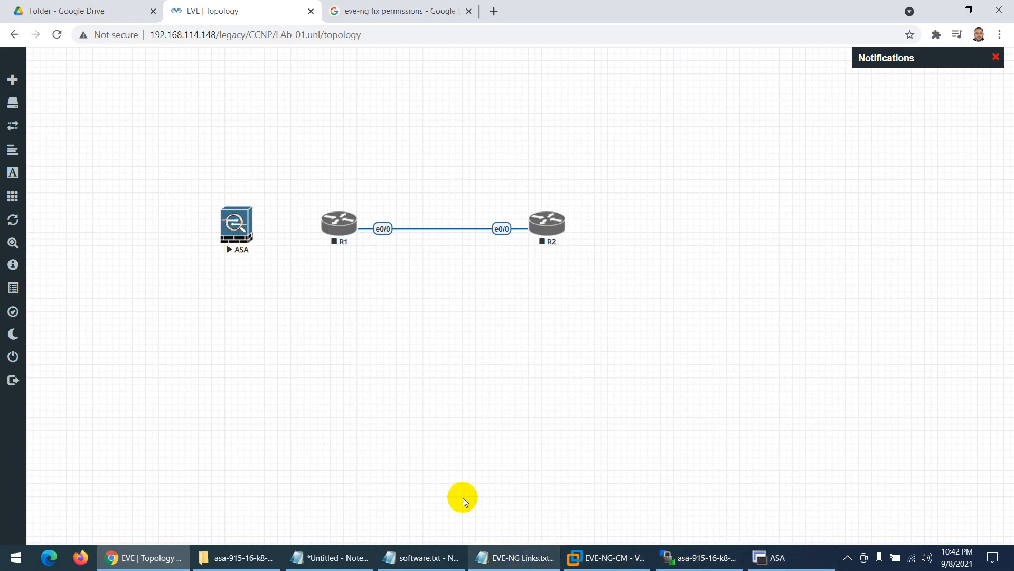
{"action": "left_click", "coordinate": [243, 555]}
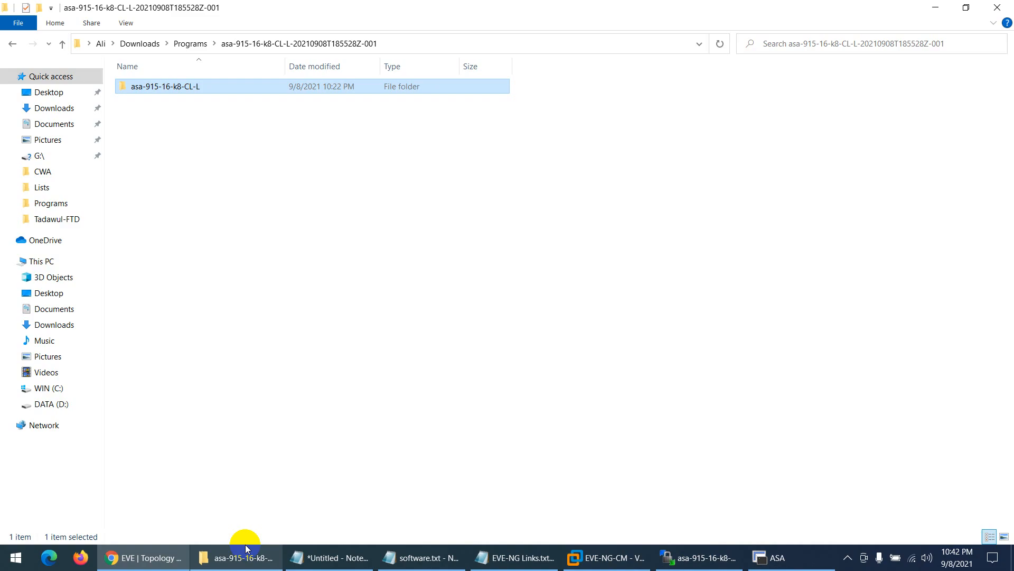
- Insert -001 after hda so the local ASA image becomes hda-001.qcow2
{"action": "double_click", "coordinate": [169, 91]}
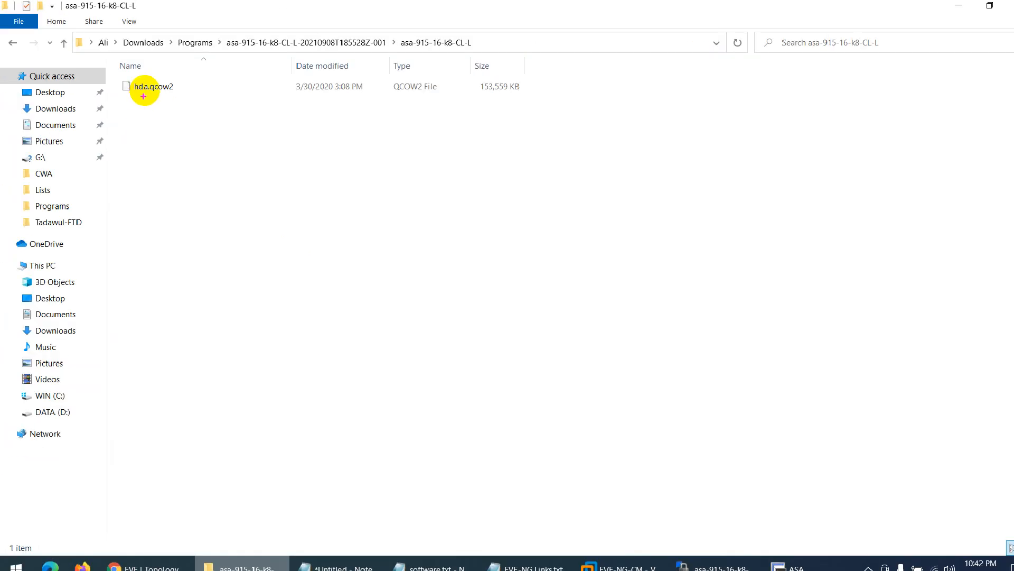
{"action": "left_click", "coordinate": [153, 90]}
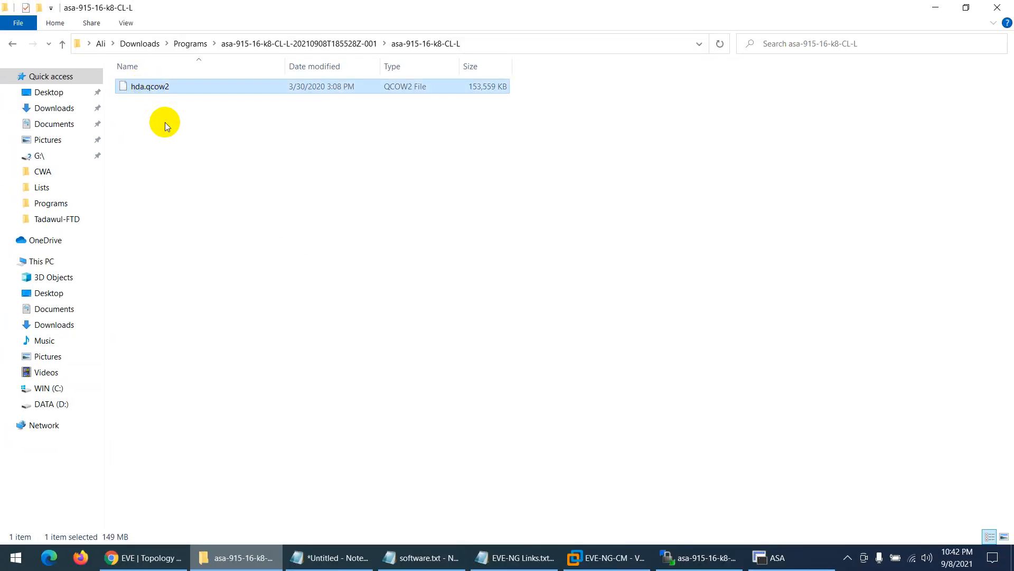
{"action": "key", "text": "F2"}
{"action": "key", "text": "Home"}
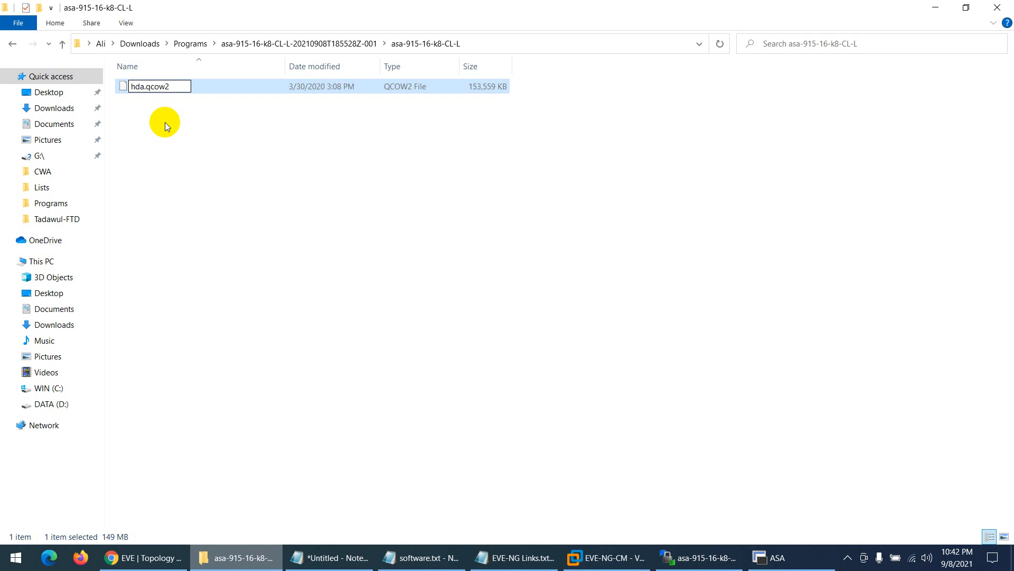
{"action": "type", "text": "-001"}
{"action": "key", "text": "Return"}
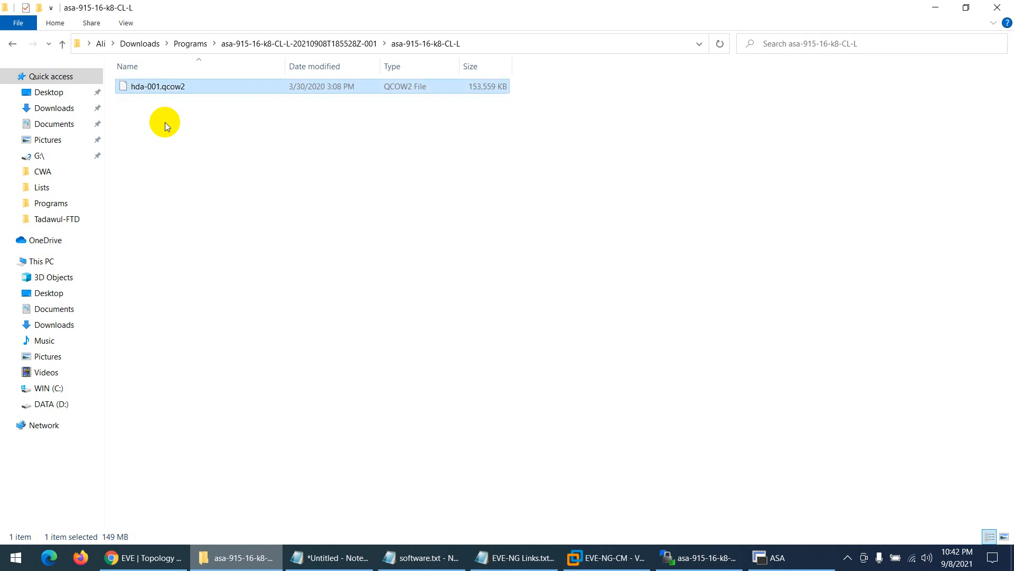
{"action": "left_click", "coordinate": [143, 557]}
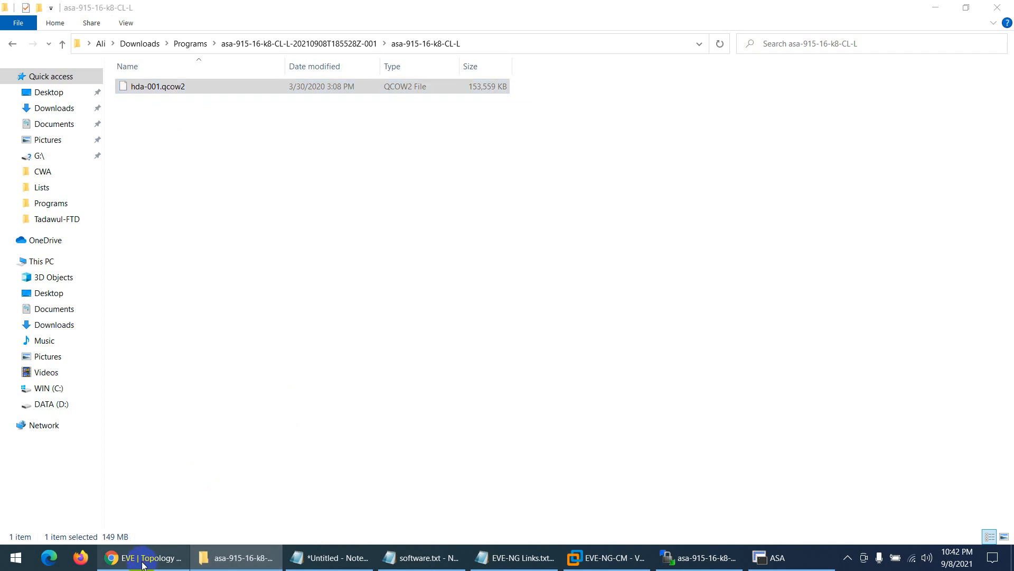
- Reload Google Drive and open the shared asa-915-16-k8-CL-L folder holding the 150 MB hda.qcow2
{"action": "left_click", "coordinate": [63, 11]}
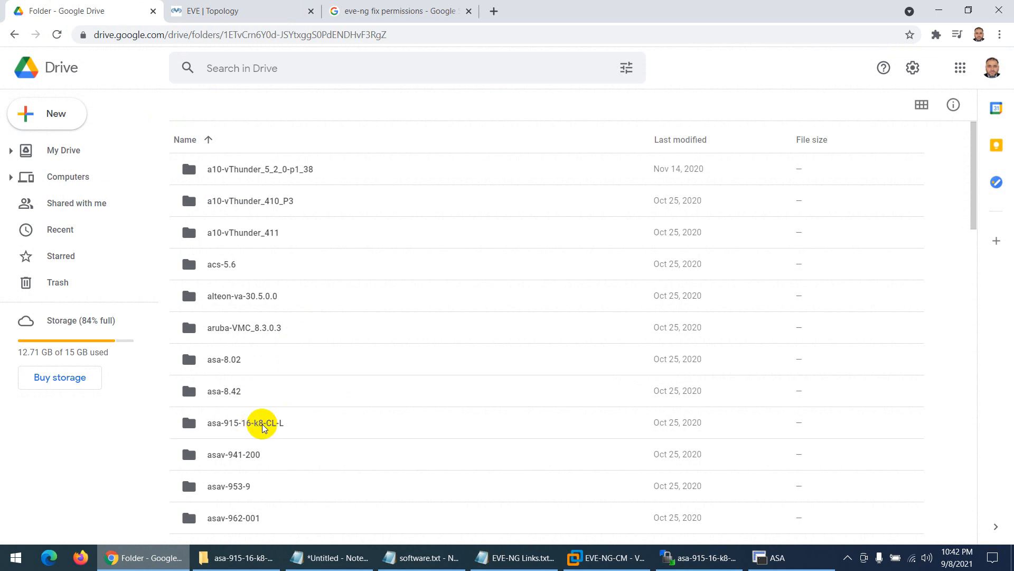
{"action": "left_click", "coordinate": [57, 35]}
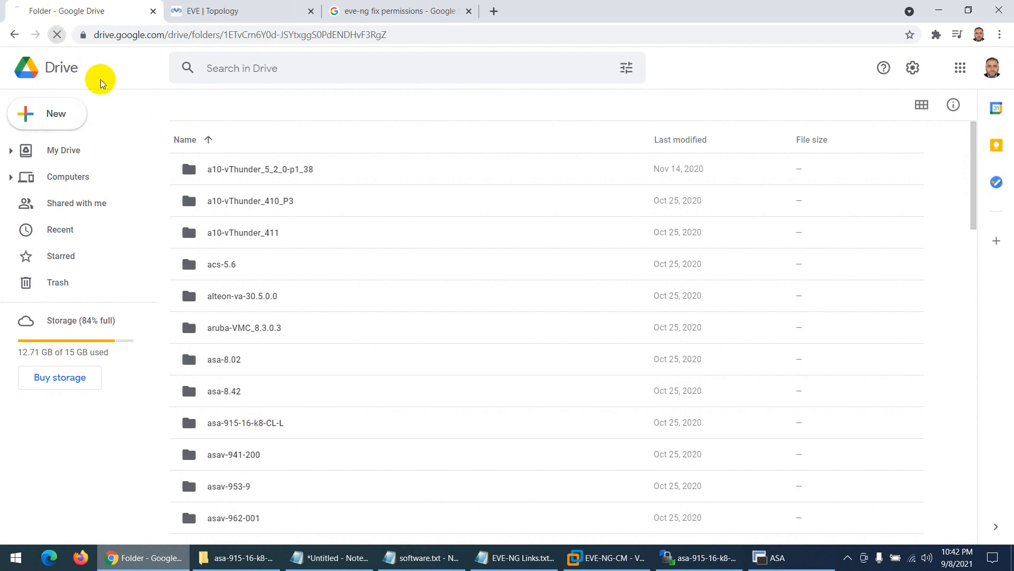
{"action": "double_click", "coordinate": [257, 425]}
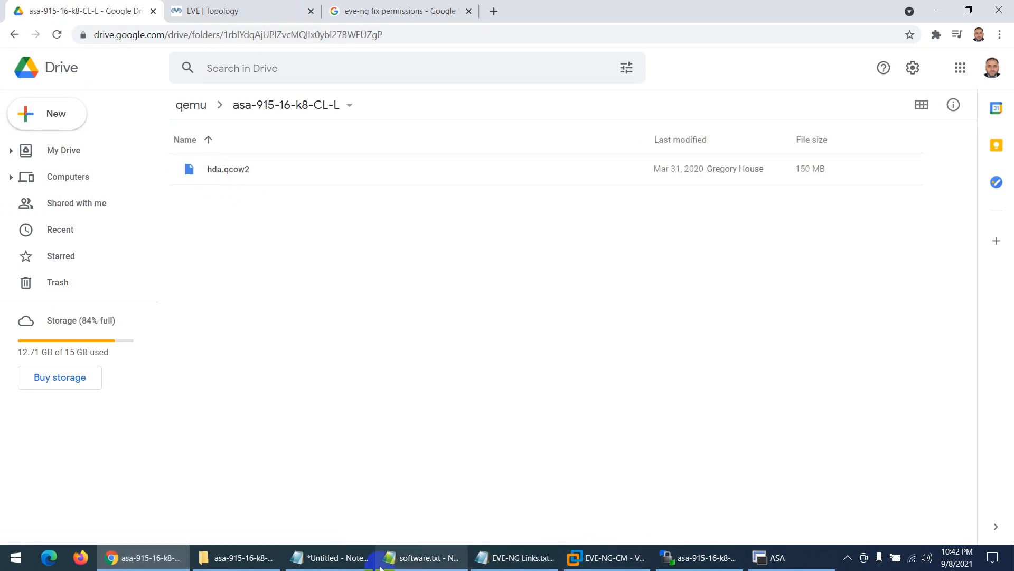
- Rename the local hda-001.qcow2 back to hda.qcow2
{"action": "left_click", "coordinate": [279, 563]}
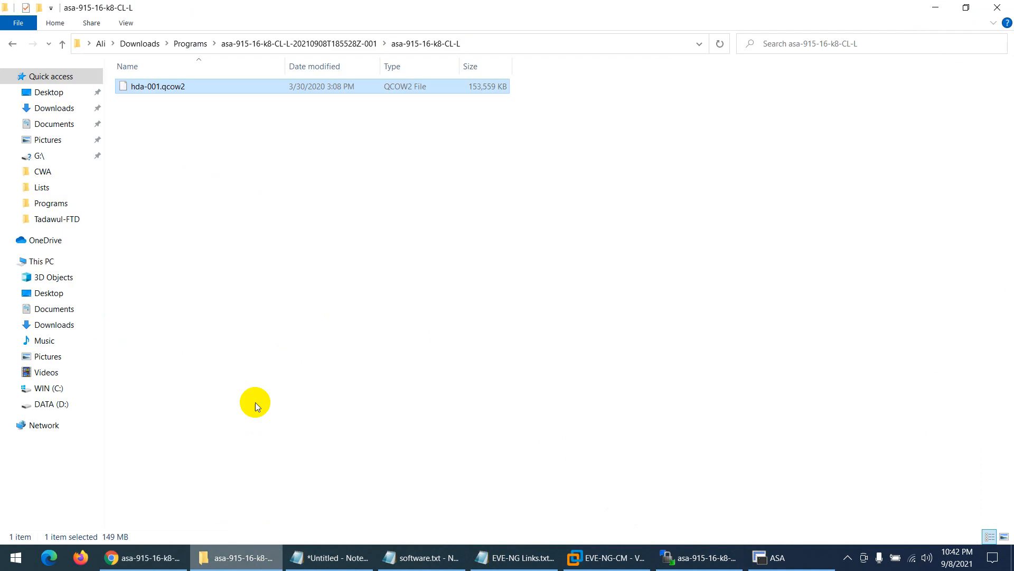
{"action": "left_click", "coordinate": [154, 87]}
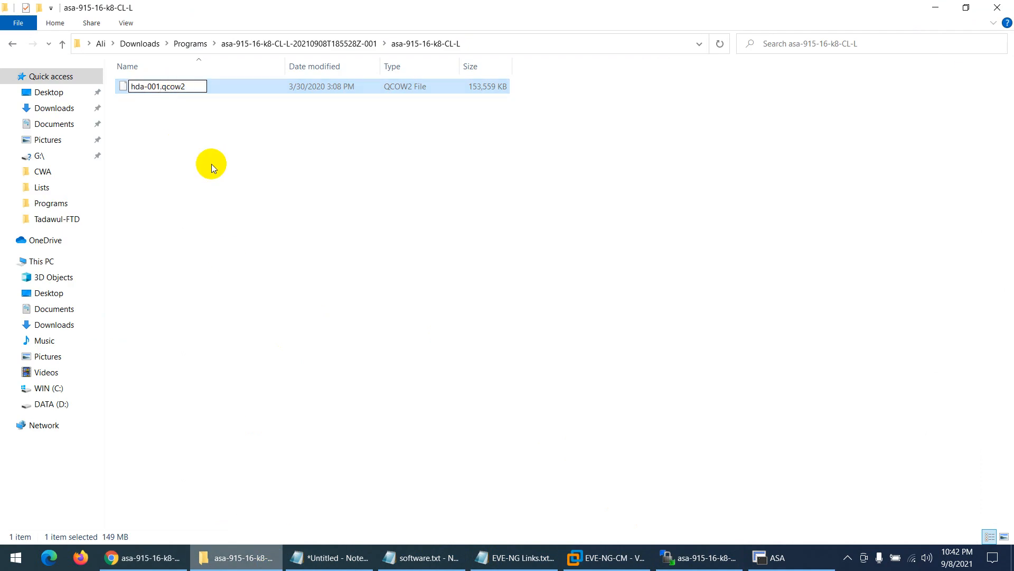
{"action": "key", "text": "BackSpace"}
{"action": "key", "text": "BackSpace"}
{"action": "key", "text": "BackSpace"}
{"action": "key", "text": "BackSpace"}
{"action": "key", "text": "Return"}
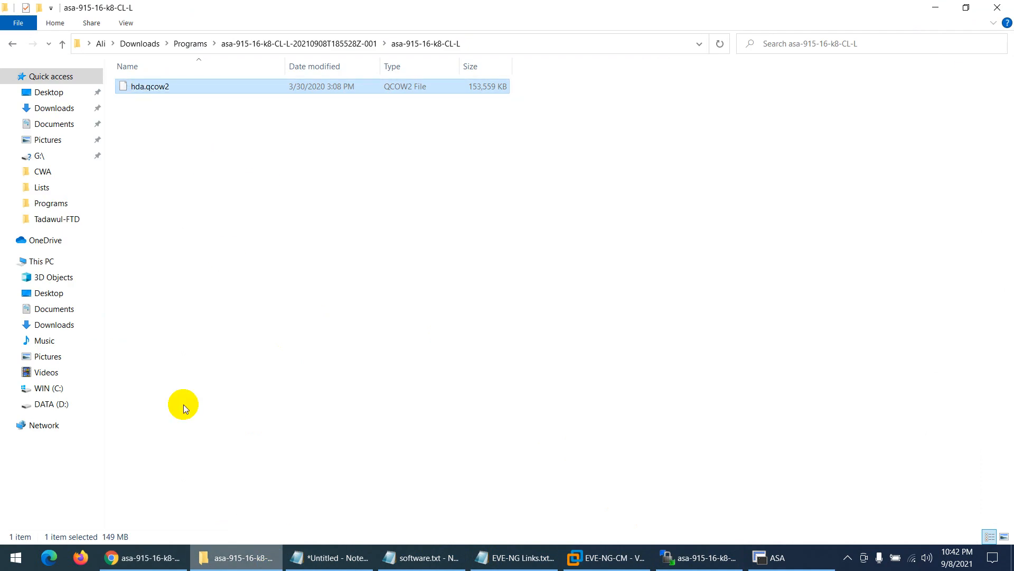
{"action": "left_click", "coordinate": [155, 554]}
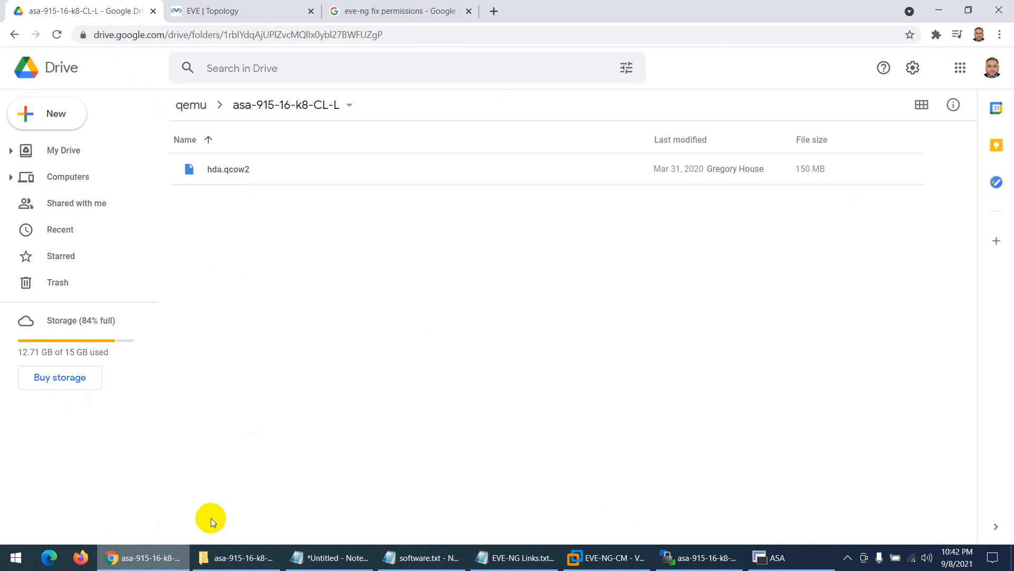
- Search Google for EVE-NG file names and open the Qemu image namings documentation page
{"action": "left_click", "coordinate": [437, 11]}
{"action": "left_click_drag", "start_coordinate": [271, 74], "coordinate": [113, 68]}
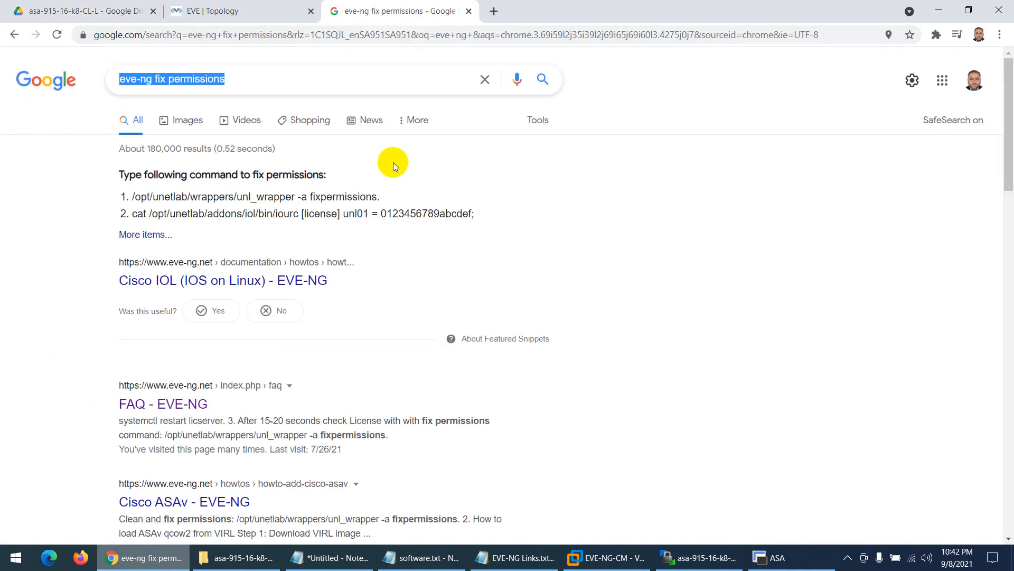
{"action": "type", "text": "eve "}
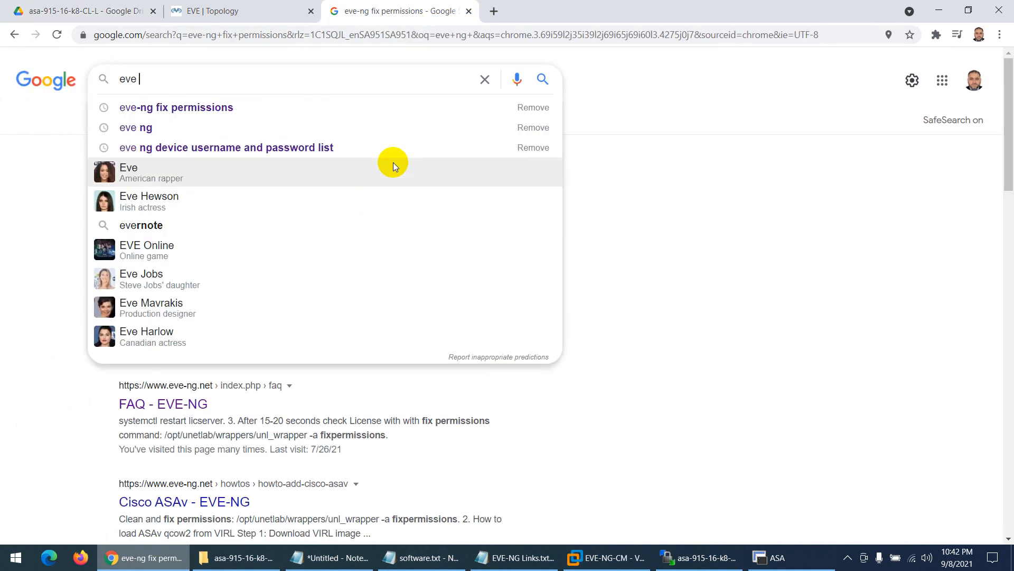
{"action": "type", "text": "ng fil"}
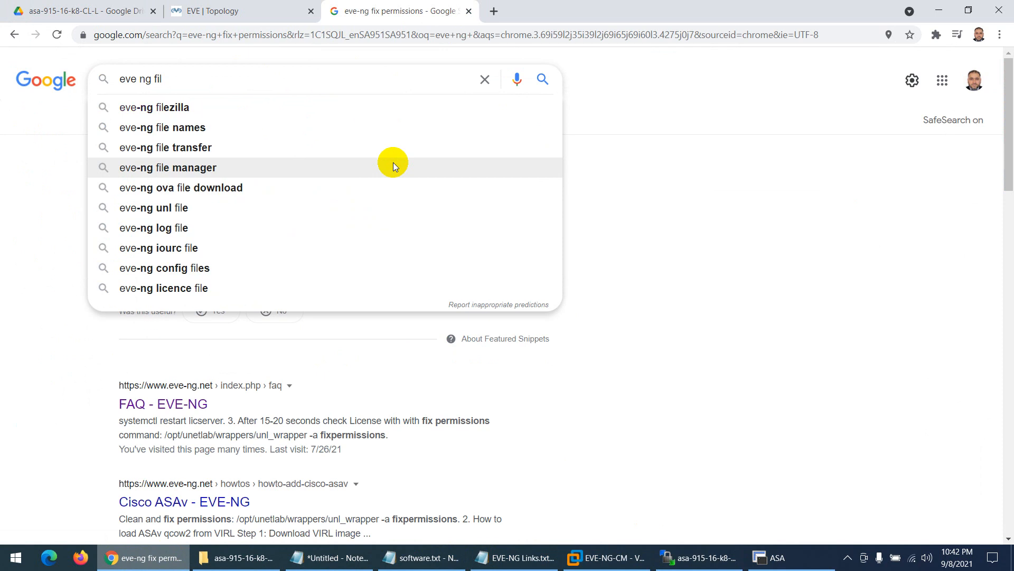
{"action": "key", "text": "Down"}
{"action": "key", "text": "Down"}
{"action": "key", "text": "Up"}
{"action": "key", "text": "Up"}
{"action": "key", "text": "Up"}
{"action": "key", "text": "Up"}
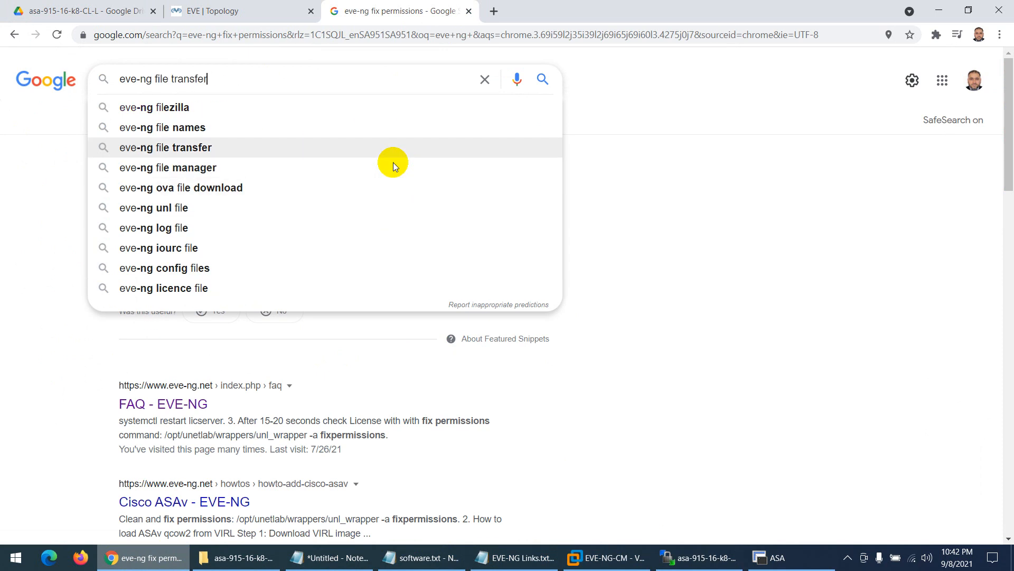
{"action": "key", "text": "Return"}
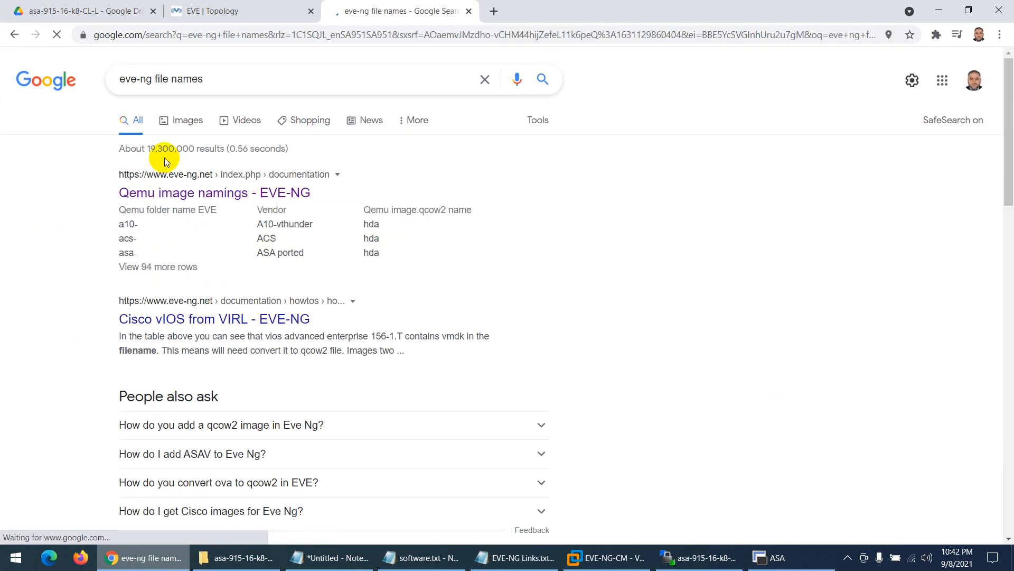
{"action": "left_click", "coordinate": [165, 319]}
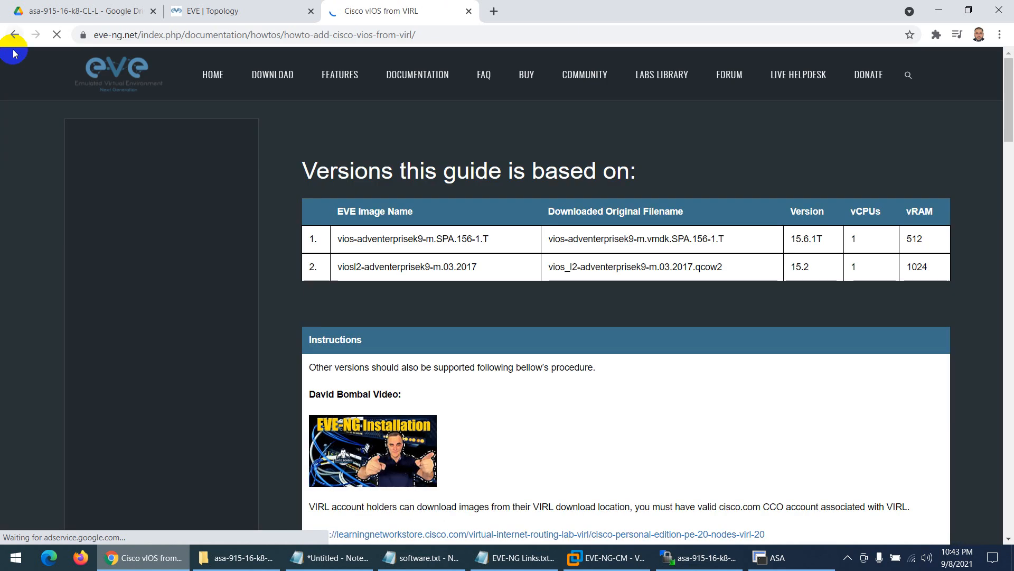
{"action": "left_click", "coordinate": [14, 34]}
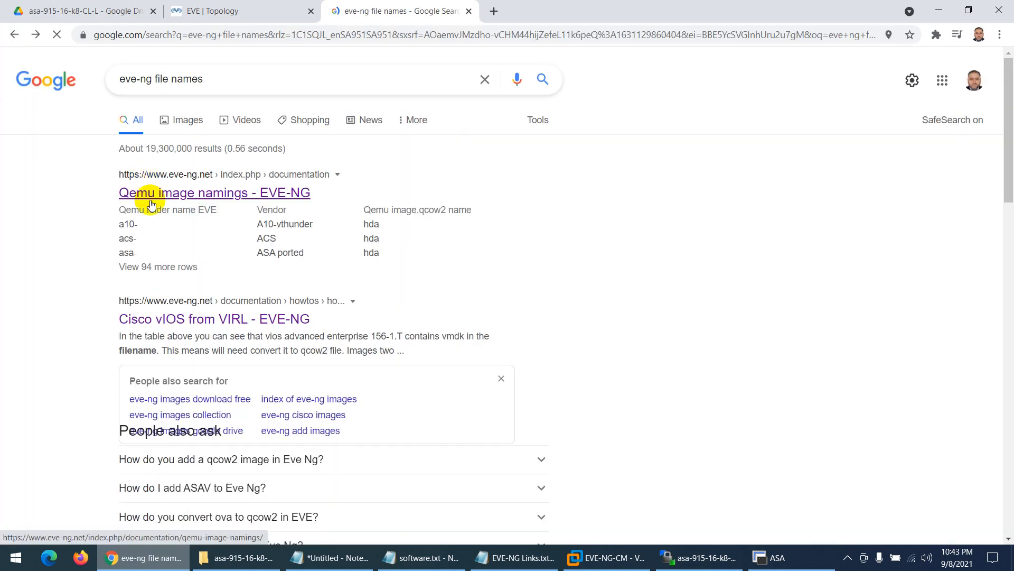
{"action": "left_click", "coordinate": [153, 195]}
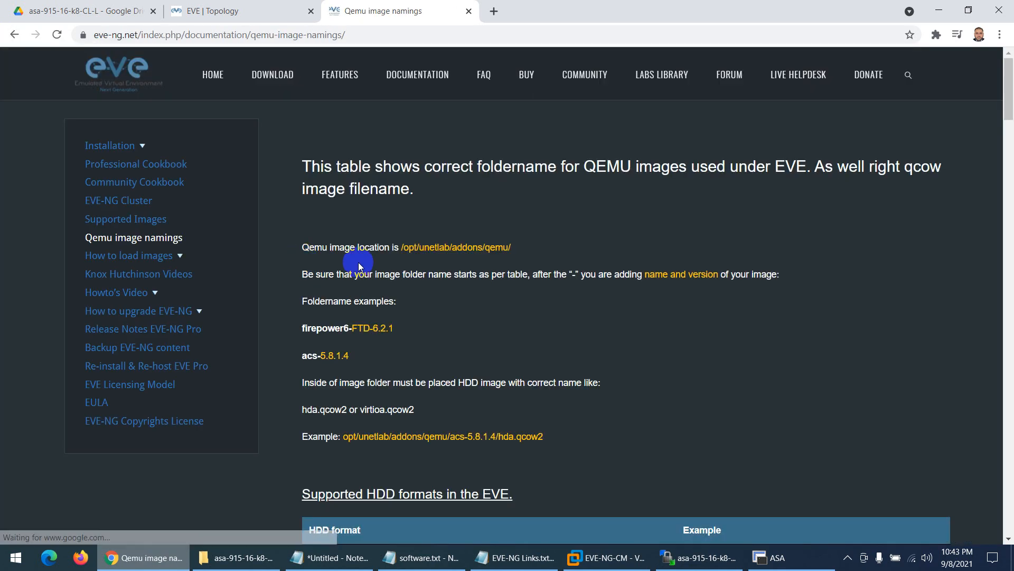
{"action": "scroll", "coordinate": [375, 271], "scroll_direction": "down", "scroll_amount": 6}
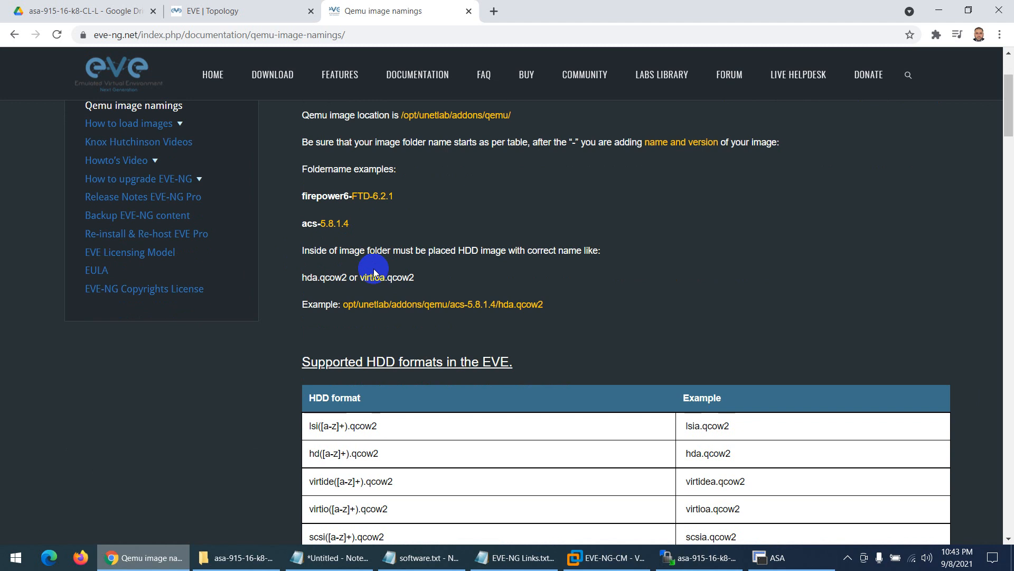
{"action": "scroll", "coordinate": [376, 275], "scroll_direction": "down", "scroll_amount": 2}
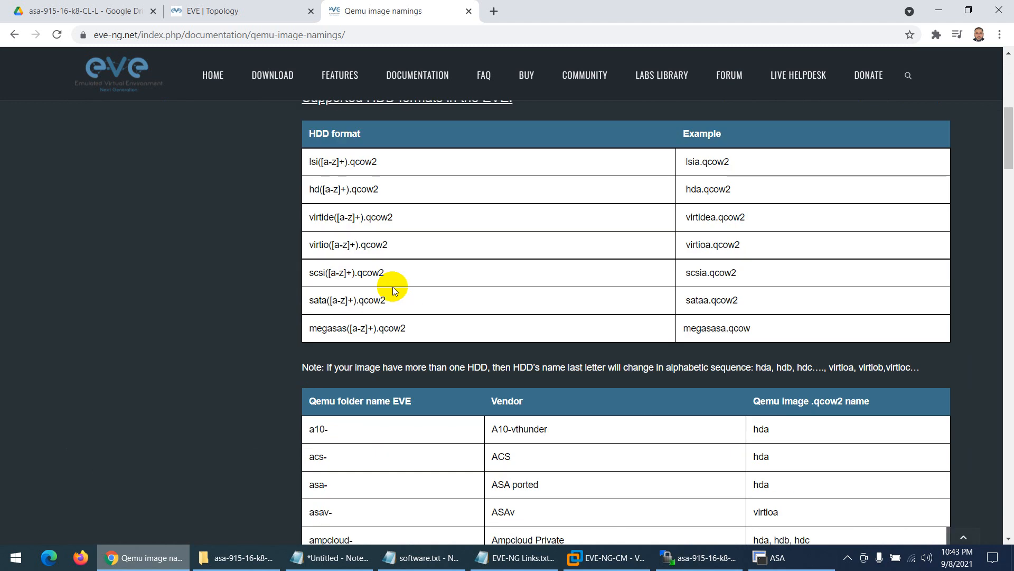
- Find 'asa' on the page and mark the asa- folder prefix, hda disk name and .qcow2 extension
{"action": "key", "text": "ctrl+f"}
{"action": "type", "text": "asa"}
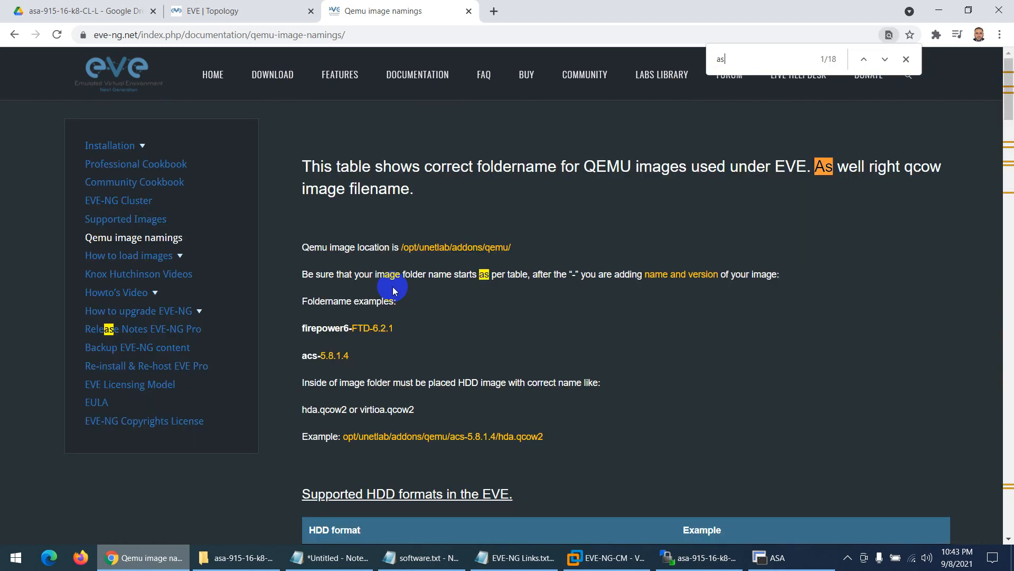
{"action": "scroll", "coordinate": [419, 468], "scroll_direction": "down", "scroll_amount": 2}
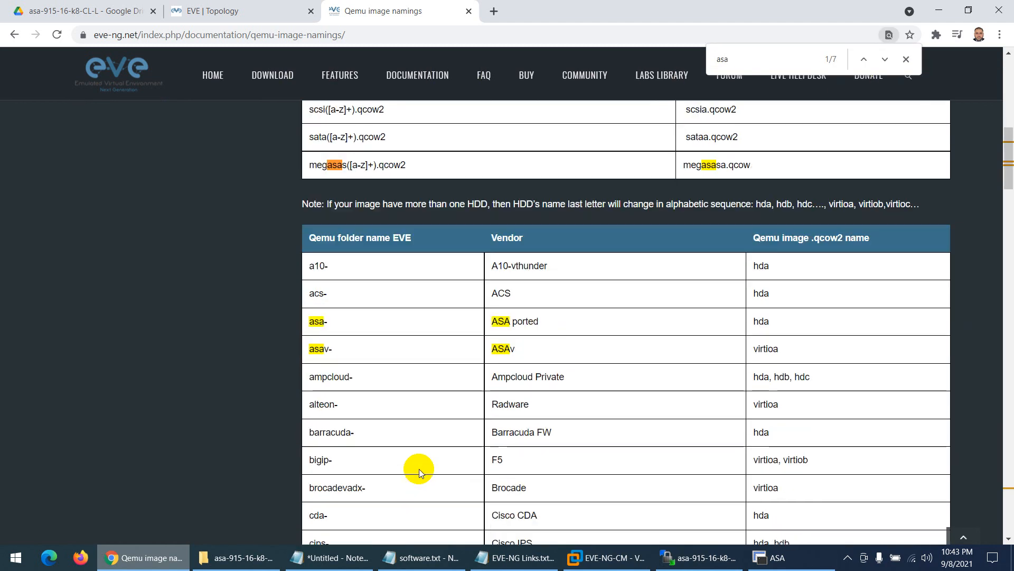
{"action": "scroll", "coordinate": [512, 340], "scroll_direction": "down", "scroll_amount": 1}
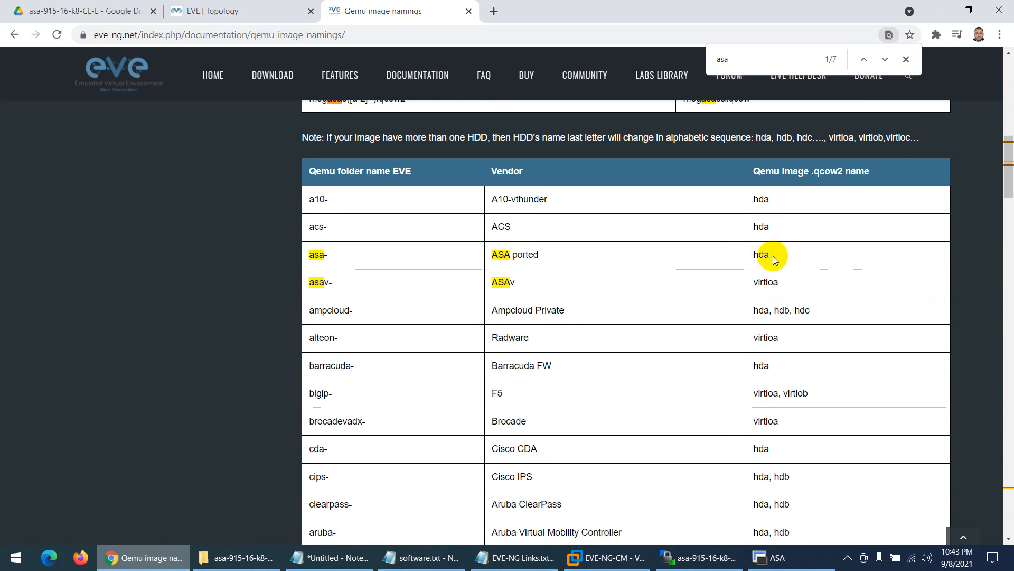
{"action": "left_click_drag", "start_coordinate": [772, 256], "coordinate": [747, 262]}
{"action": "left_click_drag", "start_coordinate": [843, 171], "coordinate": [812, 170]}
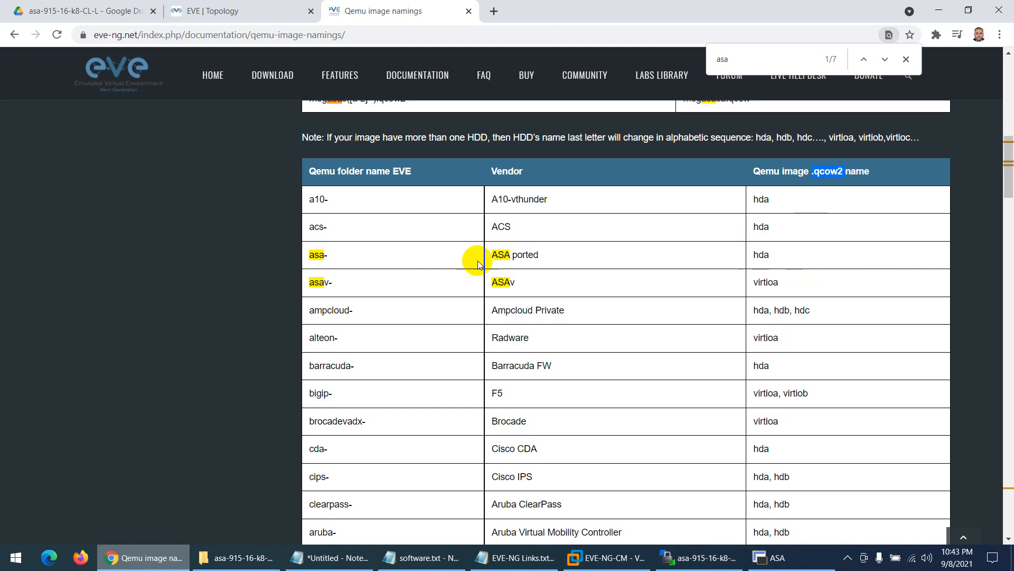
{"action": "left_click_drag", "start_coordinate": [338, 255], "coordinate": [308, 256]}
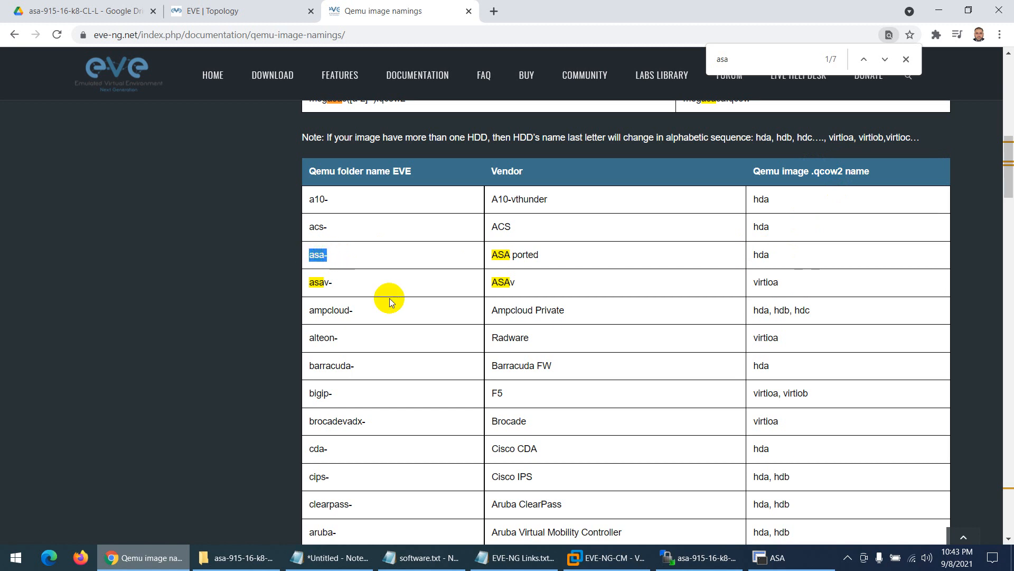
{"action": "key", "text": "alt+Tab"}
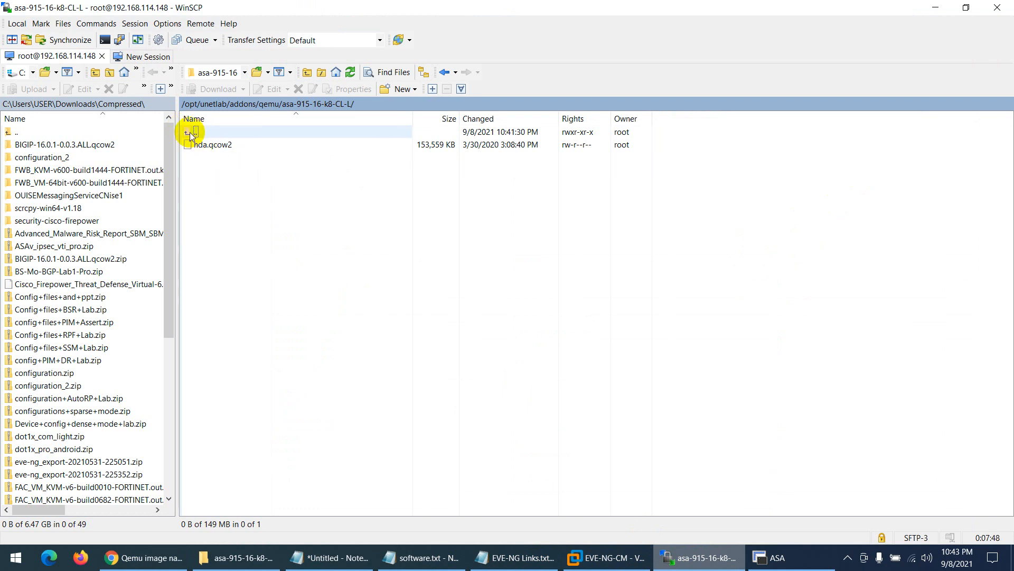
- Rename the asa-915-16-k8-CL-L folder in /opt/unetlab/addons/qemu/ to asa-915-16-blablah
{"action": "double_click", "coordinate": [188, 132]}
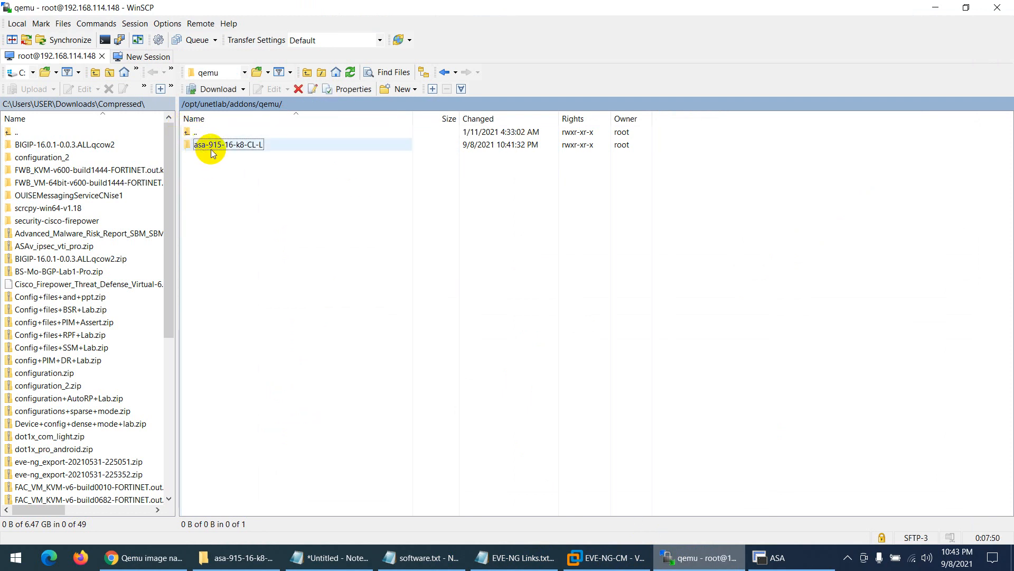
{"action": "double_click", "coordinate": [246, 150]}
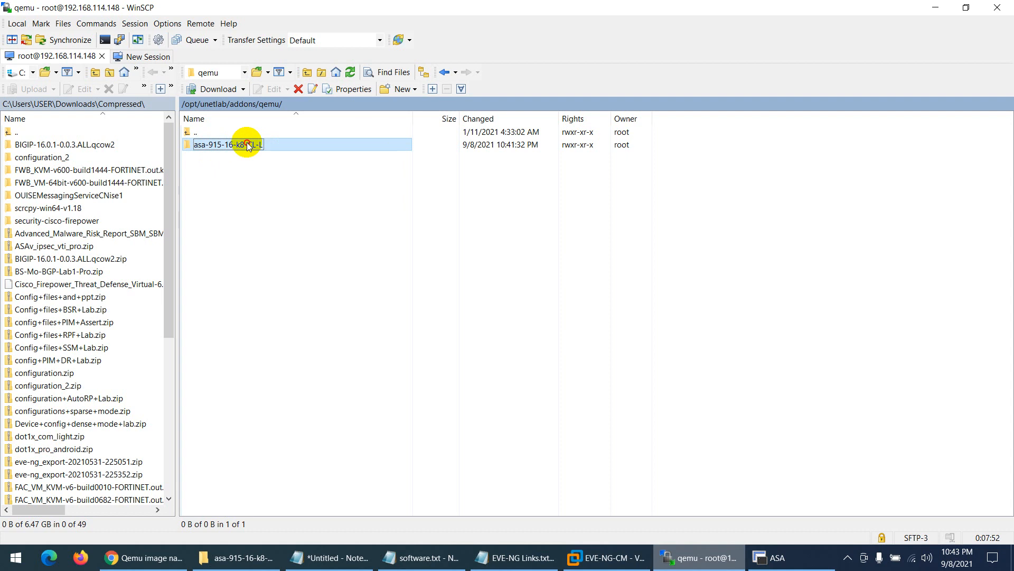
{"action": "double_click", "coordinate": [187, 132]}
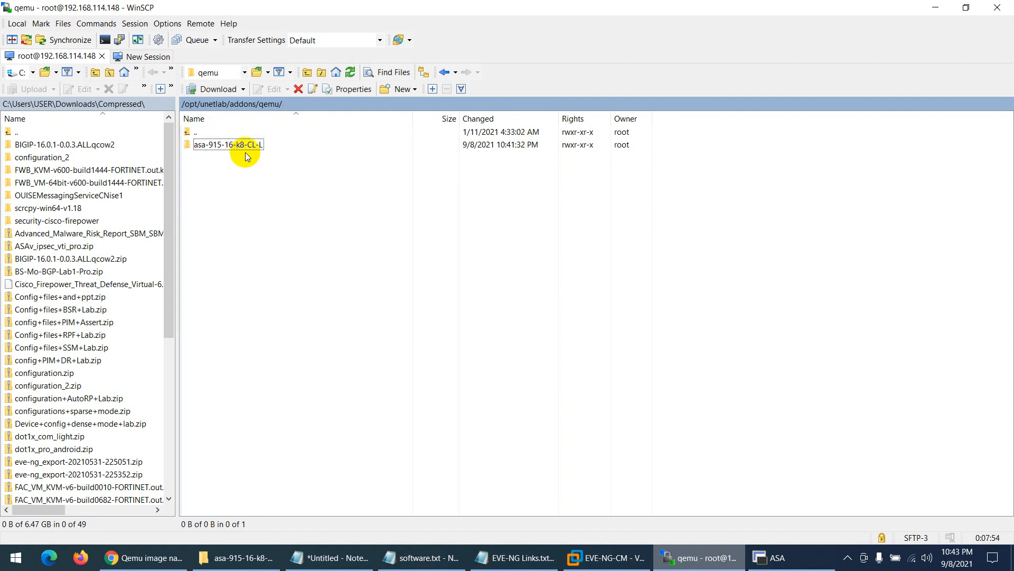
{"action": "right_click", "coordinate": [249, 150]}
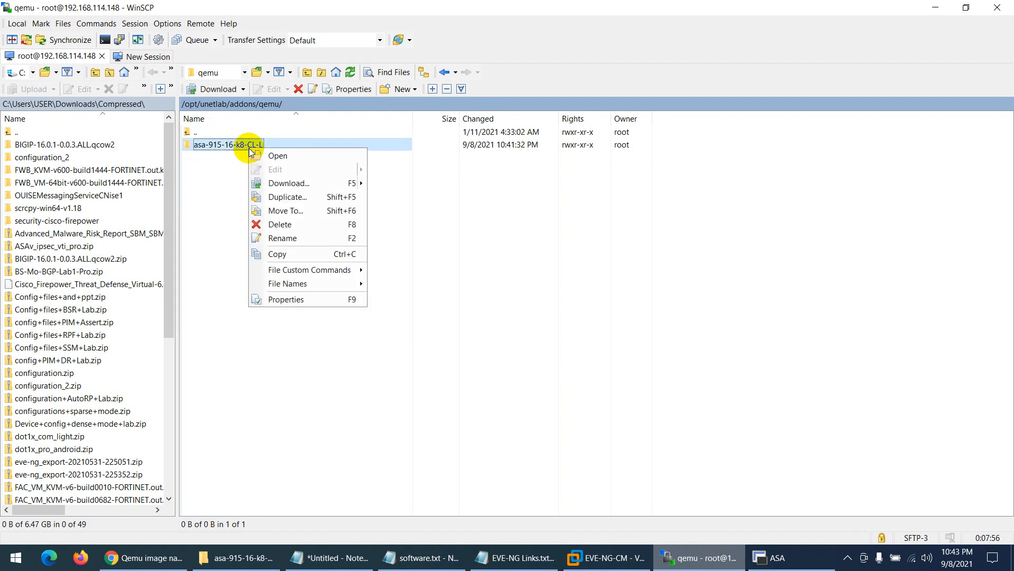
{"action": "left_click", "coordinate": [272, 252]}
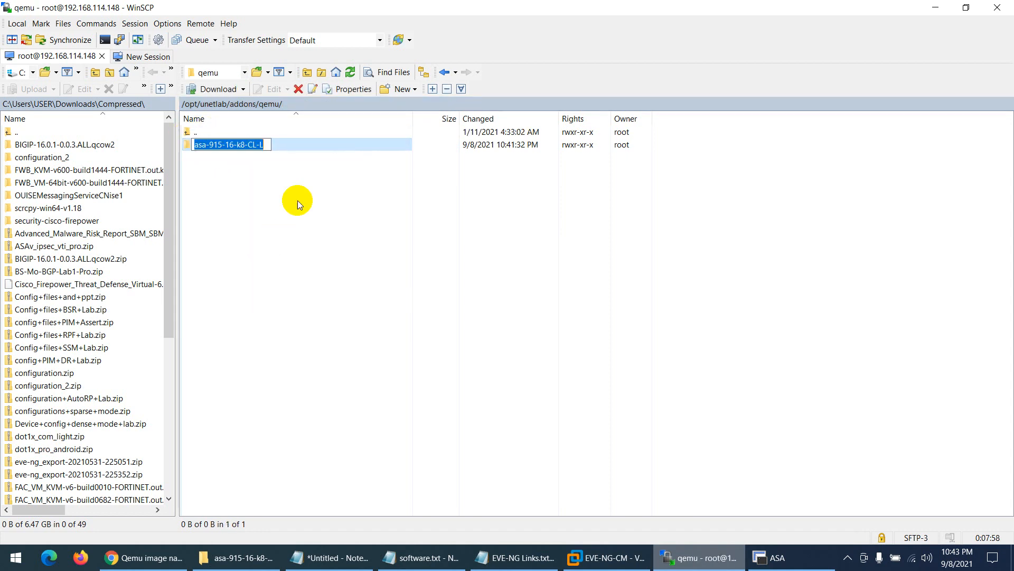
{"action": "left_click", "coordinate": [269, 148]}
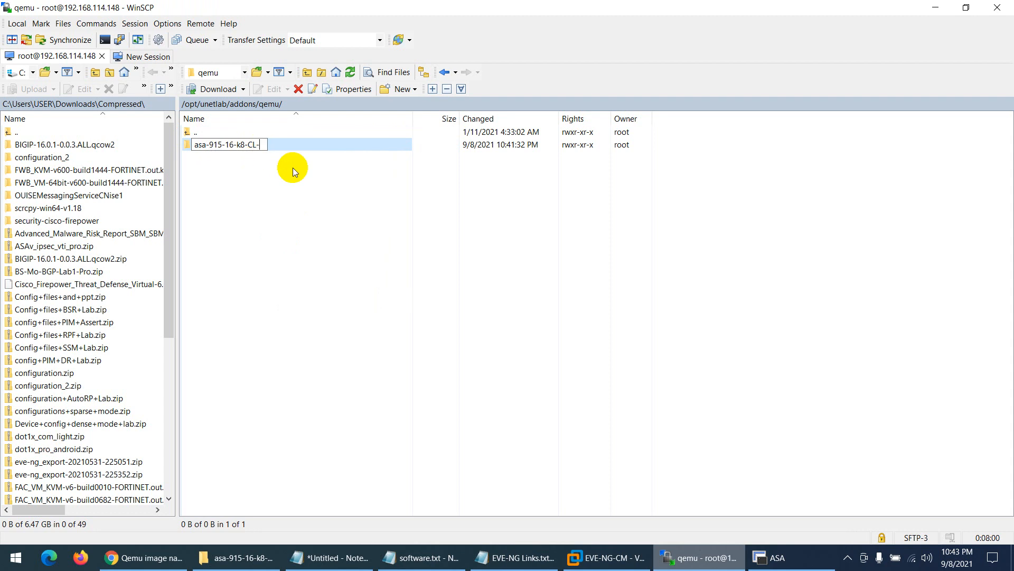
{"action": "key", "text": "BackSpace"}
{"action": "key", "text": "BackSpace"}
{"action": "key", "text": "BackSpace"}
{"action": "key", "text": "BackSpace"}
{"action": "key", "text": "BackSpace"}
{"action": "key", "text": "BackSpace"}
{"action": "key", "text": "BackSpace"}
{"action": "type", "text": "blablah"}
{"action": "key", "text": "Return"}
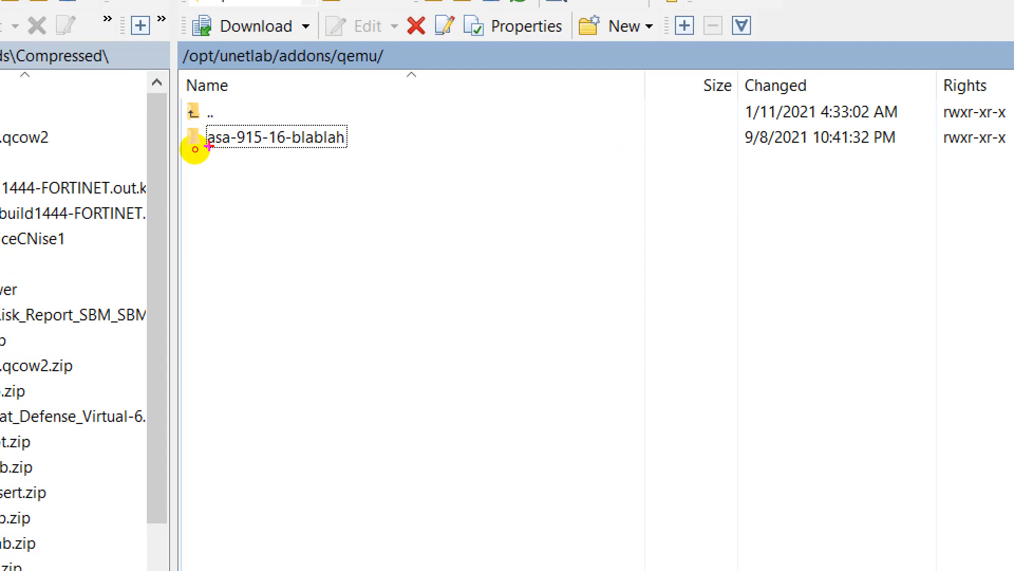
- Make selections in the qemu folder listing, then cancel them with Escape
{"action": "mouse_move", "coordinate": [195, 149]}
{"action": "left_mouse_down"}
{"action": "mouse_move", "coordinate": [202, 190]}
{"action": "mouse_move", "coordinate": [207, 146]}
{"action": "mouse_move", "coordinate": [225, 188]}
{"action": "left_mouse_up"}
{"action": "left_click_drag", "start_coordinate": [248, 156], "coordinate": [343, 100]}
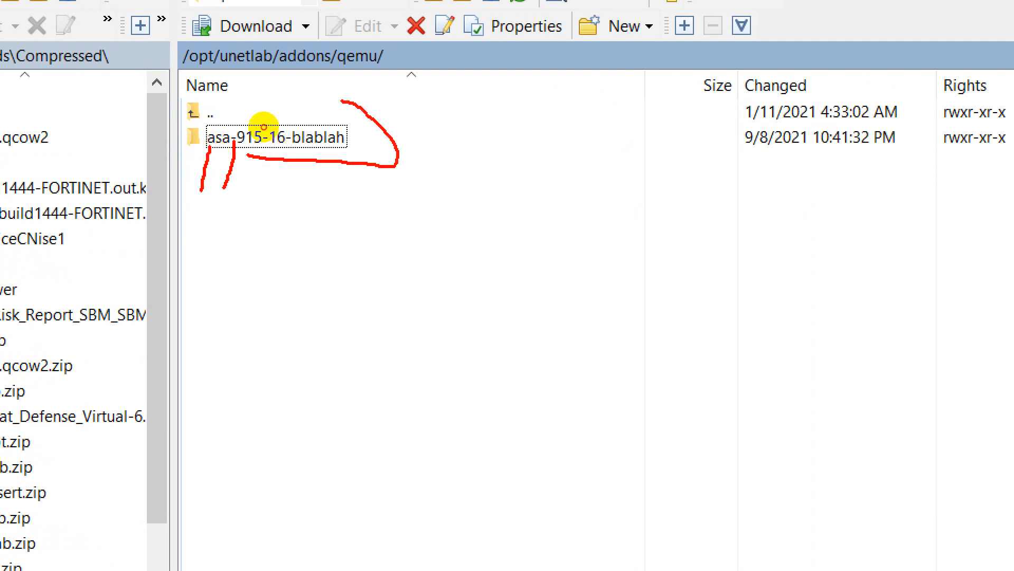
{"action": "left_click_drag", "start_coordinate": [263, 126], "coordinate": [267, 148]}
{"action": "key", "text": "Escape"}
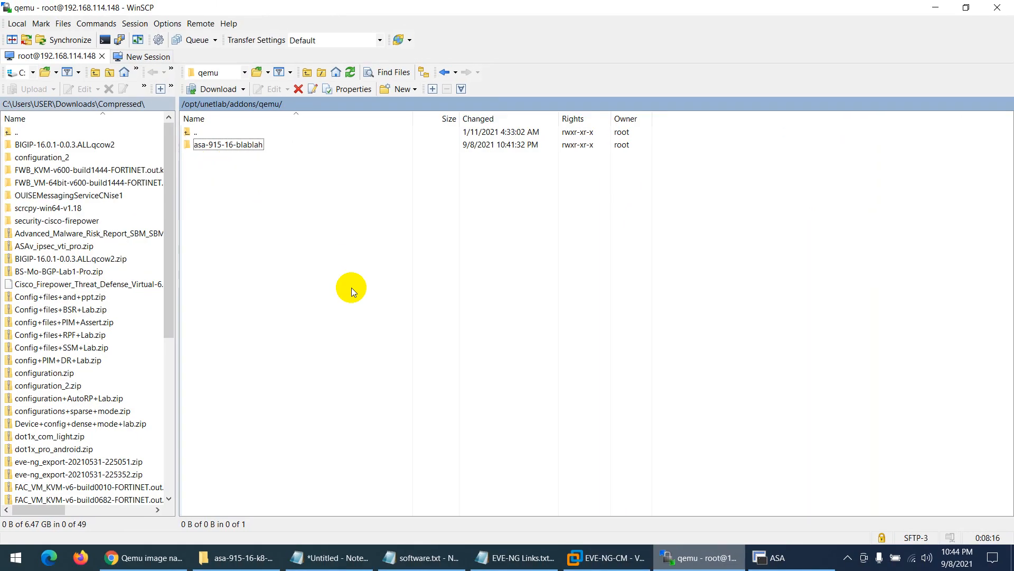
- Open asa-915-16-blablah and confirm hda as the required disk name on the naming page
{"action": "double_click", "coordinate": [226, 146]}
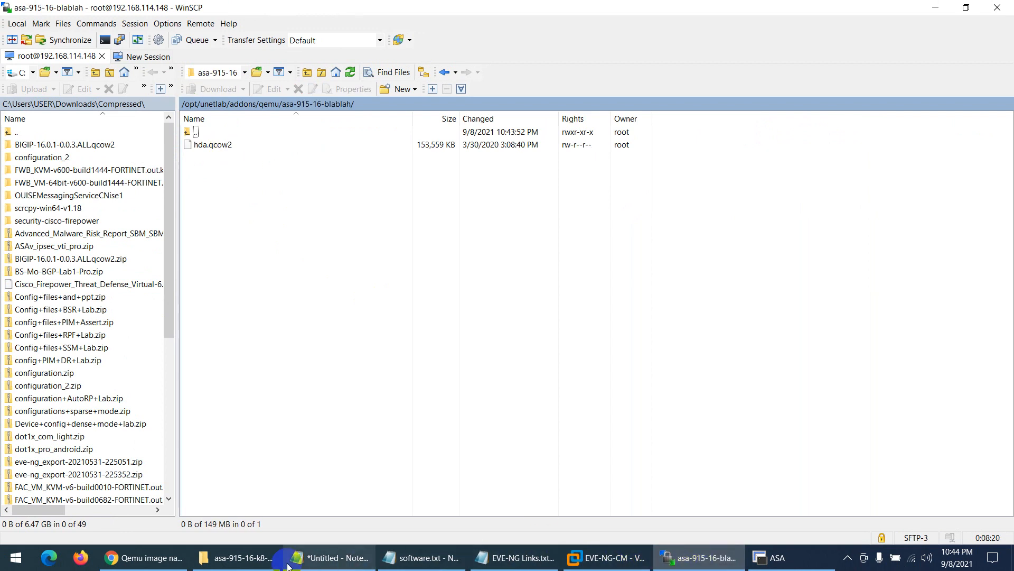
{"action": "left_click", "coordinate": [168, 562]}
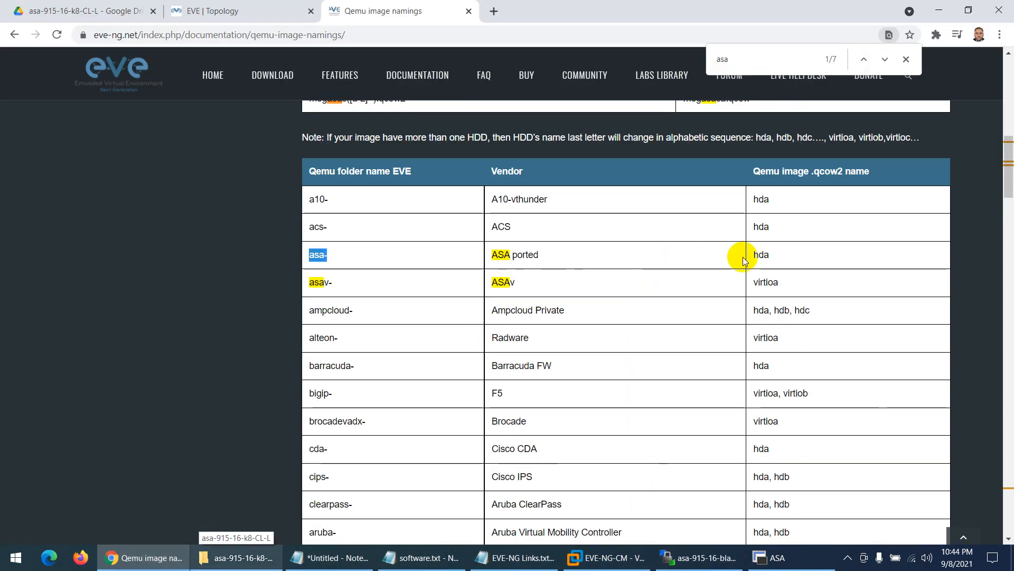
{"action": "double_click", "coordinate": [766, 256]}
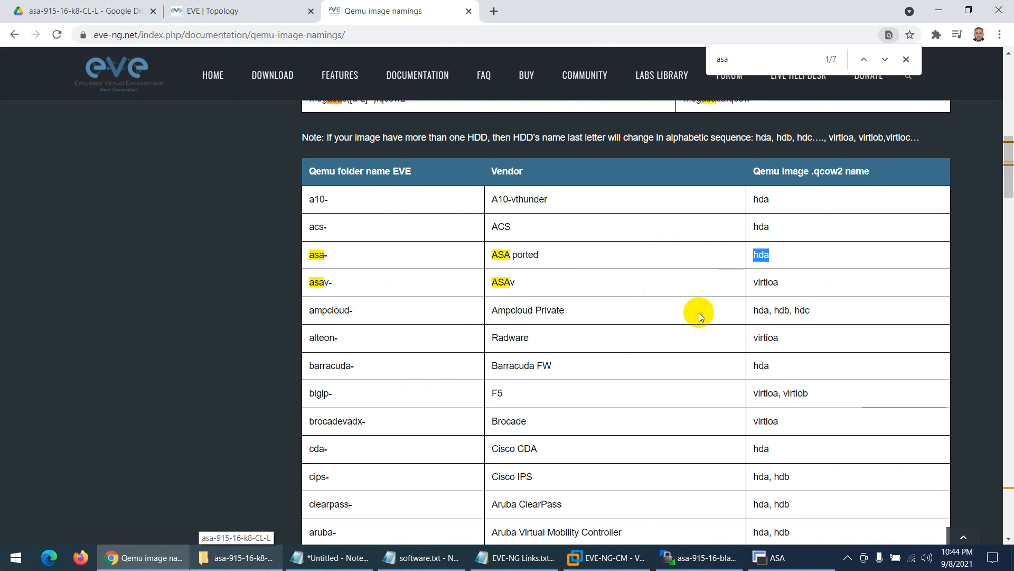
{"action": "left_click", "coordinate": [698, 558]}
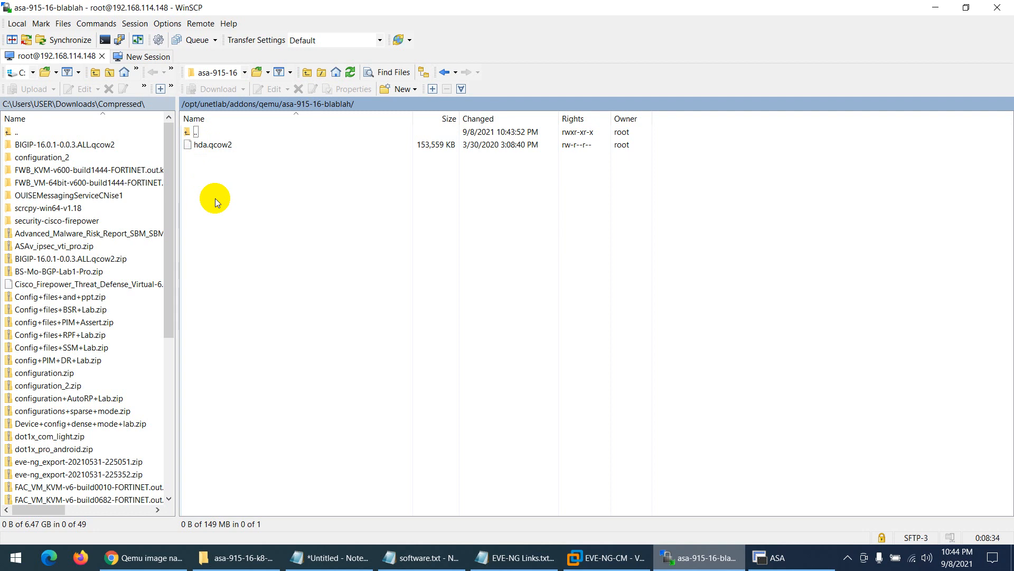
- Append -001 to the disk image name, making it hda-001.qcow2
{"action": "left_click", "coordinate": [199, 145]}
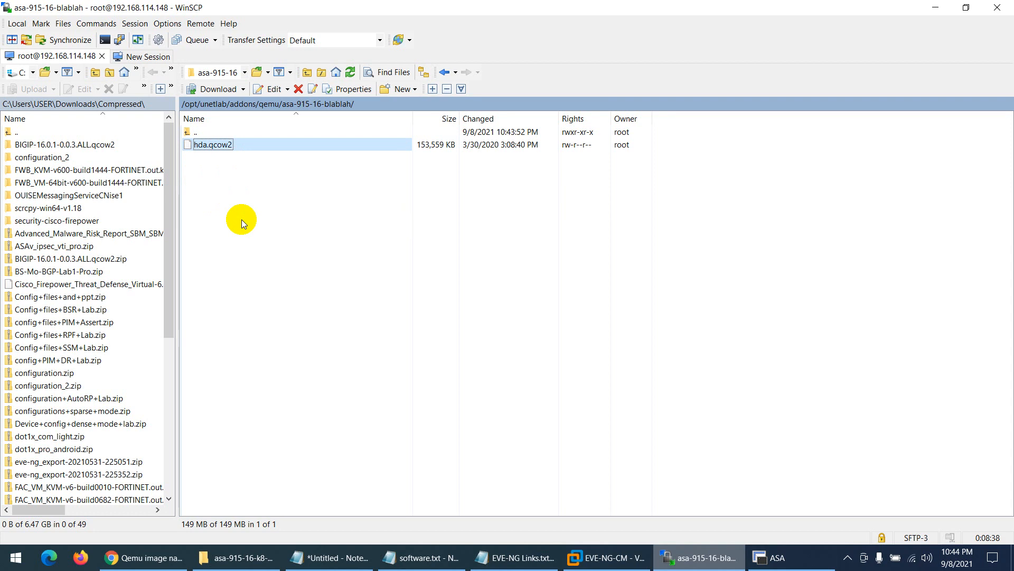
{"action": "key", "text": "F2"}
{"action": "key", "text": "Right"}
{"action": "type", "text": "-001"}
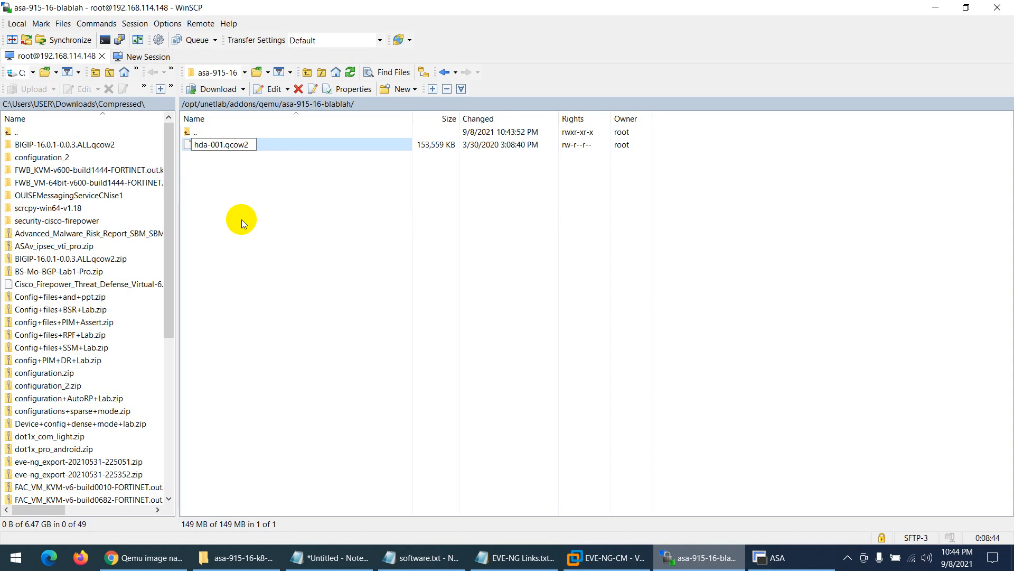
{"action": "left_click", "coordinate": [242, 219]}
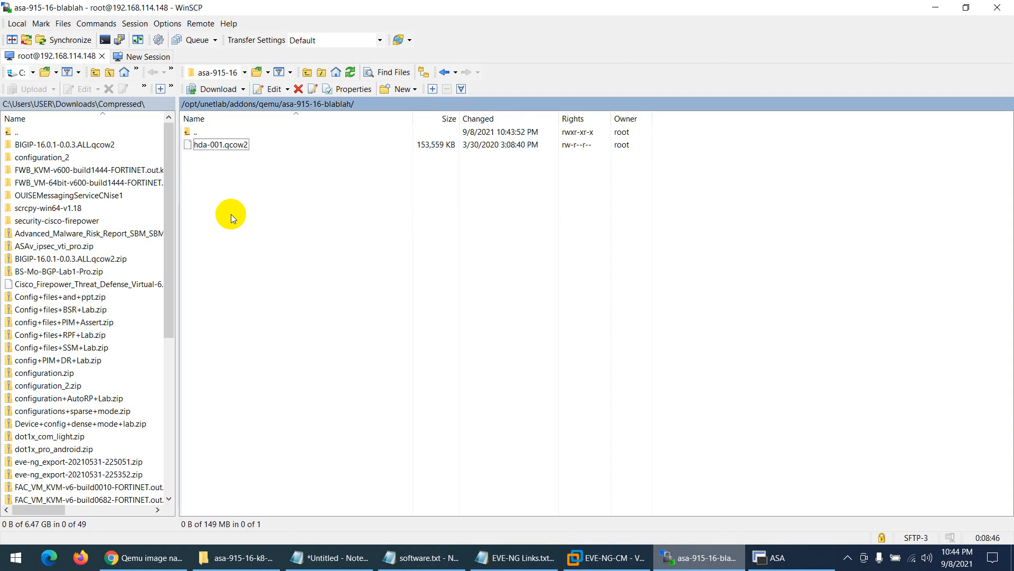
- Rerun the previous fixpermissions command in the EVE-NG VM console and return to the lab topology
{"action": "left_click", "coordinate": [607, 558]}
{"action": "left_click", "coordinate": [511, 476]}
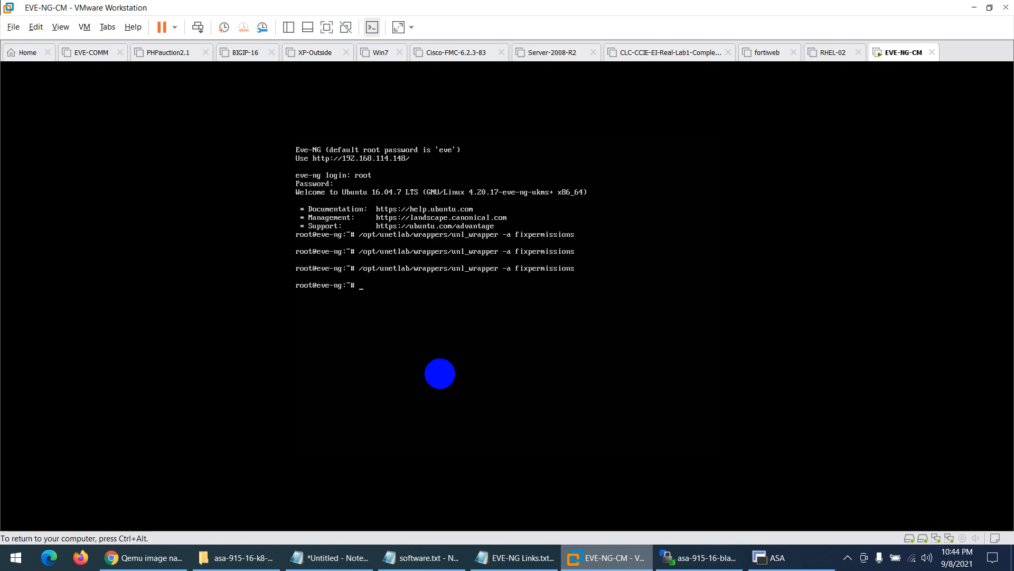
{"action": "key", "text": "Up"}
{"action": "key", "text": "Return"}
{"action": "key", "text": "ctrl+alt"}
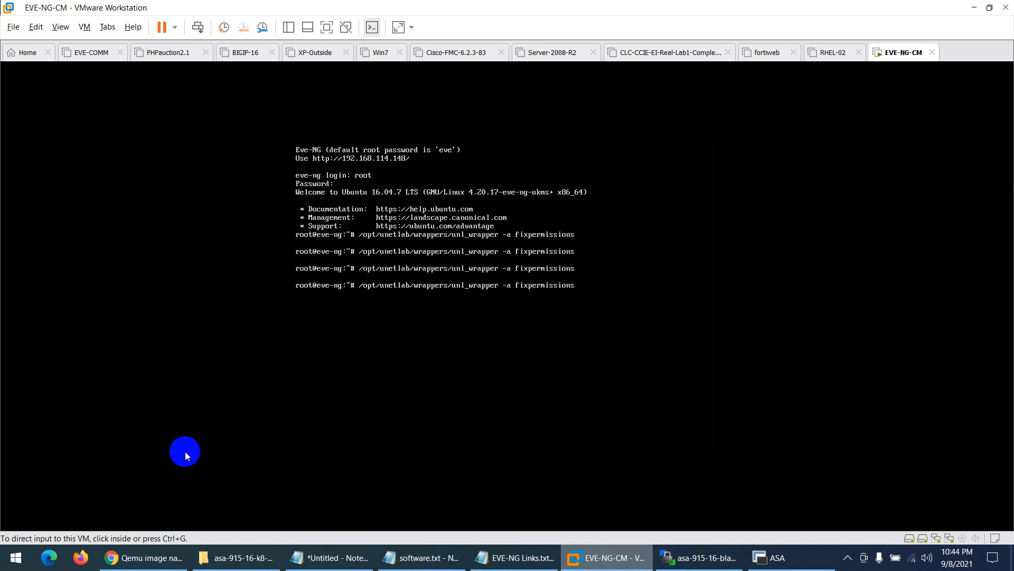
{"action": "left_click", "coordinate": [143, 559]}
{"action": "left_click", "coordinate": [231, 10]}
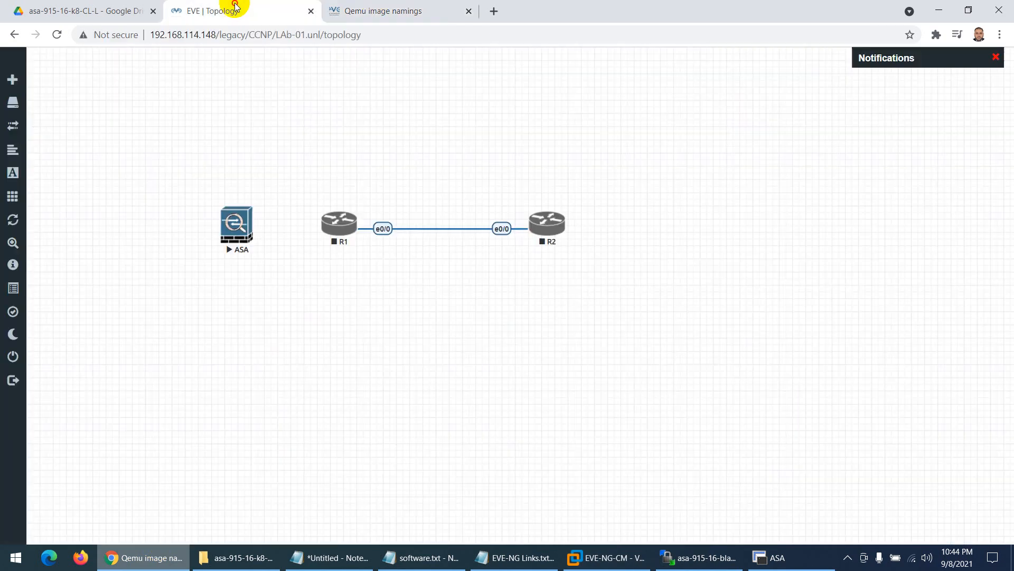
- Disconnect the first ASA's console session and stop that ASA node
{"action": "left_click", "coordinate": [227, 234]}
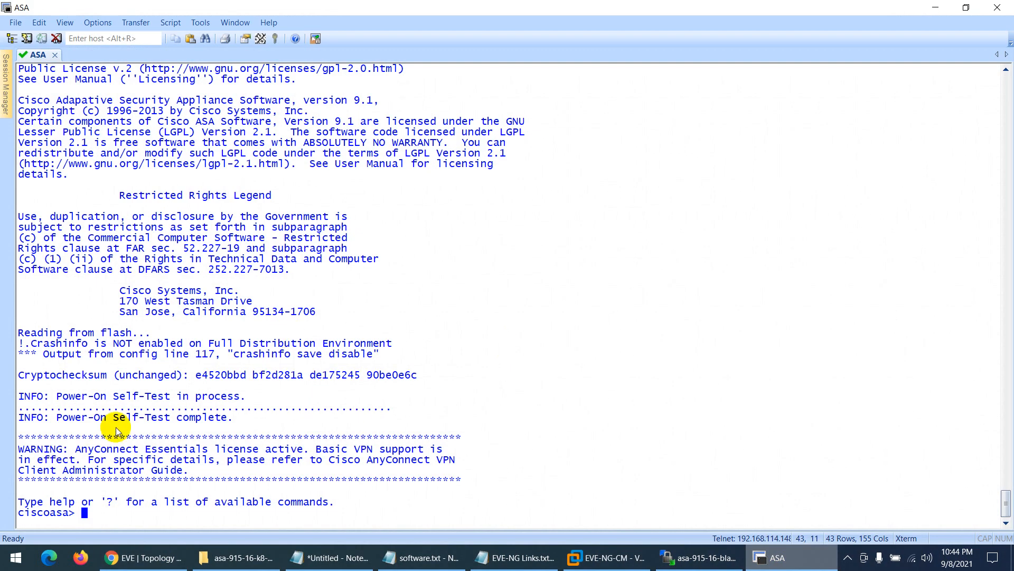
{"action": "left_click", "coordinate": [997, 8]}
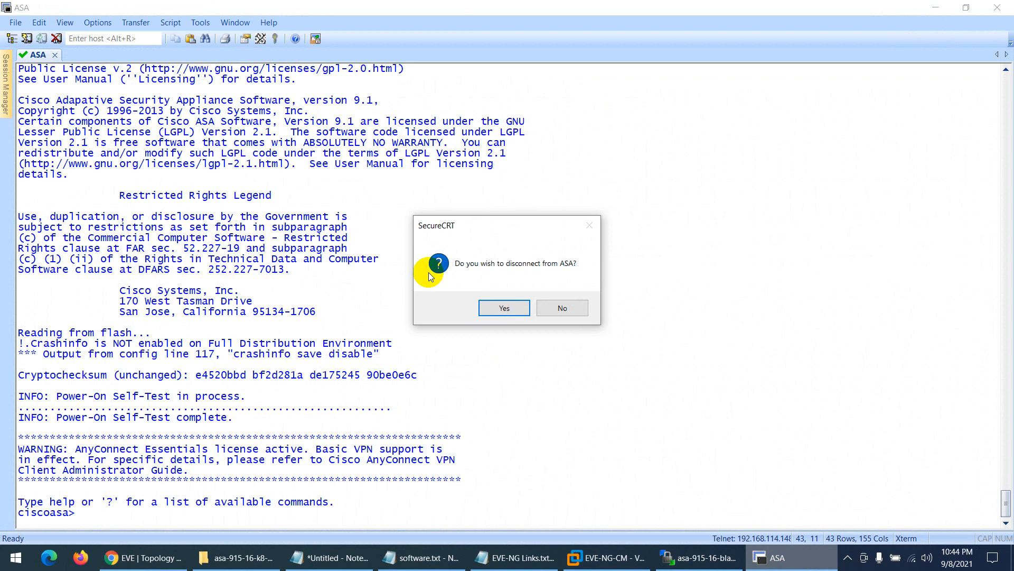
{"action": "left_click", "coordinate": [489, 306]}
{"action": "right_click", "coordinate": [243, 227]}
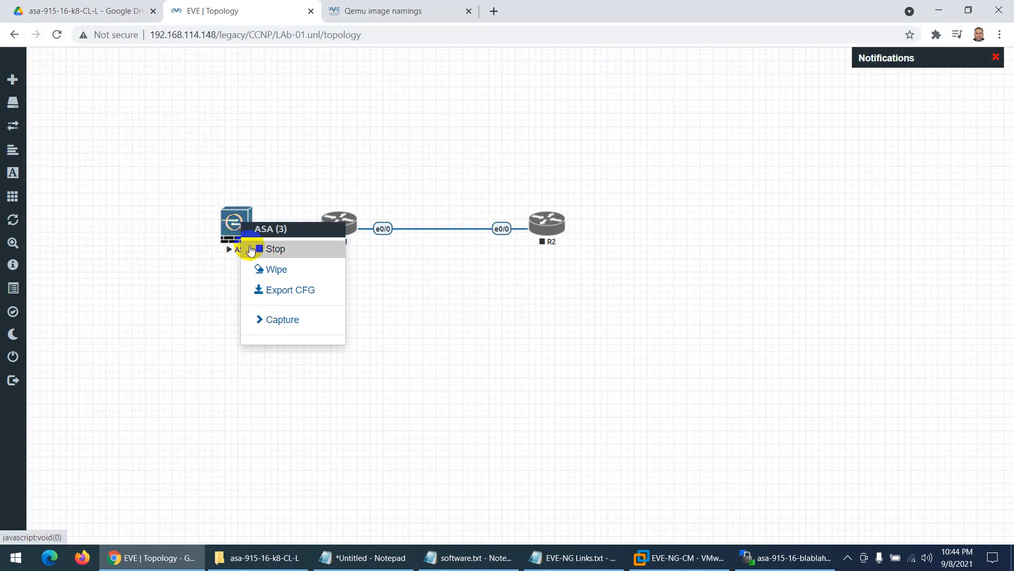
{"action": "left_click", "coordinate": [251, 250]}
- Add a new Cisco ASA node to the lab canvas and save it
{"action": "right_click", "coordinate": [637, 131]}
{"action": "left_click", "coordinate": [660, 159]}
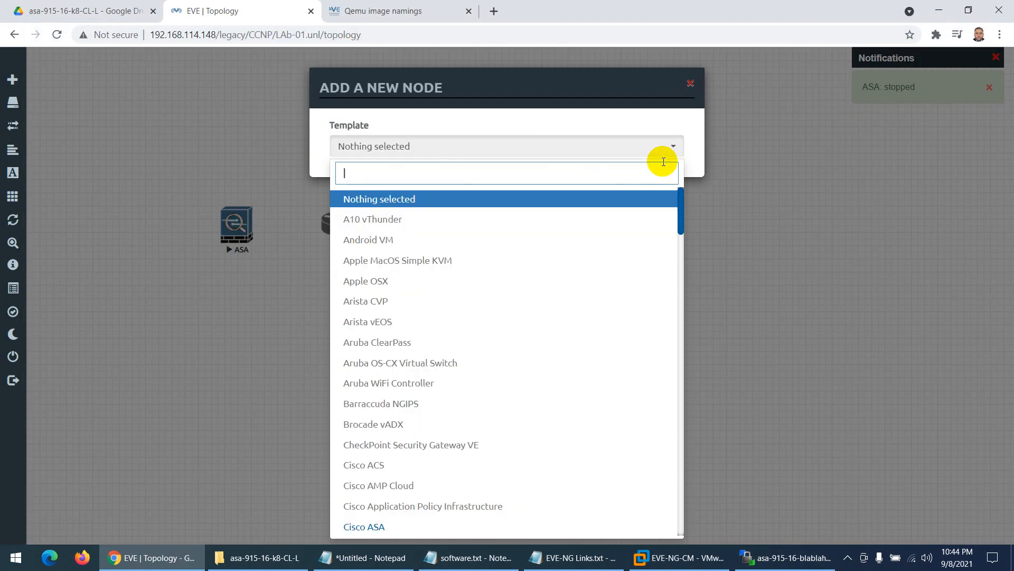
{"action": "type", "text": "as"}
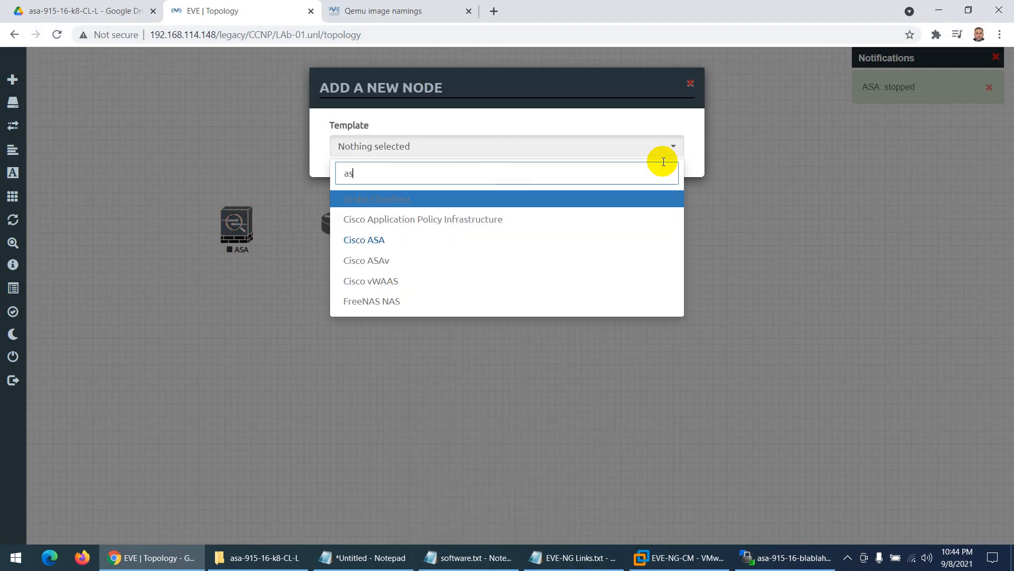
{"action": "left_click", "coordinate": [392, 238]}
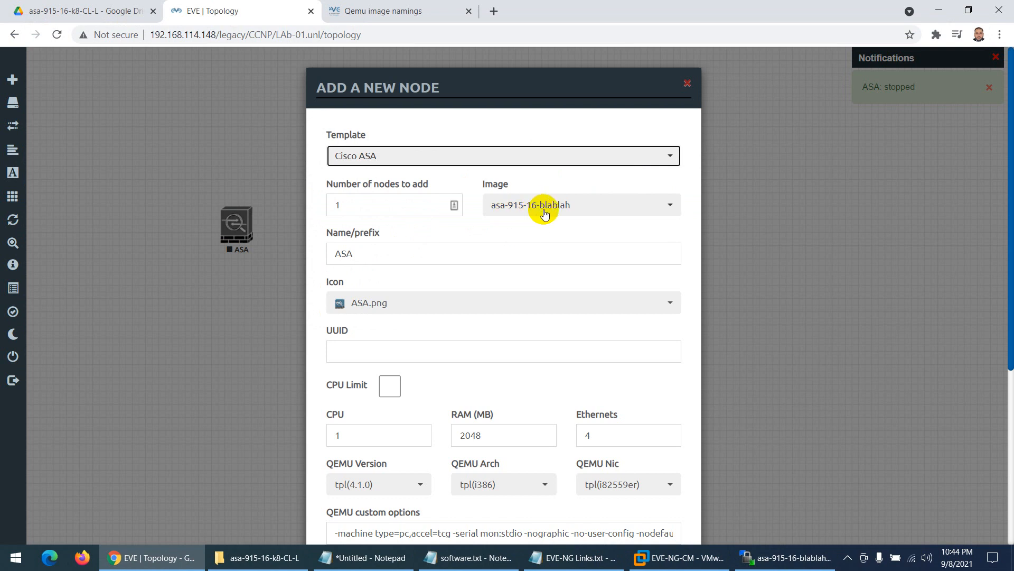
{"action": "scroll", "coordinate": [471, 276], "scroll_direction": "down", "scroll_amount": 5}
{"action": "scroll", "coordinate": [482, 227], "scroll_direction": "up", "scroll_amount": 5}
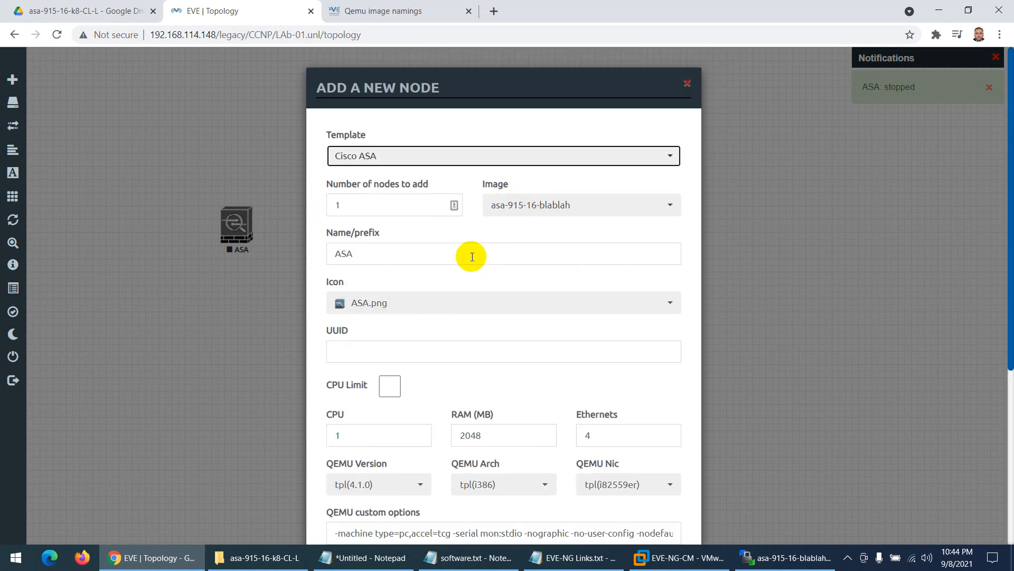
{"action": "scroll", "coordinate": [460, 264], "scroll_direction": "down", "scroll_amount": 4}
{"action": "scroll", "coordinate": [441, 382], "scroll_direction": "down", "scroll_amount": 1}
{"action": "left_click", "coordinate": [436, 499]}
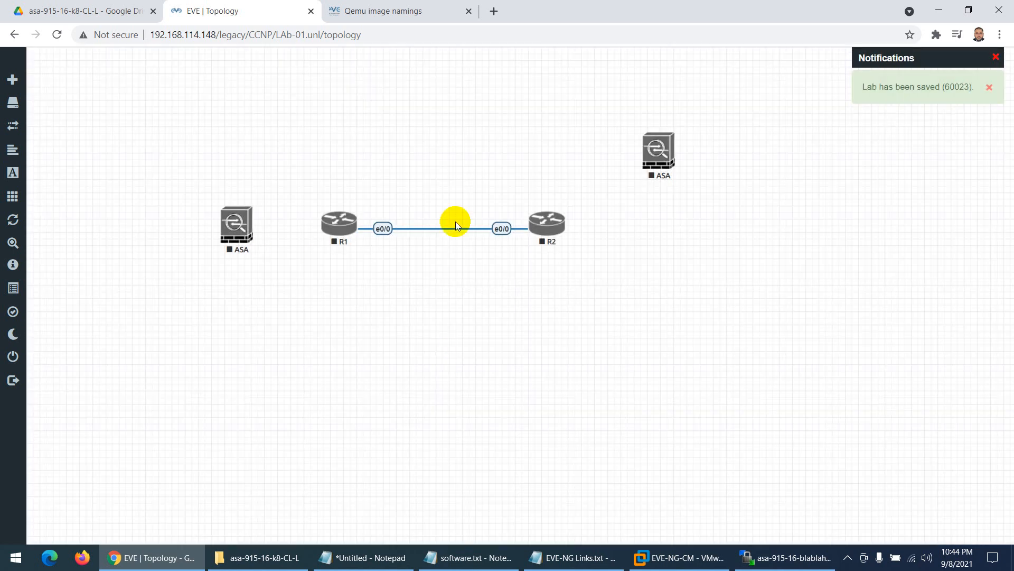
- Start the new ASA node and open its console
{"action": "right_click", "coordinate": [659, 153]}
{"action": "left_click", "coordinate": [681, 178]}
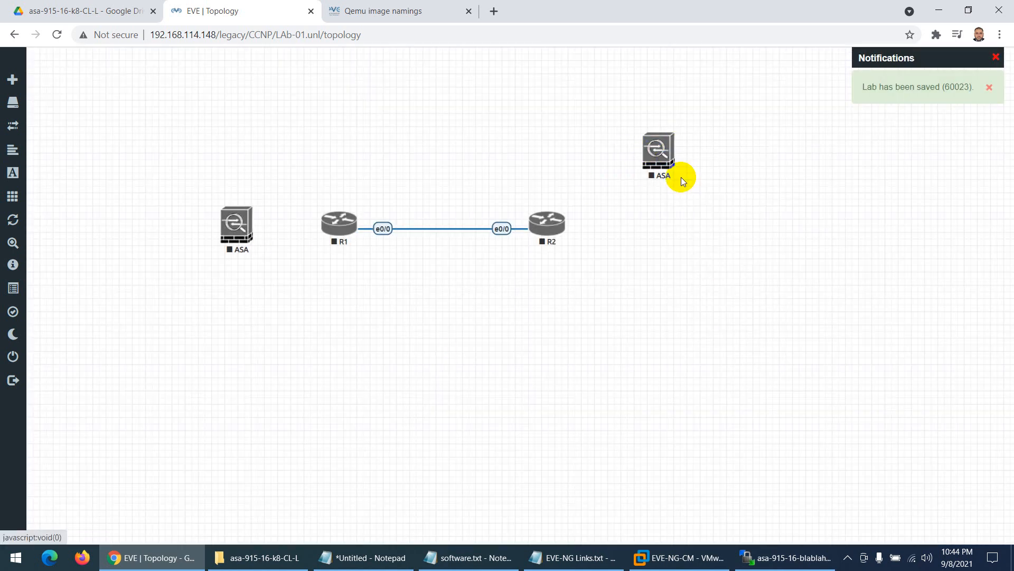
{"action": "left_click", "coordinate": [658, 151]}
- Allow the browser to launch SecureCRT for the new ASA's telnet console
{"action": "left_click", "coordinate": [544, 125]}
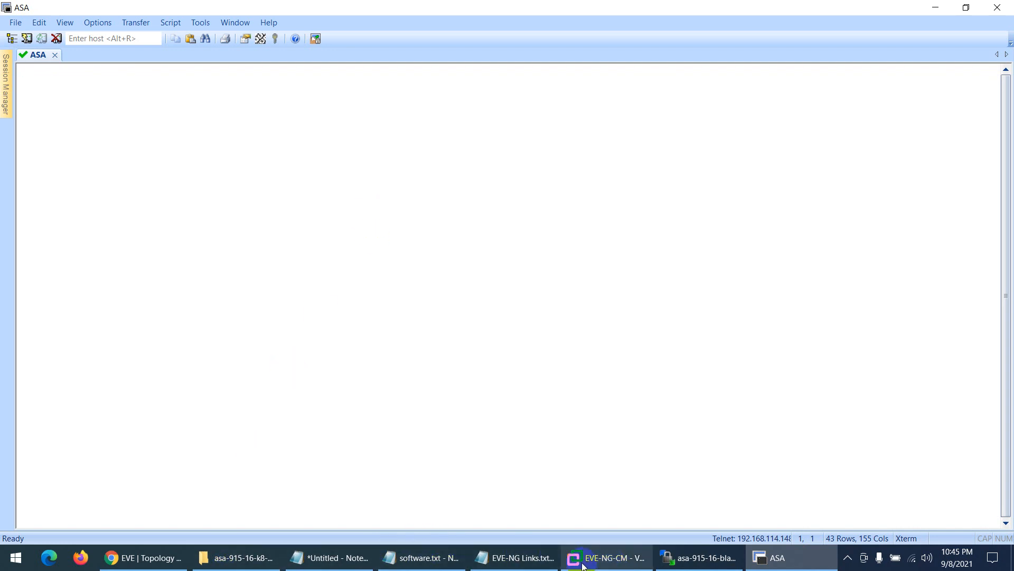
- Disconnect the ASA console session in SecureCRT and wipe the new ASA node
{"action": "left_click", "coordinate": [248, 557]}
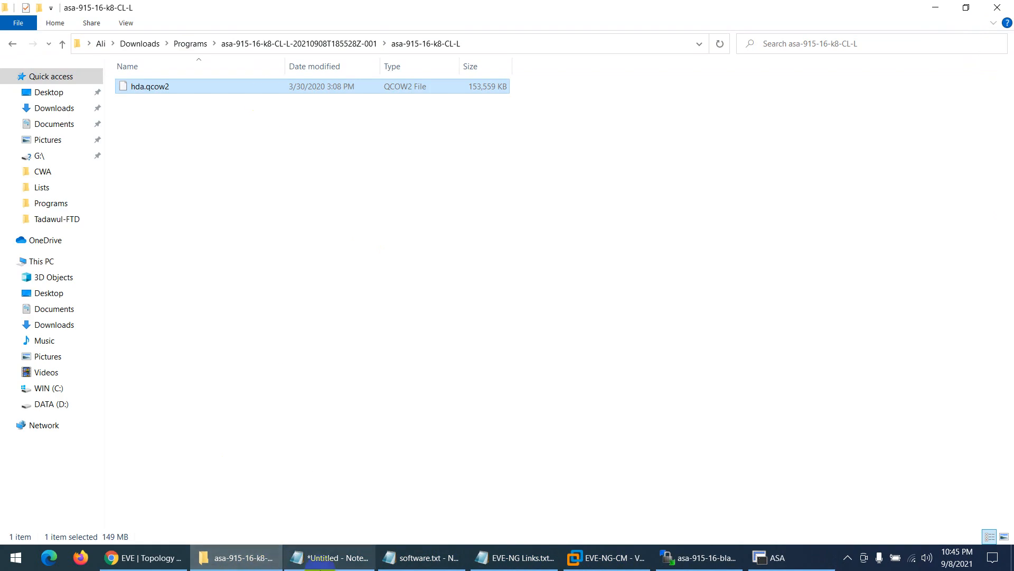
{"action": "left_click", "coordinate": [702, 557]}
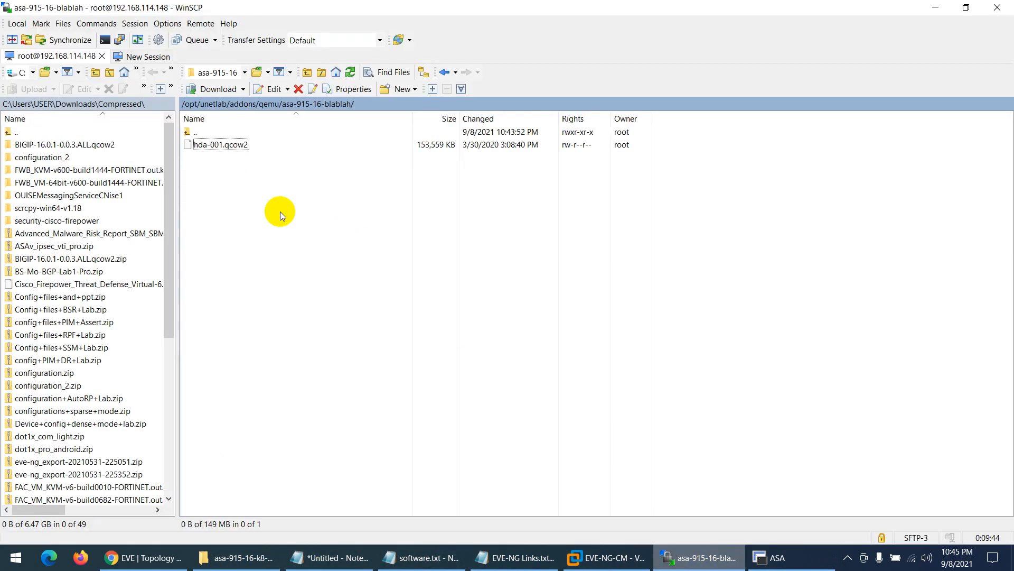
{"action": "left_click", "coordinate": [772, 557]}
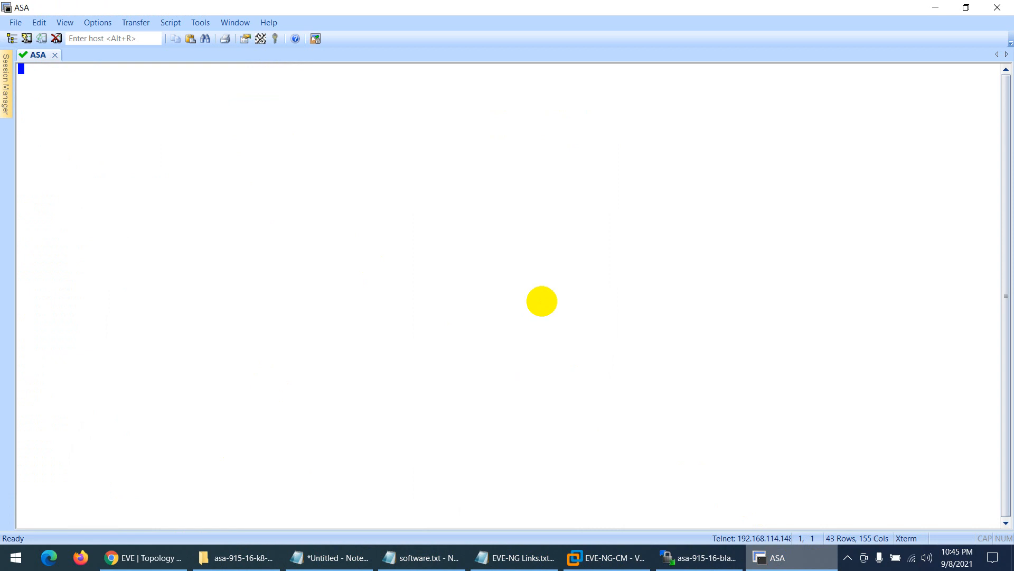
{"action": "left_click", "coordinate": [1004, 8]}
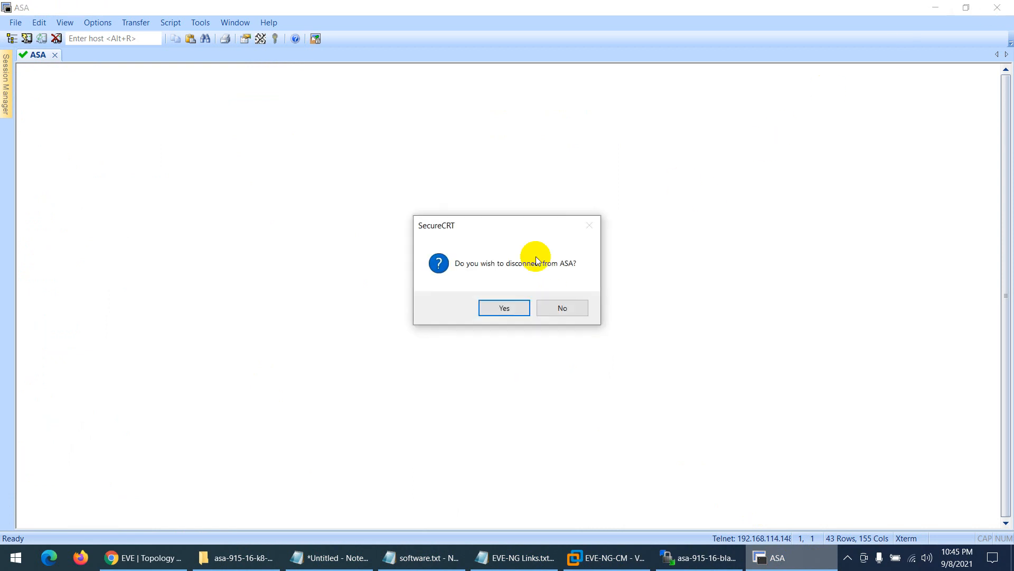
{"action": "left_click", "coordinate": [502, 305]}
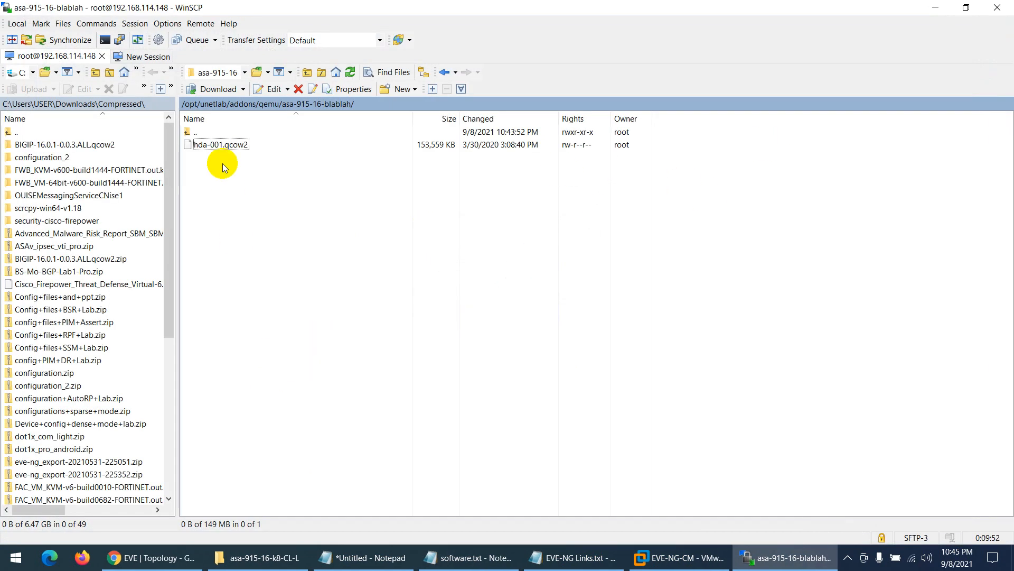
{"action": "left_click", "coordinate": [153, 557]}
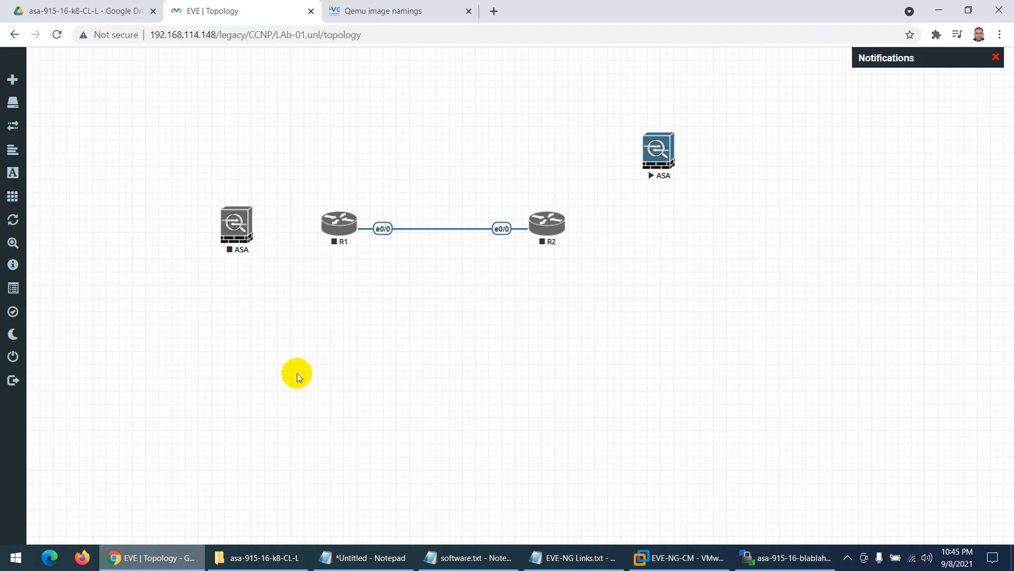
{"action": "right_click", "coordinate": [655, 165]}
{"action": "left_click", "coordinate": [675, 206]}
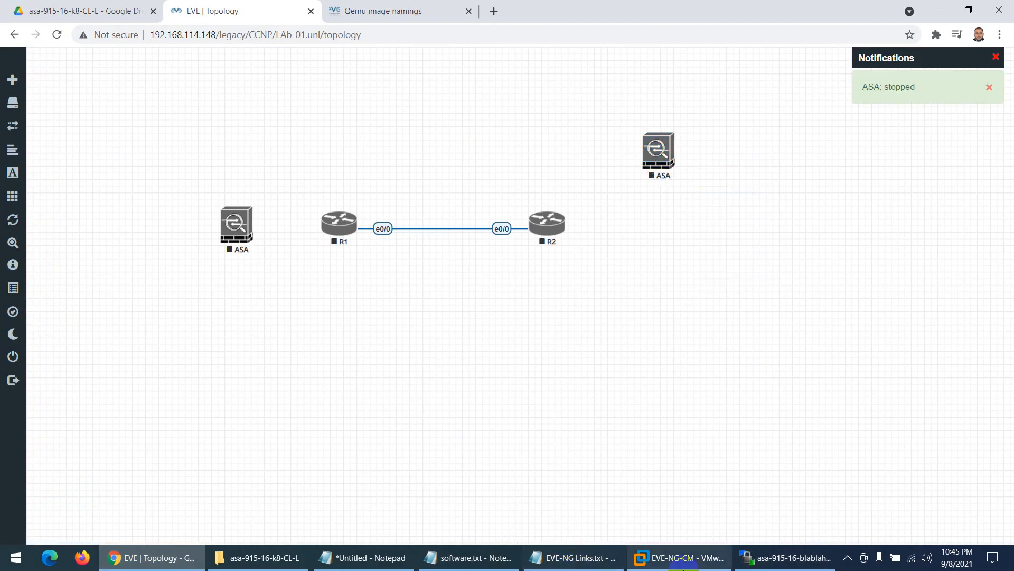
- Rename hda-001.qcow2 back to hda.qcow2 and return to the qemu folder
{"action": "left_click", "coordinate": [769, 557]}
{"action": "left_click", "coordinate": [217, 145]}
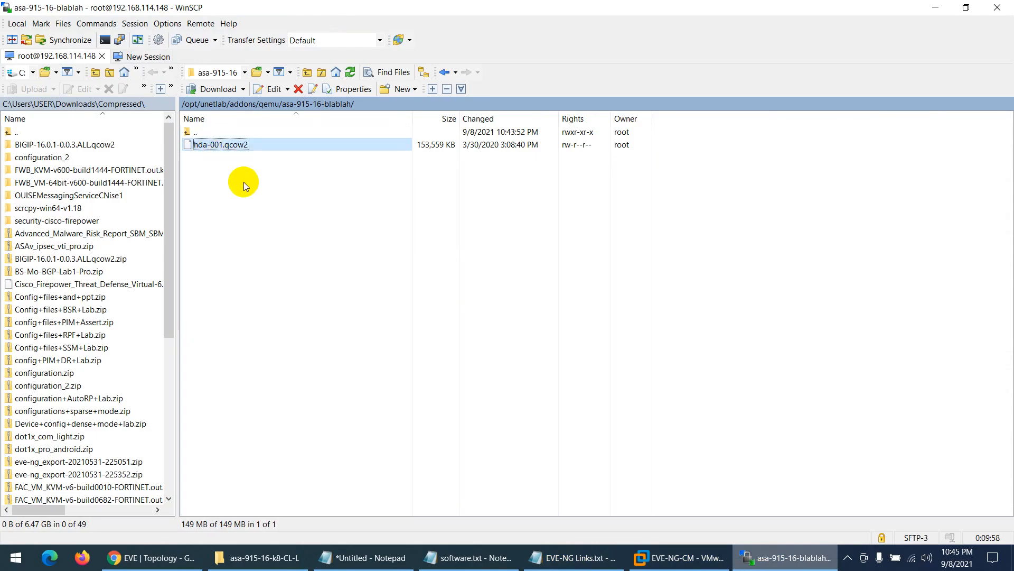
{"action": "key", "text": "F2"}
{"action": "key", "text": "BackSpace"}
{"action": "key", "text": "BackSpace"}
{"action": "key", "text": "BackSpace"}
{"action": "key", "text": "BackSpace"}
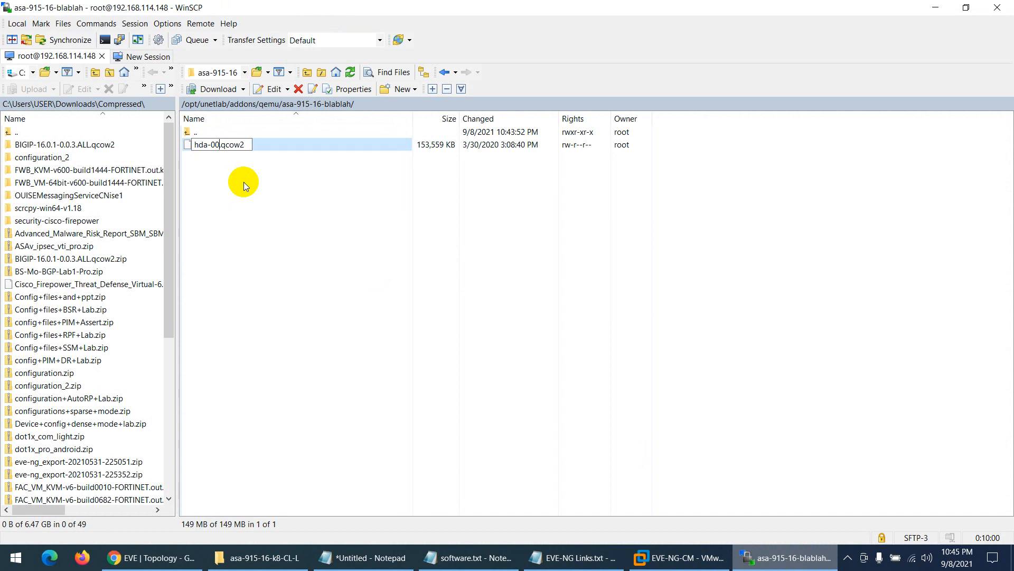
{"action": "key", "text": "Return"}
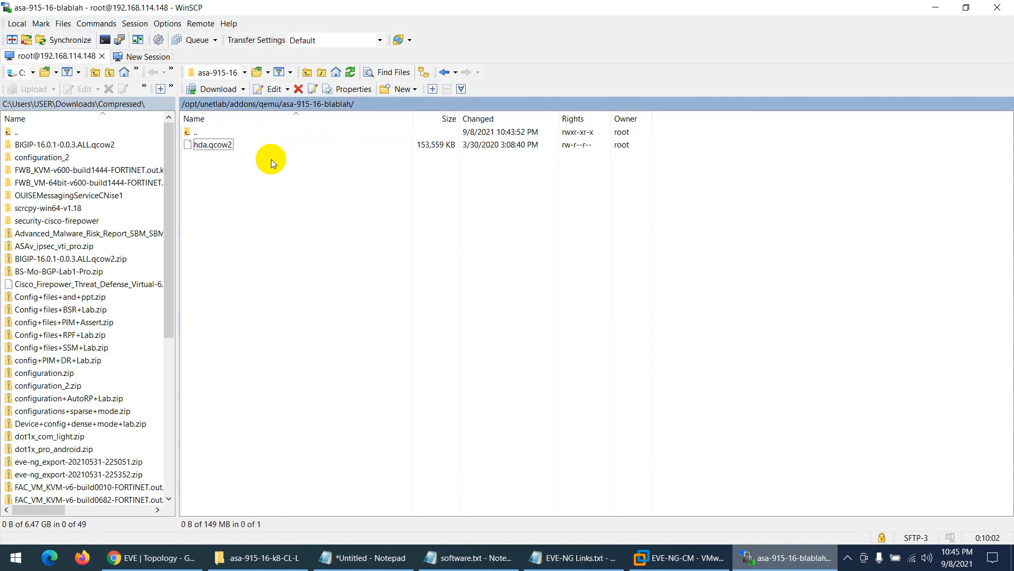
{"action": "double_click", "coordinate": [189, 132]}
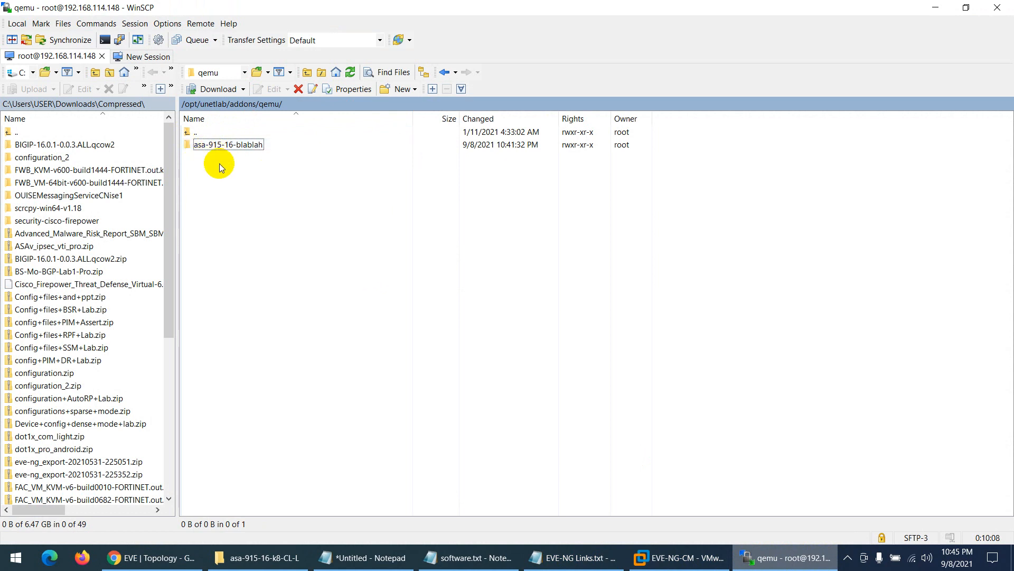
- Recall the fixpermissions command in the EVE-NG server console
{"action": "left_click", "coordinate": [643, 554]}
{"action": "left_click", "coordinate": [502, 355]}
{"action": "key", "text": "Up"}
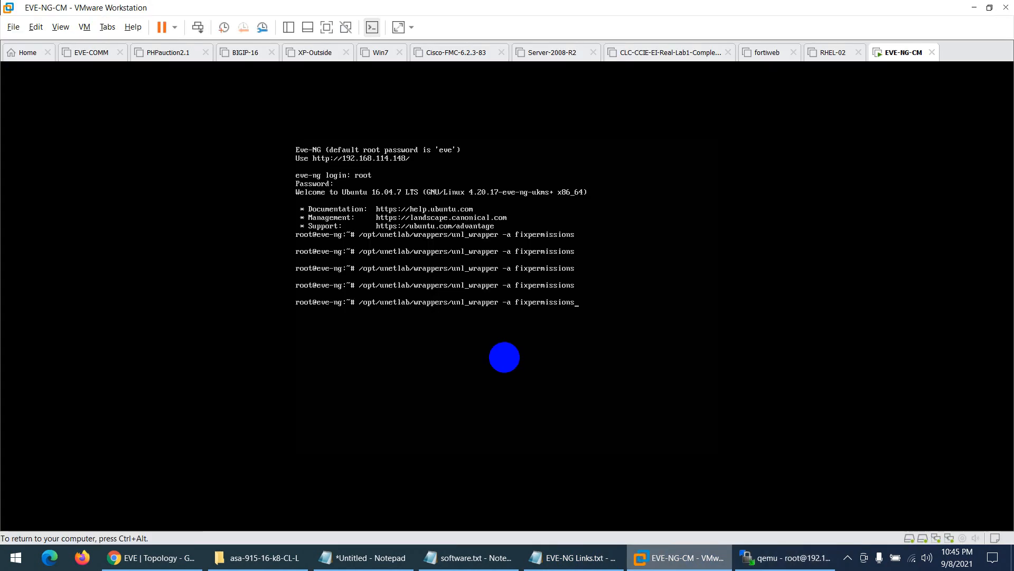
{"action": "key", "text": "ctrl+alt"}
- Back in the topology, select the top-right ASA node and reload the page
{"action": "left_click", "coordinate": [158, 558]}
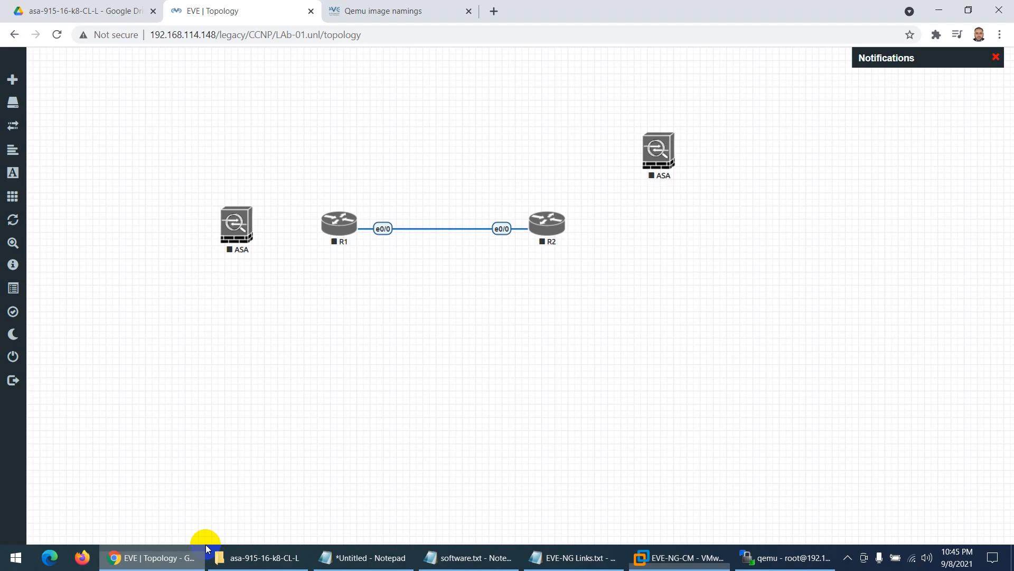
{"action": "left_click", "coordinate": [666, 149]}
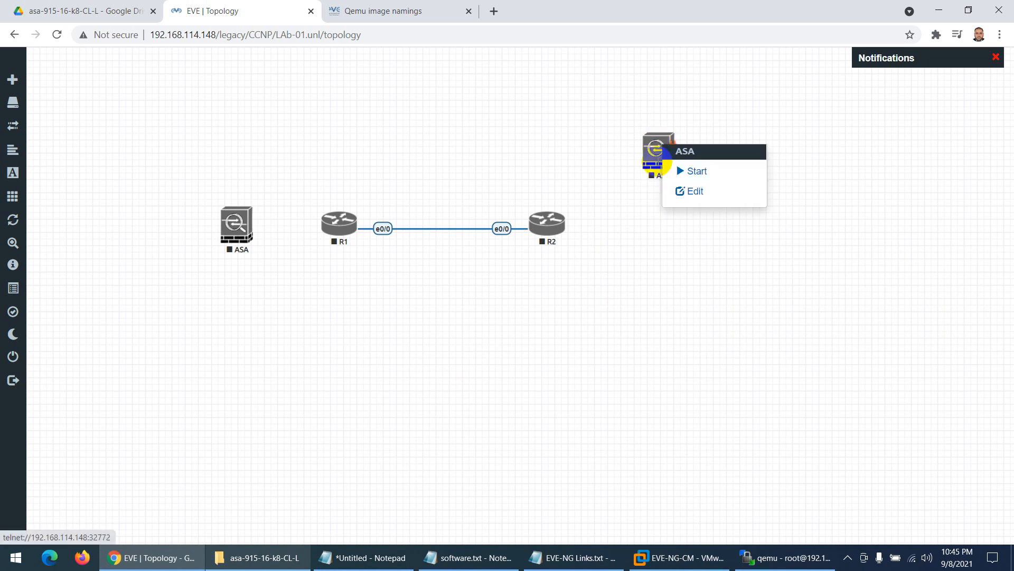
{"action": "left_click", "coordinate": [623, 157]}
{"action": "left_click_drag", "start_coordinate": [697, 133], "coordinate": [627, 185]}
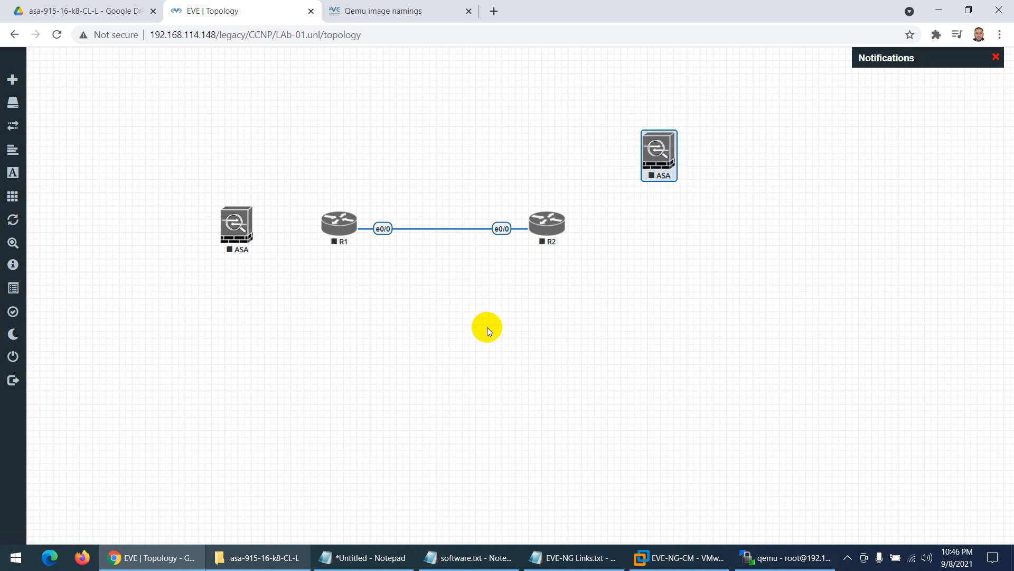
{"action": "left_click", "coordinate": [56, 34]}
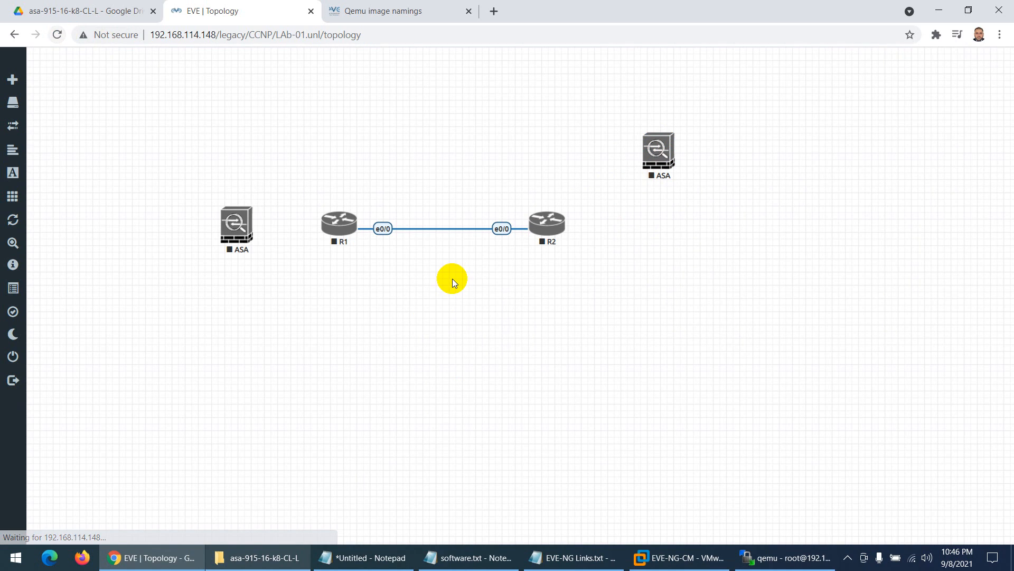
- Add and save another Cisco ASA node on the canvas
{"action": "right_click", "coordinate": [436, 274]}
{"action": "left_click", "coordinate": [463, 299]}
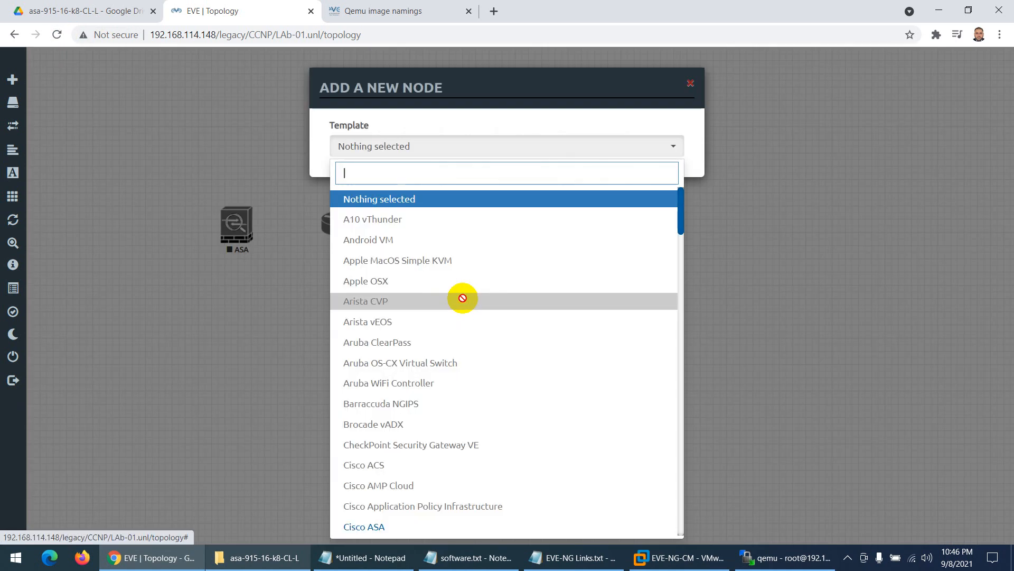
{"action": "type", "text": "as"}
{"action": "left_click", "coordinate": [399, 243]}
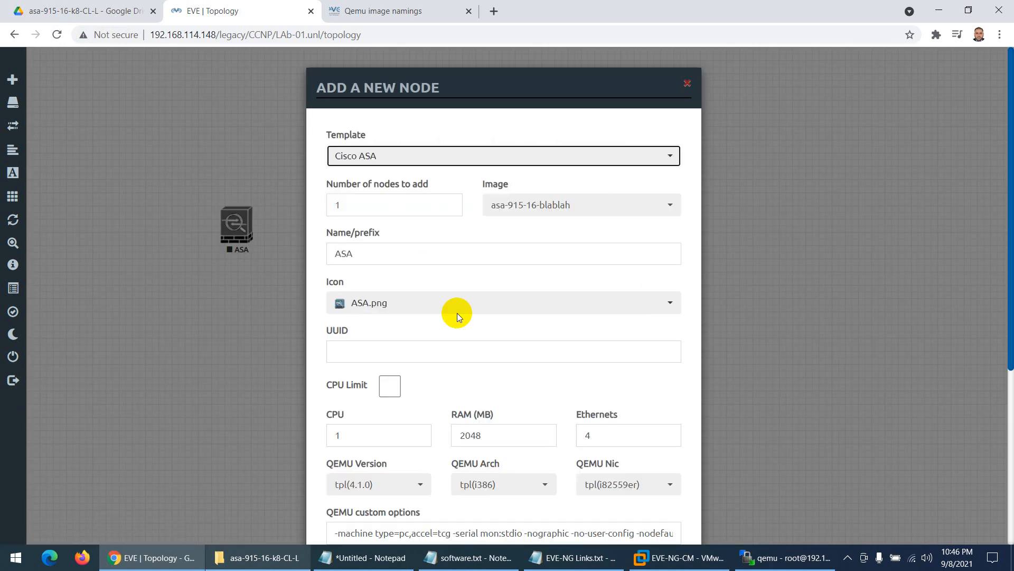
{"action": "scroll", "coordinate": [474, 326], "scroll_direction": "down", "scroll_amount": 5}
{"action": "left_click", "coordinate": [438, 505]}
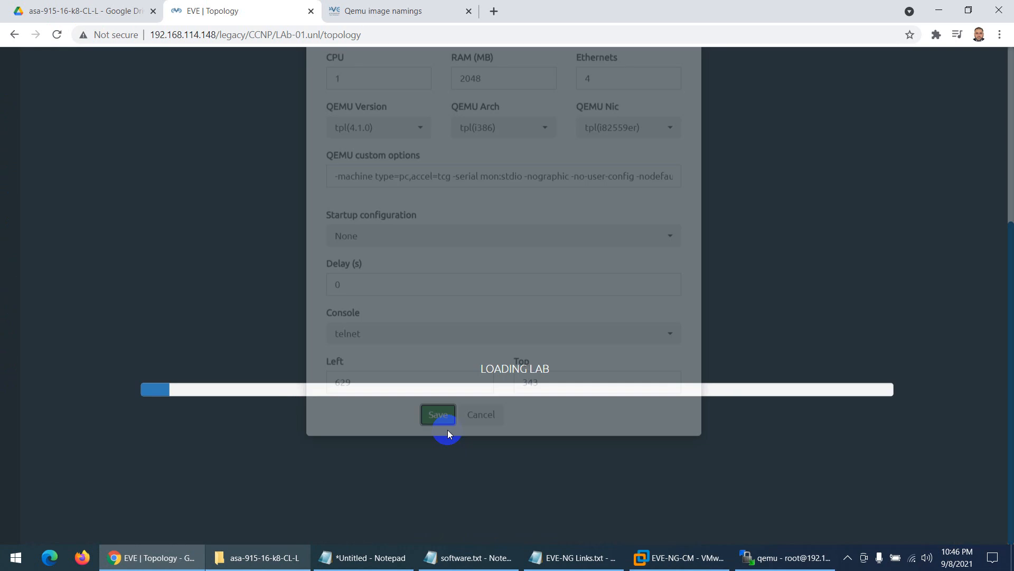
- Start the newest ASA node, open its SecureCRT console, then return to the topology
{"action": "right_click", "coordinate": [458, 302]}
{"action": "left_click", "coordinate": [494, 327]}
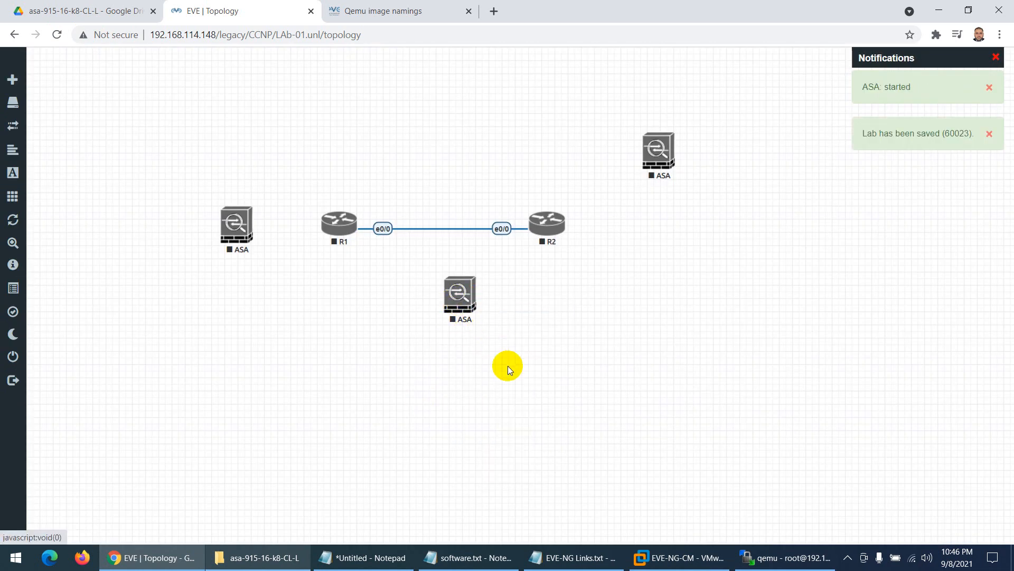
{"action": "left_click", "coordinate": [470, 302]}
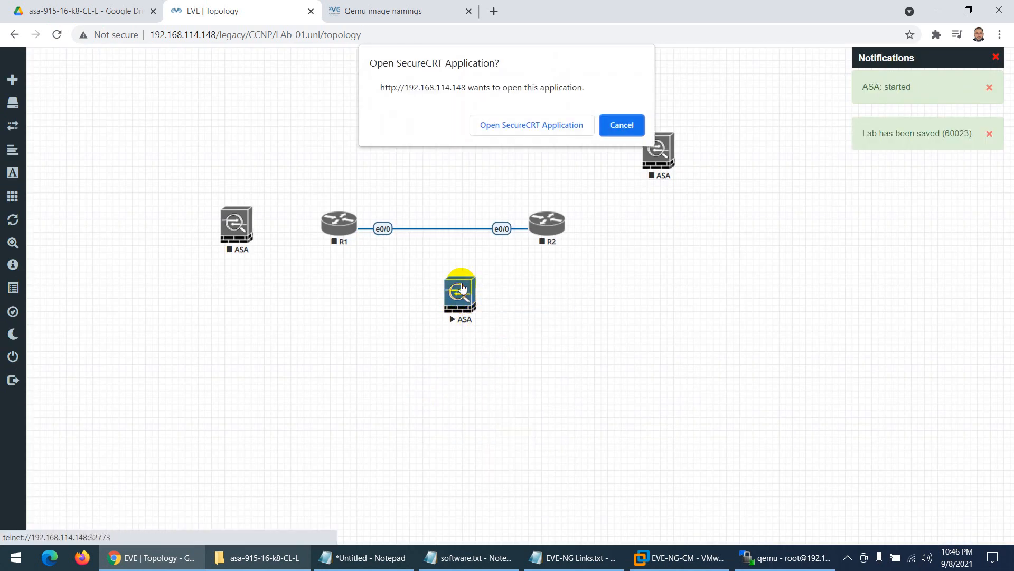
{"action": "left_click", "coordinate": [523, 125]}
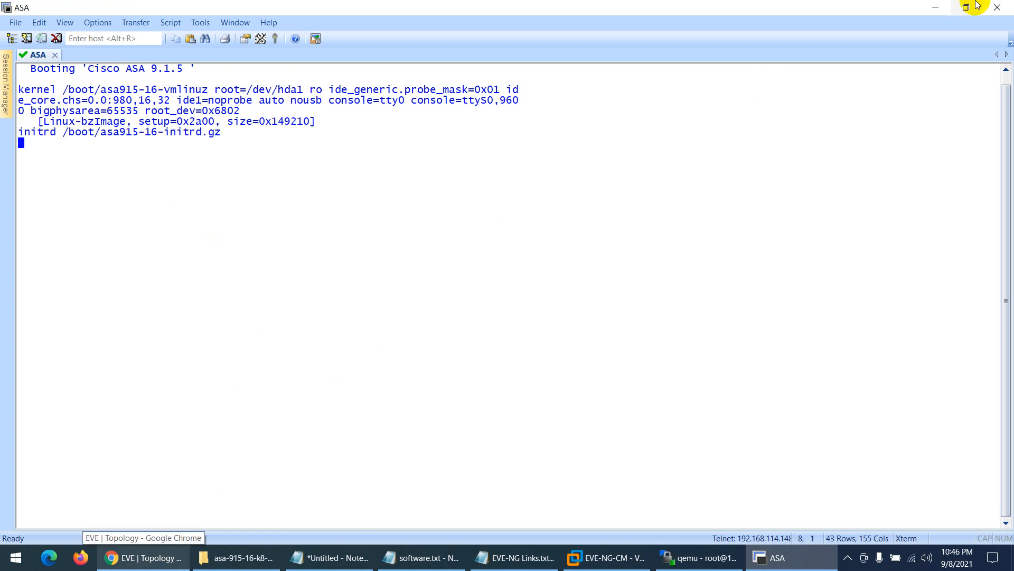
{"action": "left_click", "coordinate": [143, 557]}
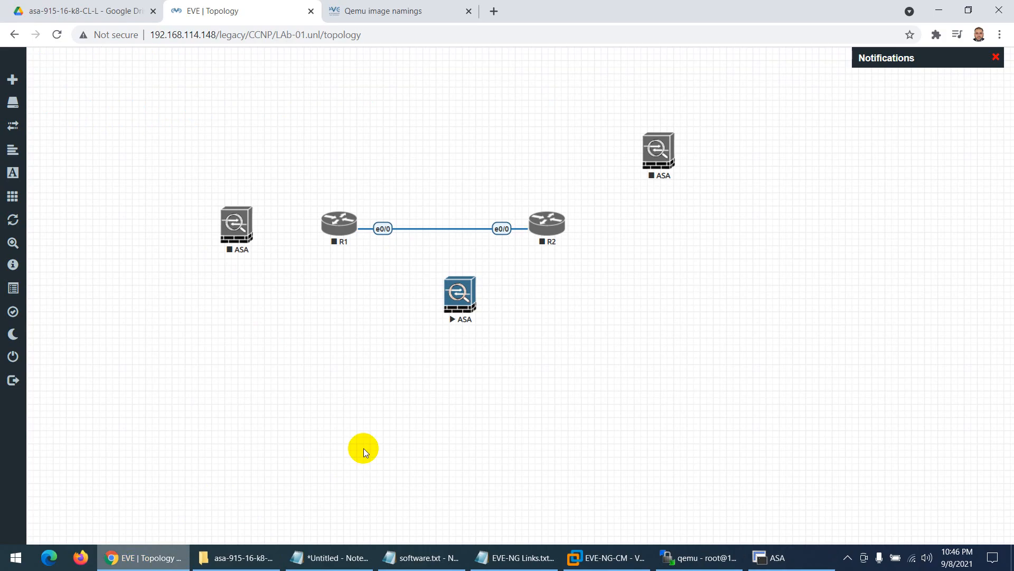
- Search the Qemu image namings page for 'palo' and select the paloalto- and virtioa cells
{"action": "left_click", "coordinate": [378, 10]}
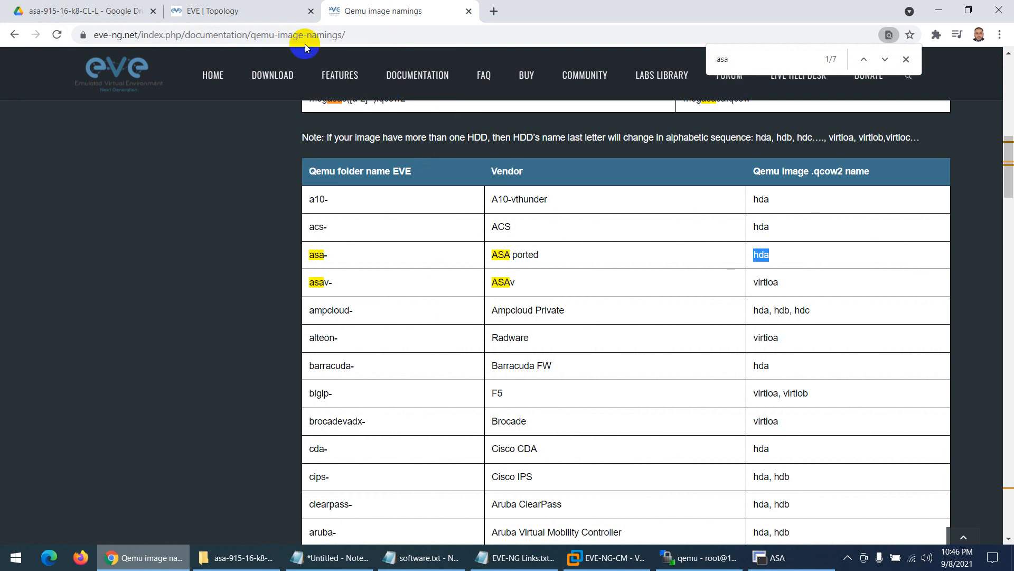
{"action": "scroll", "coordinate": [610, 285], "scroll_direction": "down", "scroll_amount": 4}
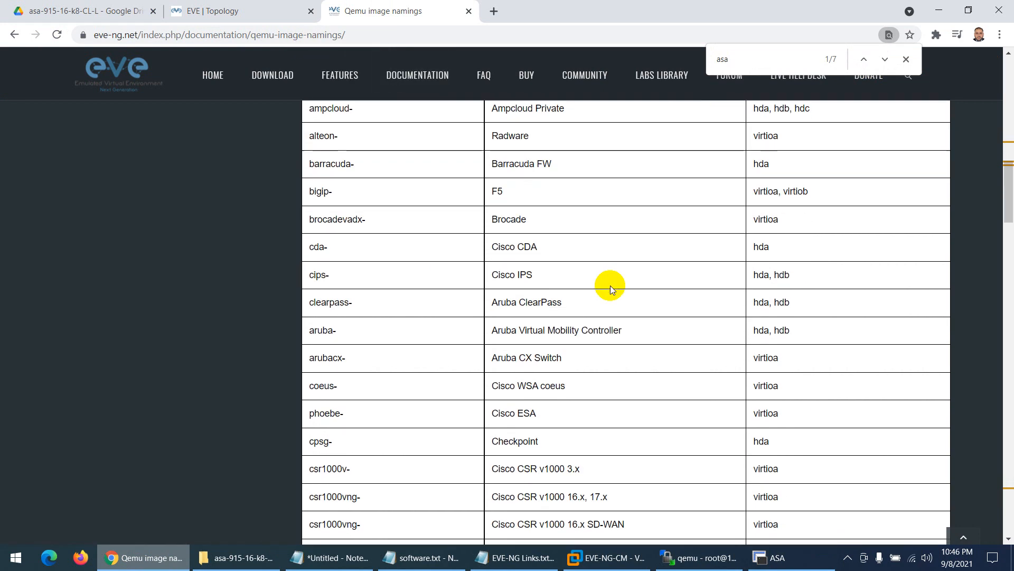
{"action": "scroll", "coordinate": [610, 285], "scroll_direction": "down", "scroll_amount": 5}
{"action": "scroll", "coordinate": [610, 285], "scroll_direction": "up", "scroll_amount": 3}
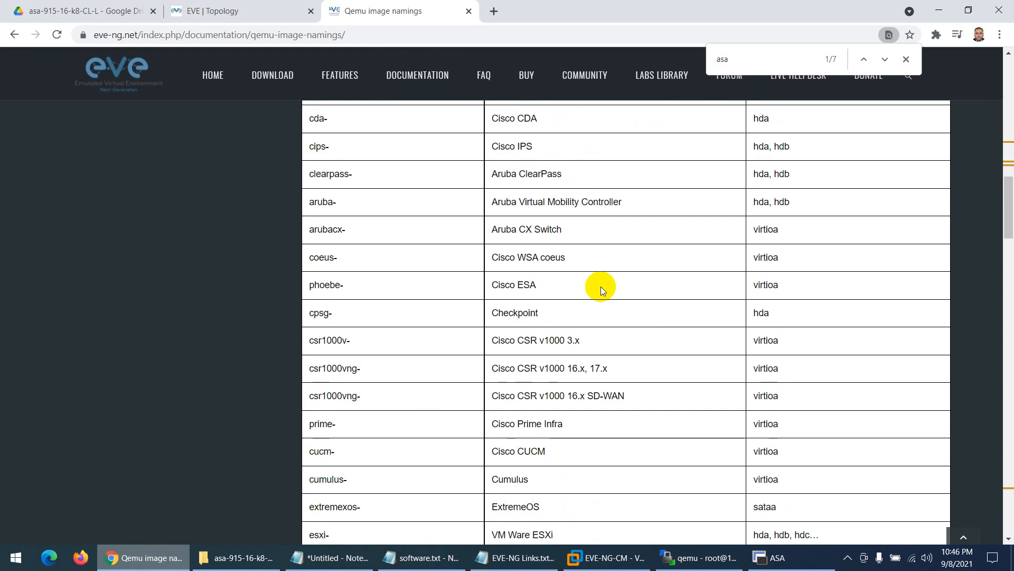
{"action": "key", "text": "ctrl+f"}
{"action": "type", "text": "pal"}
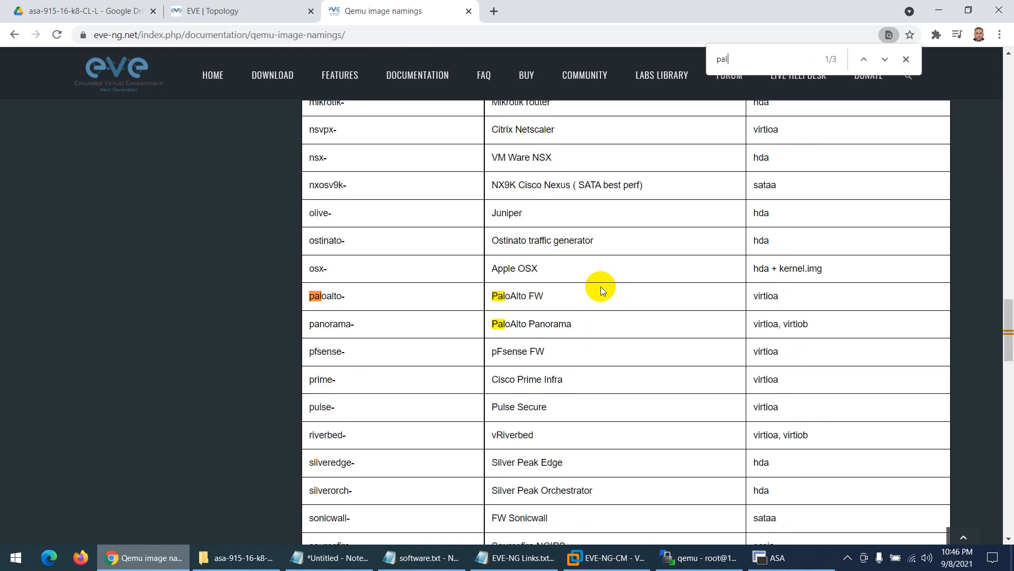
{"action": "type", "text": "o"}
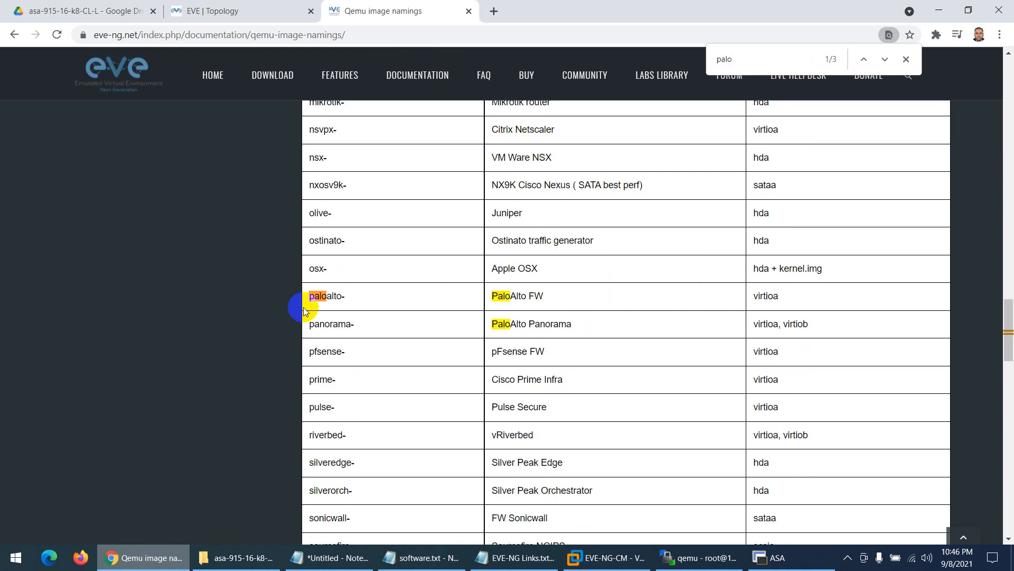
{"action": "left_click_drag", "start_coordinate": [349, 299], "coordinate": [308, 301]}
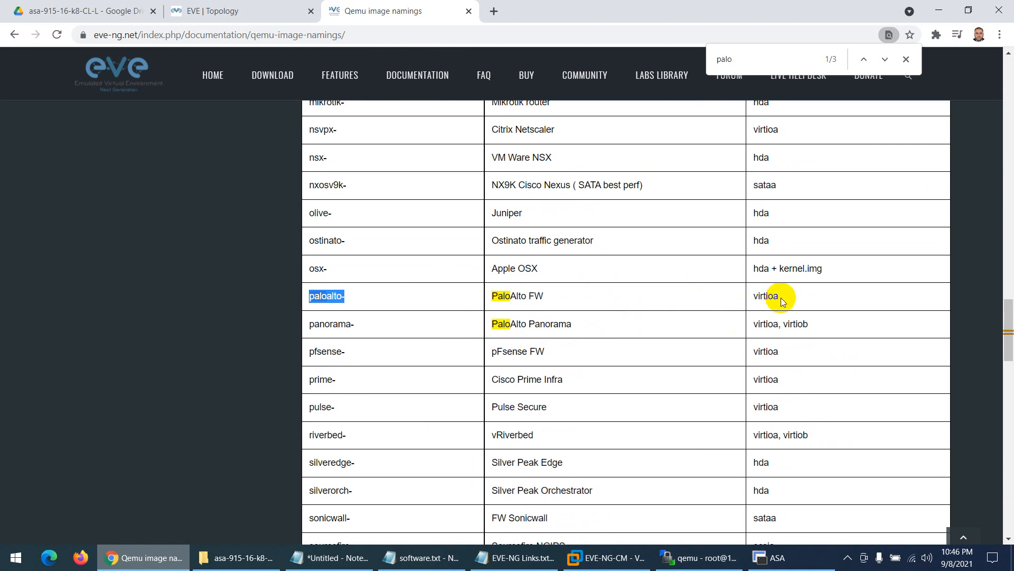
{"action": "left_click_drag", "start_coordinate": [779, 299], "coordinate": [751, 299]}
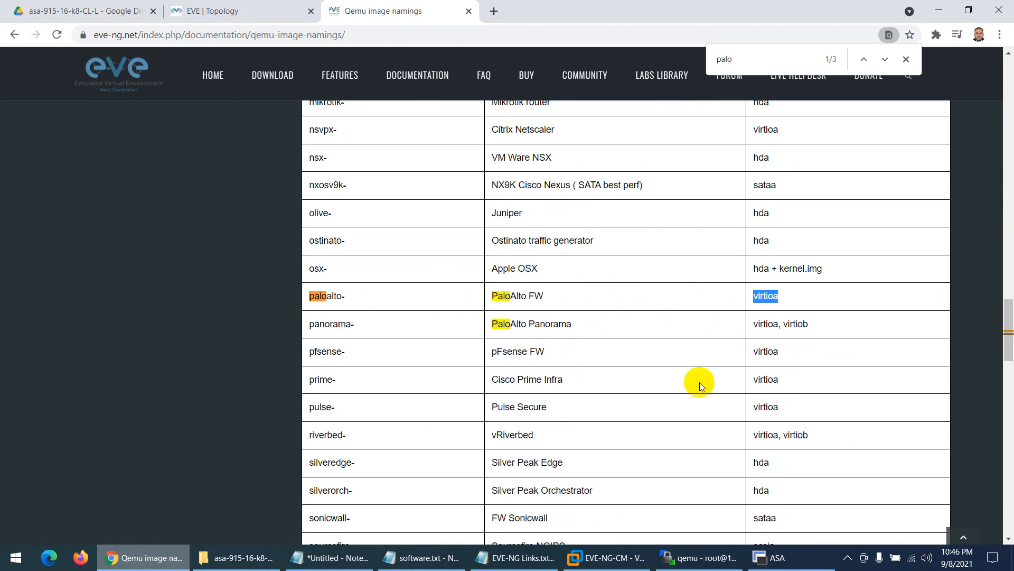
- Glance at the WinSCP qemu folder and VM console, then return to the EVE lab topology
{"action": "left_click", "coordinate": [658, 557]}
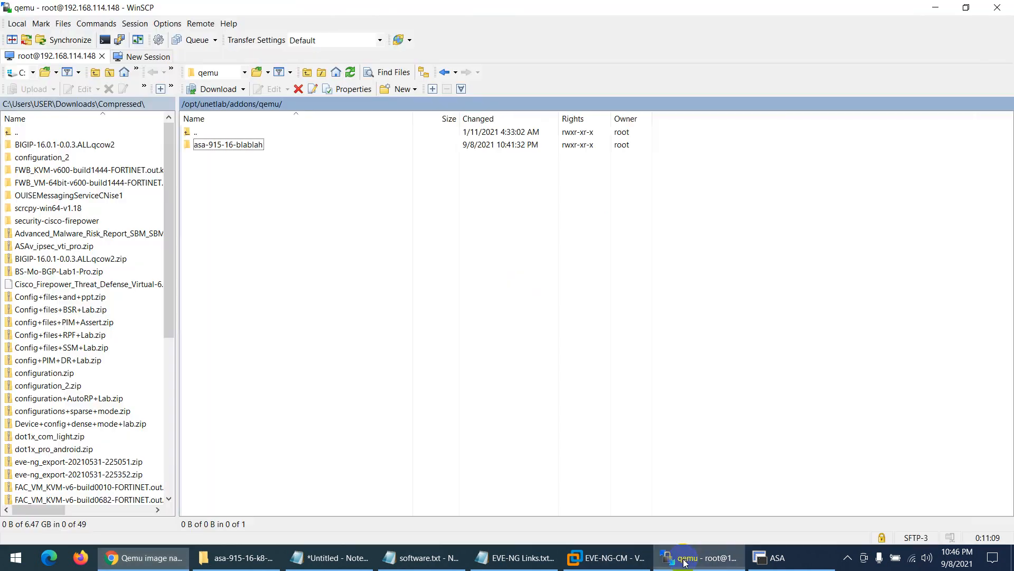
{"action": "left_click", "coordinate": [655, 557]}
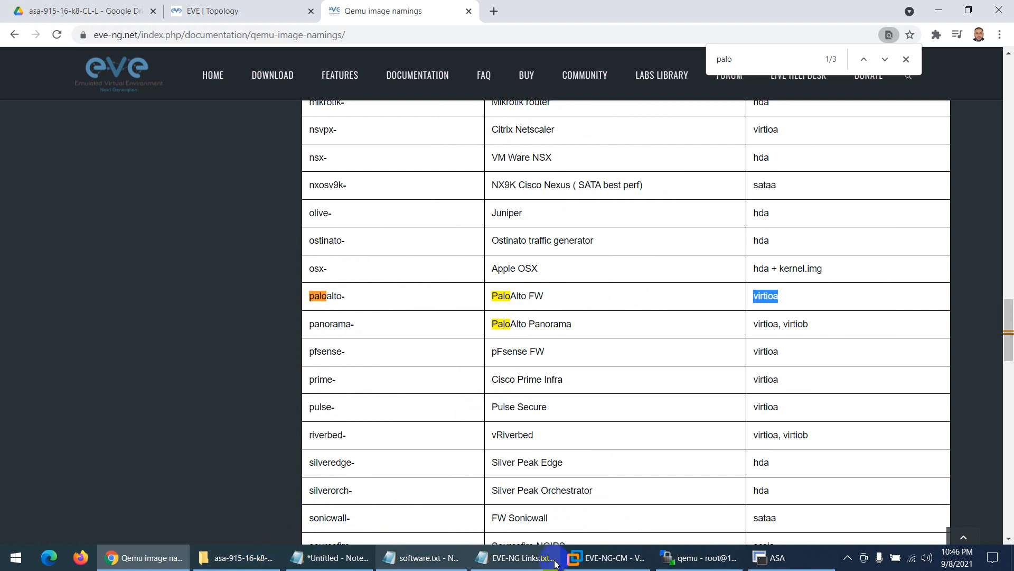
{"action": "left_click", "coordinate": [602, 557]}
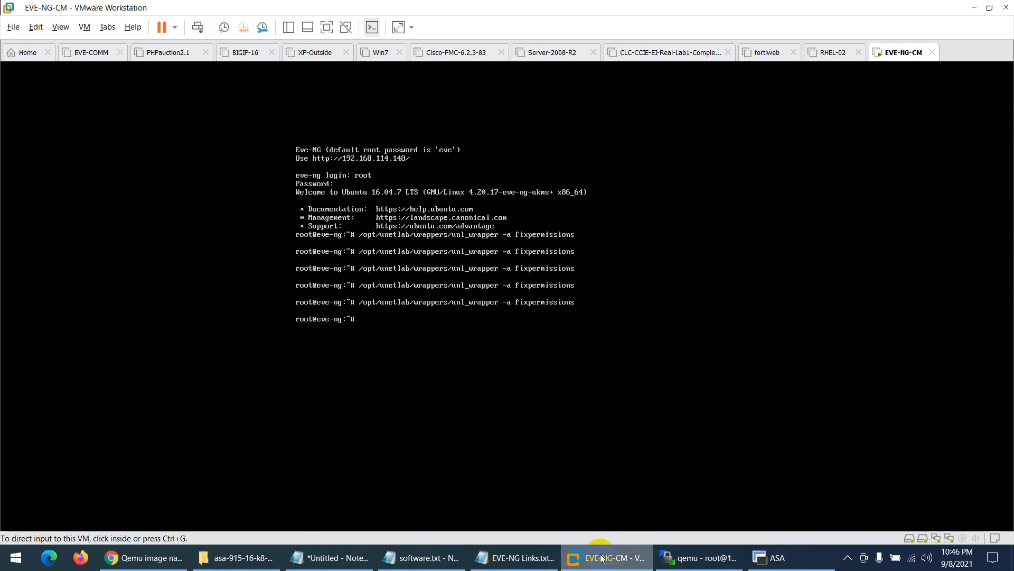
{"action": "left_click", "coordinate": [602, 557]}
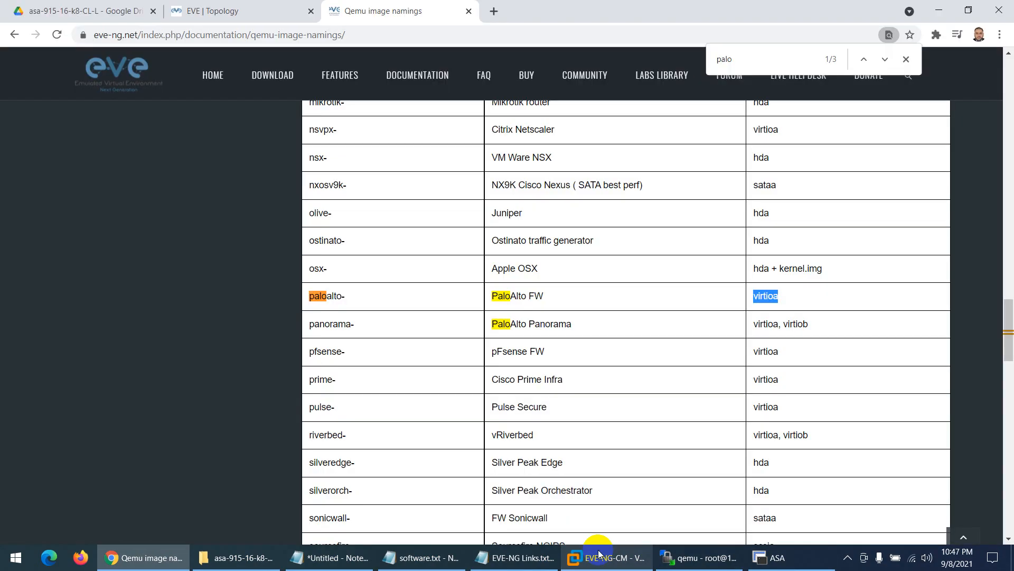
{"action": "left_click", "coordinate": [210, 13]}
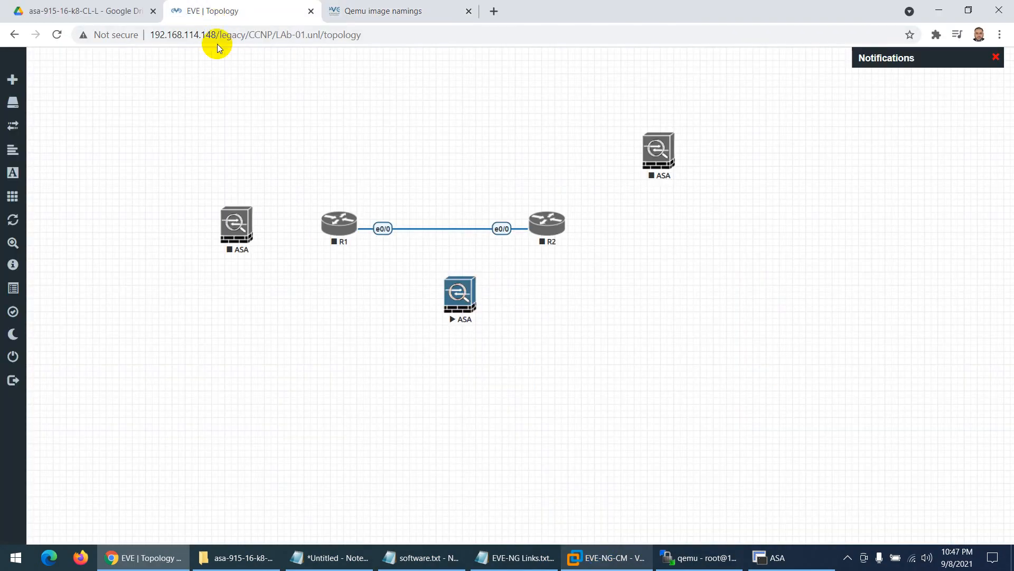
- Stop the running ASA node and bring up the downloaded ASA folder in File Explorer
{"action": "right_click", "coordinate": [451, 296]}
{"action": "left_click", "coordinate": [470, 320]}
{"action": "left_click", "coordinate": [241, 555]}
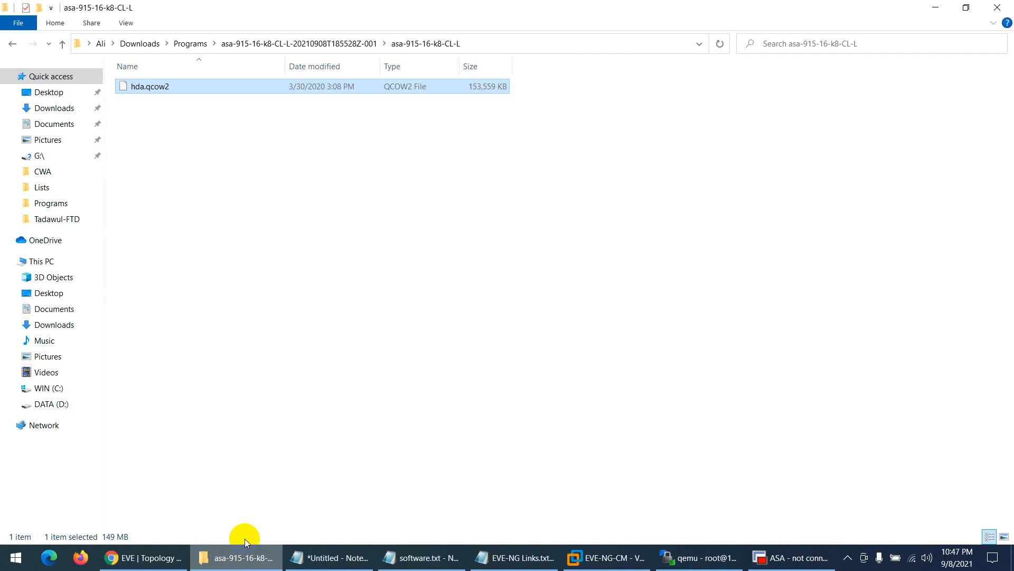
- Browse into vwlc-8.7.102 to view megasasa.qcow2, then return to Programs
{"action": "left_click", "coordinate": [193, 44]}
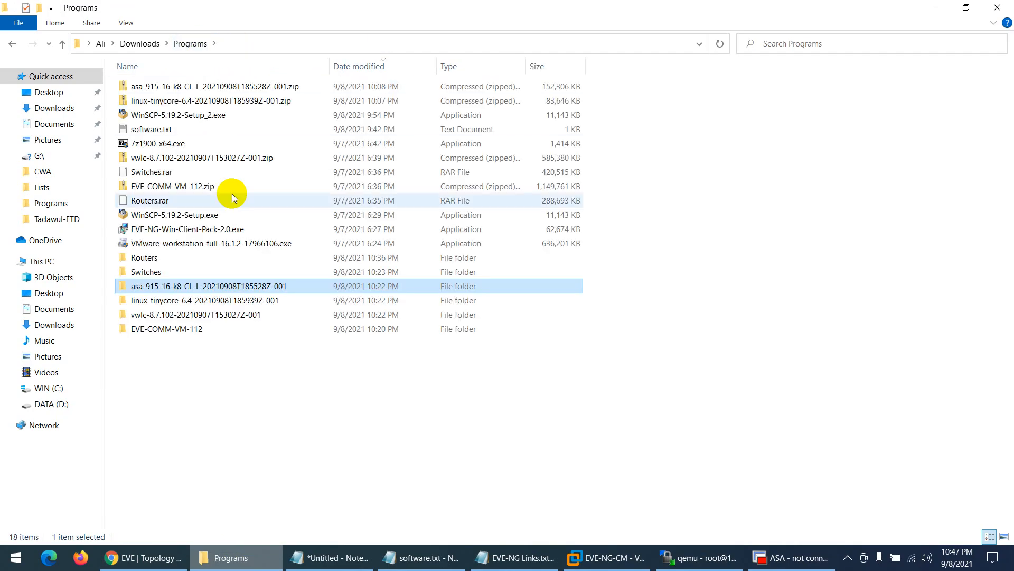
{"action": "double_click", "coordinate": [197, 317]}
{"action": "left_click", "coordinate": [156, 90]}
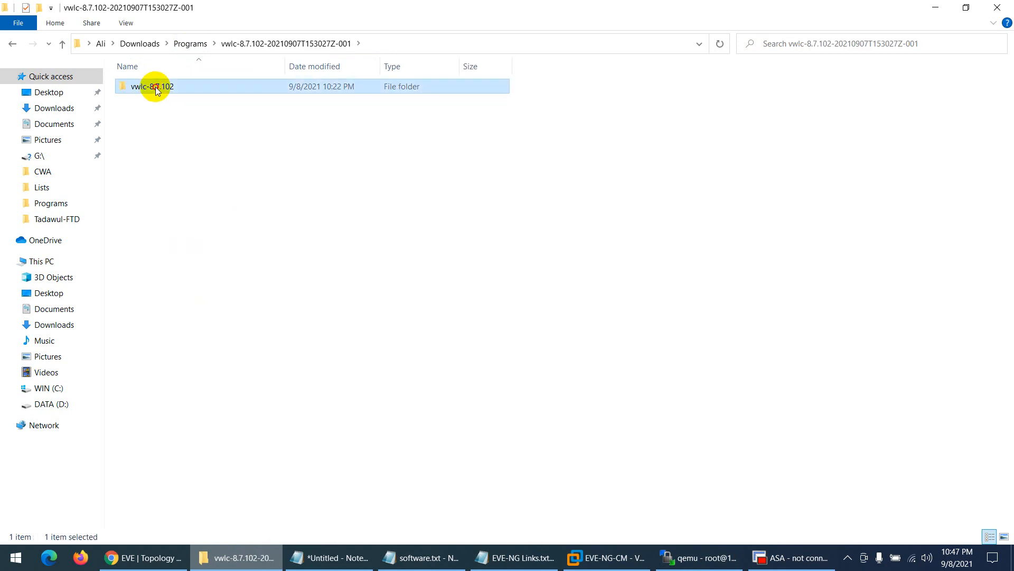
{"action": "double_click", "coordinate": [157, 90]}
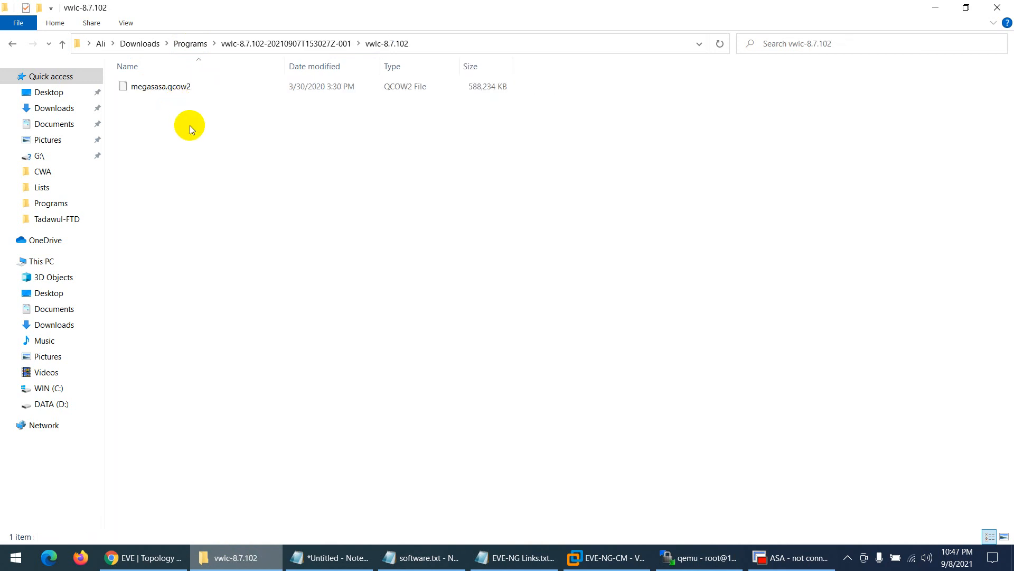
{"action": "left_click", "coordinate": [261, 43]}
{"action": "left_click", "coordinate": [193, 43]}
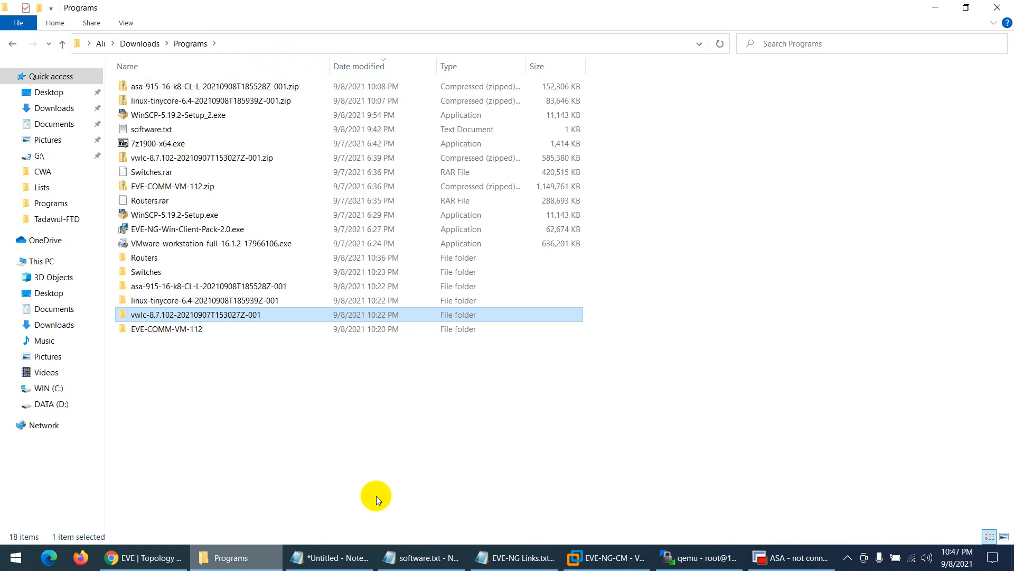
{"action": "left_click", "coordinate": [144, 557]}
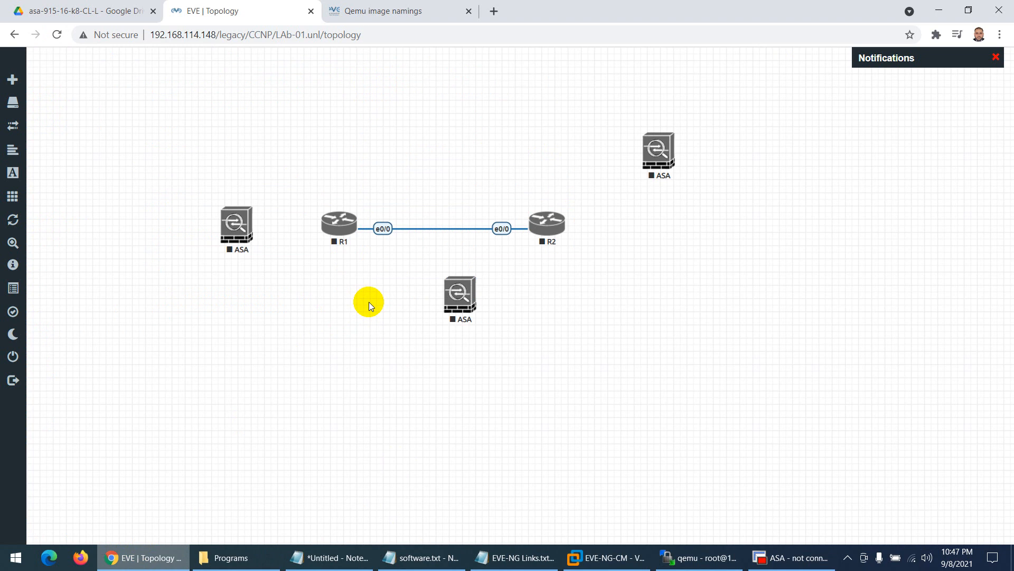
- Google 'eve ng device username and password list' and open the Cloudmylab EVE-NG Node Credentials List
{"action": "left_click", "coordinate": [494, 11]}
{"action": "type", "text": "www."}
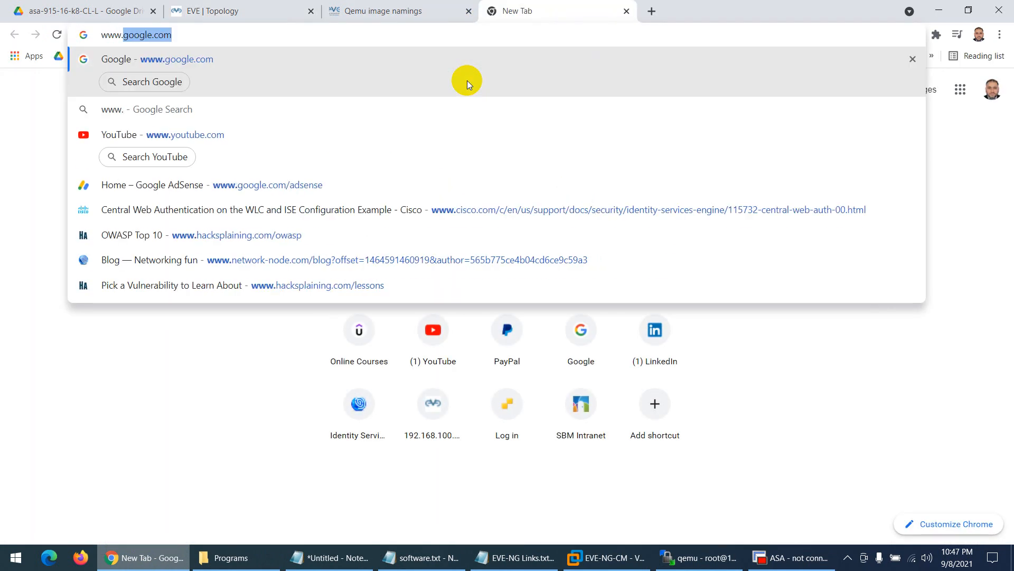
{"action": "key", "text": "Return"}
{"action": "type", "text": "eve"}
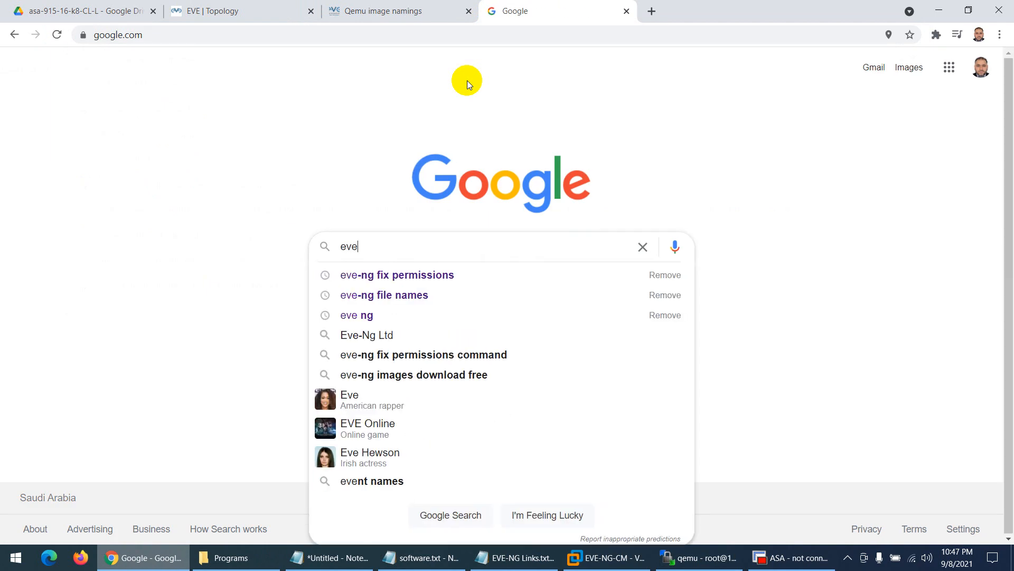
{"action": "type", "text": " ng"}
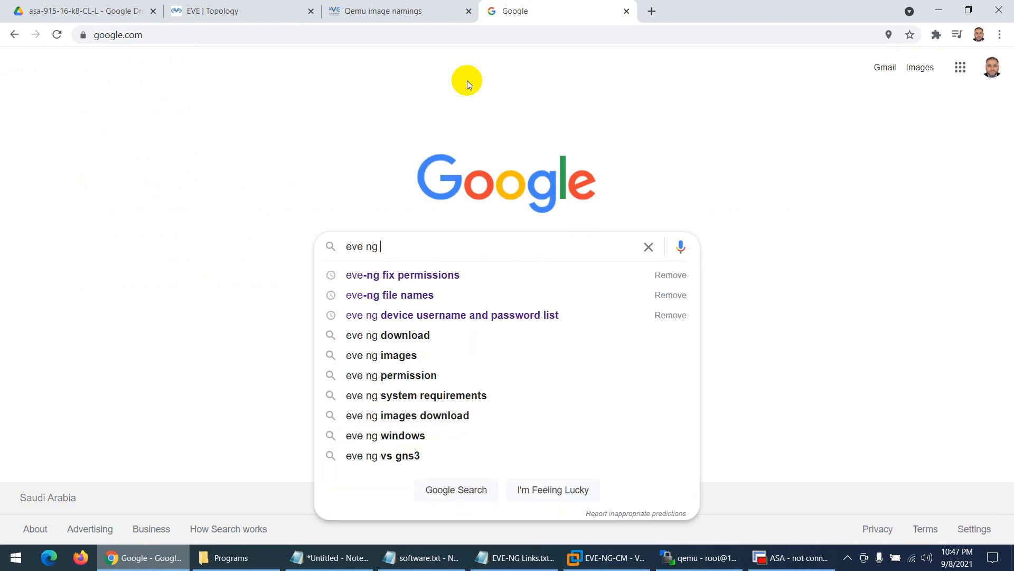
{"action": "key", "text": "Down"}
{"action": "key", "text": "Down"}
{"action": "key", "text": "Down"}
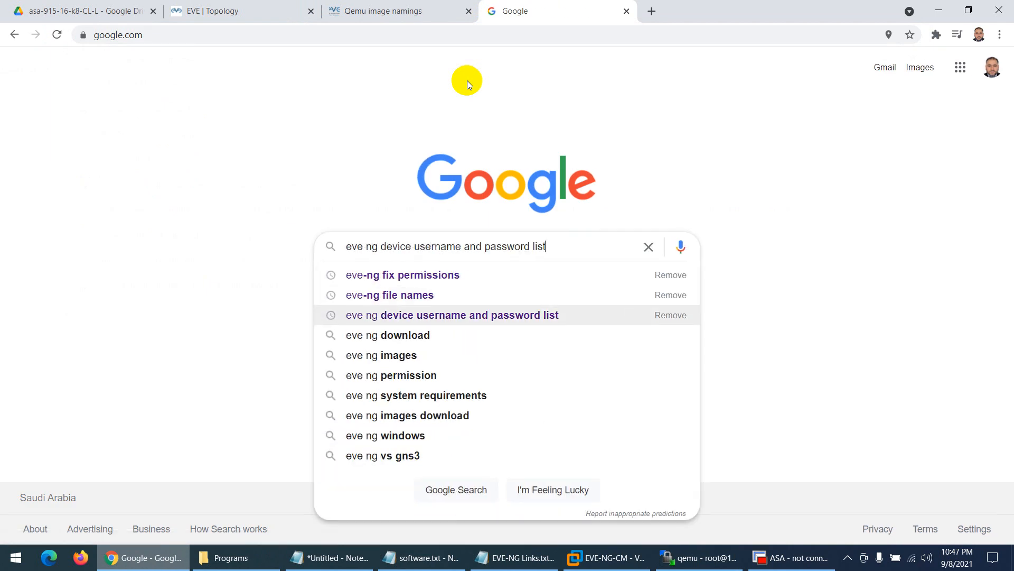
{"action": "key", "text": "Return"}
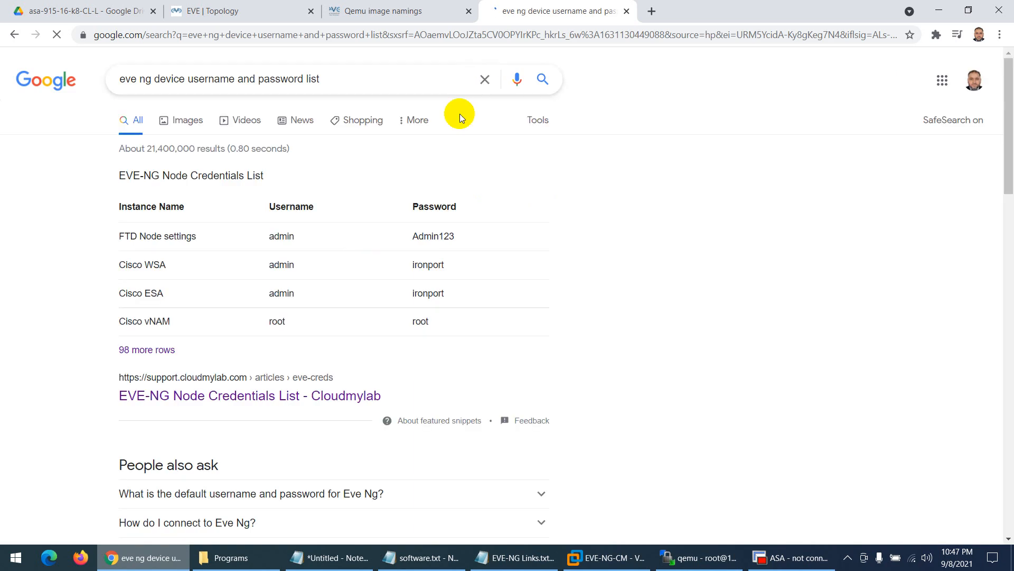
{"action": "left_click", "coordinate": [170, 400]}
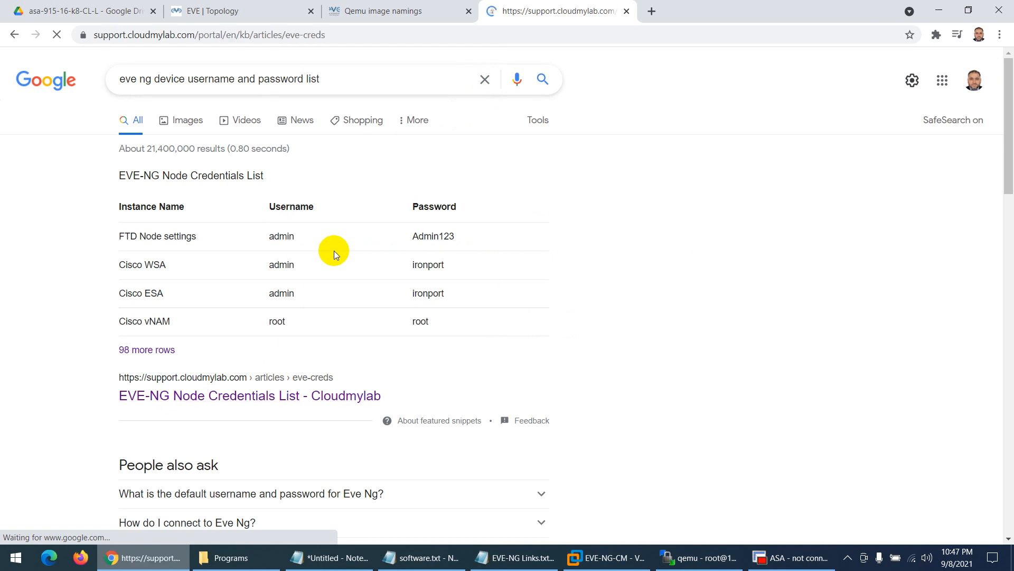
- Scroll the credentials list and find 'kali' on the page
{"action": "scroll", "coordinate": [344, 256], "scroll_direction": "down", "scroll_amount": 1}
{"action": "scroll", "coordinate": [343, 255], "scroll_direction": "down", "scroll_amount": 3}
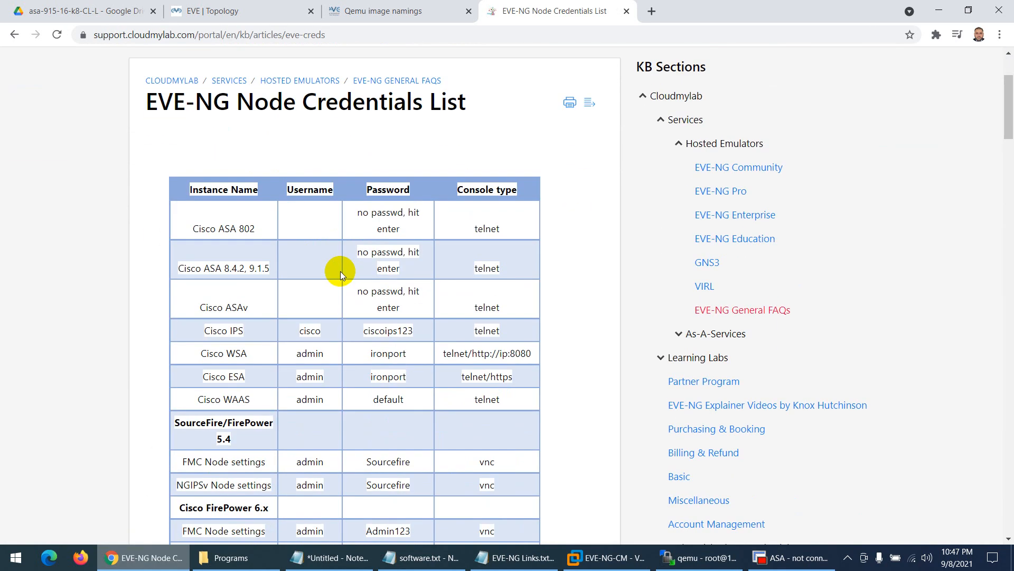
{"action": "scroll", "coordinate": [341, 271], "scroll_direction": "down", "scroll_amount": 5}
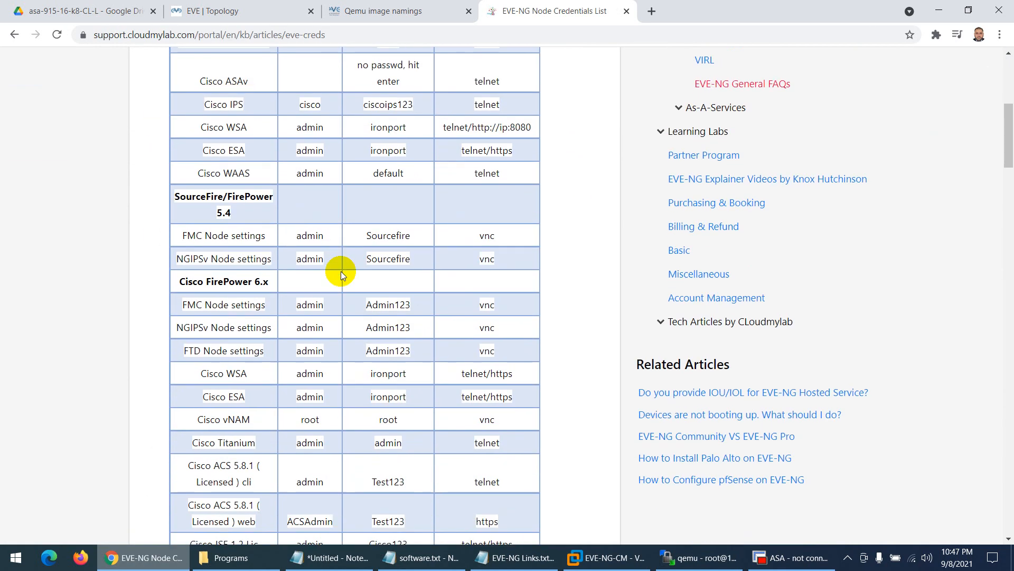
{"action": "key", "text": "ctrl+f"}
{"action": "type", "text": "linux"}
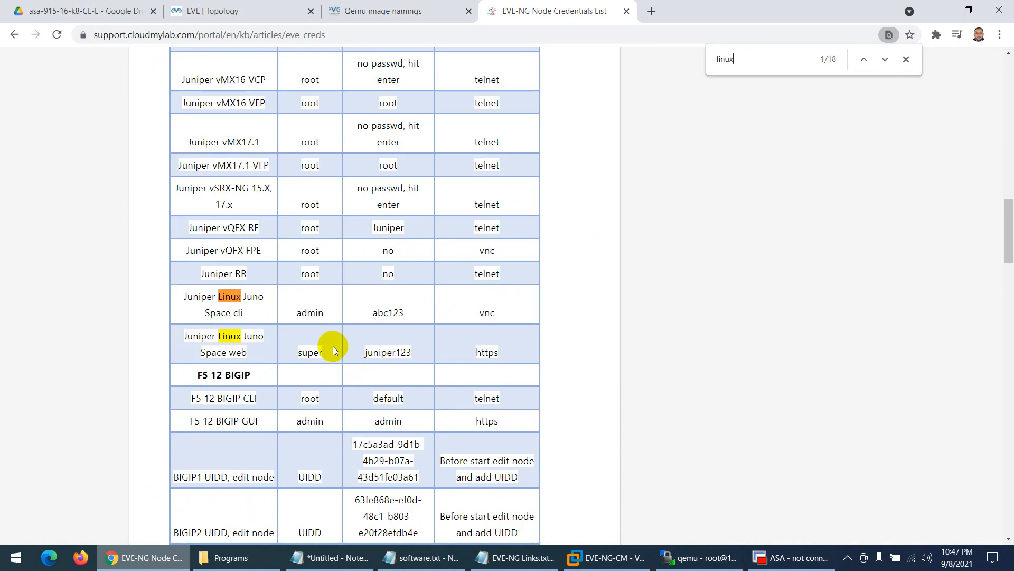
{"action": "key", "text": "BackSpace"}
{"action": "key", "text": "BackSpace"}
{"action": "key", "text": "BackSpace"}
{"action": "key", "text": "BackSpace"}
{"action": "key", "text": "BackSpace"}
{"action": "type", "text": "kali"}
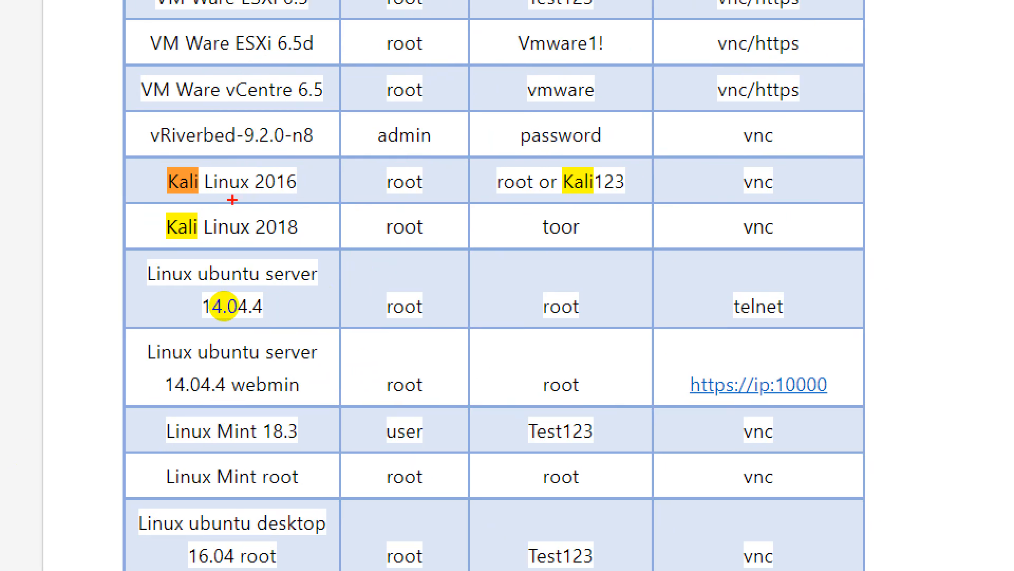
- Underline the Kali Linux 2016 version, root username and both passwords
{"action": "left_click_drag", "start_coordinate": [252, 194], "coordinate": [295, 194]}
{"action": "left_click_drag", "start_coordinate": [428, 196], "coordinate": [374, 192]}
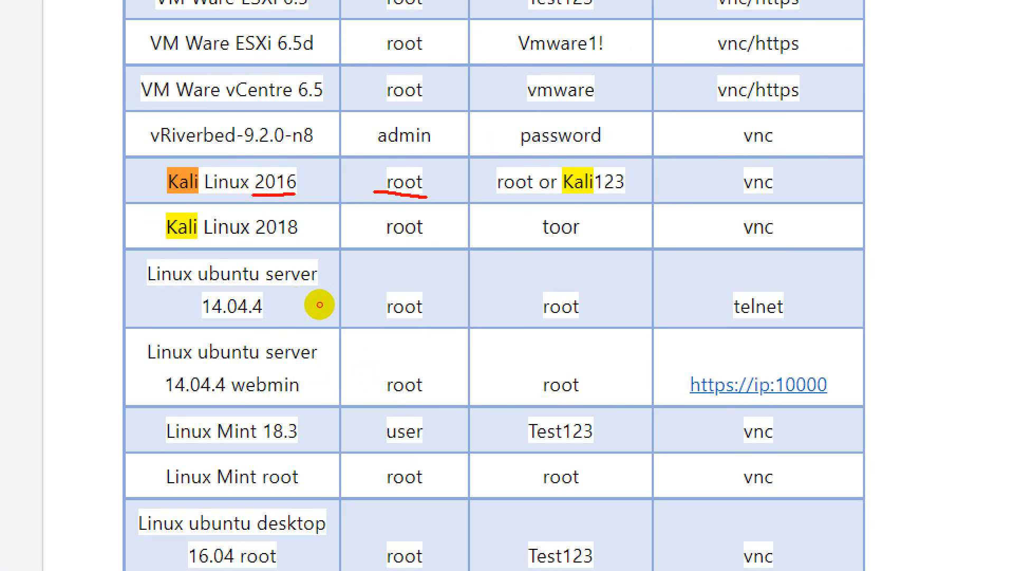
{"action": "left_click_drag", "start_coordinate": [556, 194], "coordinate": [622, 195]}
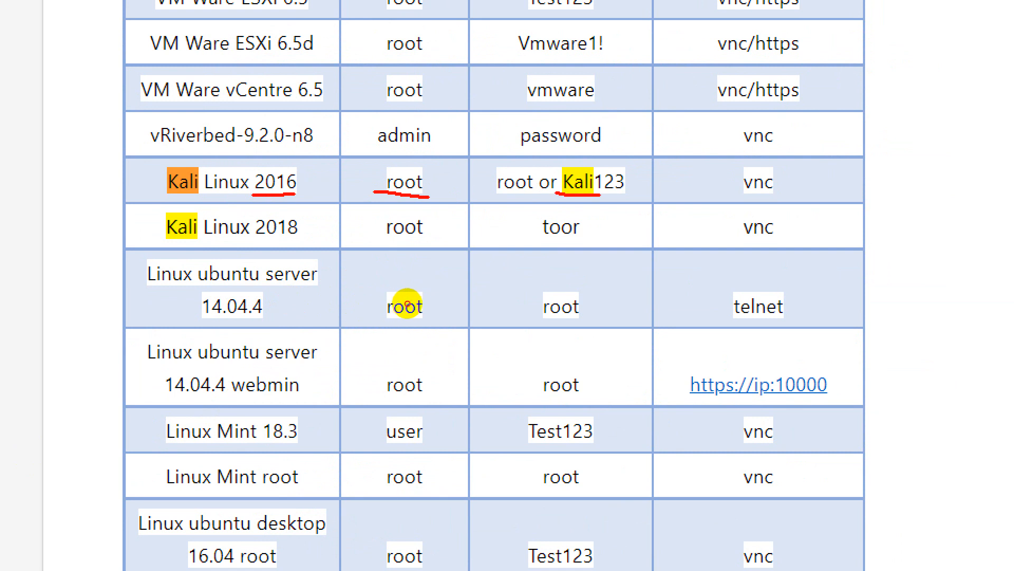
{"action": "left_click_drag", "start_coordinate": [492, 197], "coordinate": [524, 196]}
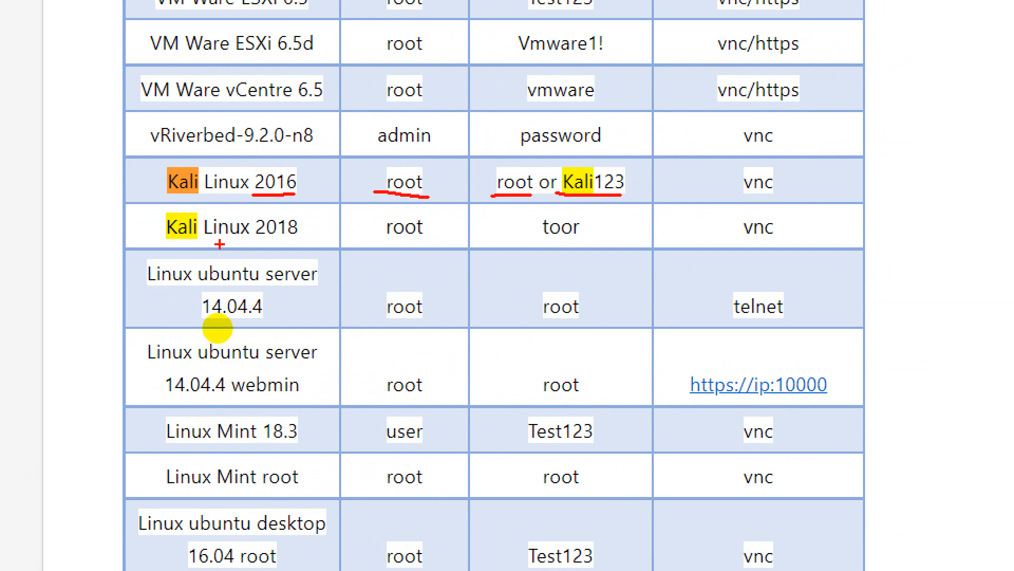
- Underline the Kali Linux 2018 version, username, password and console type, then exit draw mode
{"action": "left_click_drag", "start_coordinate": [260, 241], "coordinate": [305, 234]}
{"action": "left_click_drag", "start_coordinate": [387, 241], "coordinate": [437, 238]}
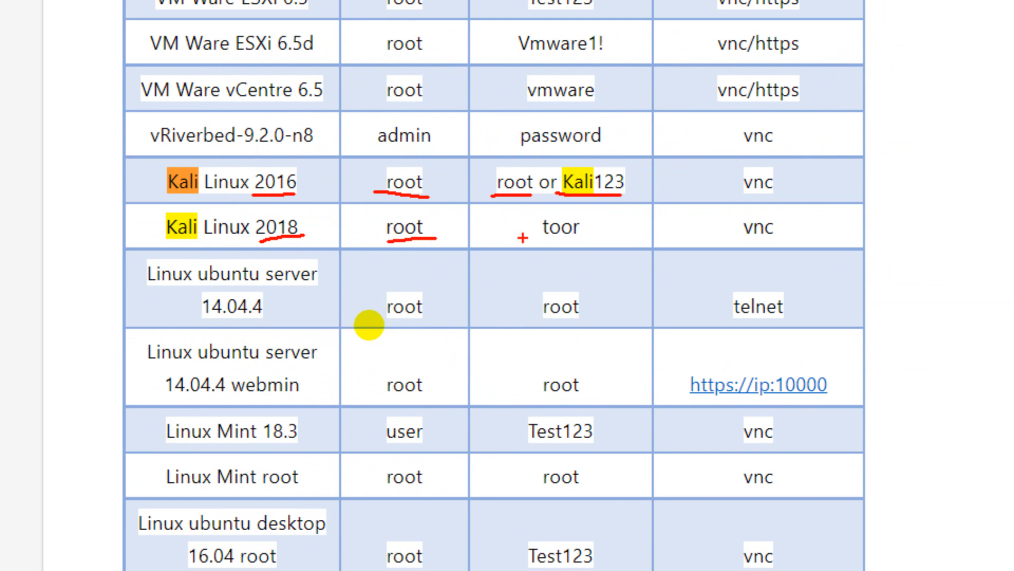
{"action": "left_click_drag", "start_coordinate": [535, 240], "coordinate": [623, 238]}
{"action": "left_click_drag", "start_coordinate": [739, 238], "coordinate": [786, 236]}
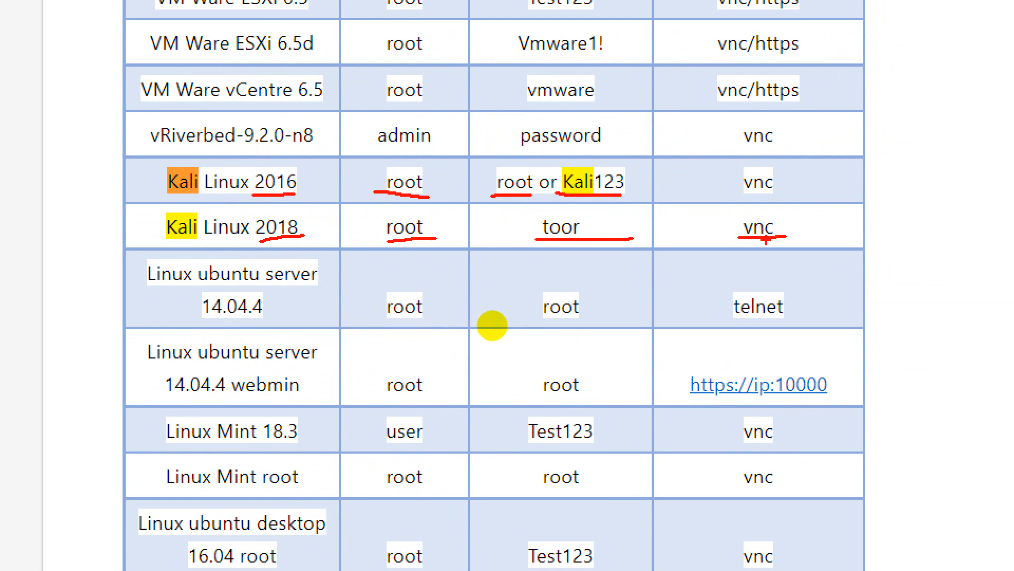
{"action": "key", "text": "Escape"}
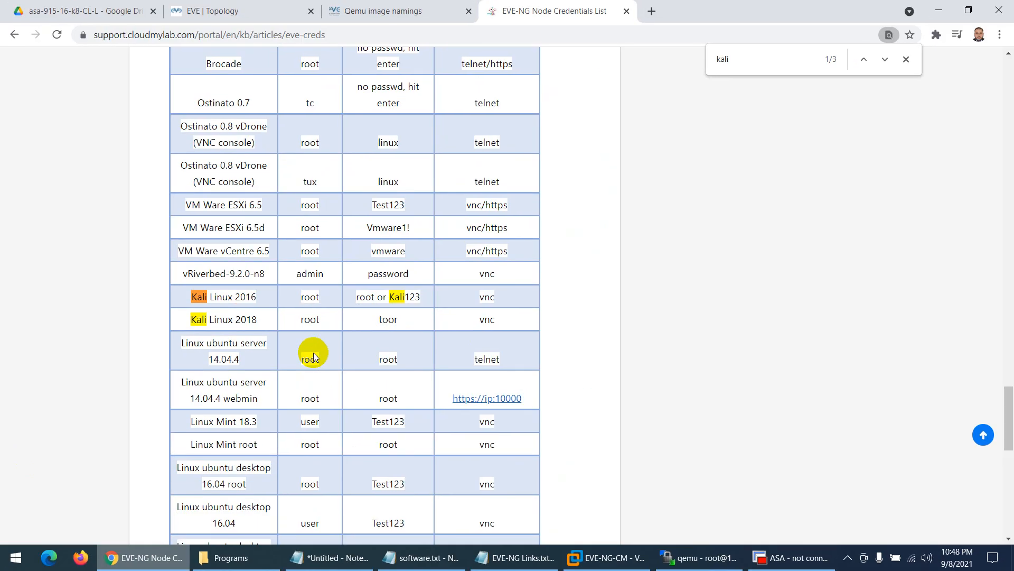
- Change the page search to 'win' to list the Windows rows
{"action": "key", "text": "ctrl+f"}
{"action": "type", "text": "windows"}
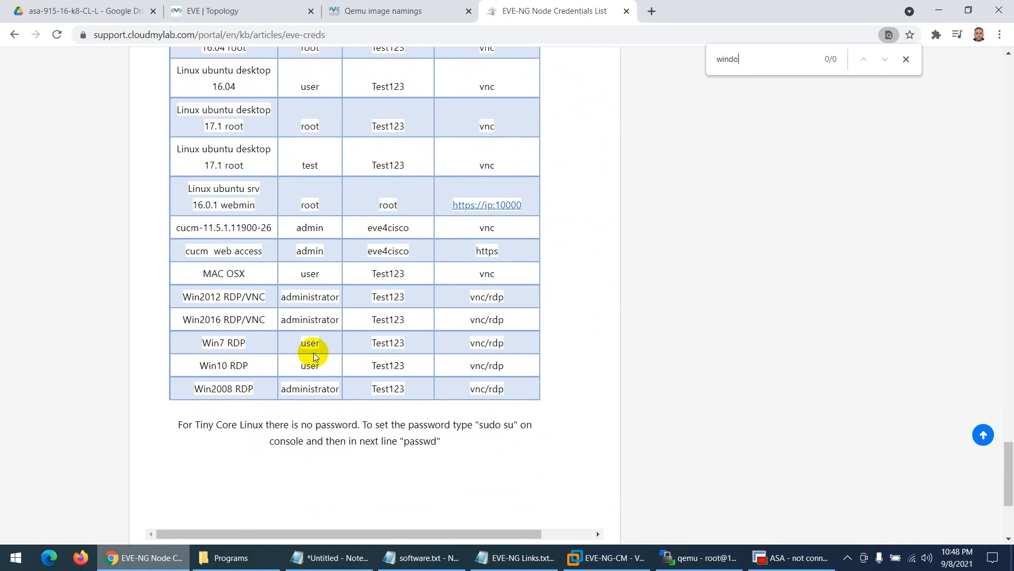
{"action": "key", "text": "BackSpace"}
{"action": "key", "text": "BackSpace"}
{"action": "key", "text": "BackSpace"}
{"action": "key", "text": "BackSpace"}
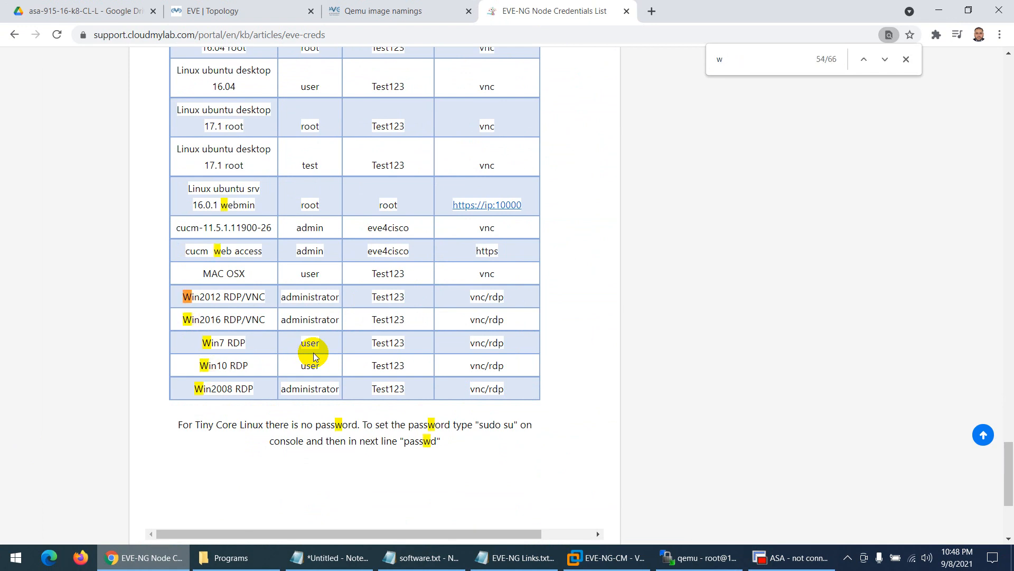
{"action": "type", "text": "ind"}
{"action": "key", "text": "BackSpace"}
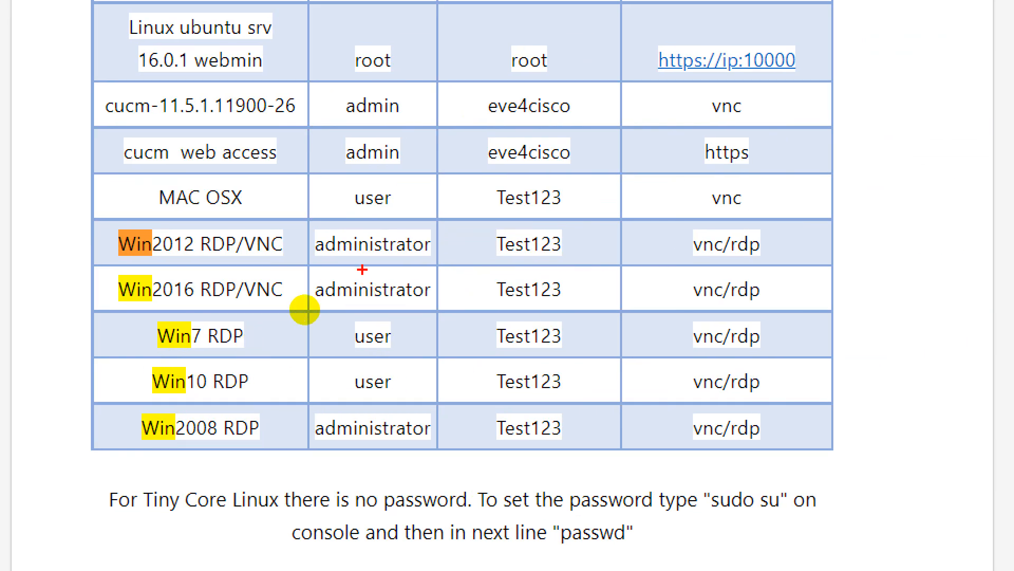
- Underline the Win2012, Win7 and Win10 usernames and passwords
{"action": "left_click_drag", "start_coordinate": [326, 258], "coordinate": [370, 257]}
{"action": "left_click_drag", "start_coordinate": [166, 258], "coordinate": [216, 258]}
{"action": "left_click_drag", "start_coordinate": [497, 258], "coordinate": [532, 257]}
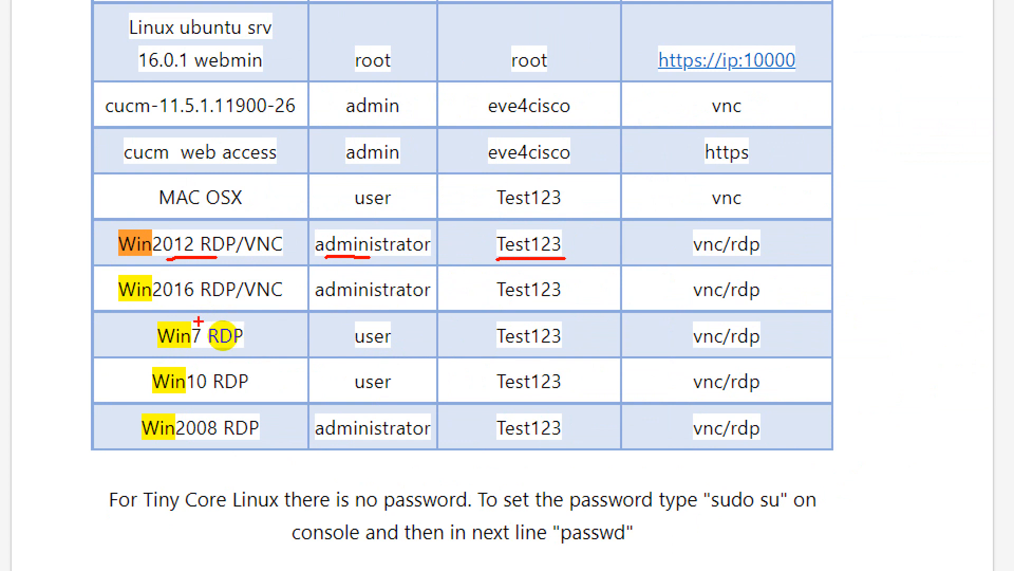
{"action": "left_click_drag", "start_coordinate": [346, 348], "coordinate": [383, 347]}
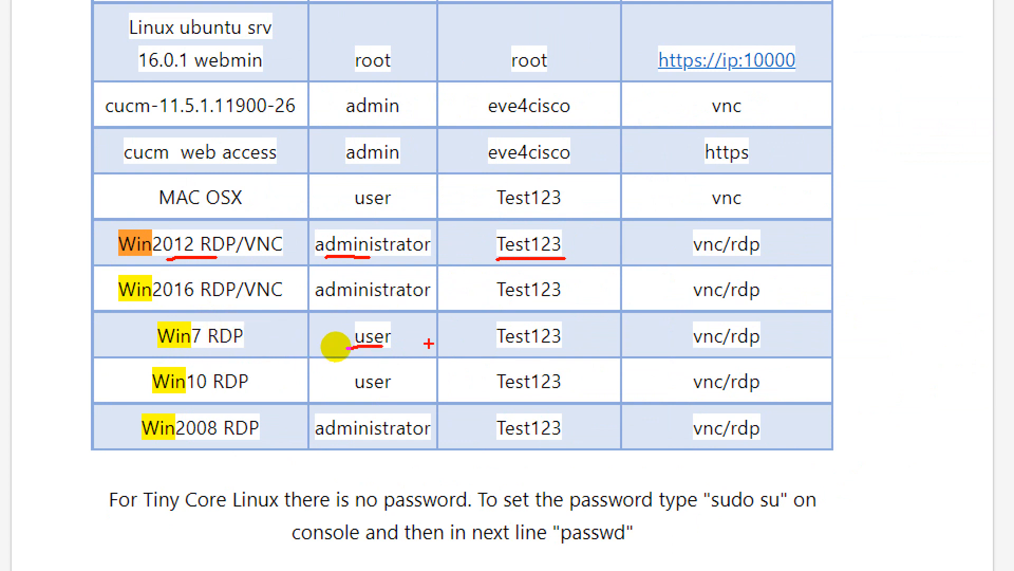
{"action": "left_click_drag", "start_coordinate": [485, 348], "coordinate": [568, 347]}
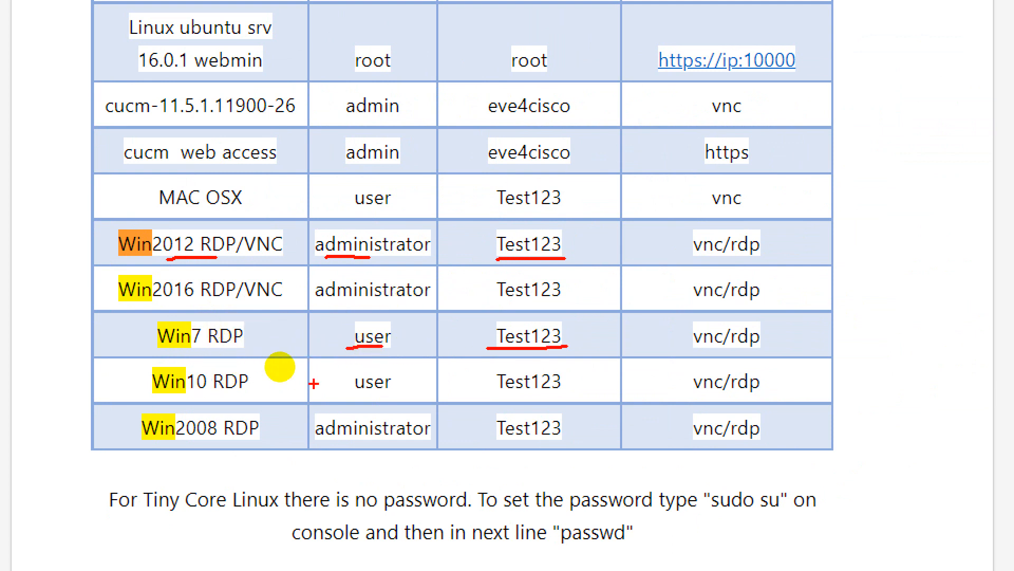
{"action": "left_click_drag", "start_coordinate": [348, 392], "coordinate": [394, 389]}
{"action": "left_click_drag", "start_coordinate": [497, 393], "coordinate": [555, 392]}
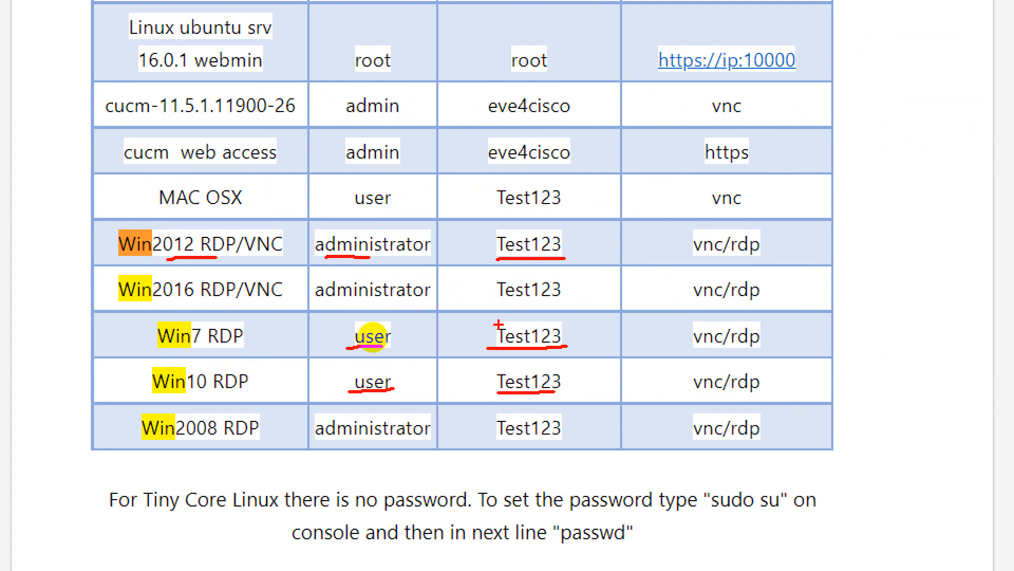
- Exit draw mode and scroll back up the Windows results
{"action": "key", "text": "Escape"}
{"action": "scroll", "coordinate": [350, 301], "scroll_direction": "up", "scroll_amount": 6}
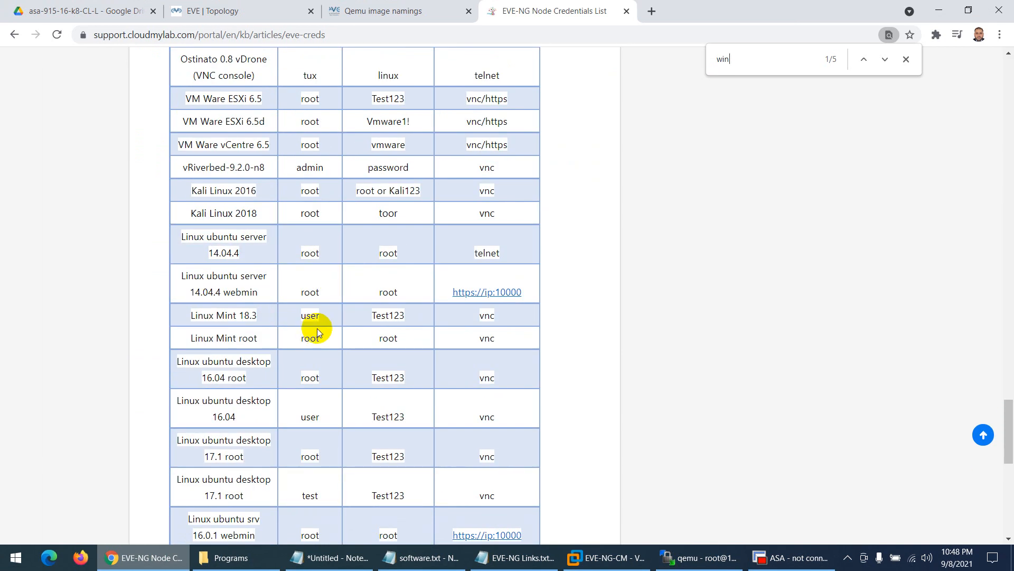
{"action": "scroll", "coordinate": [314, 329], "scroll_direction": "up", "scroll_amount": 2}
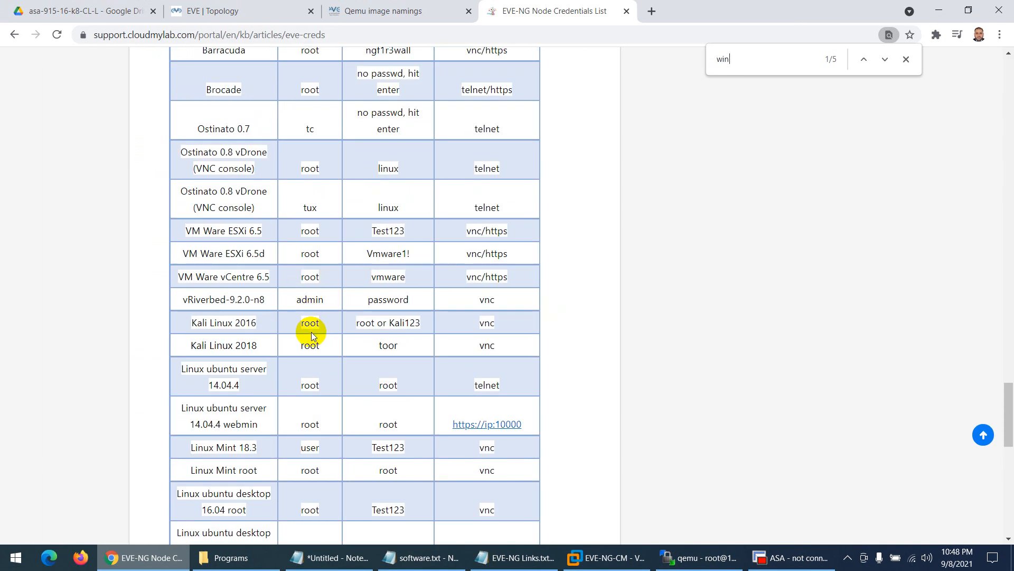
{"action": "scroll", "coordinate": [304, 327], "scroll_direction": "down", "scroll_amount": 2}
{"action": "scroll", "coordinate": [293, 320], "scroll_direction": "up", "scroll_amount": 6}
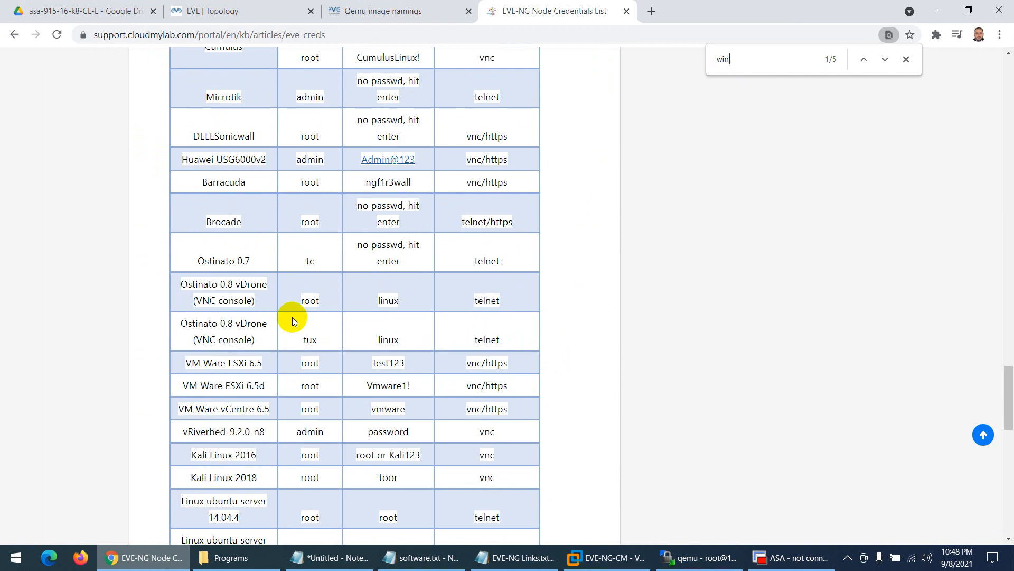
{"action": "scroll", "coordinate": [293, 317], "scroll_direction": "up", "scroll_amount": 7}
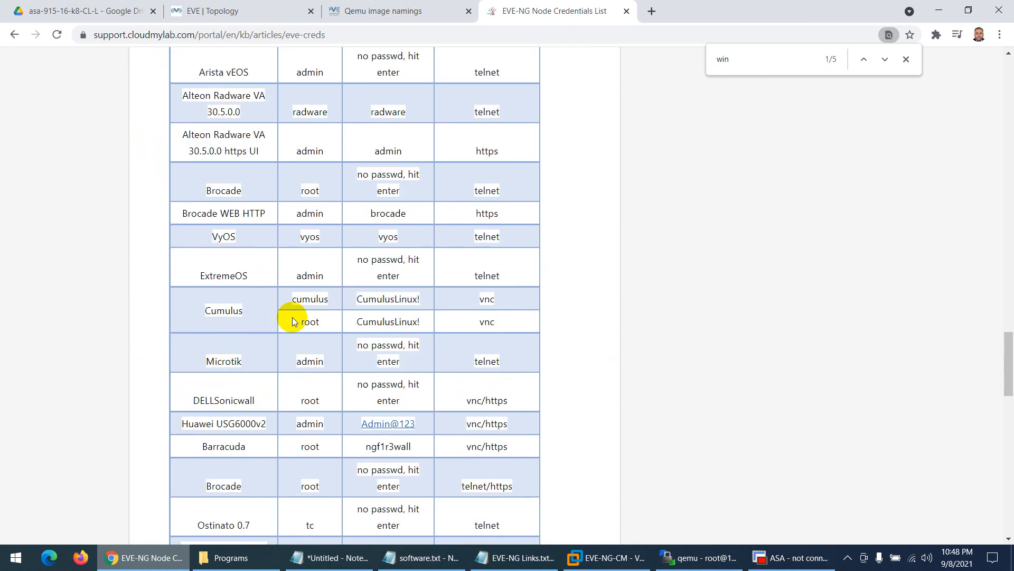
- Search the page for 'palo' to jump to the PaloAlto credentials
{"action": "key", "text": "BackSpace"}
{"action": "key", "text": "BackSpace"}
{"action": "key", "text": "BackSpace"}
{"action": "type", "text": "p"}
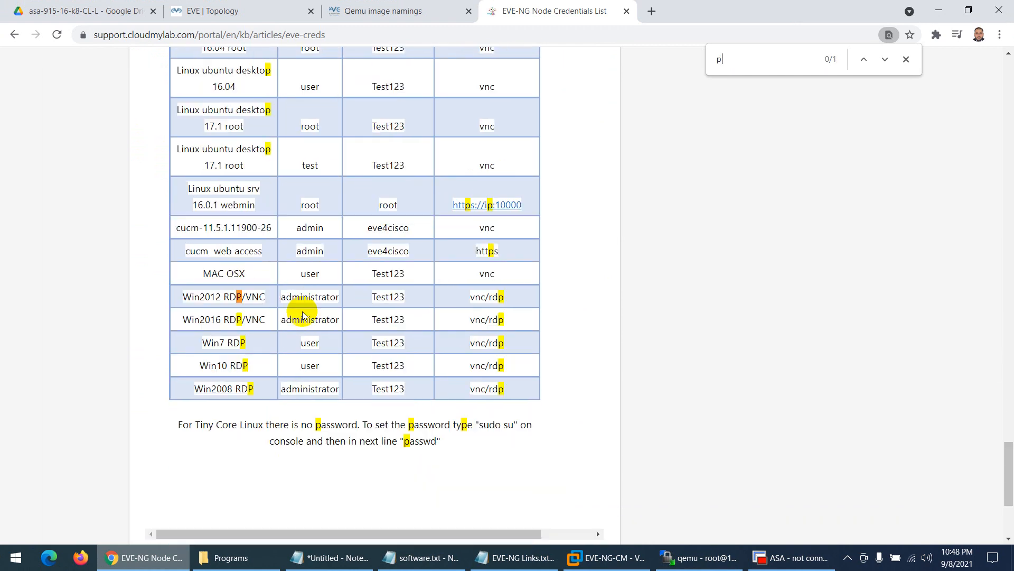
{"action": "type", "text": "alo"}
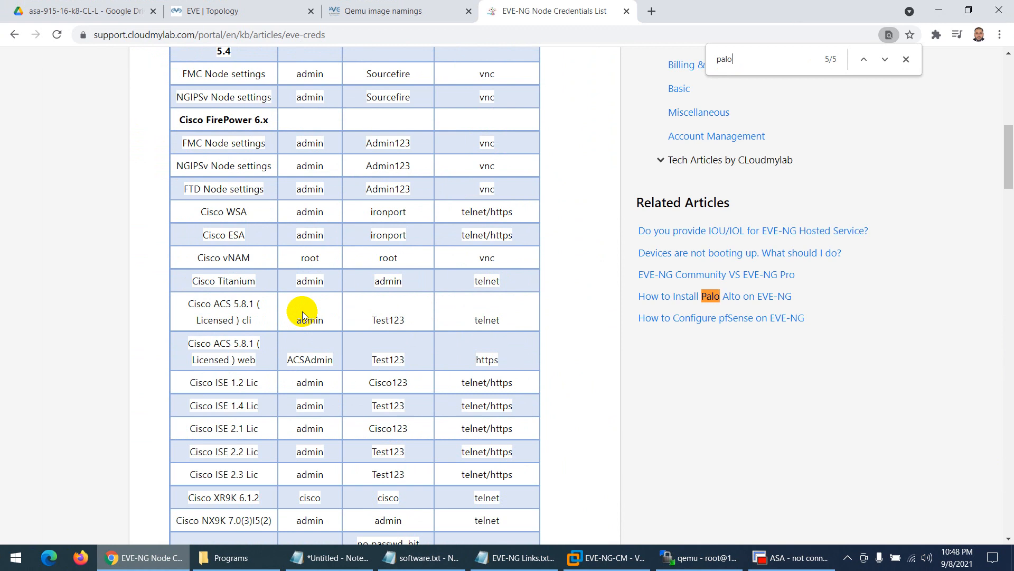
{"action": "key", "text": "Return"}
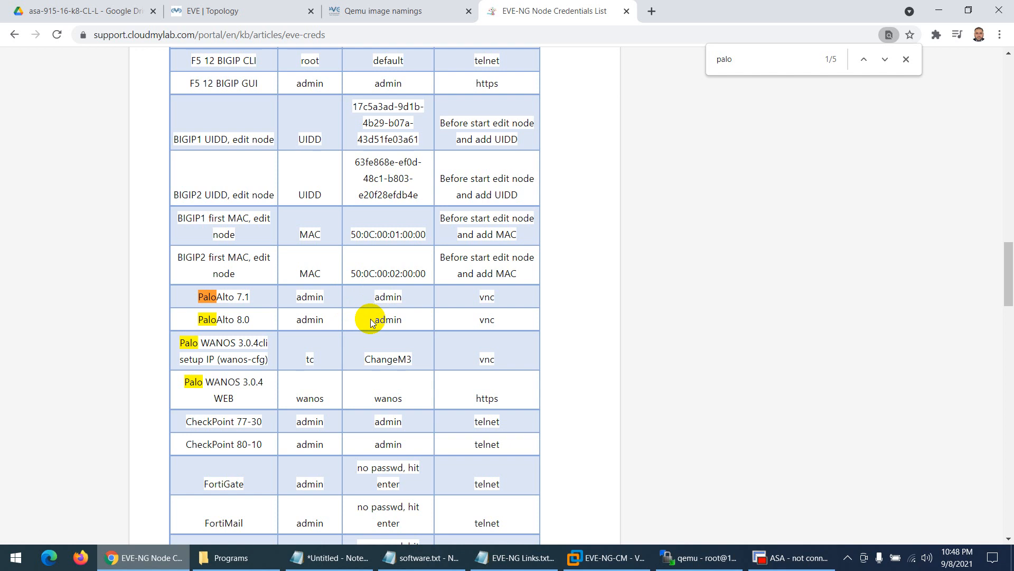
- Search for 'fort', select the FortiGate password note, and scroll up
{"action": "key", "text": "BackSpace"}
{"action": "key", "text": "BackSpace"}
{"action": "key", "text": "BackSpace"}
{"action": "key", "text": "BackSpace"}
{"action": "type", "text": "fort"}
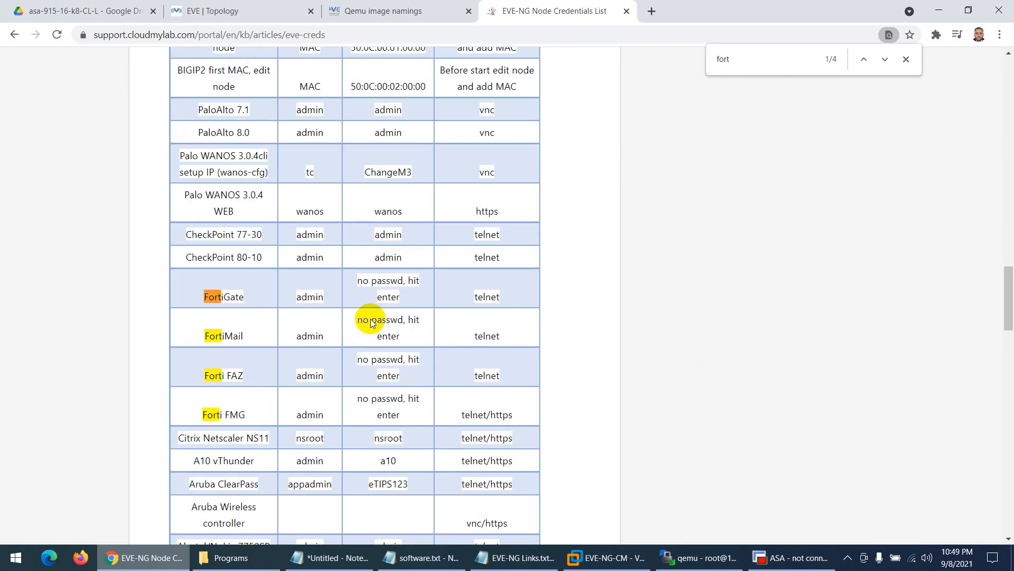
{"action": "left_click_drag", "start_coordinate": [363, 282], "coordinate": [422, 296]}
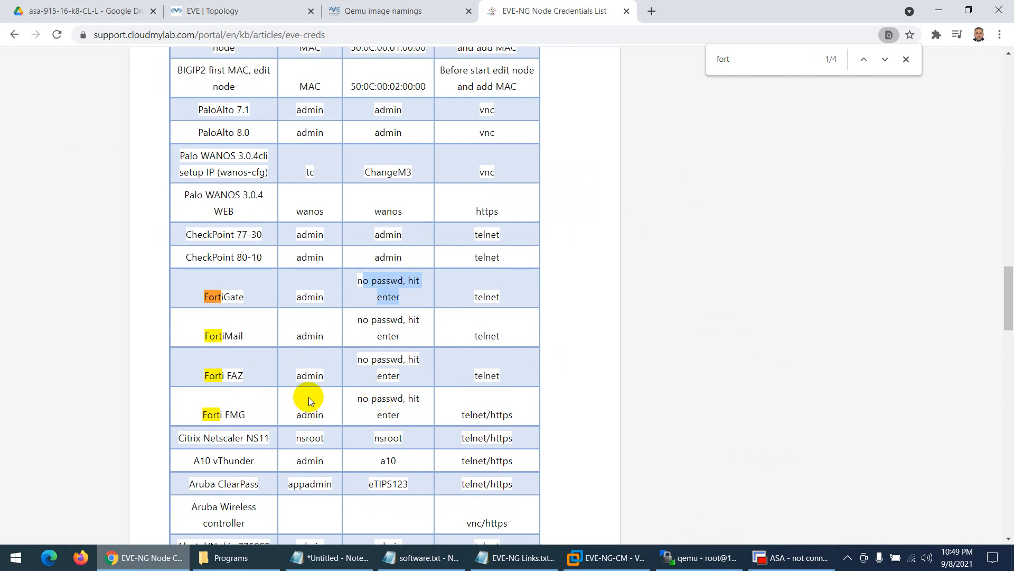
{"action": "scroll", "coordinate": [306, 393], "scroll_direction": "up", "scroll_amount": 6}
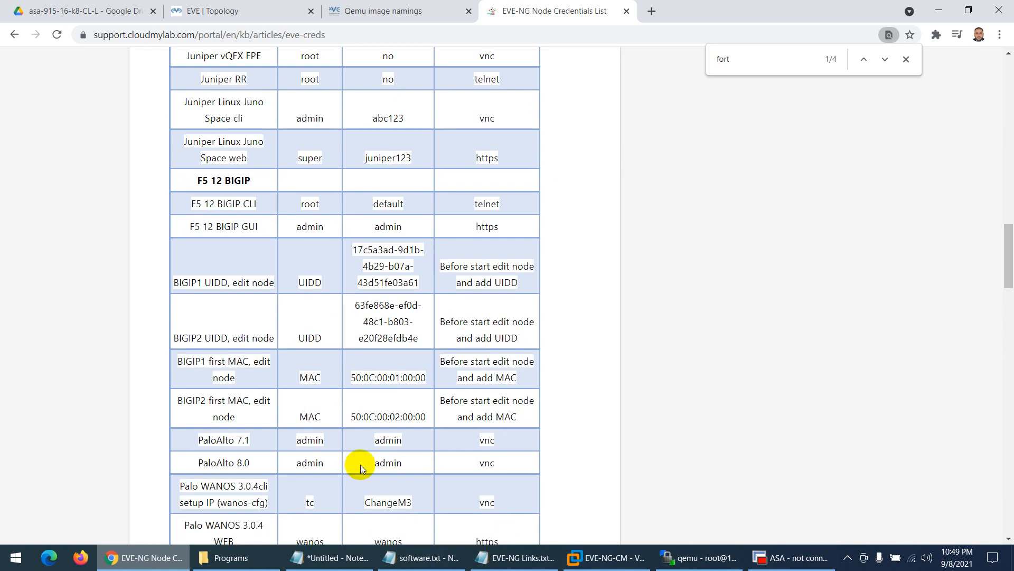
- Check the EVE-NG-CM VM console, minimize it, and return to the EVE LAb-01 topology
{"action": "left_click", "coordinate": [605, 557]}
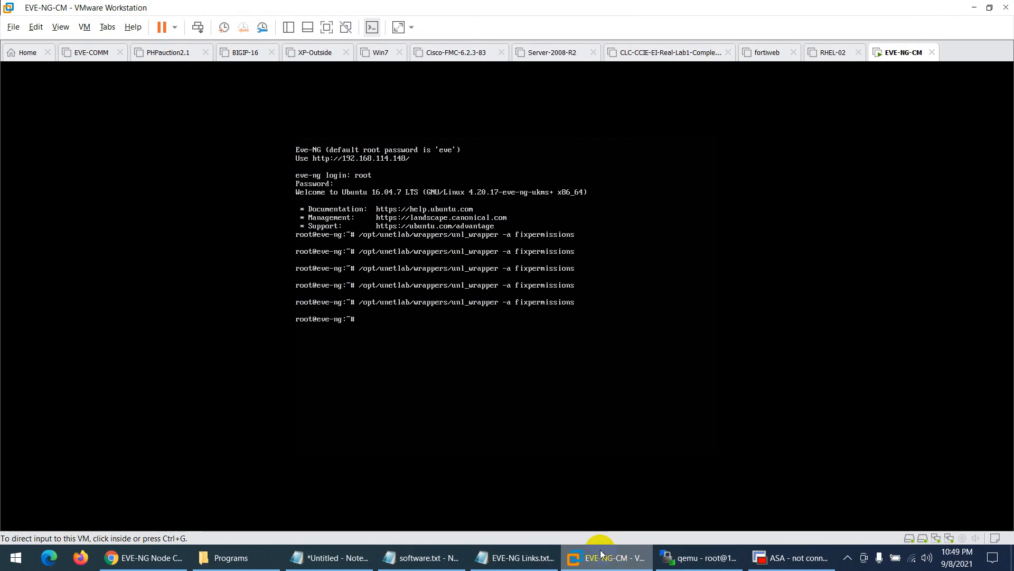
{"action": "left_click", "coordinate": [601, 555]}
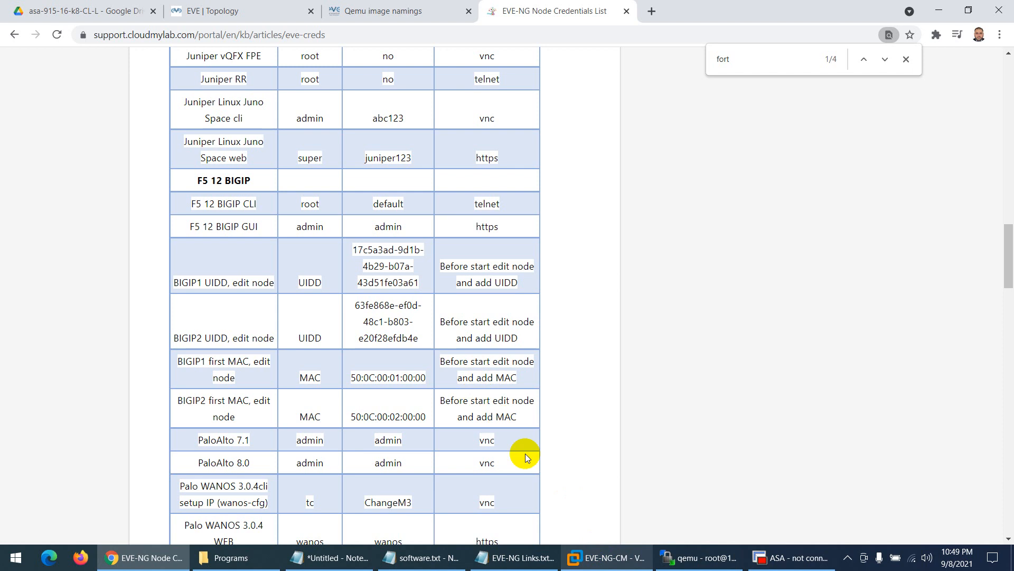
{"action": "left_click", "coordinate": [349, 10]}
{"action": "left_click", "coordinate": [243, 11]}
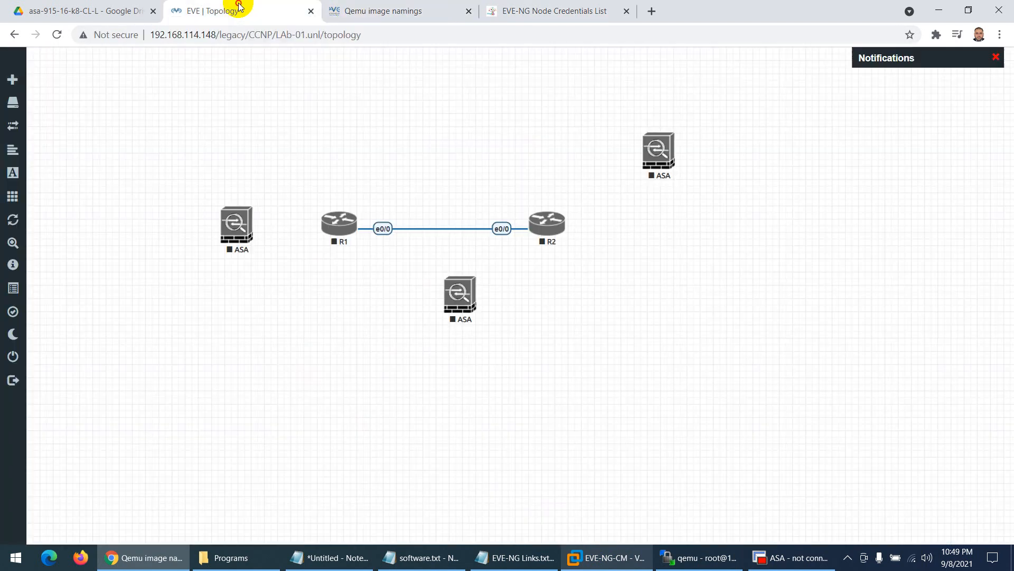